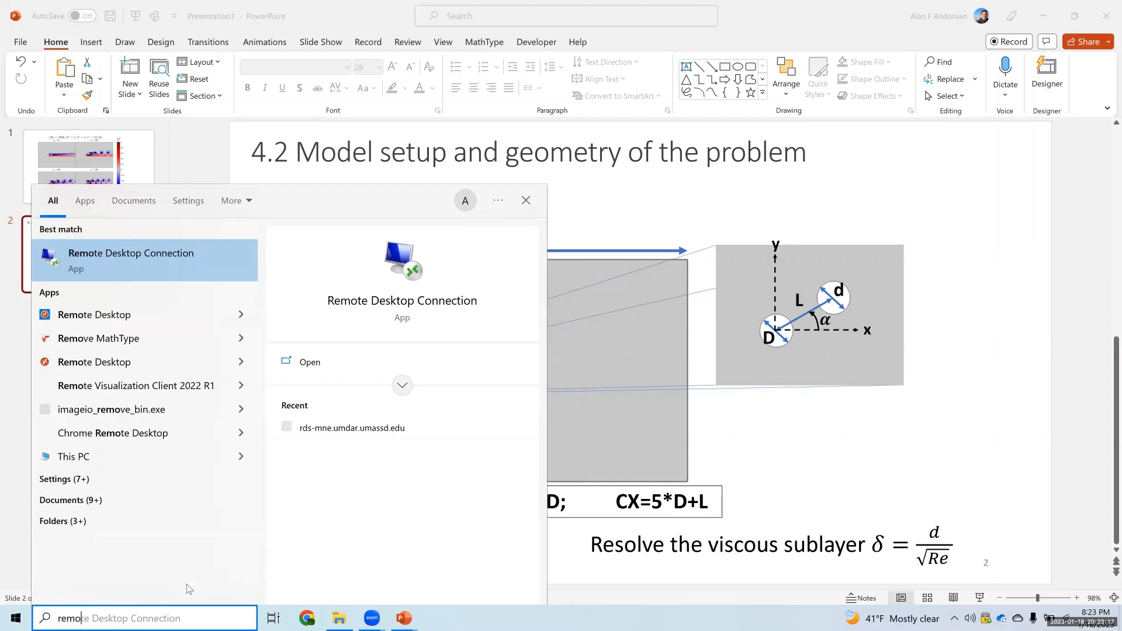
# Step: Connect to rds-mne.umdar.umassd.edu through Remote Desktop Connection and launch COMSOL Multiphysics 6.0 on the remote computer
pyautogui.press('Return')
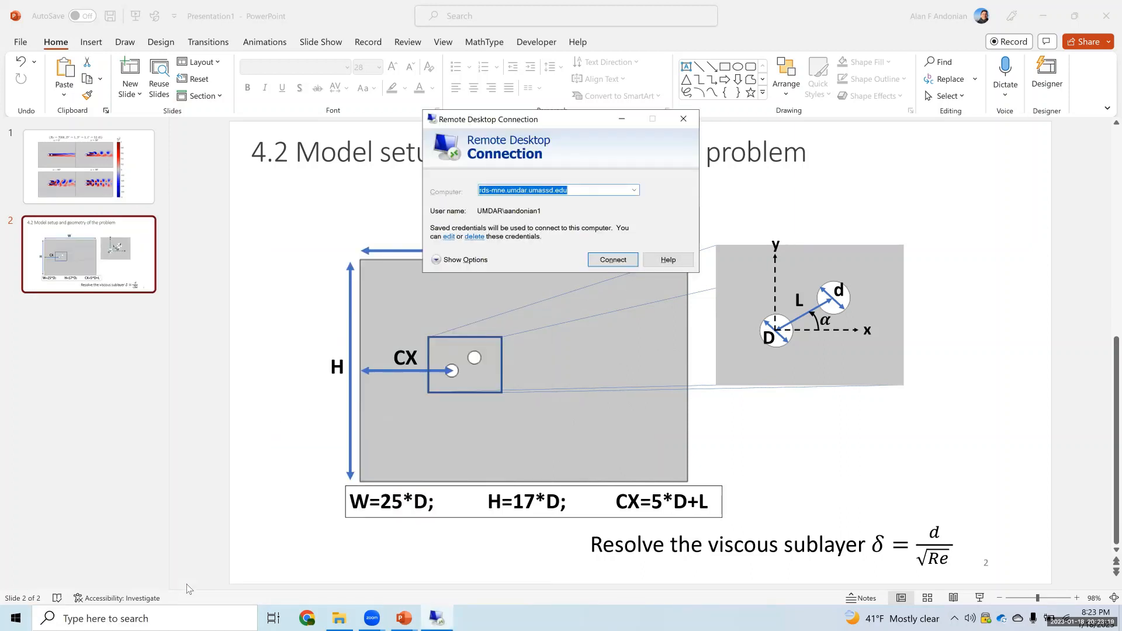
pyautogui.press('Return')
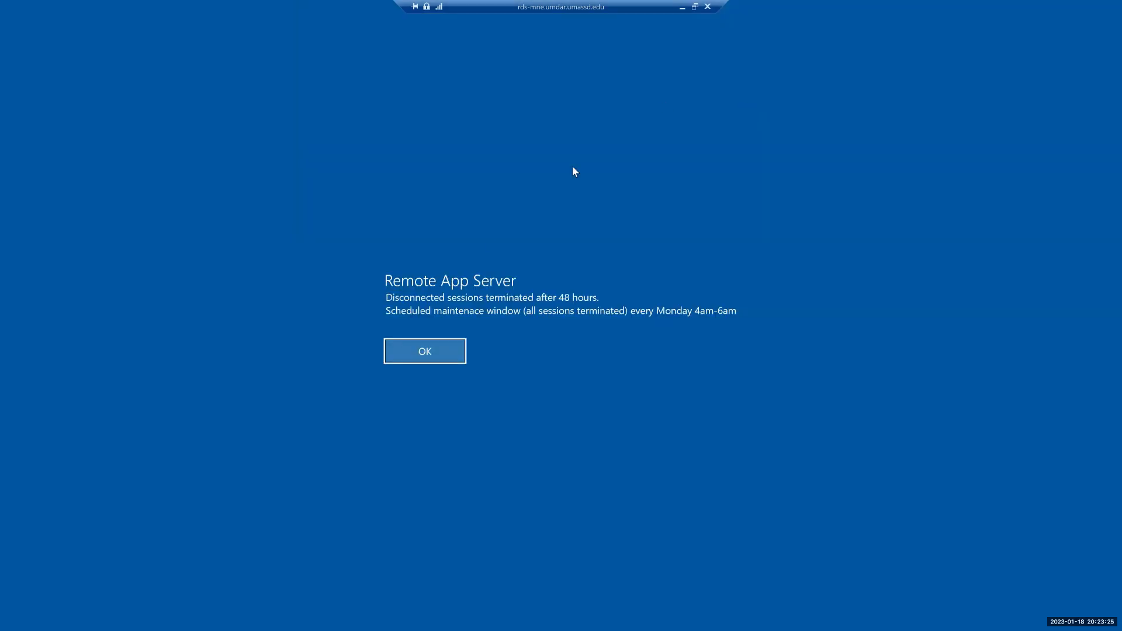
pyautogui.click(451, 353)
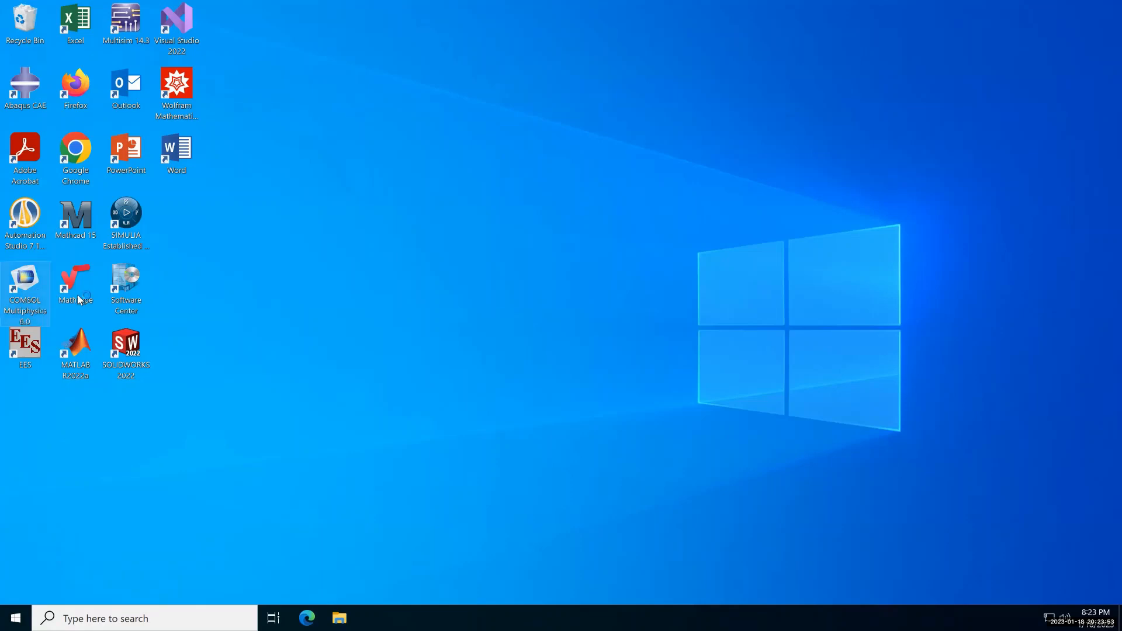
pyautogui.doubleClick(21, 293)
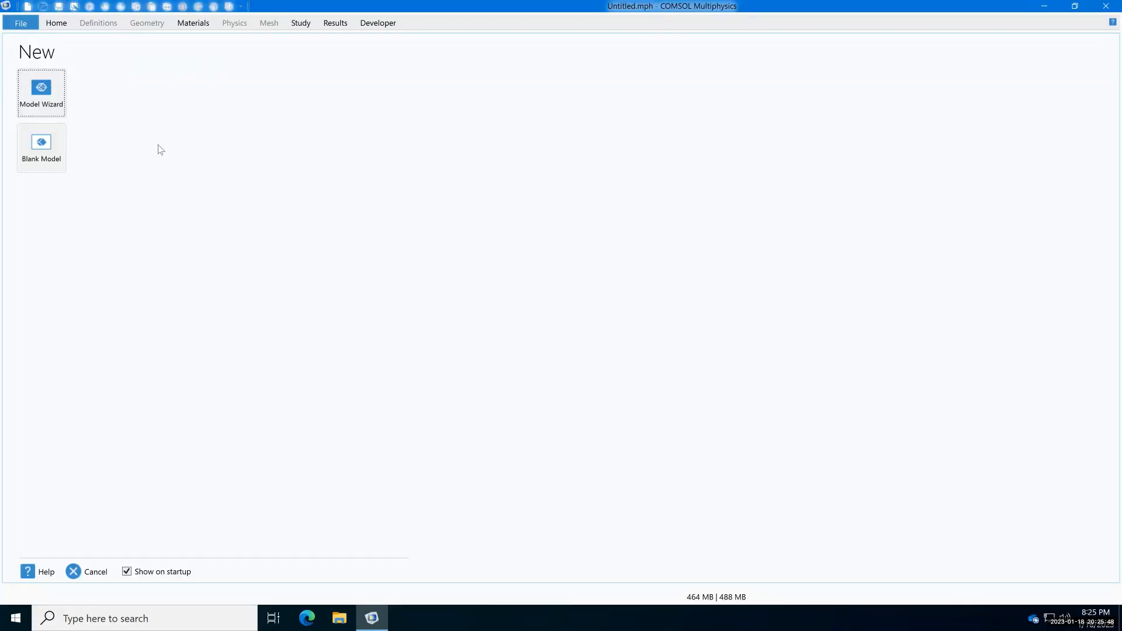
# Step: Set up a 2D model with the Model Wizard and add the single-phase Turbulent Flow, k-ε (spf) physics interface
pyautogui.click(46, 92)
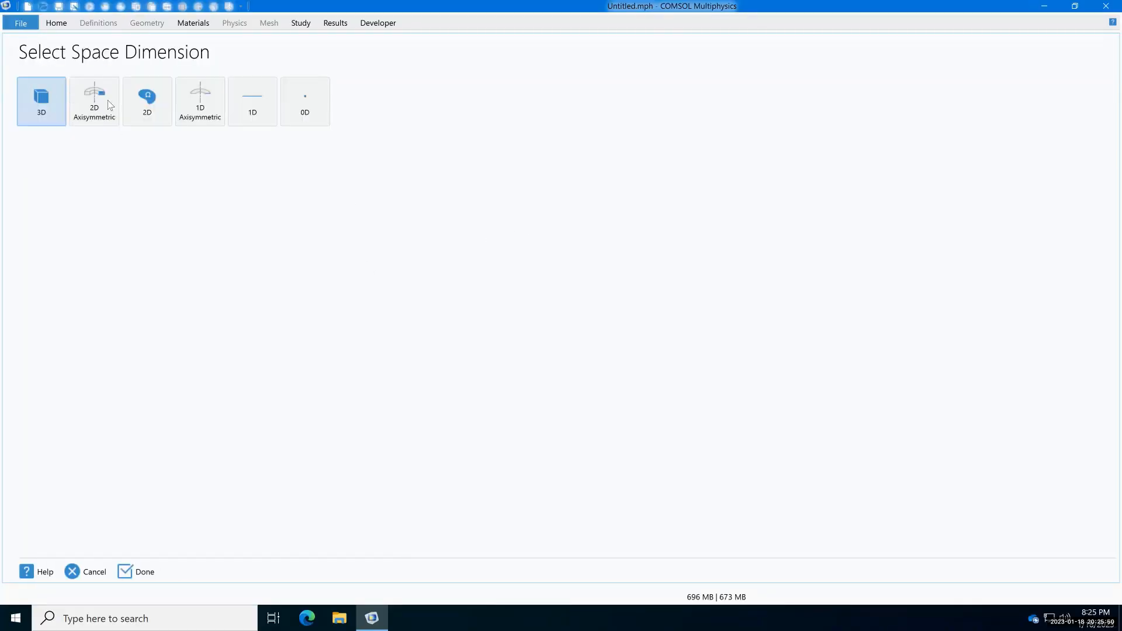
pyautogui.click(151, 107)
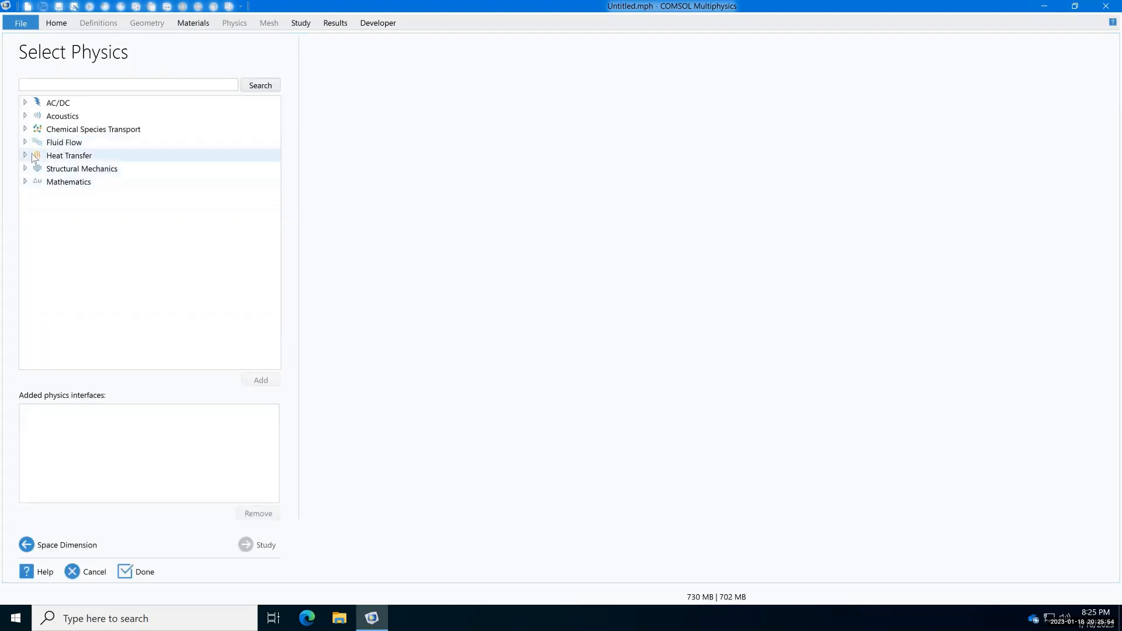
pyautogui.click(25, 143)
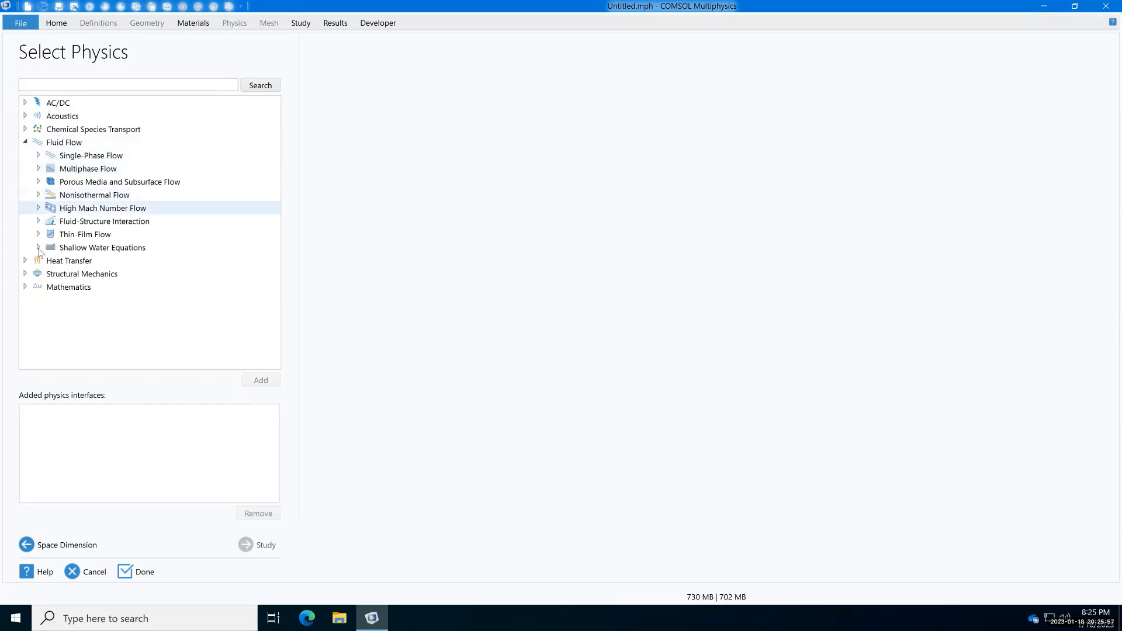
pyautogui.click(39, 156)
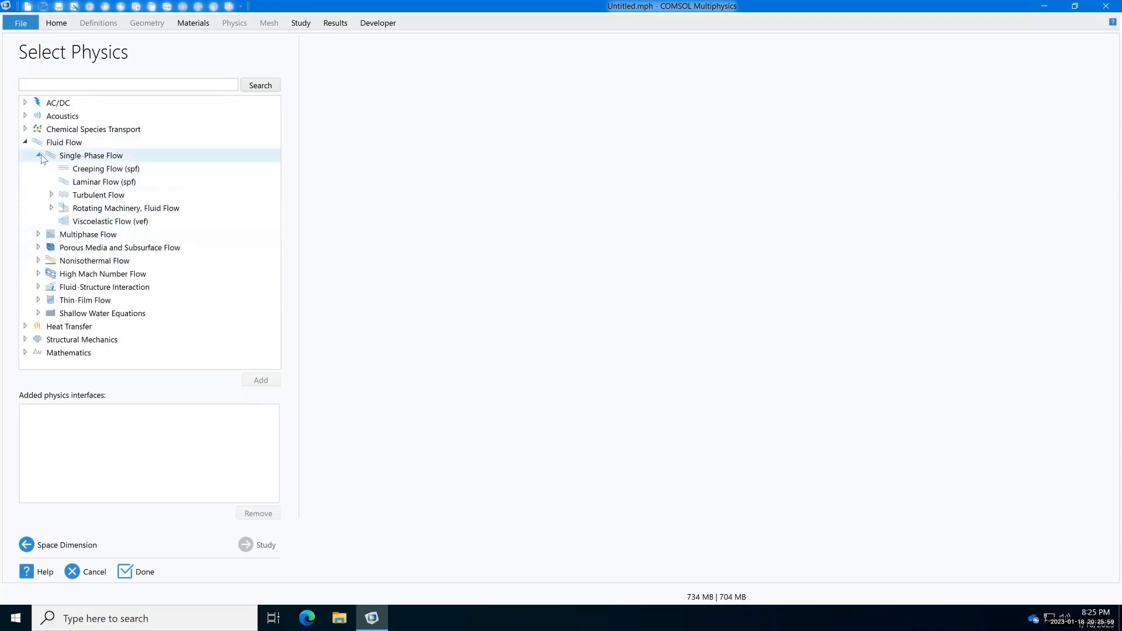
pyautogui.click(51, 195)
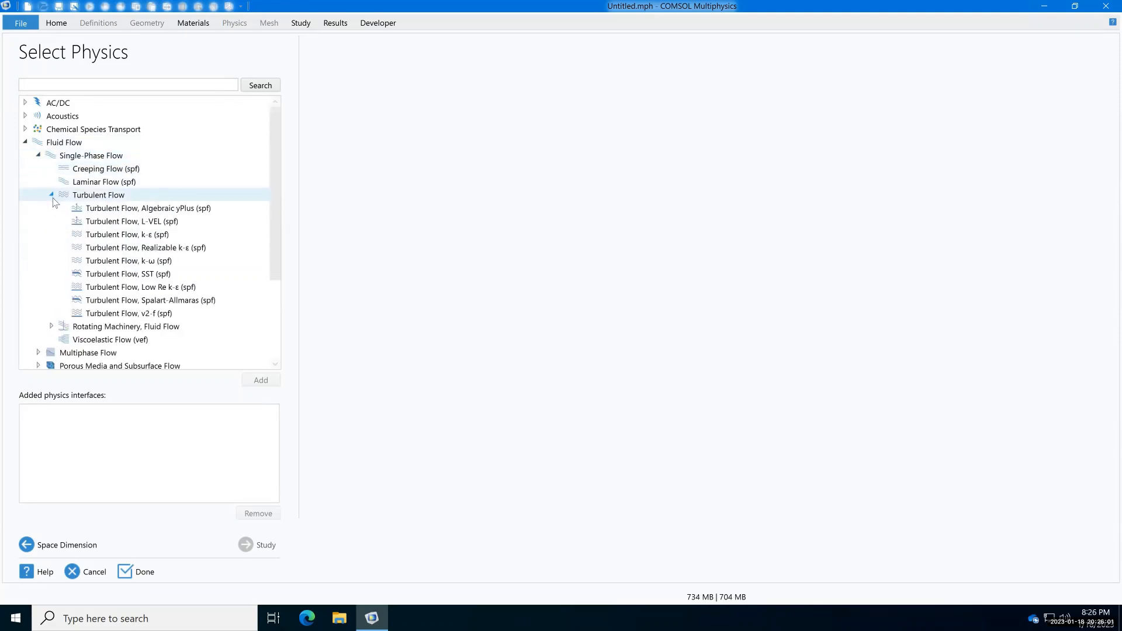
pyautogui.click(138, 236)
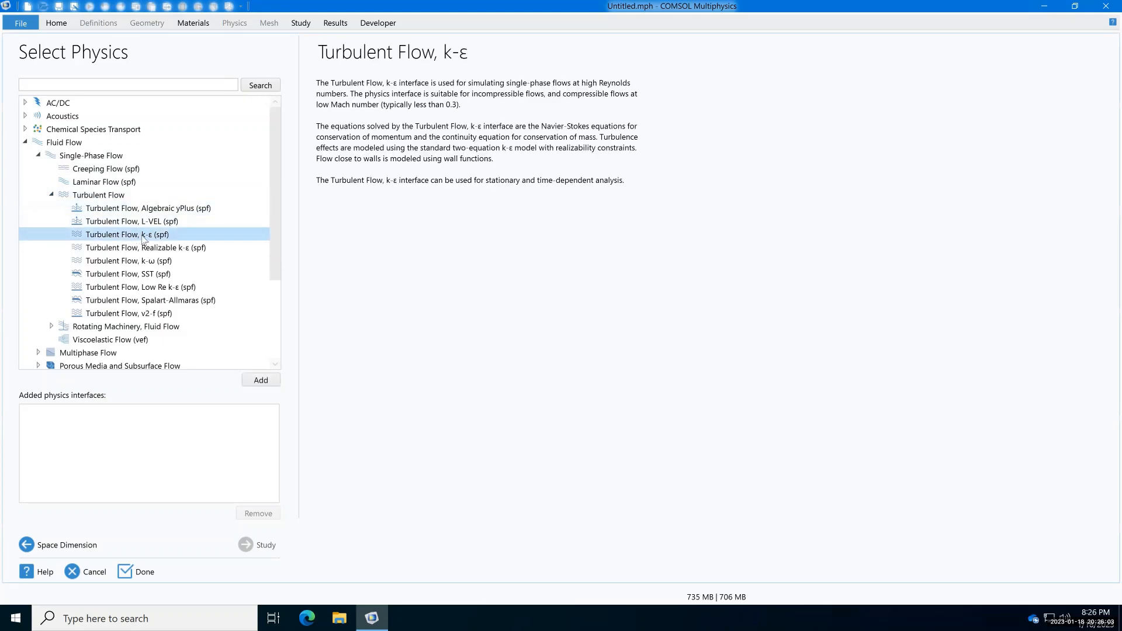
pyautogui.click(272, 382)
pyautogui.click(255, 381)
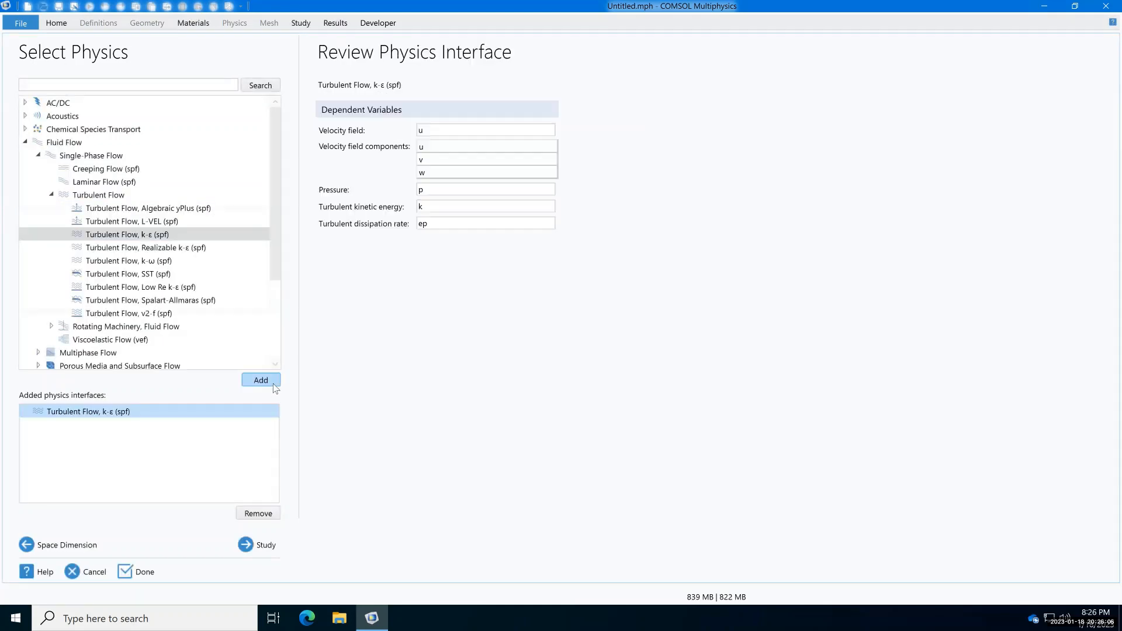
# Step: Choose a Time Dependent study for the turbulent flow model and finish the wizard
pyautogui.click(270, 549)
pyautogui.click(112, 114)
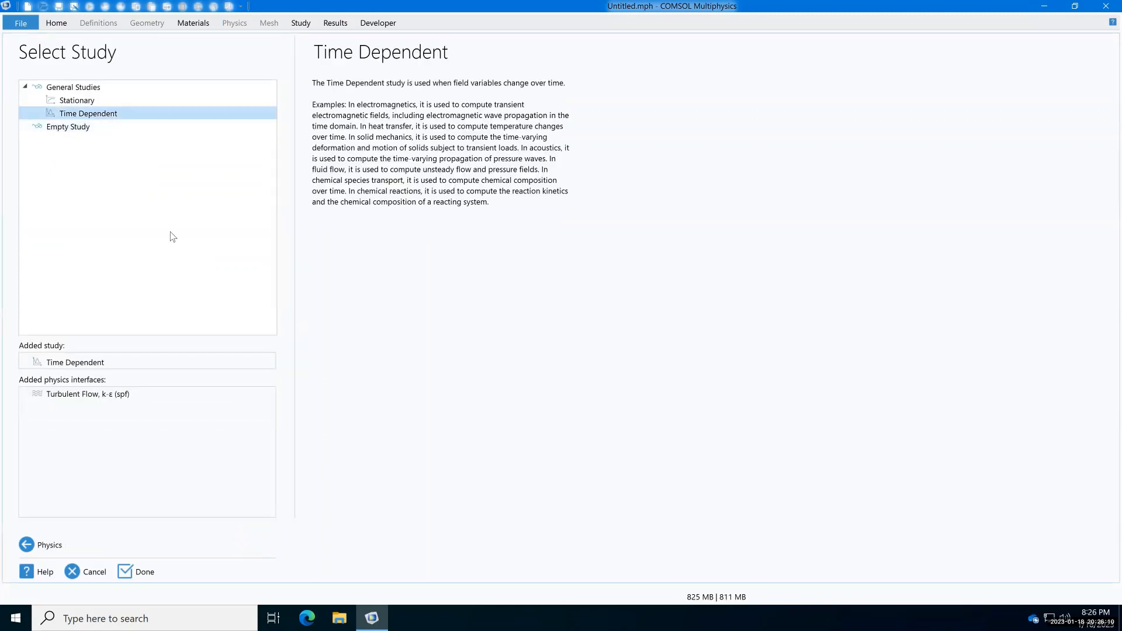
pyautogui.click(135, 571)
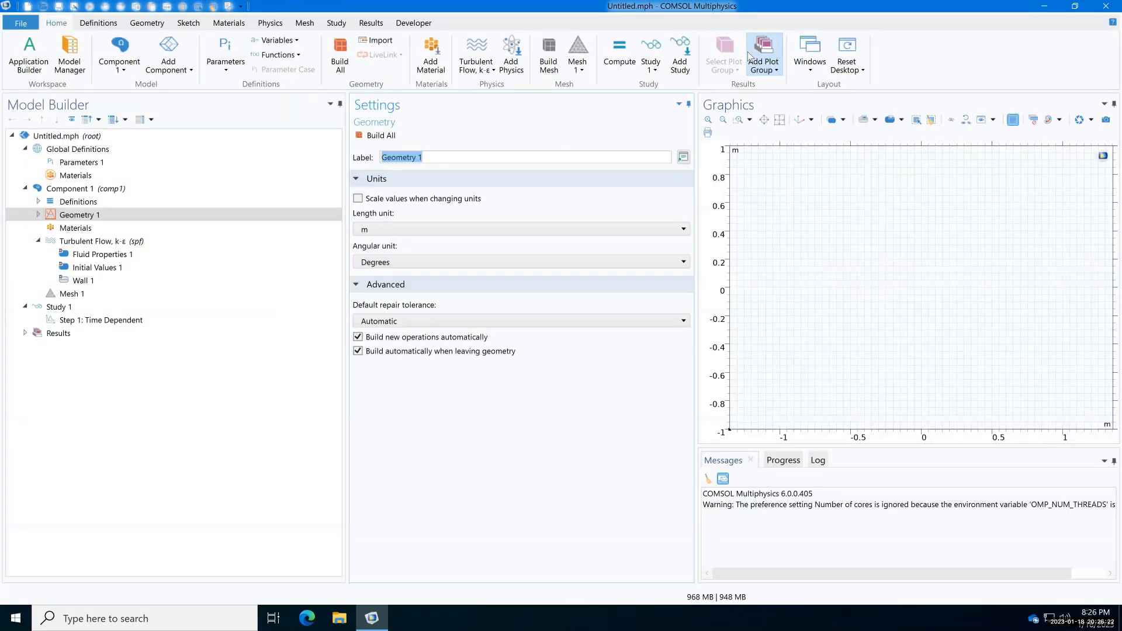
# Step: Rename the Parameters 1 node under Global Definitions as geometry
pyautogui.click(88, 162)
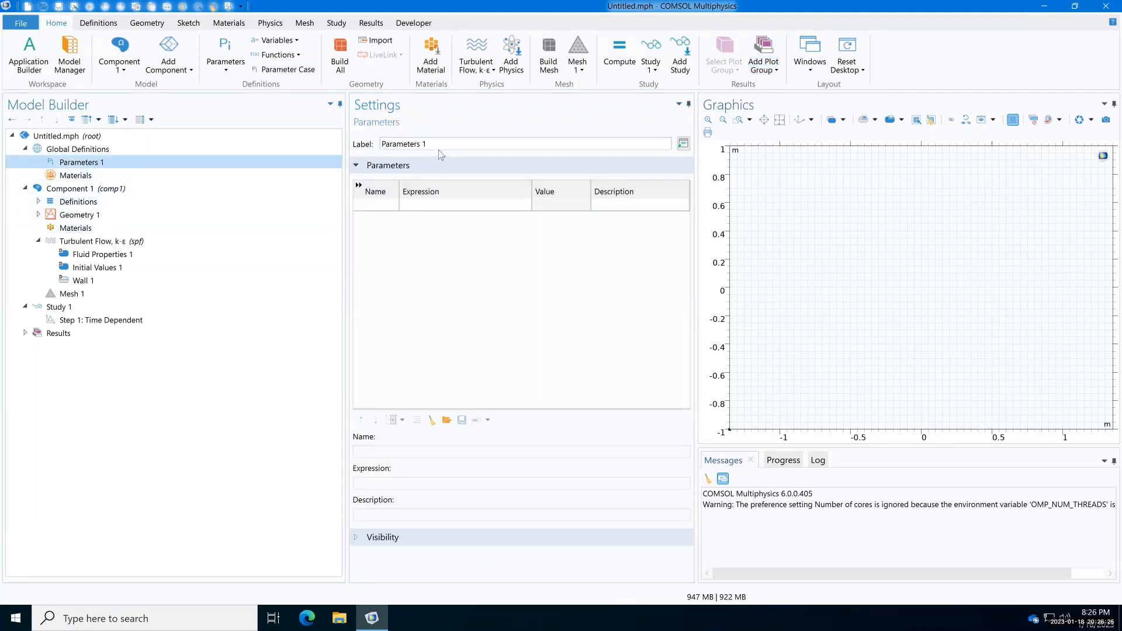
pyautogui.moveTo(433, 144); pyautogui.dragTo(380, 146)
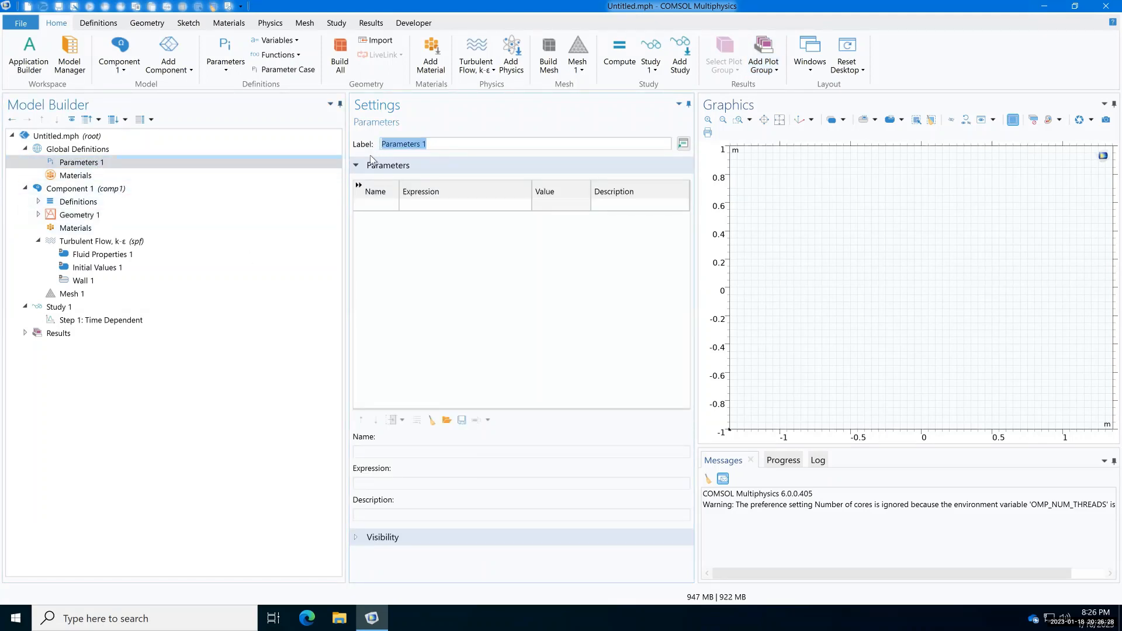
pyautogui.write('geometry')
# Step: Define the parameter D with the expression 0.1 [m] in the geometry parameters
pyautogui.click(380, 206)
pyautogui.write('D')
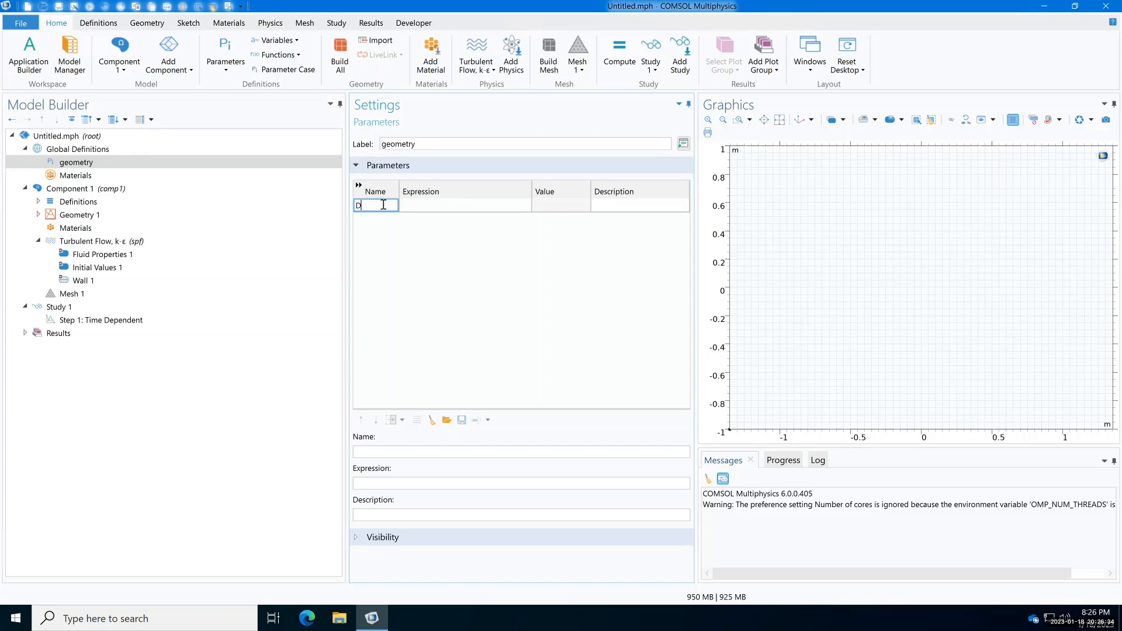
pyautogui.click(461, 202)
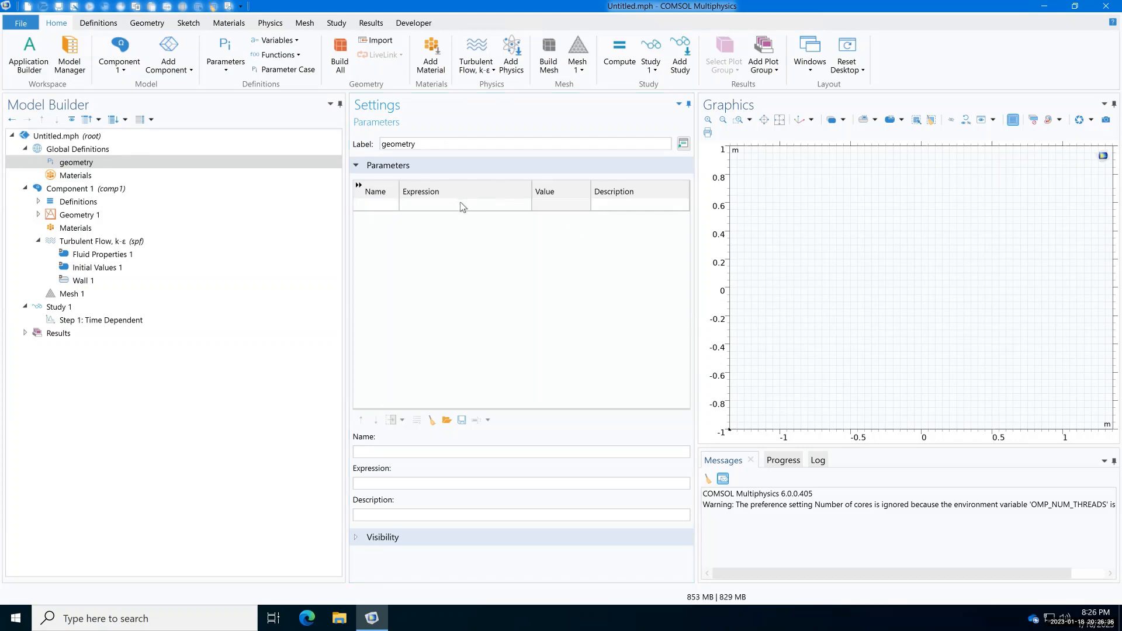
pyautogui.click(449, 204)
pyautogui.click(384, 206)
pyautogui.write('D')
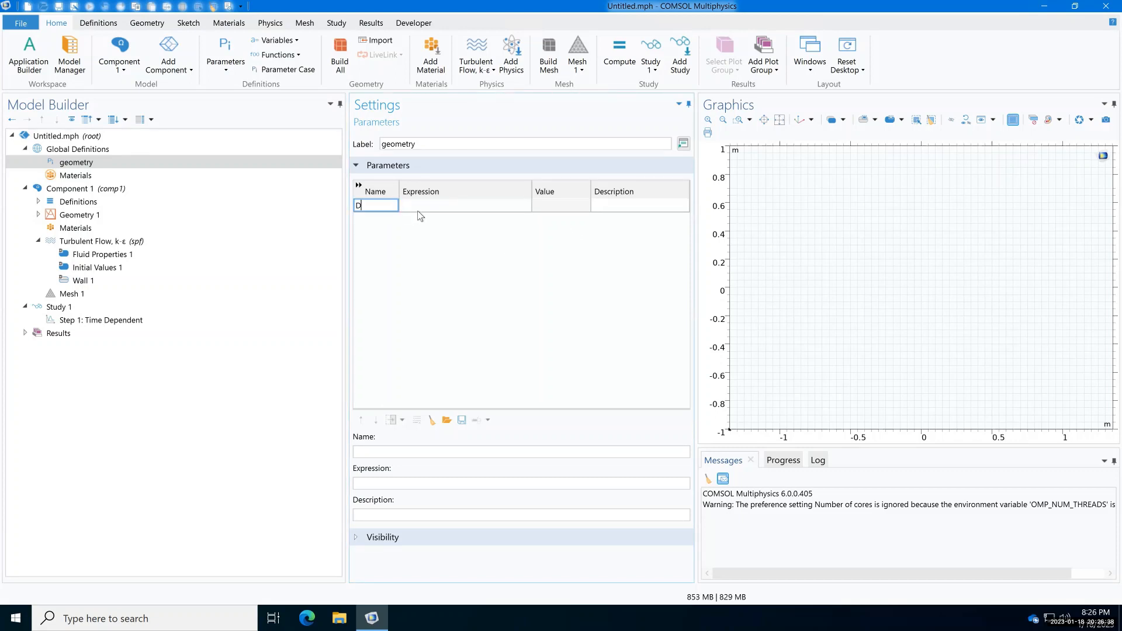
pyautogui.click(448, 203)
pyautogui.write('0.1')
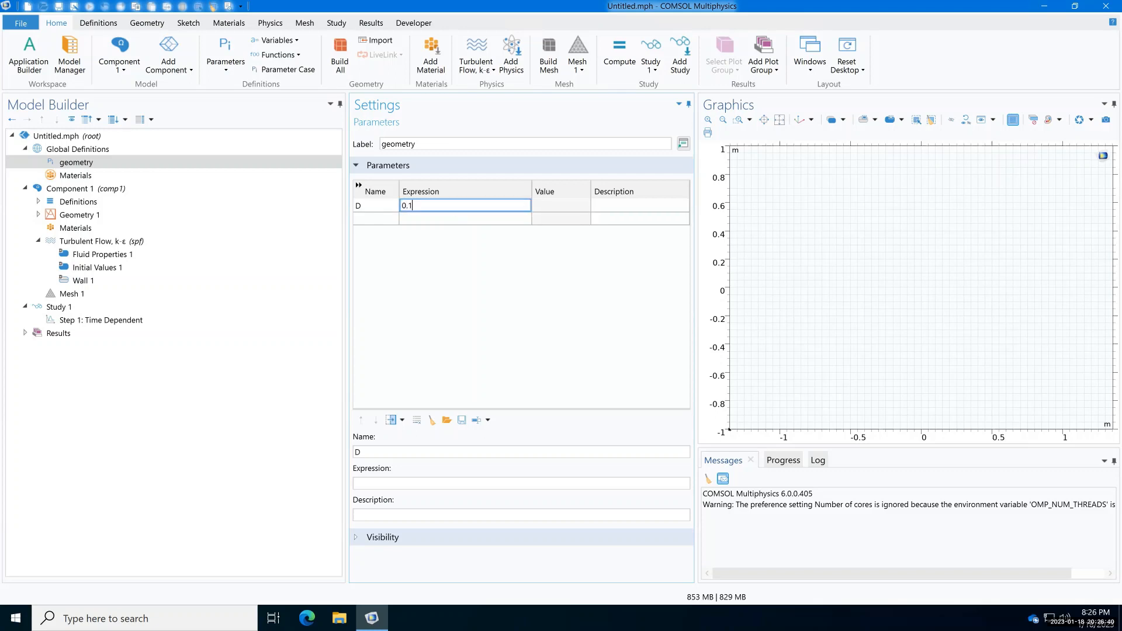
pyautogui.press('Tab')
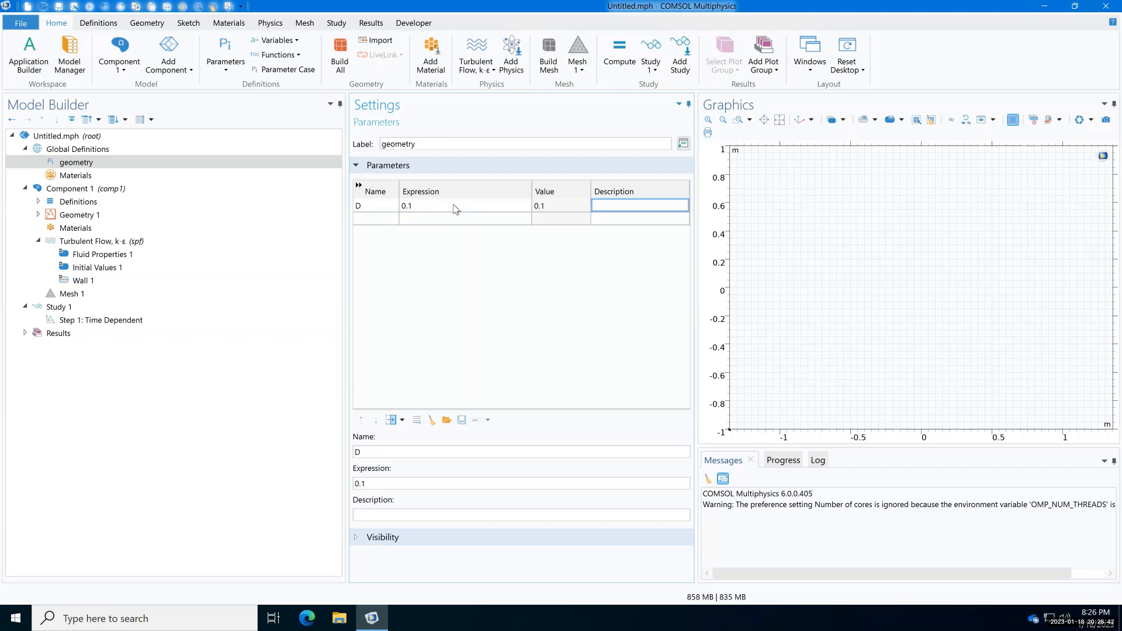
pyautogui.click(454, 205)
pyautogui.click(454, 205)
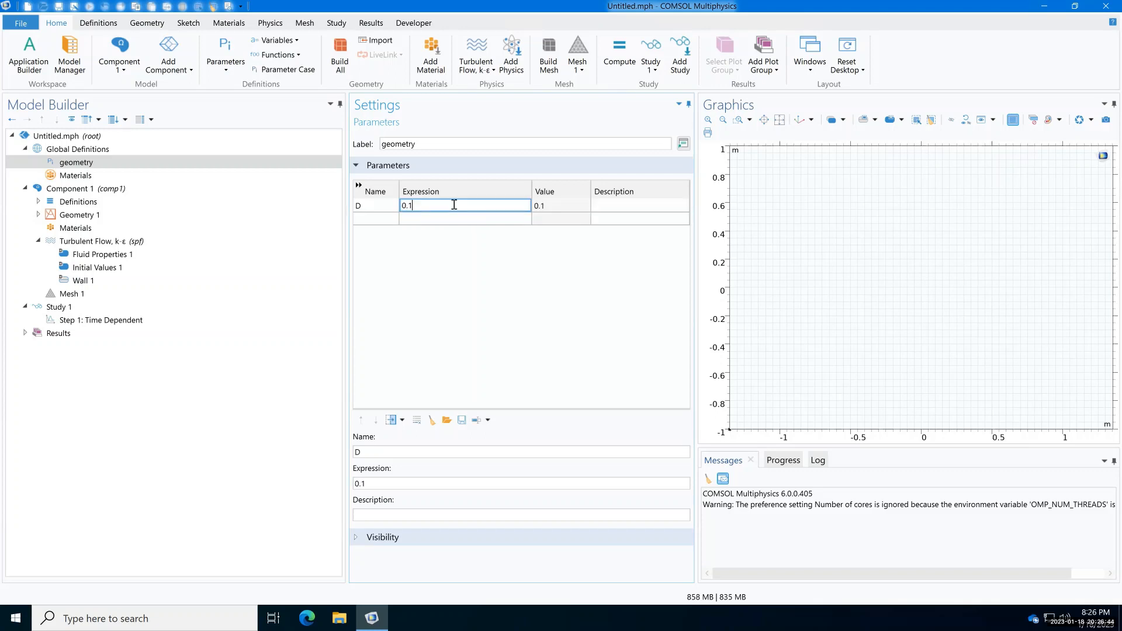
pyautogui.write('[m]')
pyautogui.press('Tab')
pyautogui.press('Tab')
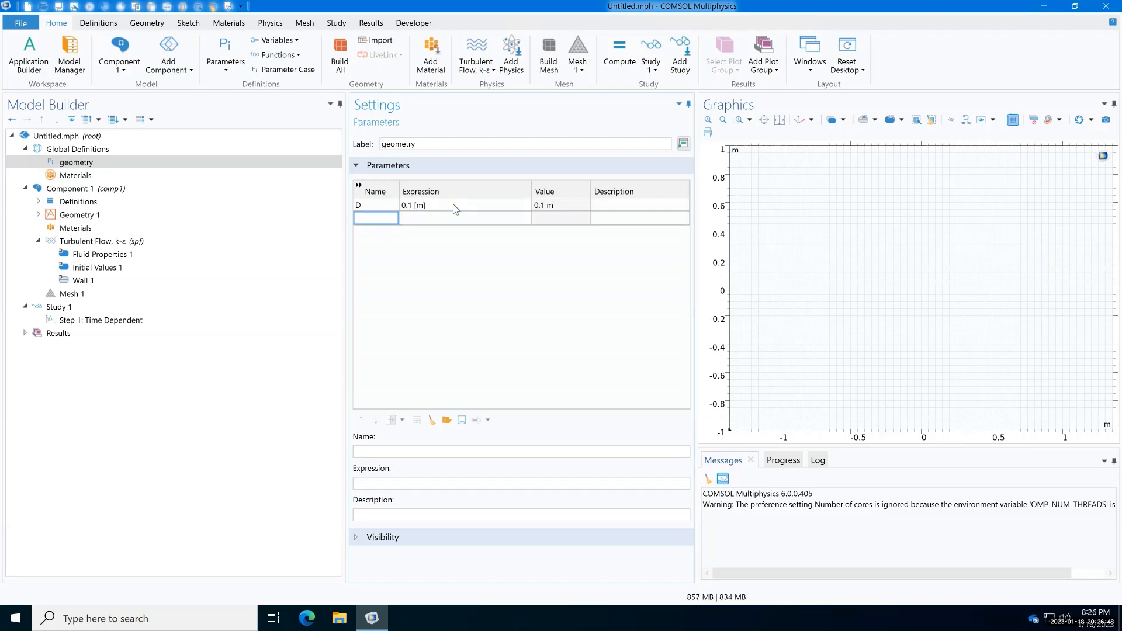
# Step: Add the domain size parameters W as 25*D and H as 17*D to the geometry parameters
pyautogui.write('W')
pyautogui.press('Tab')
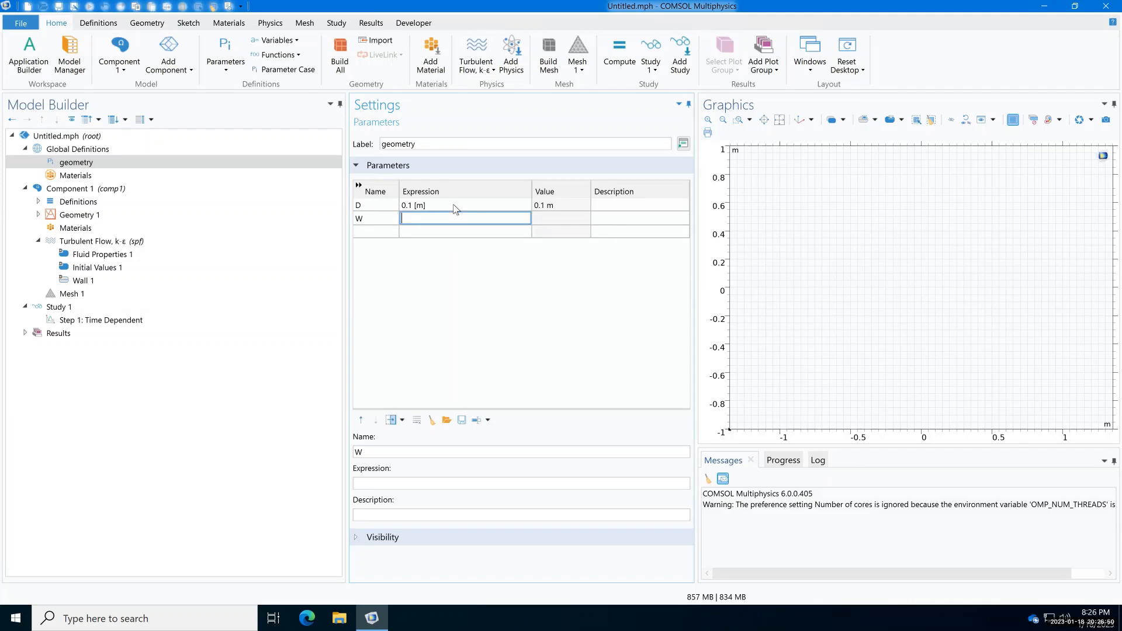
pyautogui.write('25*D')
pyautogui.press('Tab')
pyautogui.press('Tab')
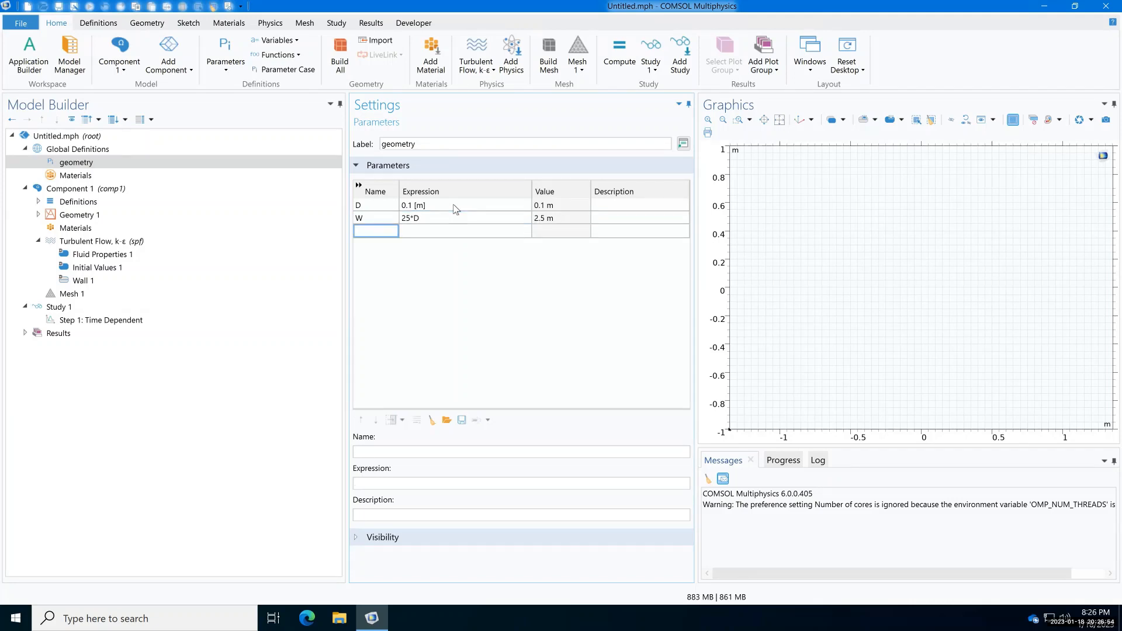
pyautogui.write('H')
pyautogui.press('Tab')
pyautogui.write('17*D')
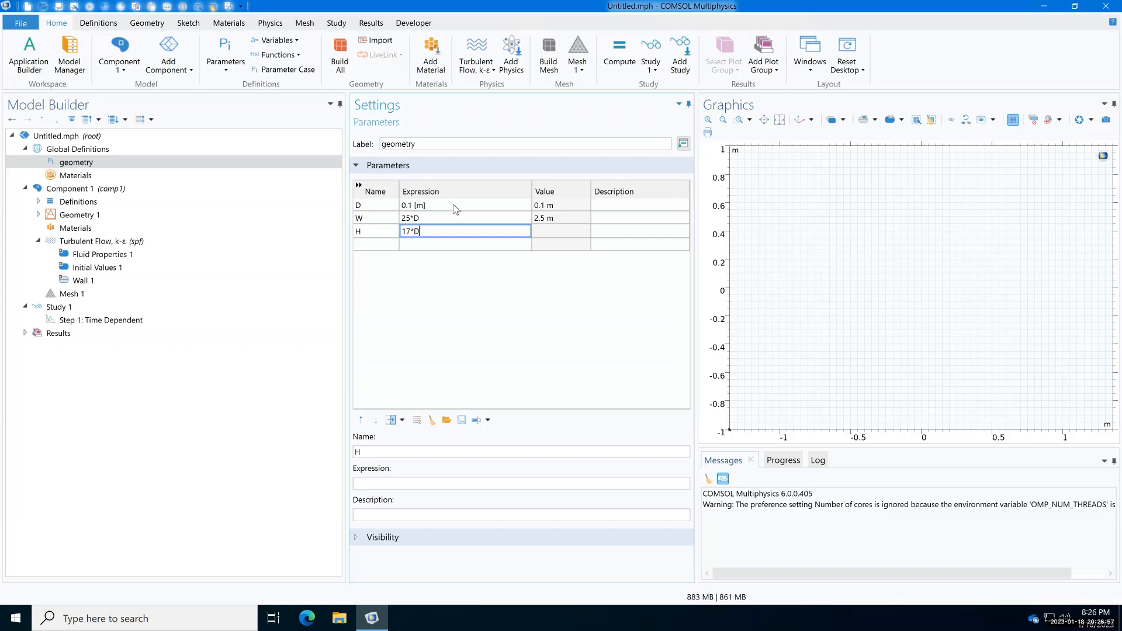
pyautogui.press('Tab')
pyautogui.press('Tab')
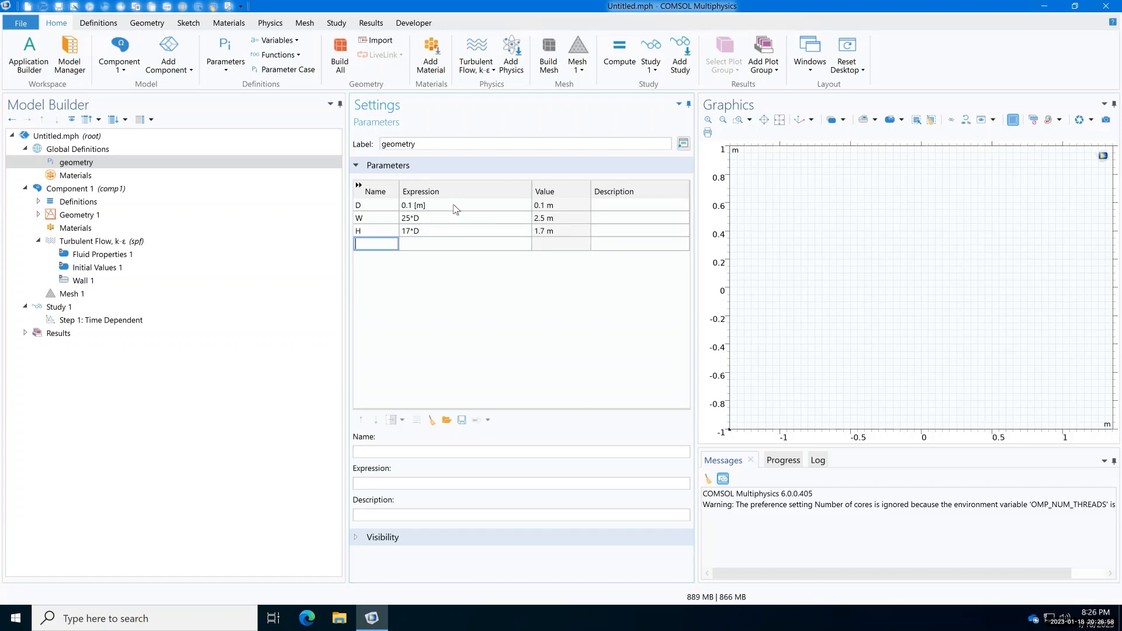
# Step: Add the parameter CX with the expression 5*D+L to the geometry parameters
pyautogui.write('CX')
pyautogui.press('Tab')
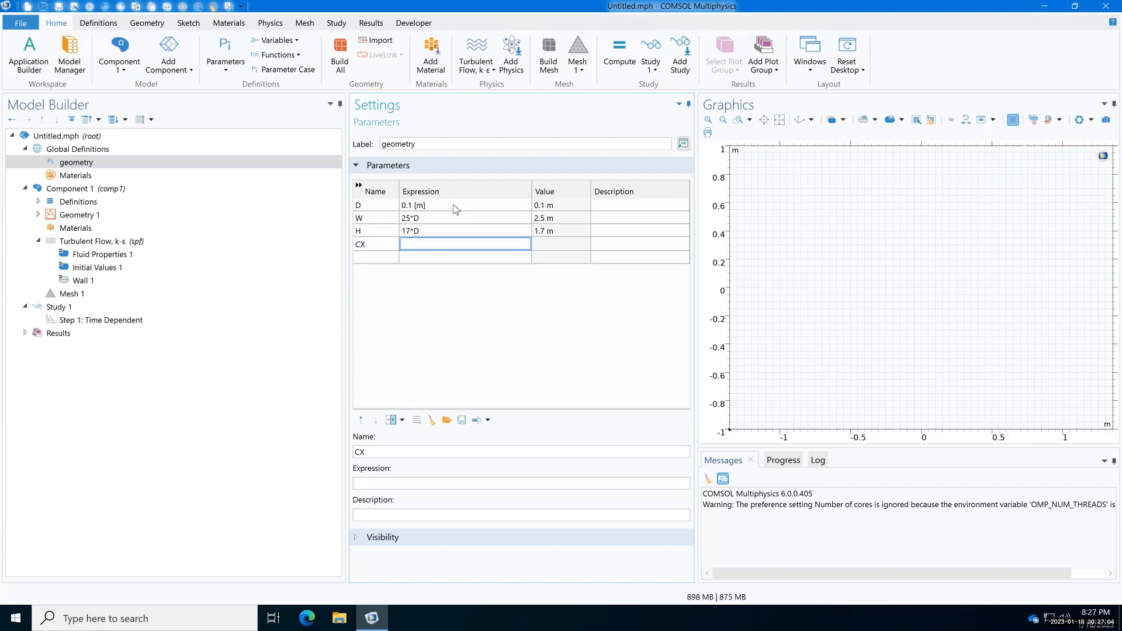
pyautogui.write('5*D+L')
pyautogui.press('Return')
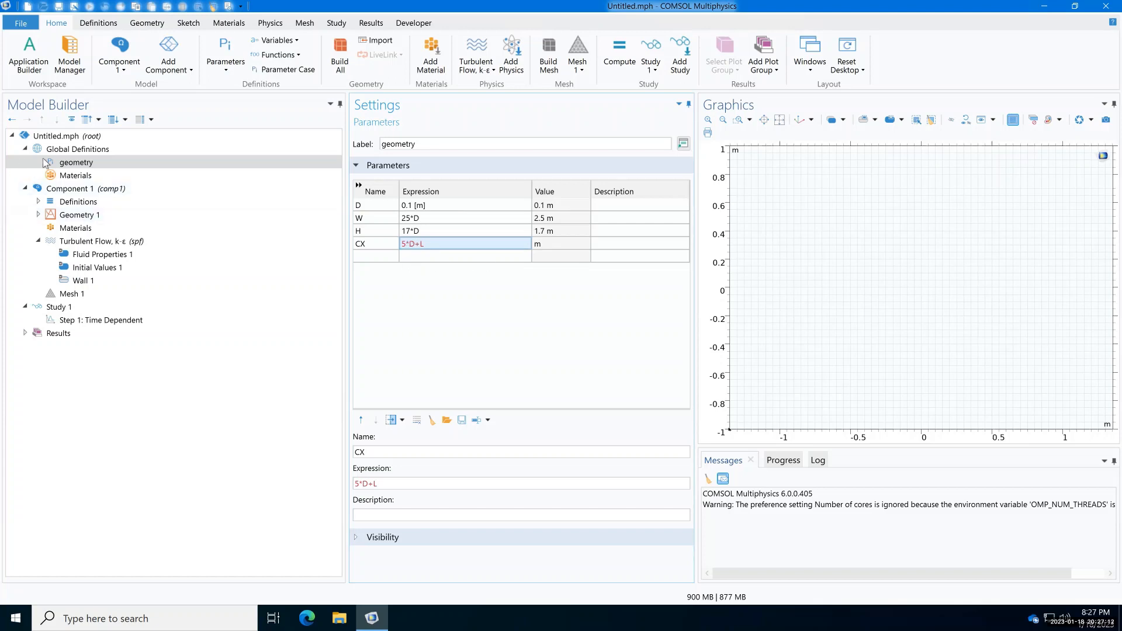
# Step: Add a second parameters node under Global Definitions and label it 2nd cylinder
pyautogui.click(88, 151)
pyautogui.rightClick(90, 154)
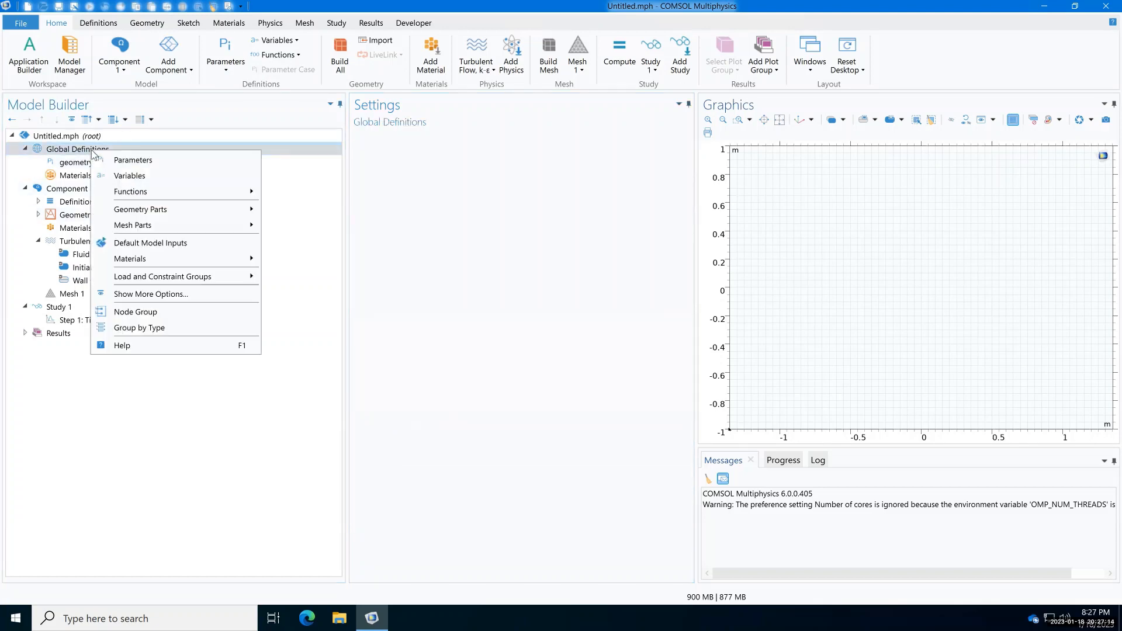
pyautogui.press('Escape')
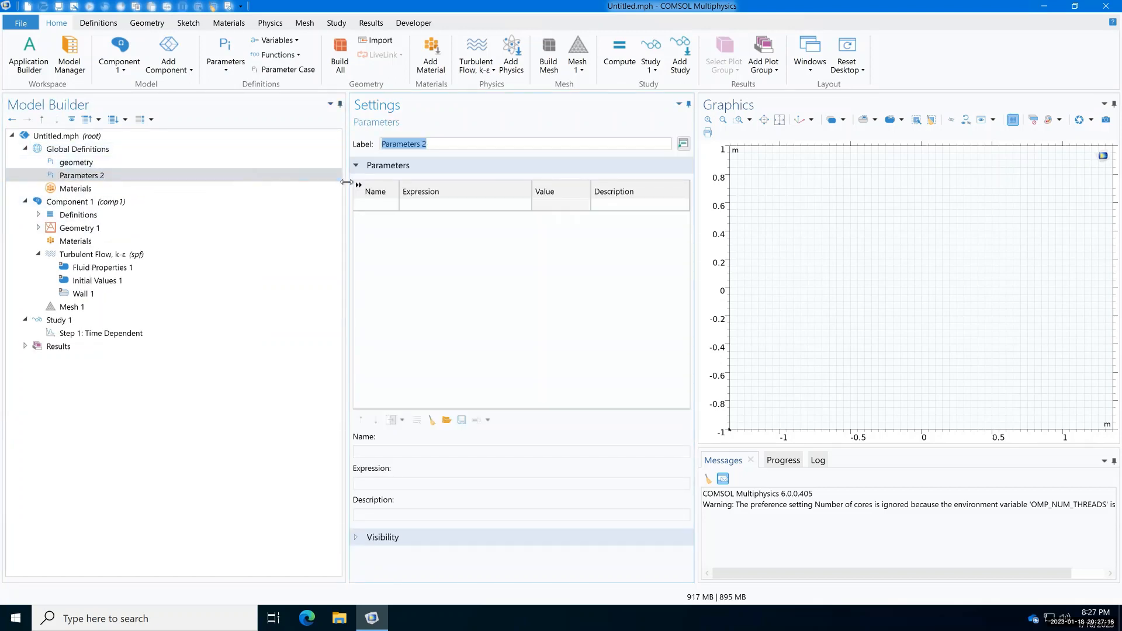
pyautogui.click(448, 140)
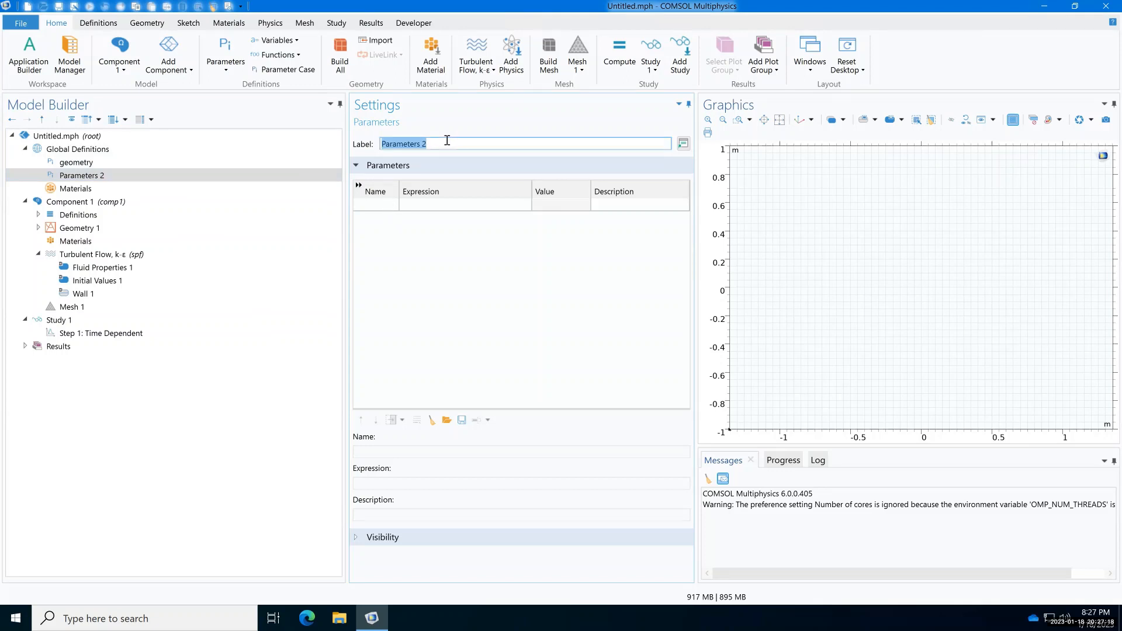
pyautogui.write('2nd cylinder')
# Step: Define the parameter D_rat with the value 1 in the 2nd cylinder parameters
pyautogui.click(389, 205)
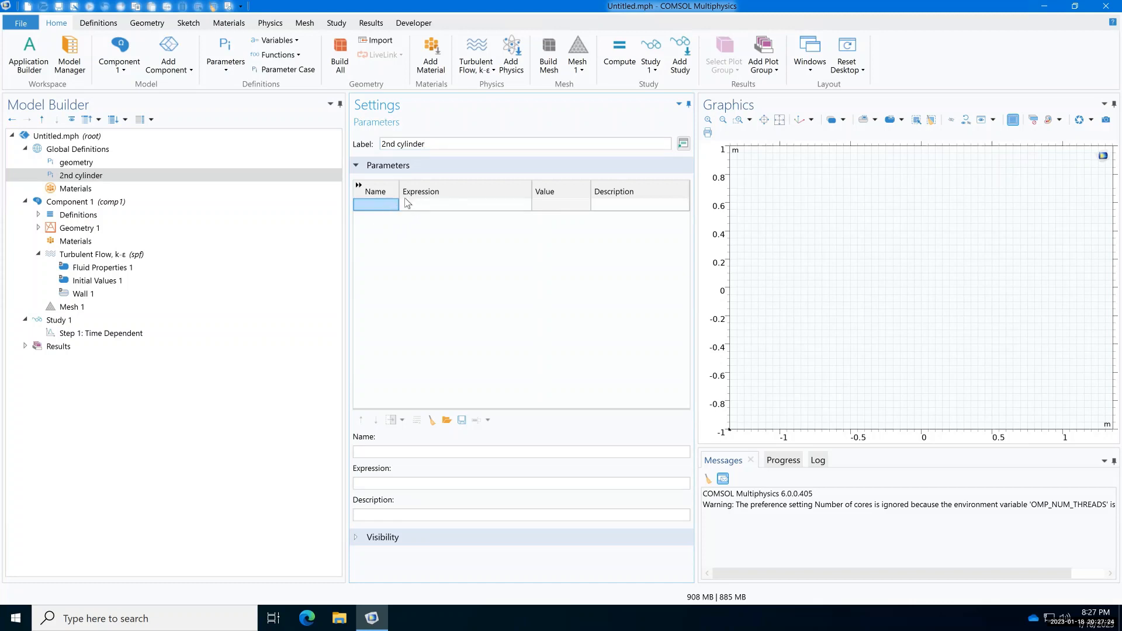
pyautogui.write('d')
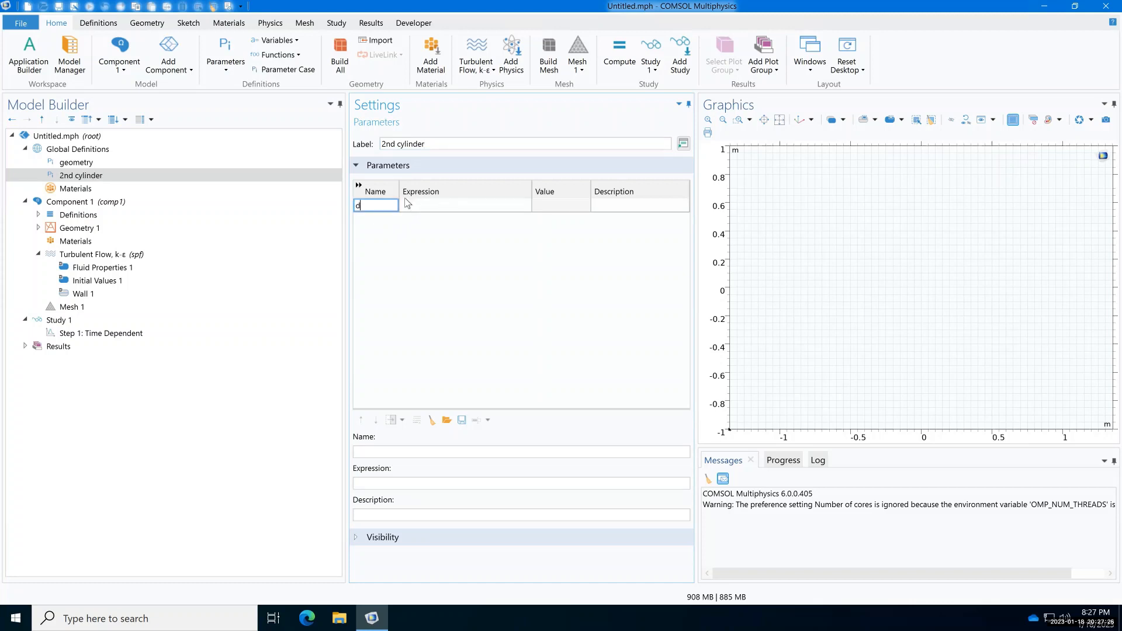
pyautogui.press('BackSpace')
pyautogui.write('d')
pyautogui.press('BackSpace')
pyautogui.write('D_rat')
pyautogui.press('Tab')
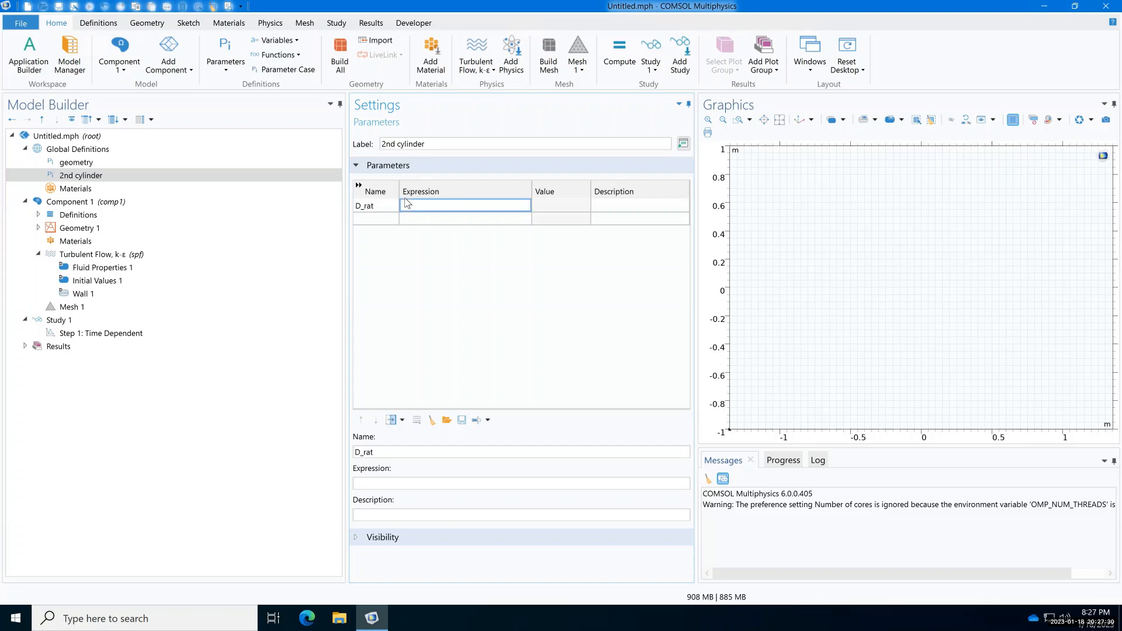
pyautogui.write('1')
pyautogui.press('Tab')
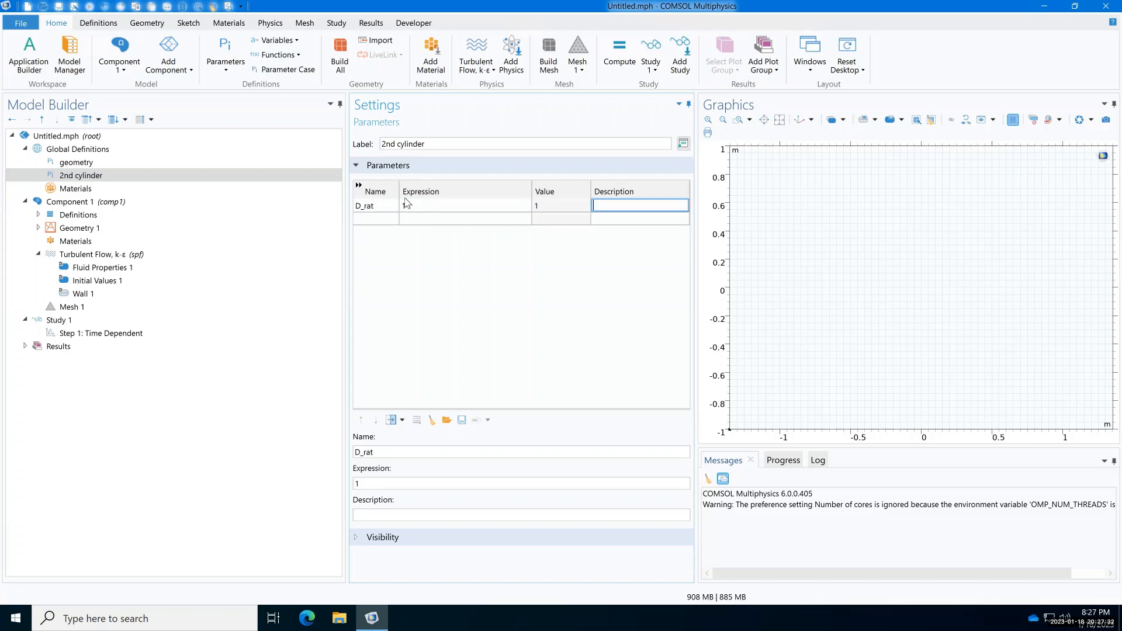
# Step: Add the parameter d with the expression D*D_rat to the 2nd cylinder parameters
pyautogui.press('Tab')
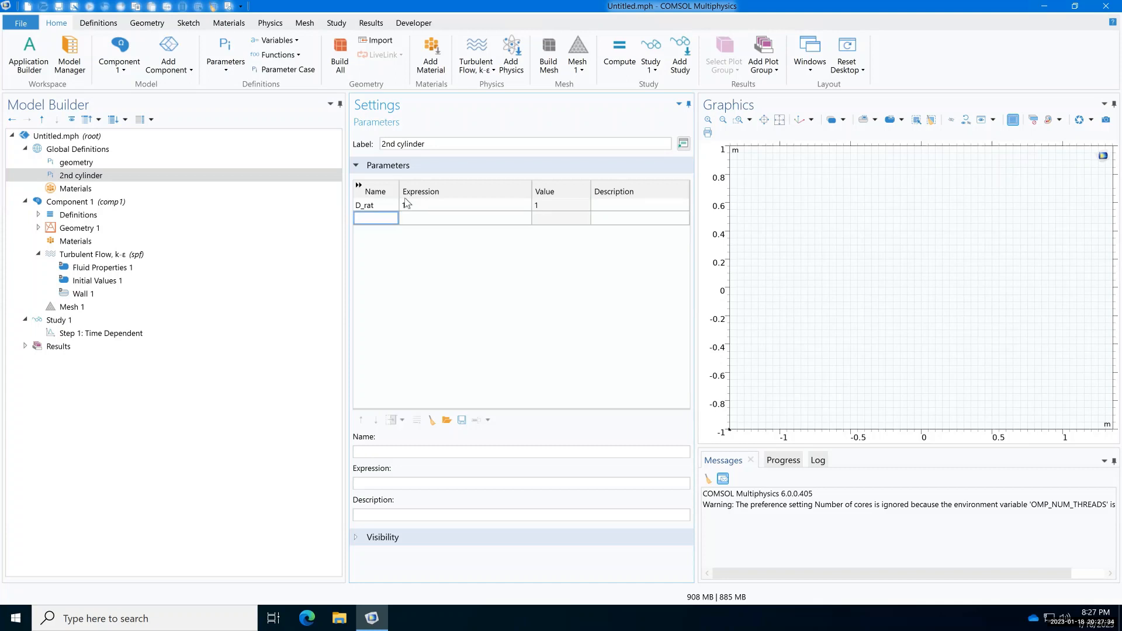
pyautogui.write('d')
pyautogui.press('Tab')
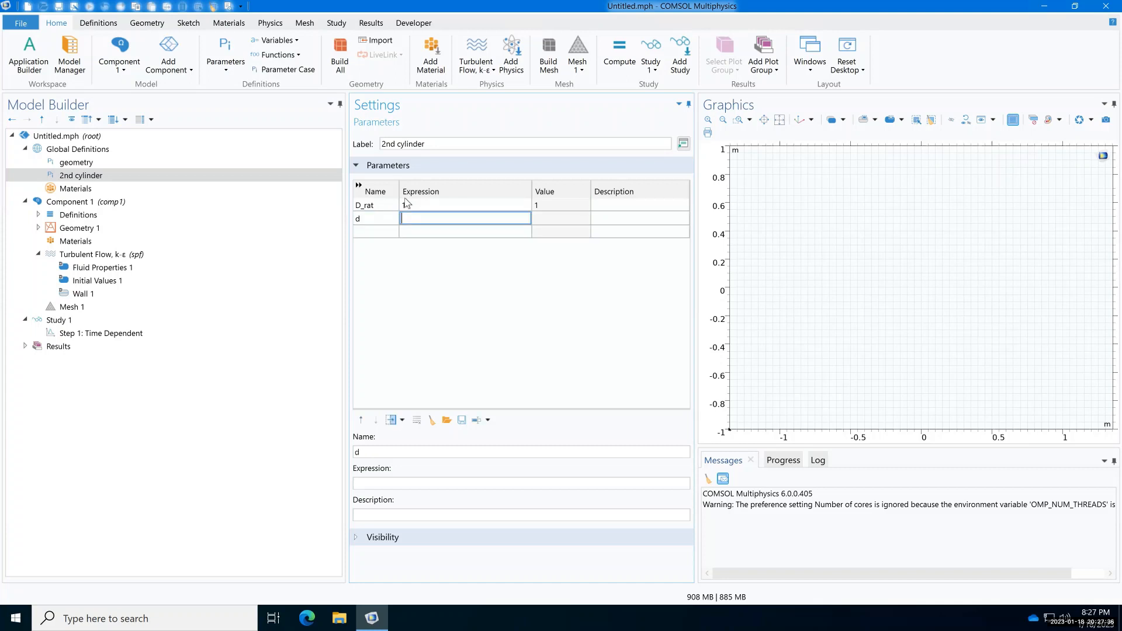
pyautogui.write('D*D_rat')
pyautogui.press('Tab')
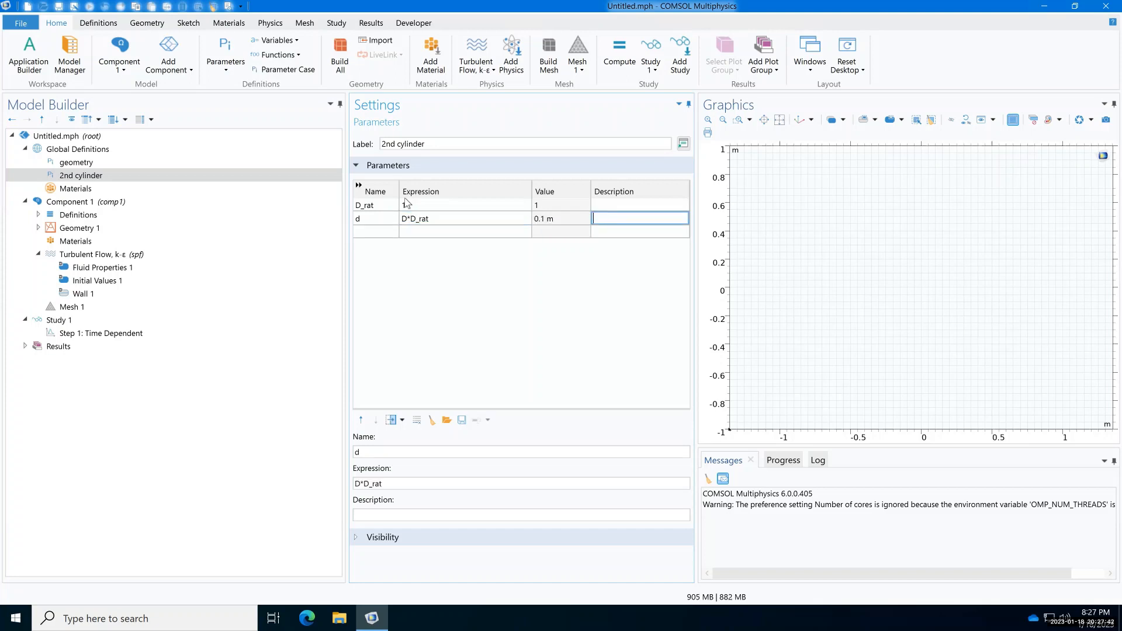
pyautogui.press('Tab')
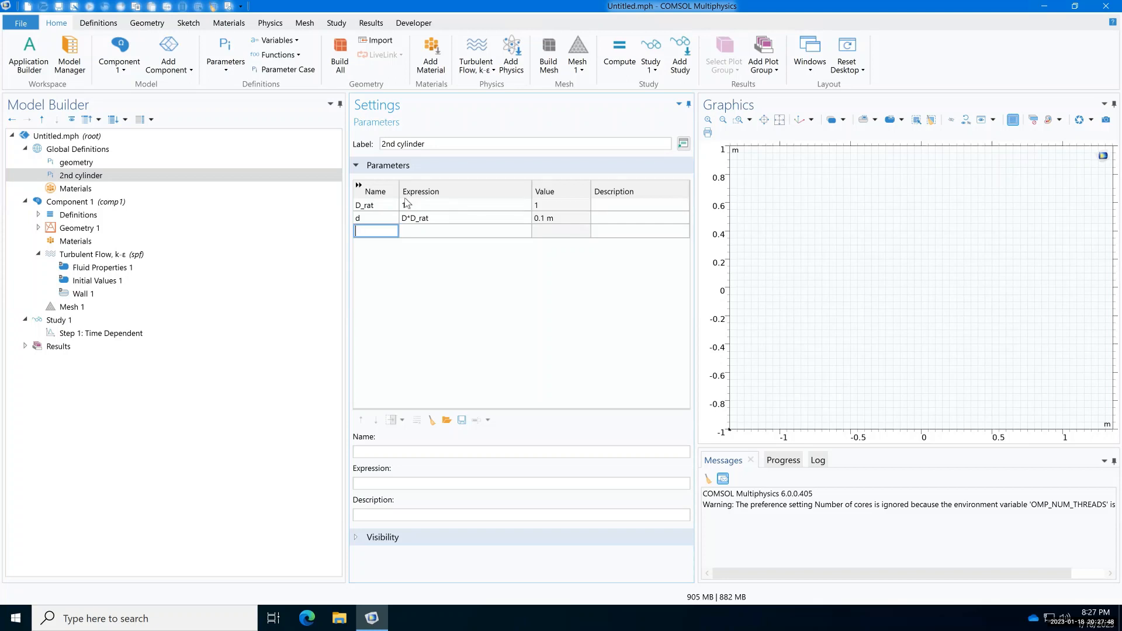
# Step: Add the parameter L_rat with the value 2 to the 2nd cylinder parameters
pyautogui.write('L_rat')
pyautogui.press('Tab')
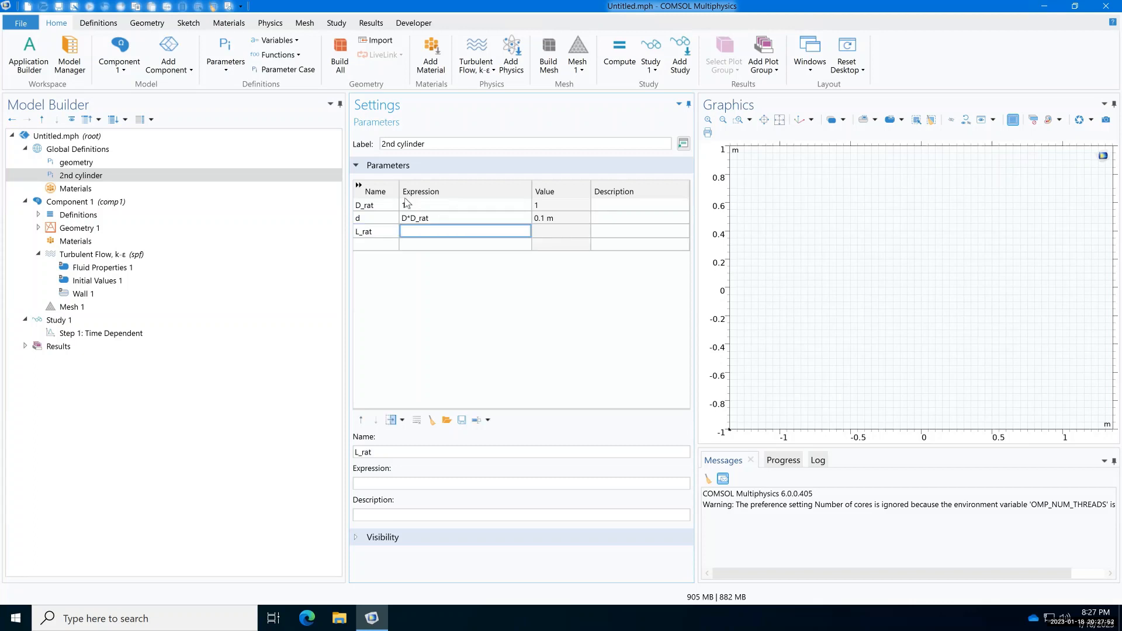
pyautogui.write('2')
pyautogui.press('Tab')
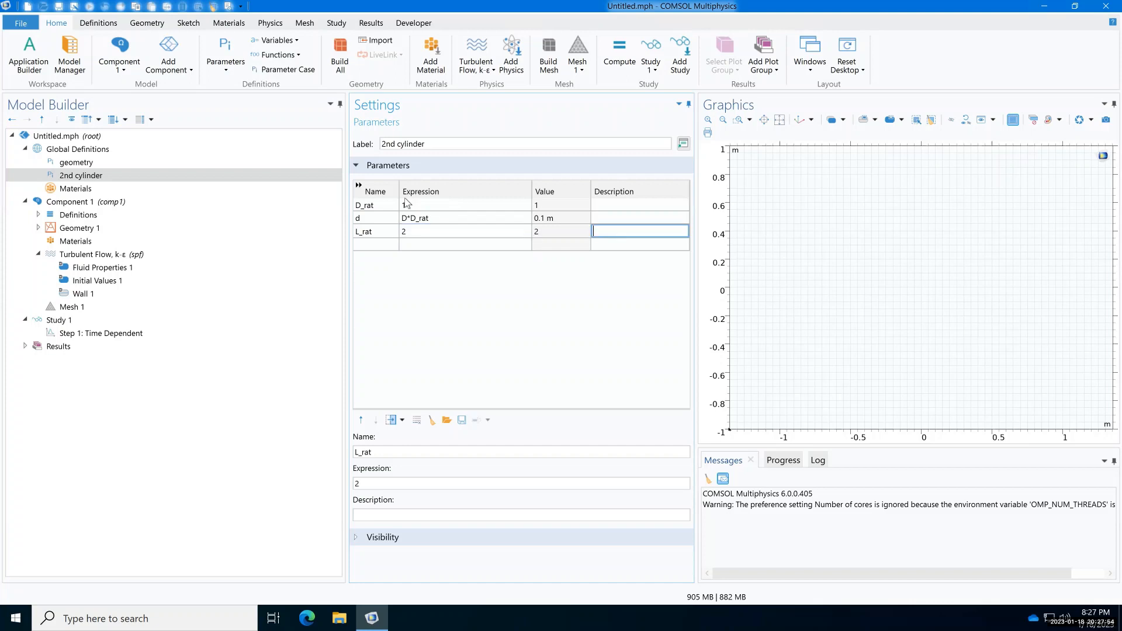
pyautogui.press('Tab')
# Step: Add the parameter L with the expression L_rat*D to the 2nd cylinder parameters
pyautogui.write('L')
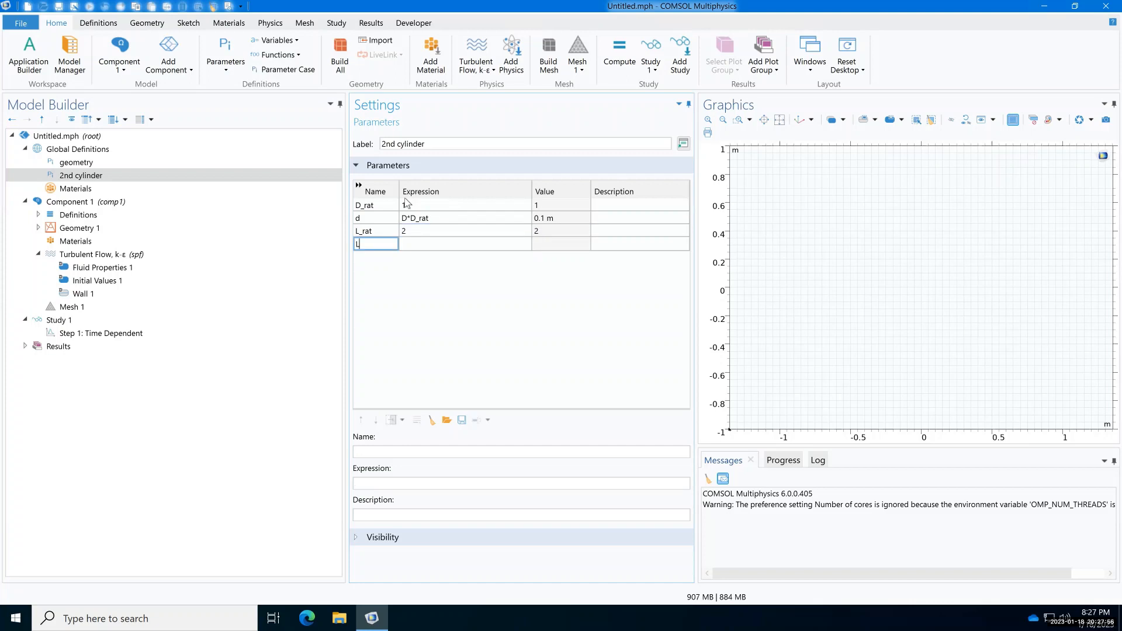
pyautogui.press('Tab')
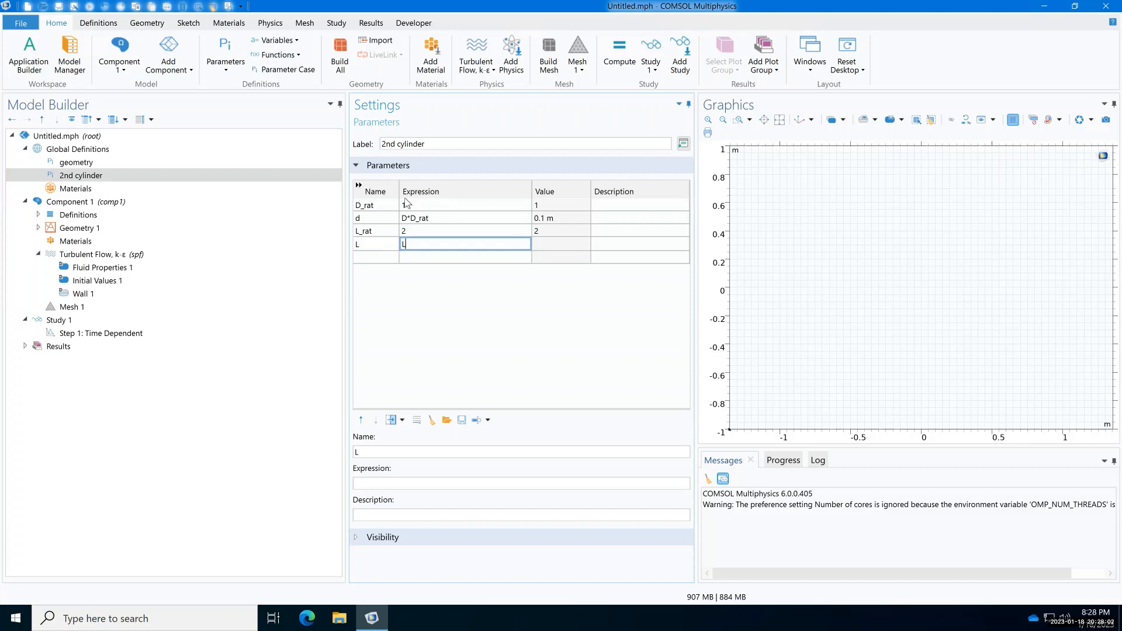
pyautogui.write('L_rat*D')
pyautogui.press('Tab')
pyautogui.press('Tab')
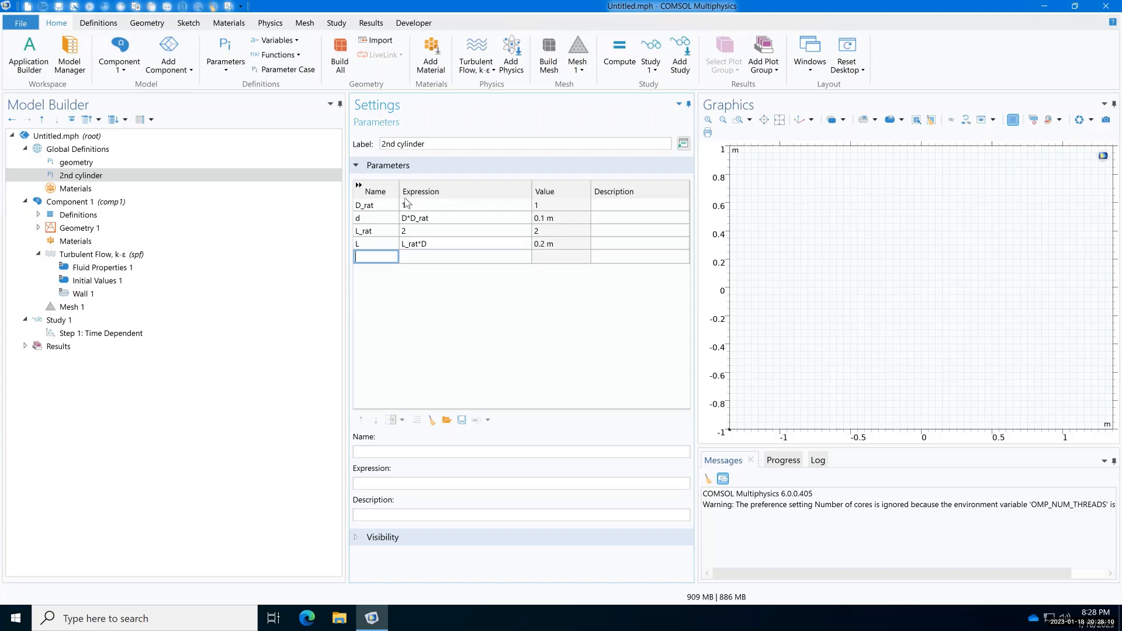
# Step: Add the angle parameter alpha with the expression 30 [deg] to the 2nd cylinder parameters
pyautogui.write('alpha')
pyautogui.press('Tab')
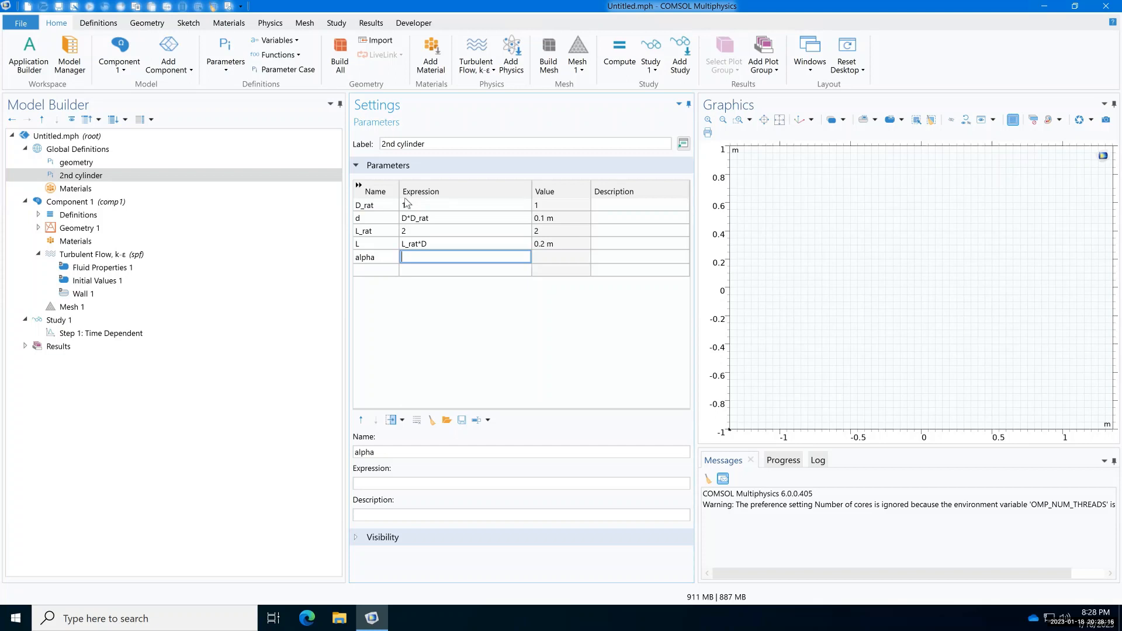
pyautogui.write('30')
pyautogui.press('Tab')
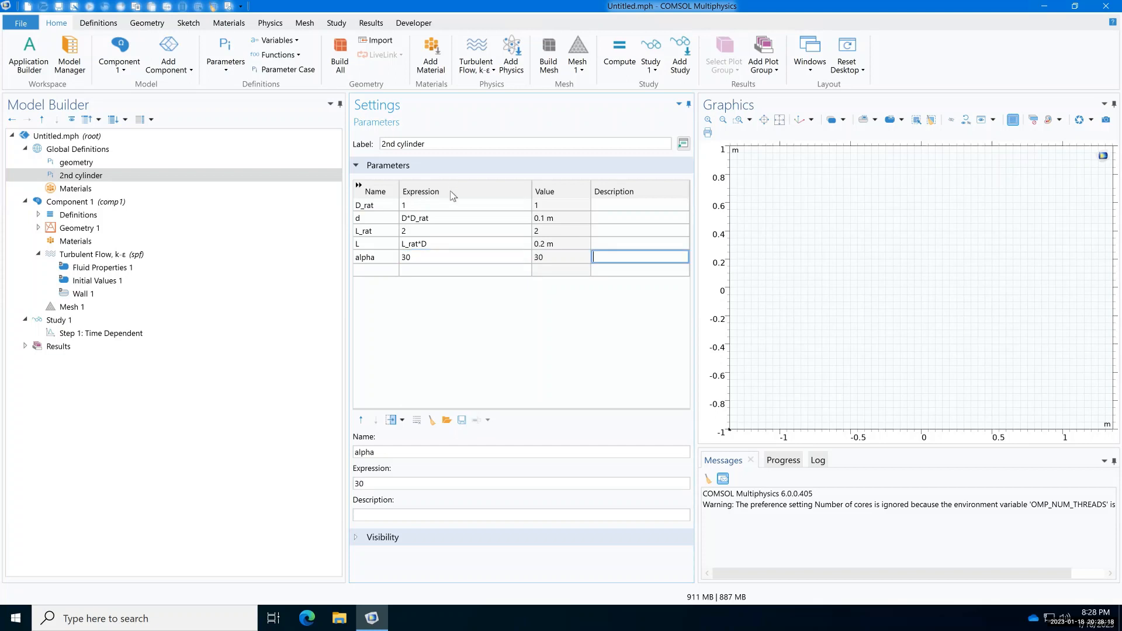
pyautogui.click(433, 256)
pyautogui.click(435, 257)
pyautogui.press('End')
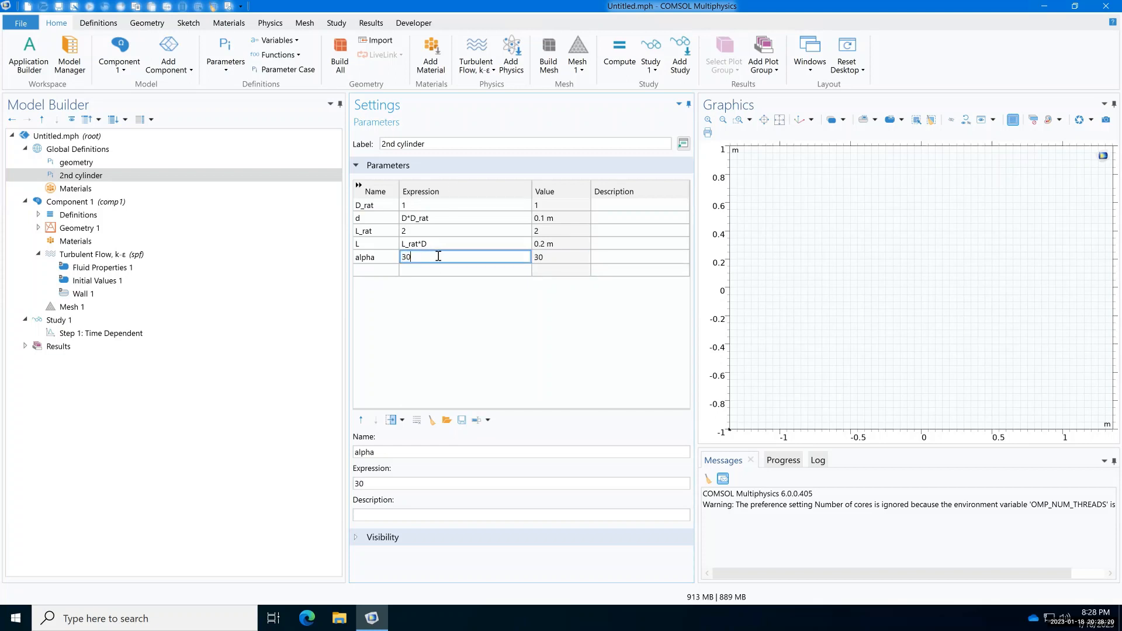
pyautogui.write('[deg]')
pyautogui.press('Tab')
pyautogui.press('Tab')
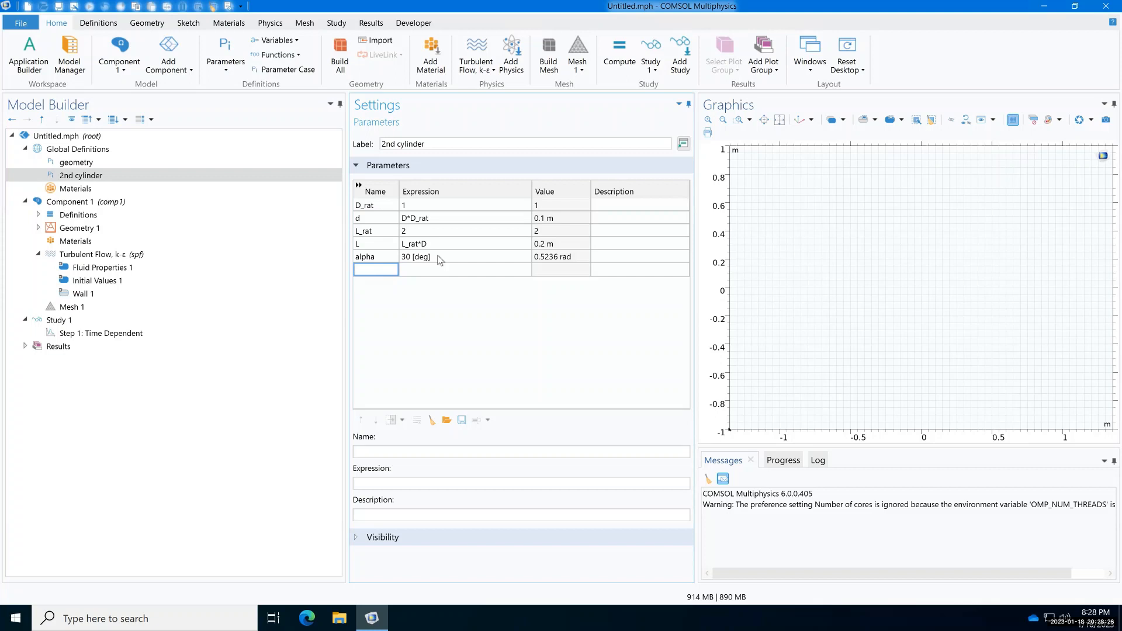
# Step: Add the average diameter parameter D_avg with the expression (d+D)/2 to the 2nd cylinder parameters
pyautogui.write('D_avg')
pyautogui.press('Tab')
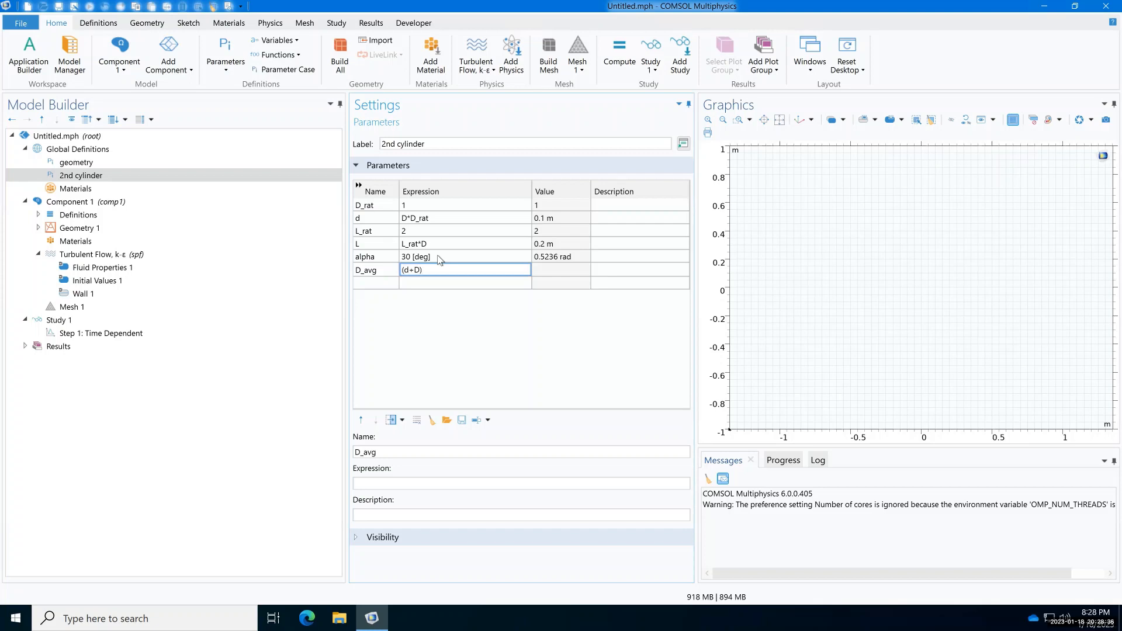
pyautogui.press('Tab')
pyautogui.press('Tab')
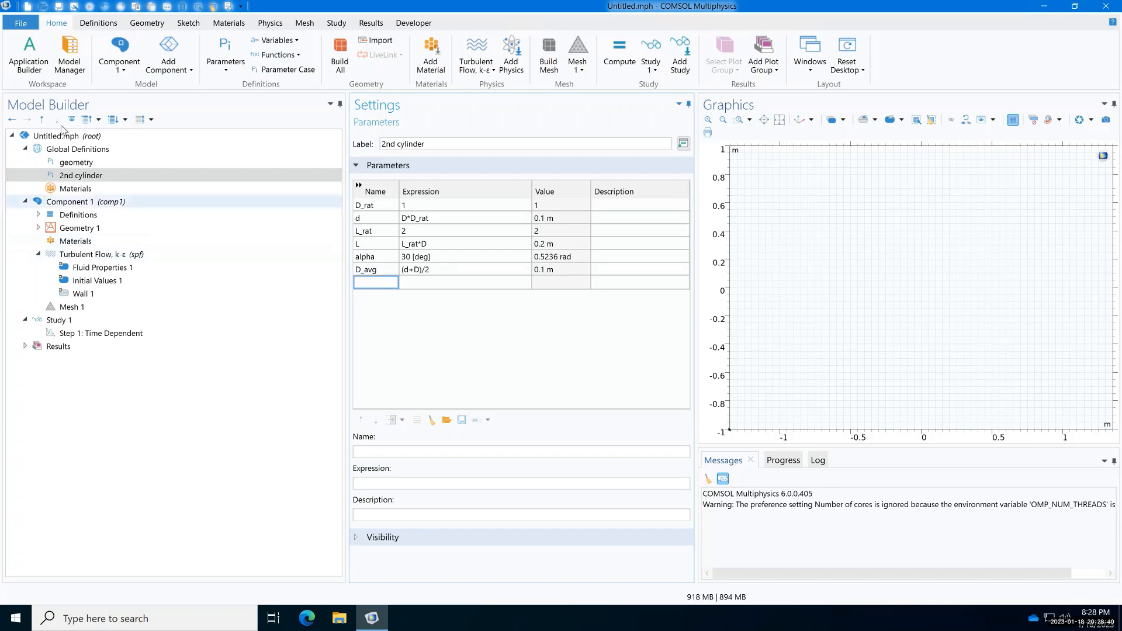
# Step: Review the geometry and 2nd cylinder parameters, and add a third parameters node under Global Definitions labelled flow
pyautogui.click(74, 167)
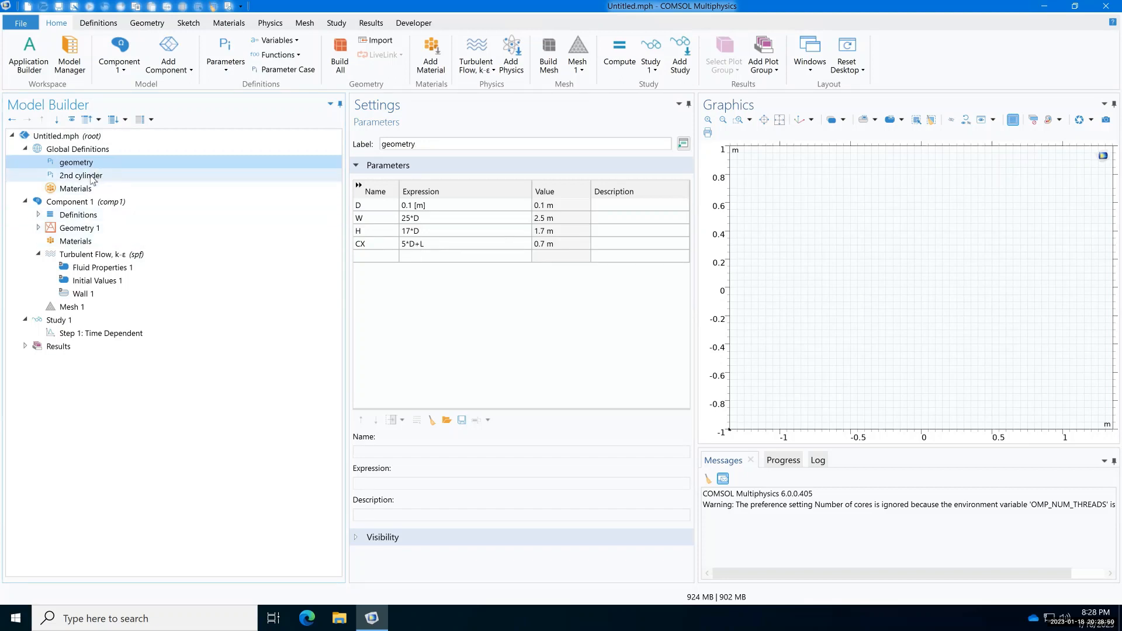
pyautogui.click(96, 178)
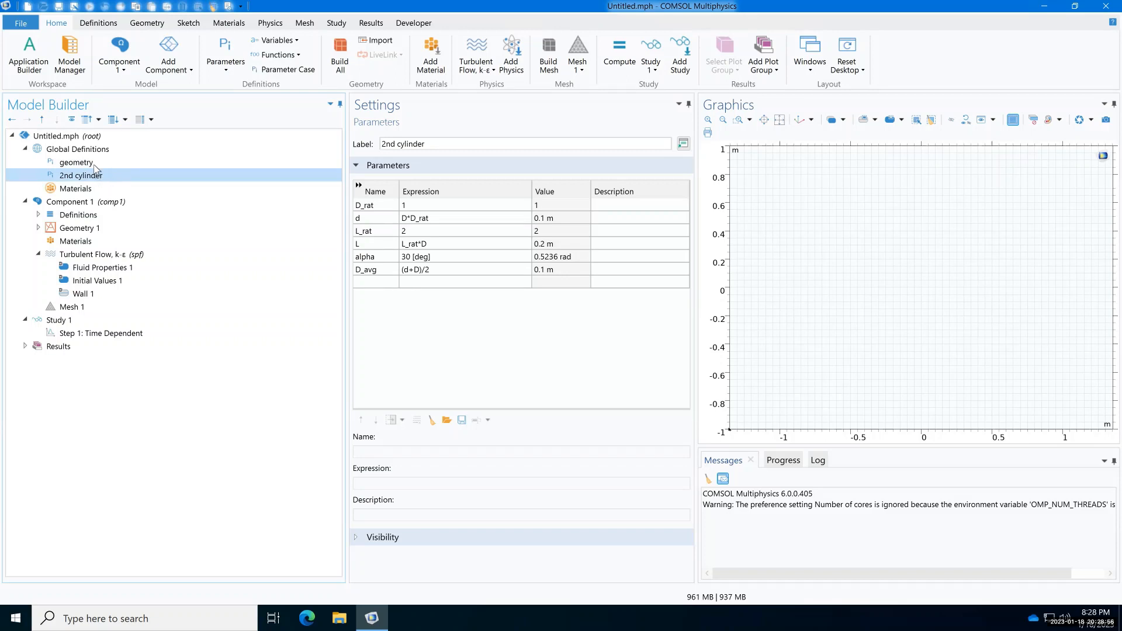
pyautogui.click(96, 150)
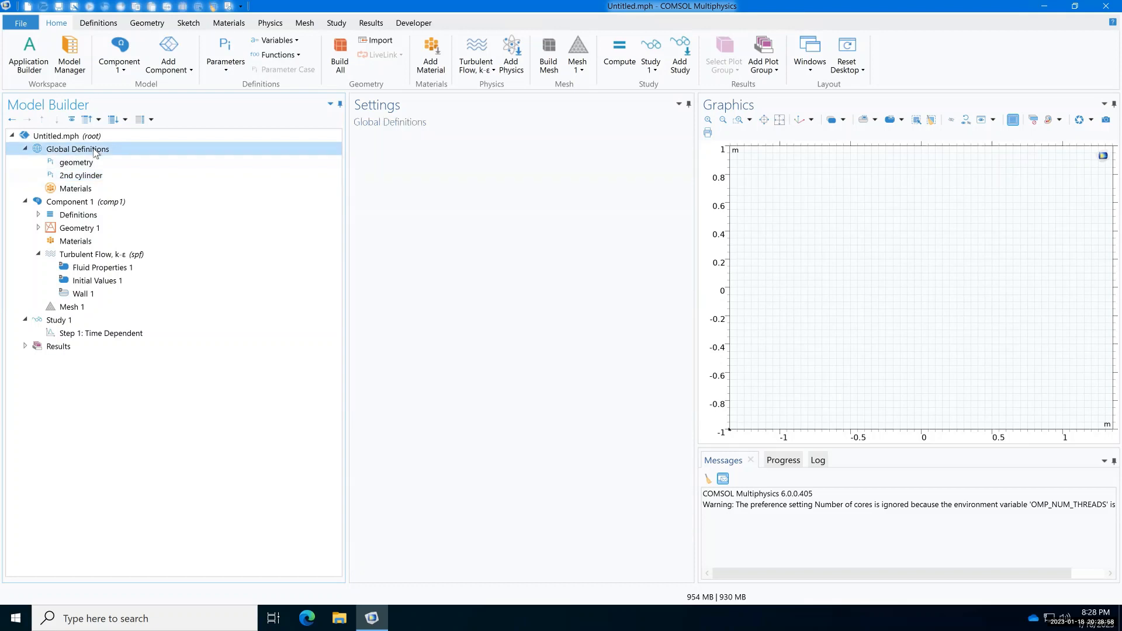
pyautogui.rightClick(95, 151)
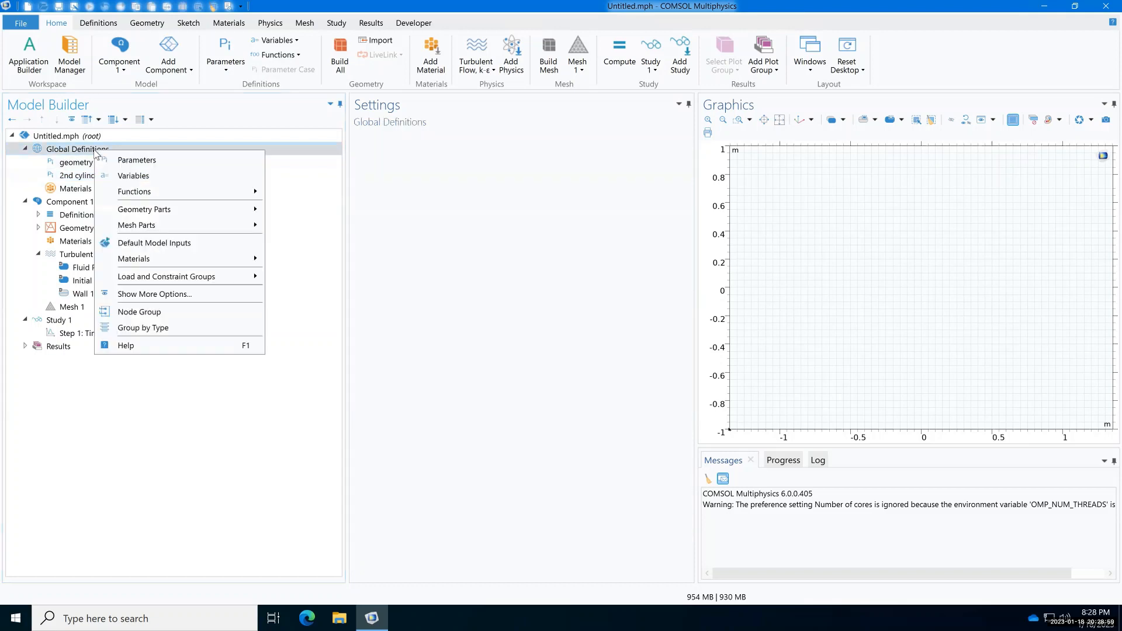
pyautogui.click(153, 158)
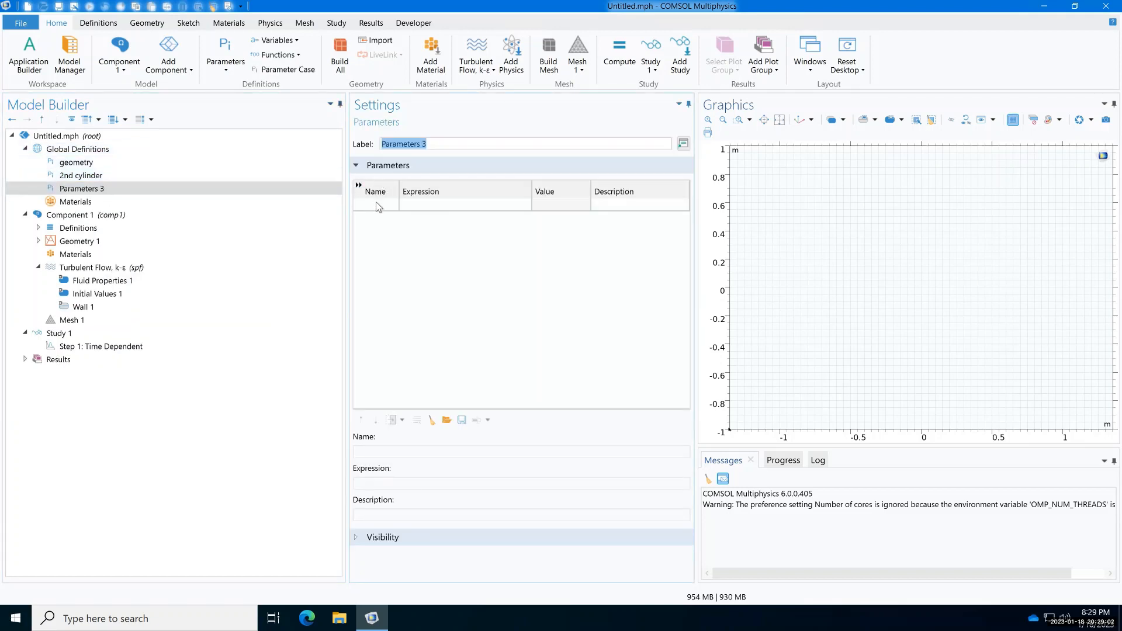
pyautogui.write('flow')
# Step: Define the parameter Re with the value 7000 in the flow parameters
pyautogui.click(374, 203)
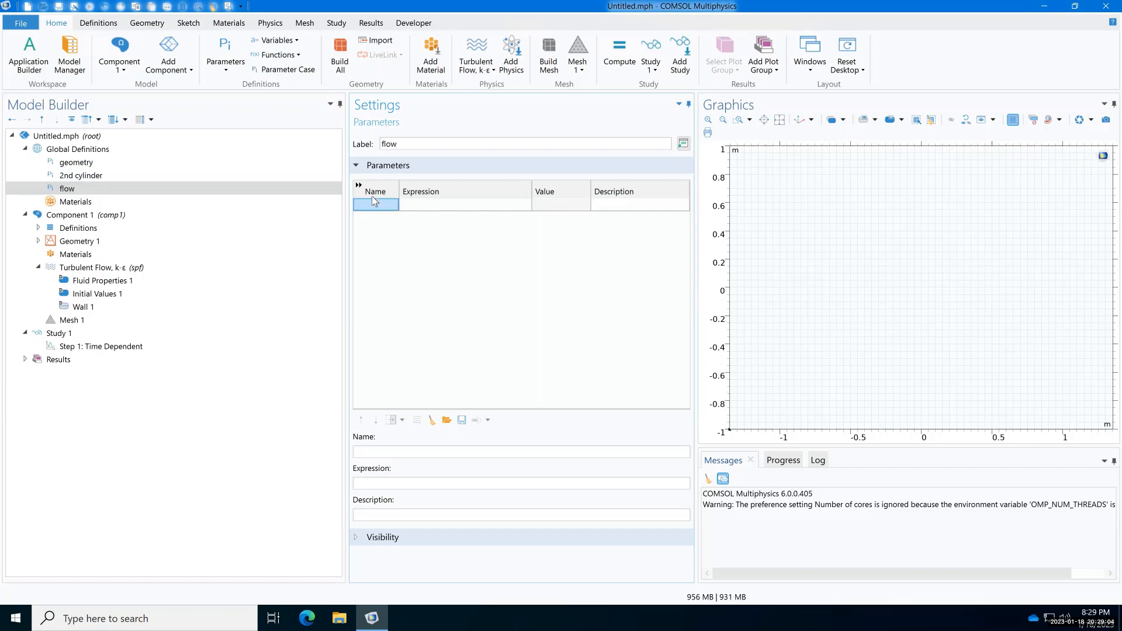
pyautogui.write('Re')
pyautogui.click(430, 204)
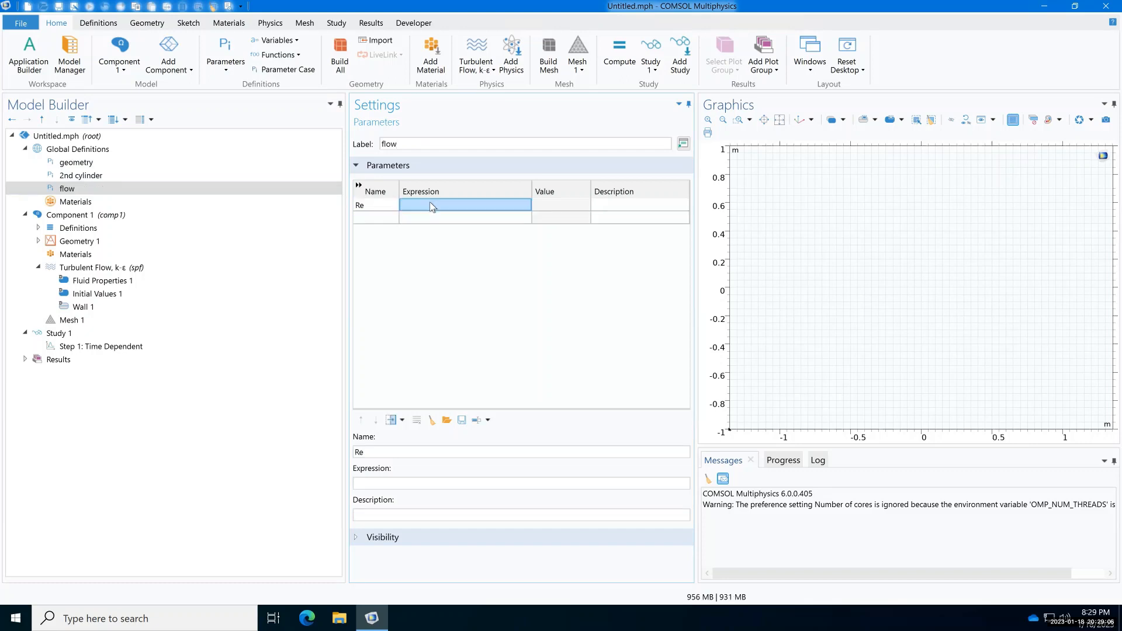
pyautogui.write('7000')
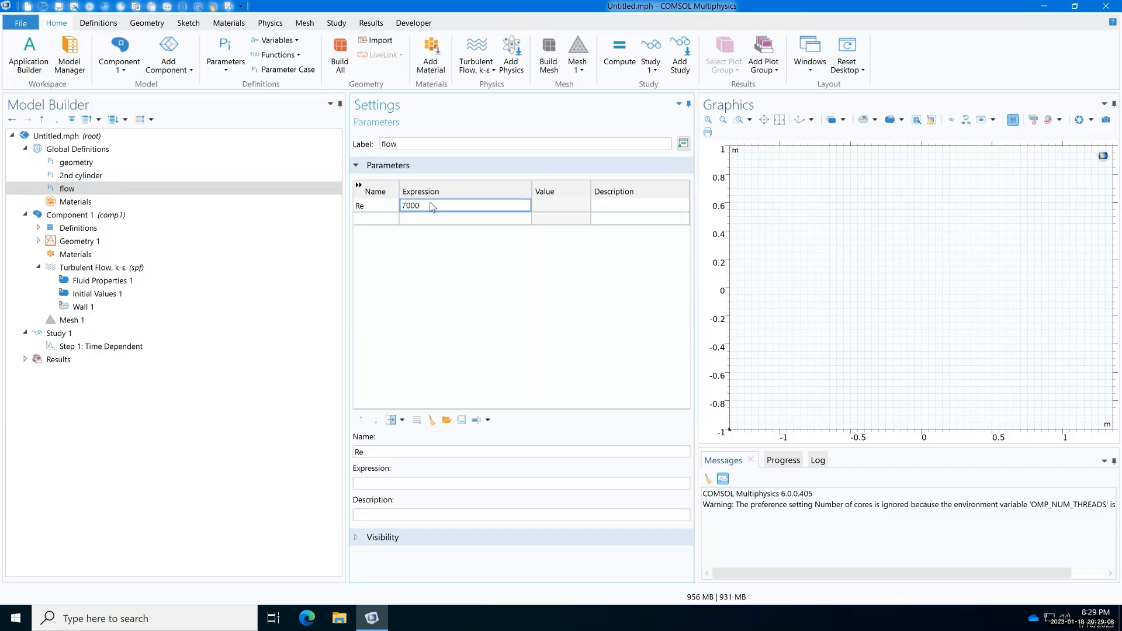
pyautogui.press('Tab')
pyautogui.press('Tab')
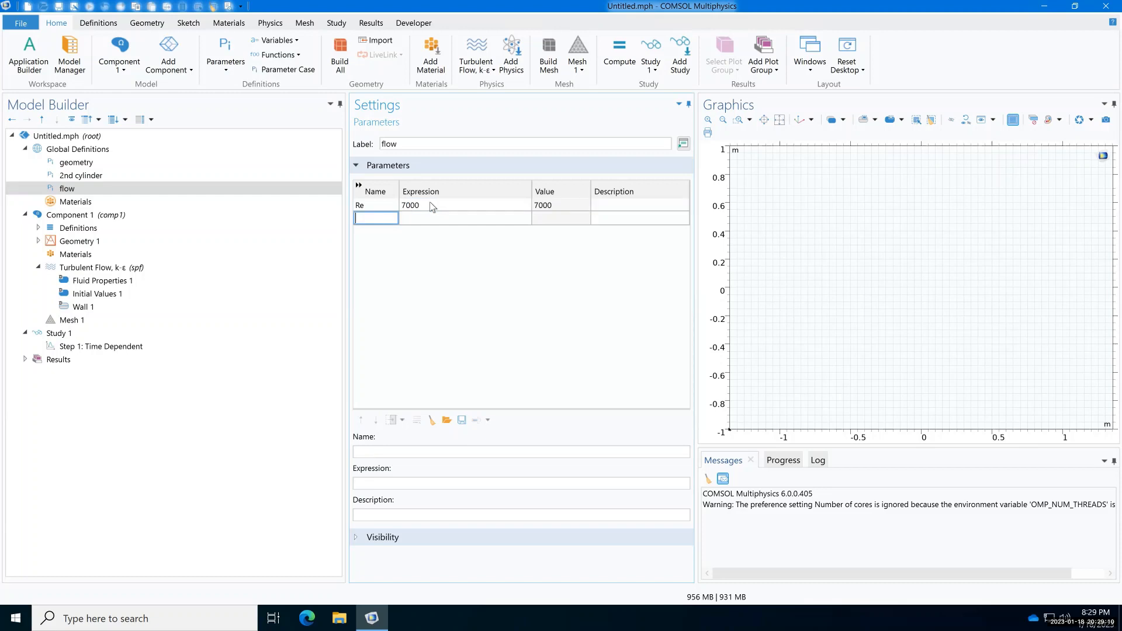
# Step: Add the density parameter rhorho with the expression 1000 [kg/m^3] to the flow parameters
pyautogui.write('rhorho')
pyautogui.press('Tab')
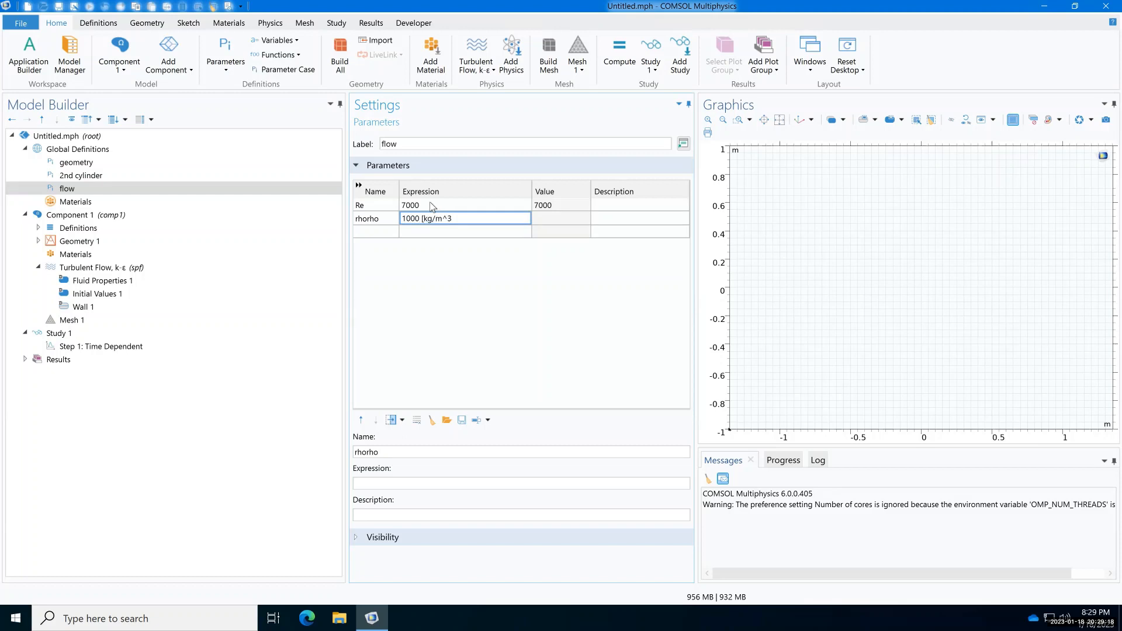
pyautogui.write('1000 [kg/m^3]')
pyautogui.press('Tab')
pyautogui.press('Tab')
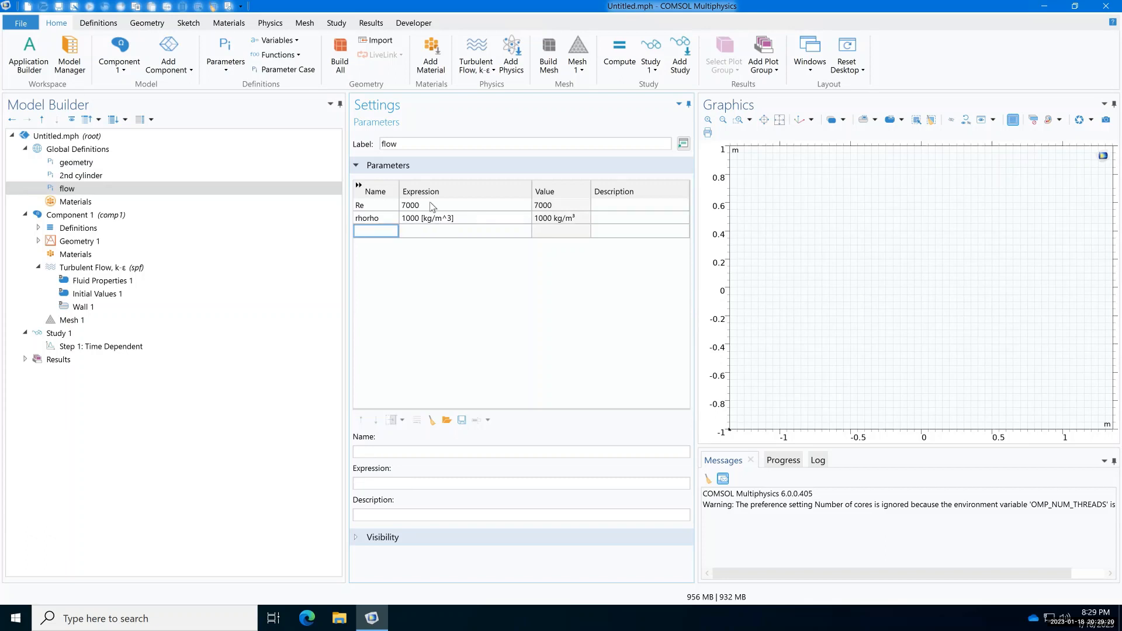
# Step: Add the viscosity parameter mumu with the expression 1e-3 [Pa*s] to the flow parameters
pyautogui.write('mumu')
pyautogui.press('Tab')
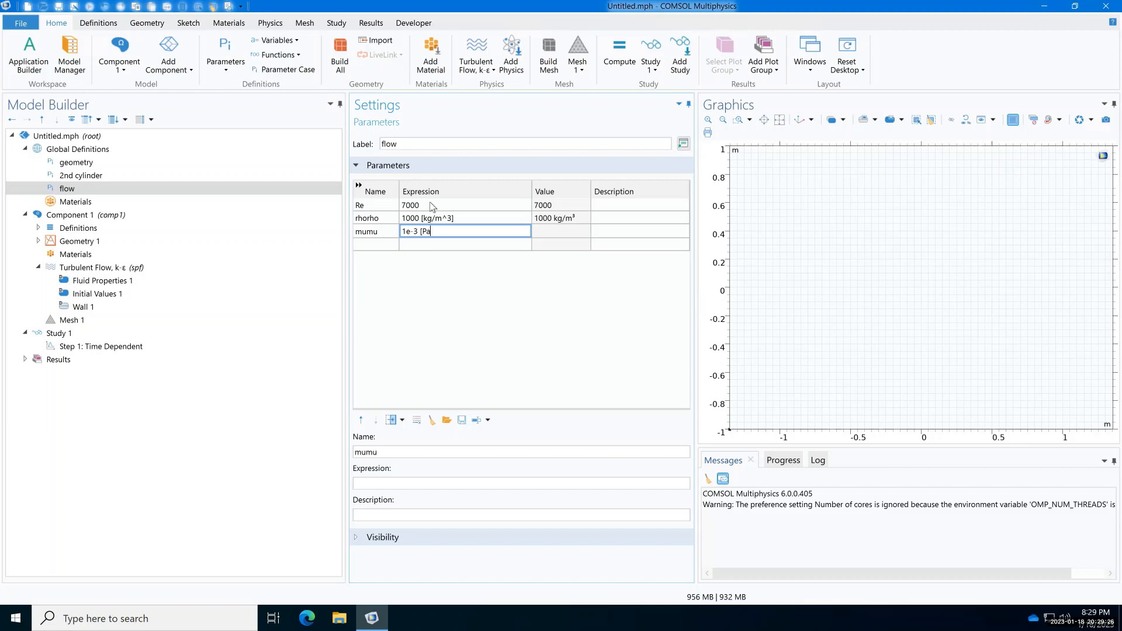
pyautogui.write('1e-3 [Pa*s]')
pyautogui.press('Tab')
pyautogui.press('Tab')
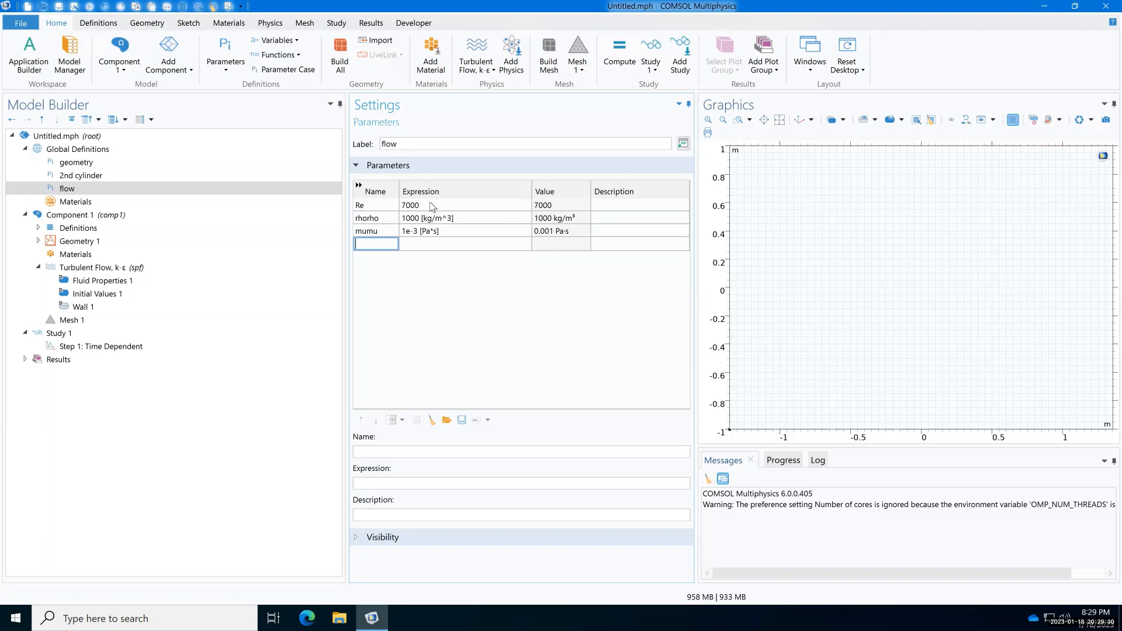
# Step: Add the velocity parameter U with the expression Re*mumu/(rhorho*D_avg) to the flow parameters
pyautogui.write('U*')
pyautogui.press('BackSpace')
pyautogui.press('Tab')
pyautogui.write('Re')
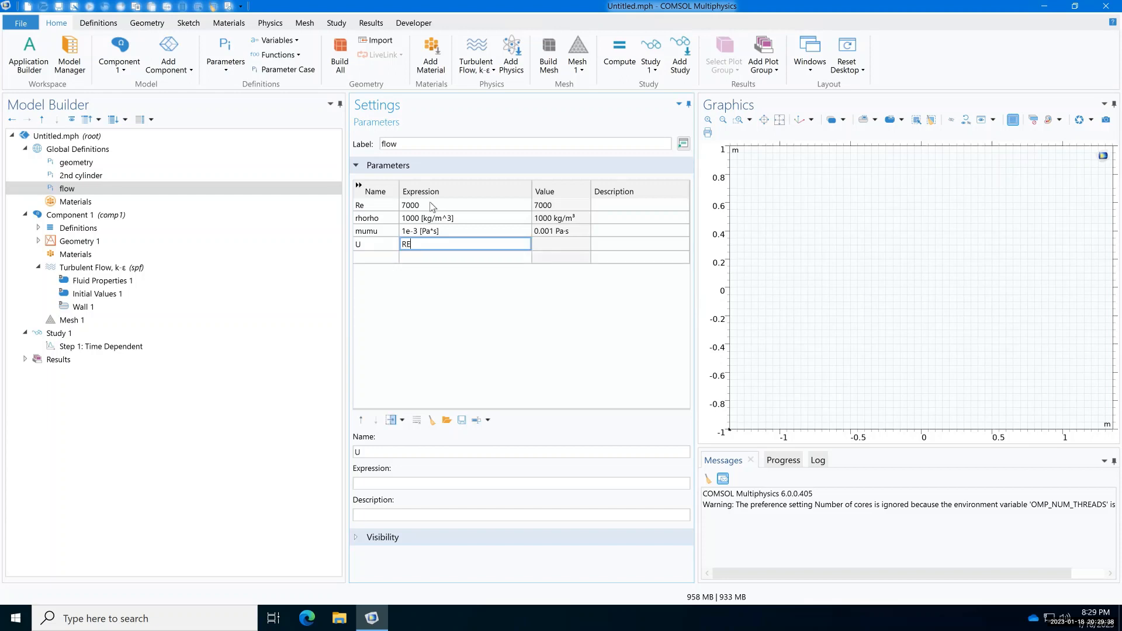
pyautogui.write('*mumu/(rhorho*D_avg)')
pyautogui.press('Tab')
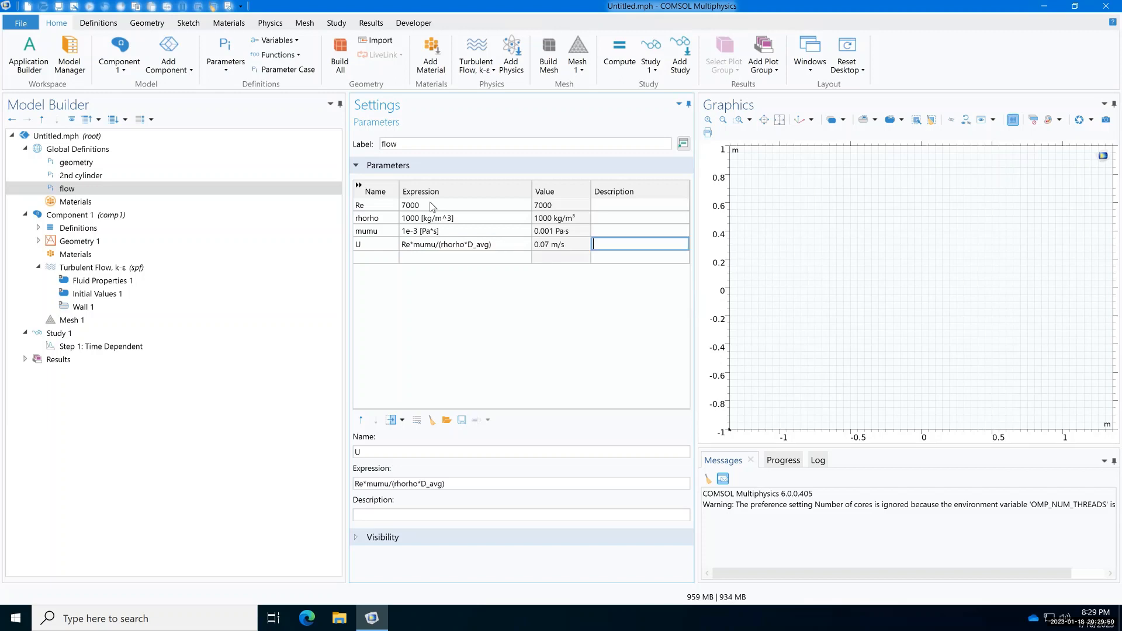
pyautogui.press('Tab')
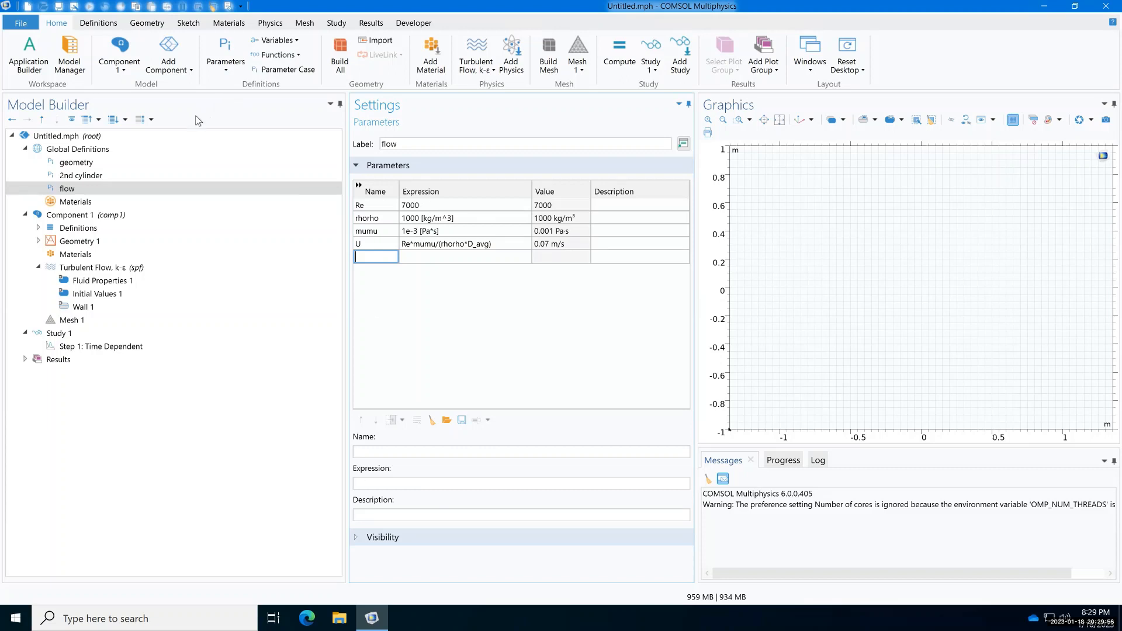
# Step: Add a fourth parameters node under Global Definitions, label it timestep, and select its first empty parameter name cell
pyautogui.click(124, 150)
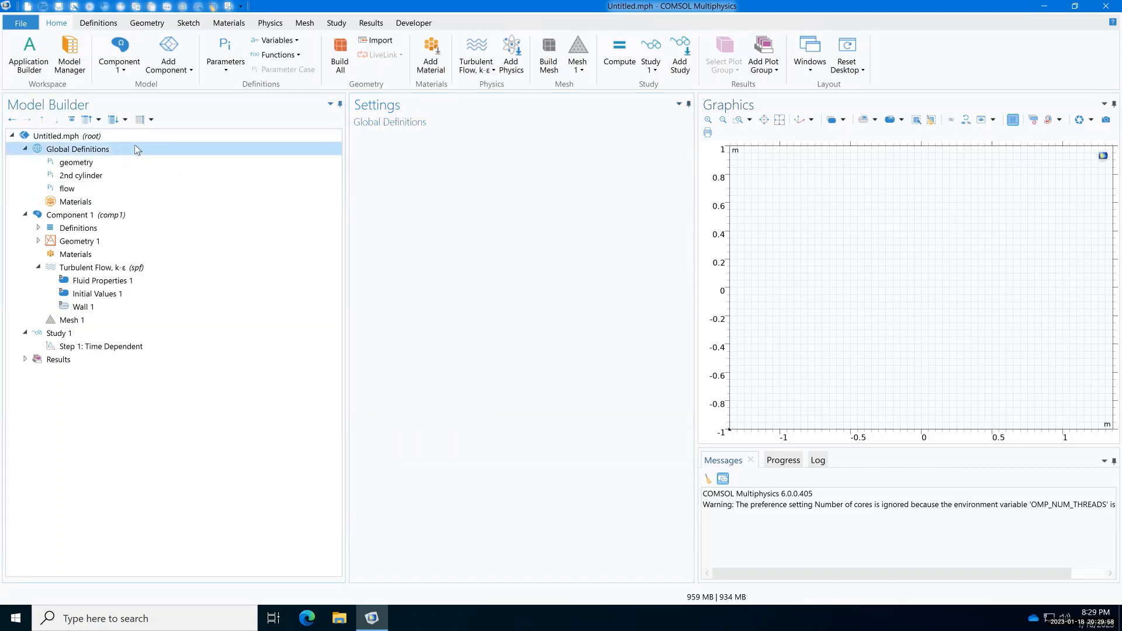
pyautogui.rightClick(135, 147)
pyautogui.click(189, 154)
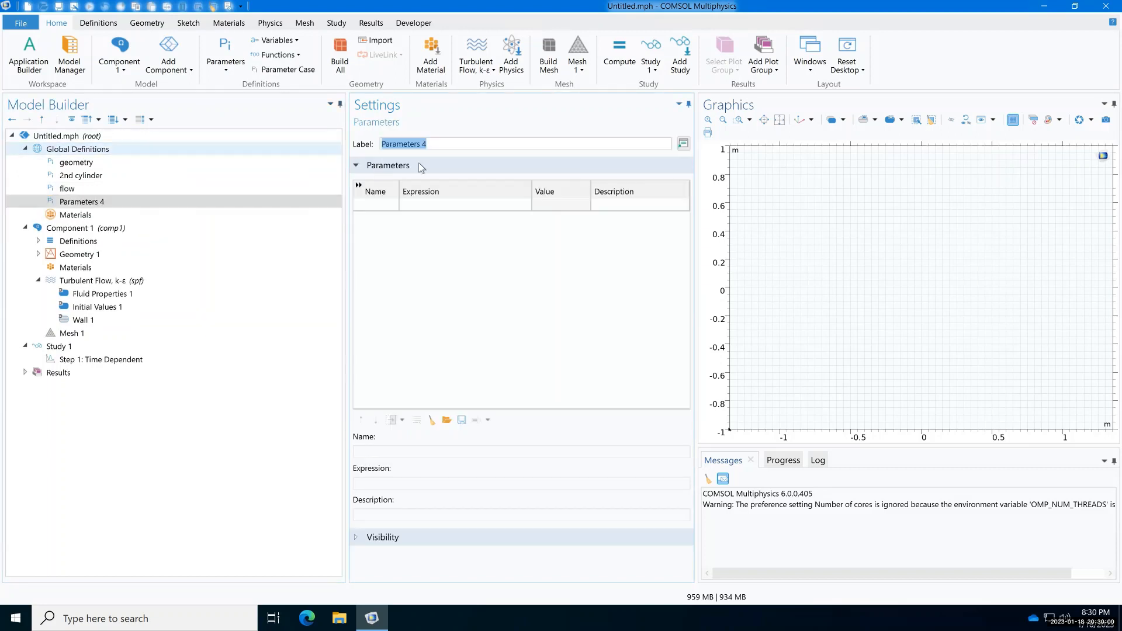
pyautogui.write('ti')
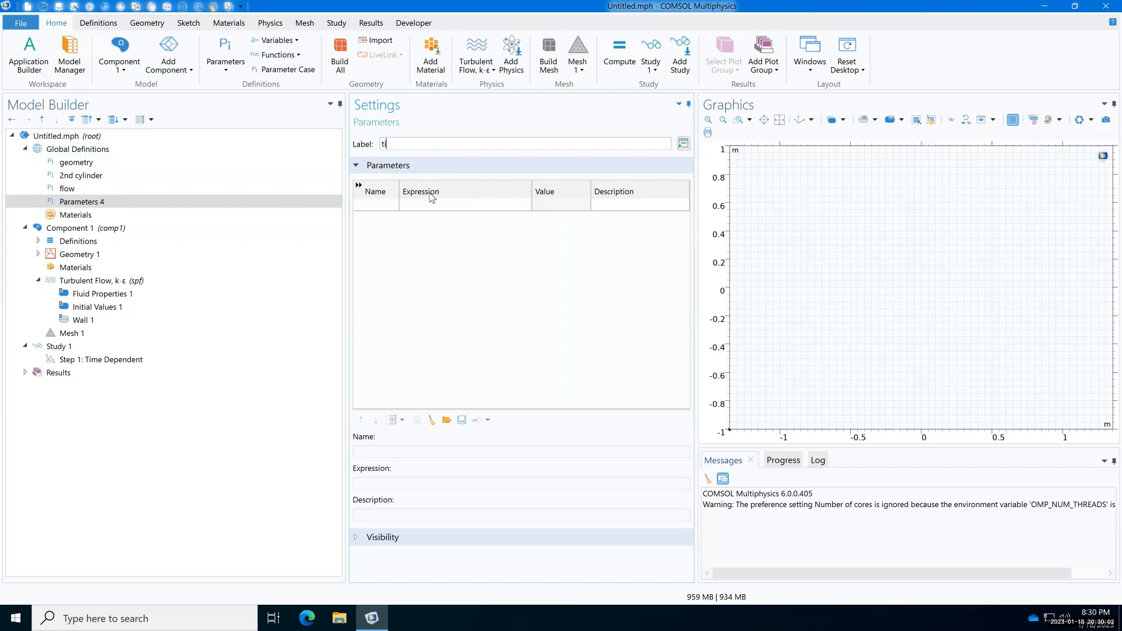
pyautogui.write('mestep')
pyautogui.press('Tab')
pyautogui.click(379, 206)
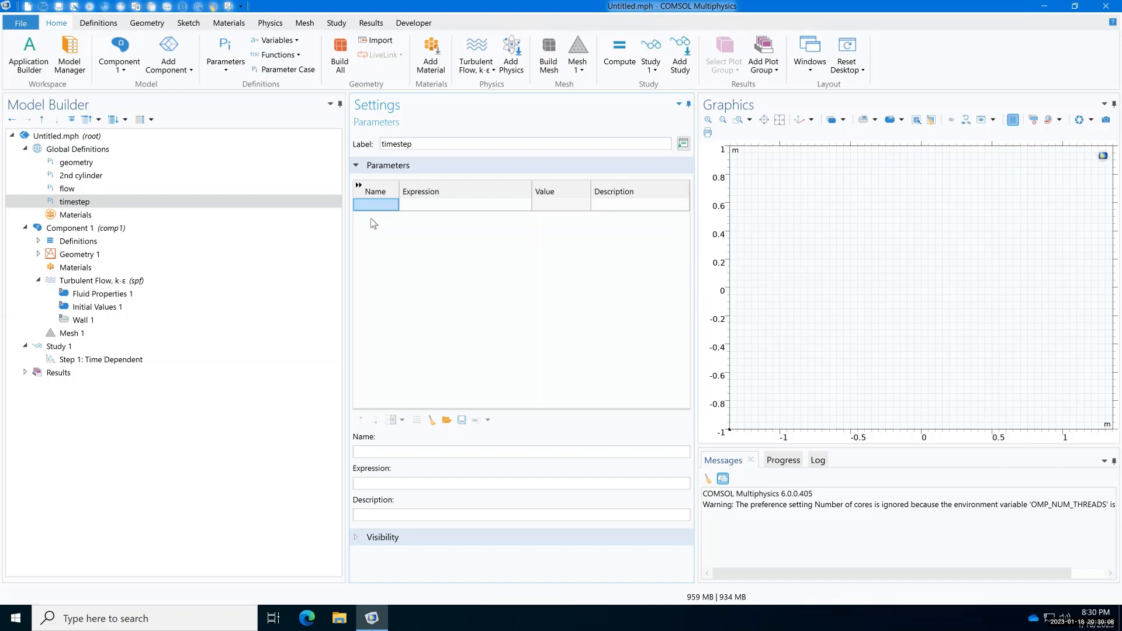
# Step: Add the Strouhal number parameter St_guess with the expression 0.5 to the timestep parameters
pyautogui.write('St_g')
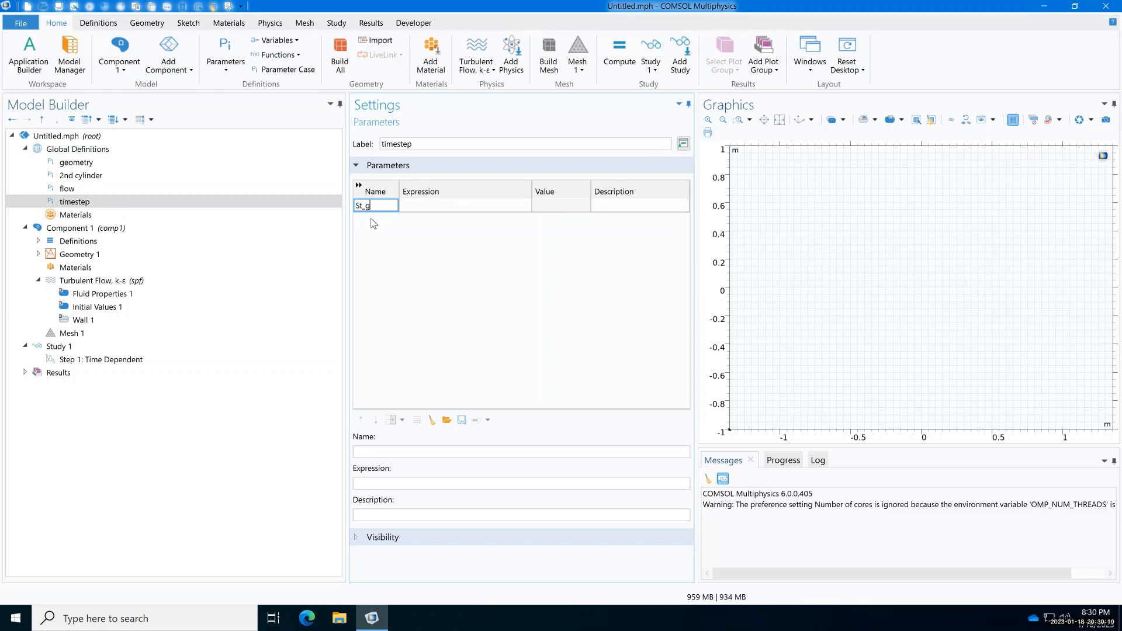
pyautogui.write('uess')
pyautogui.press('Tab')
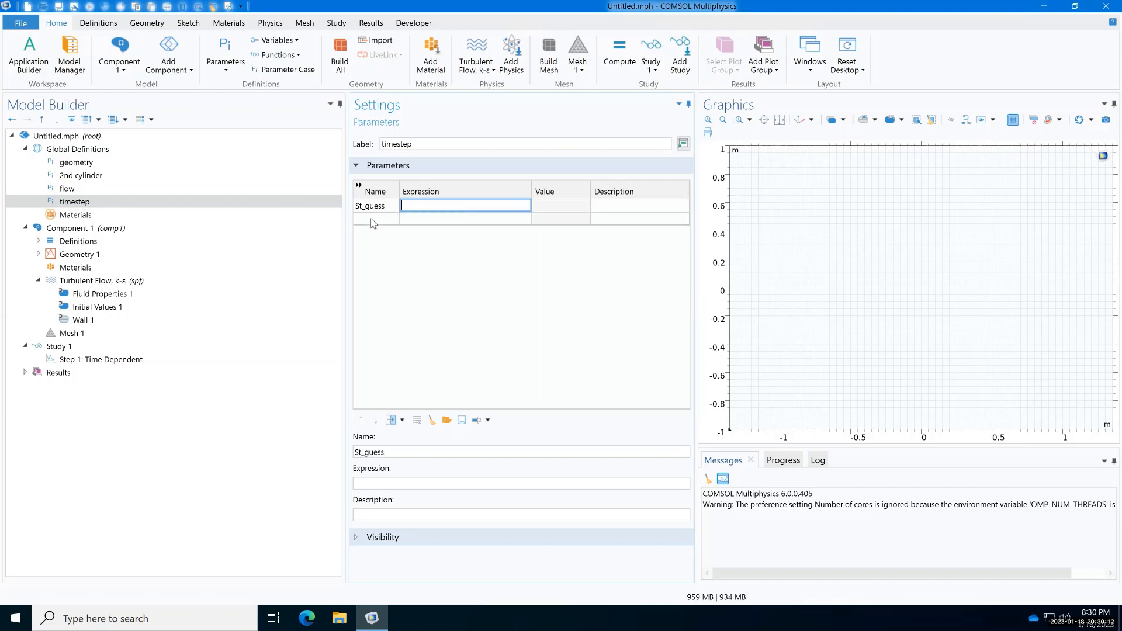
pyautogui.write('0.5')
pyautogui.press('Tab')
# Step: Add the frequency parameter f_guess with the expression St_guess*U/D_avg to the timestep parameters
pyautogui.click(371, 218)
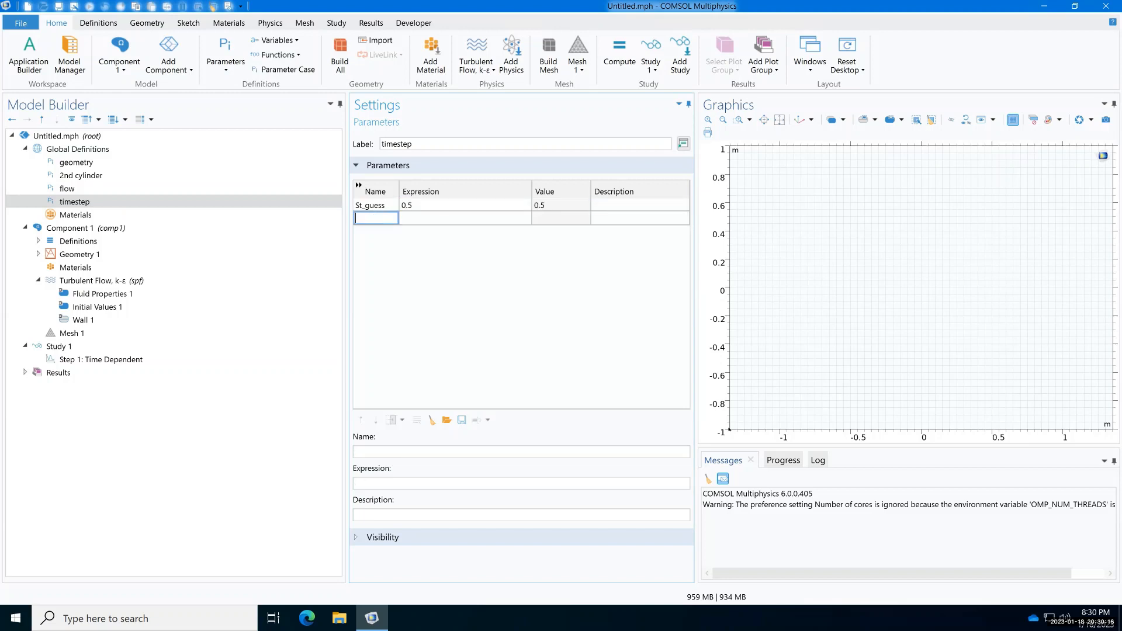
pyautogui.write('f_guess')
pyautogui.press('Tab')
pyautogui.write('St_guess')
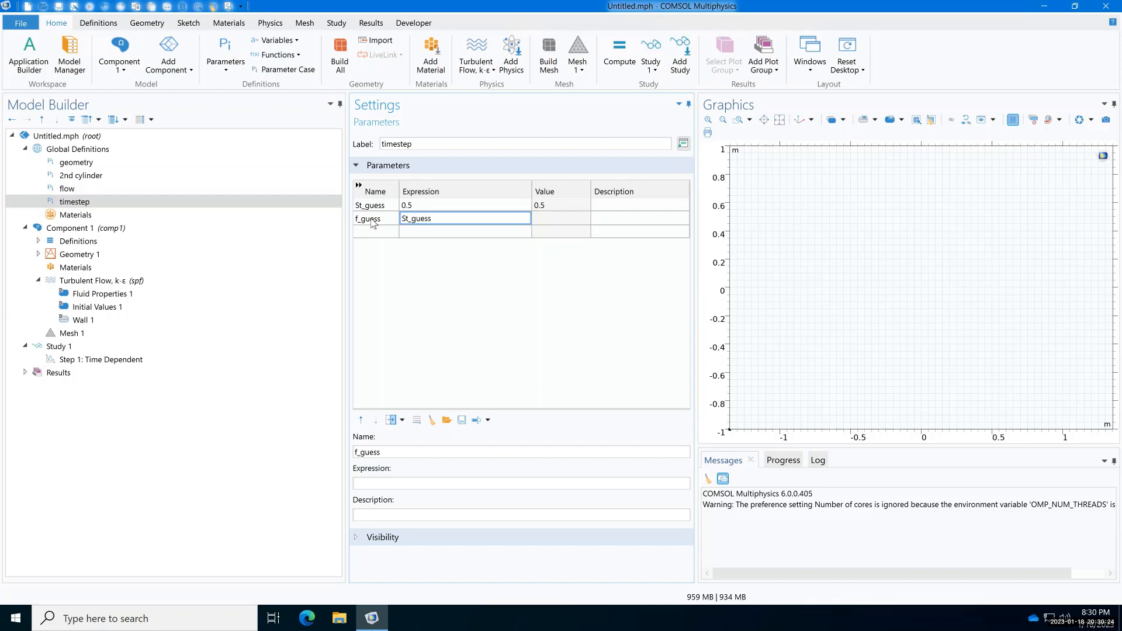
pyautogui.write('*U/D_avg')
pyautogui.press('Return')
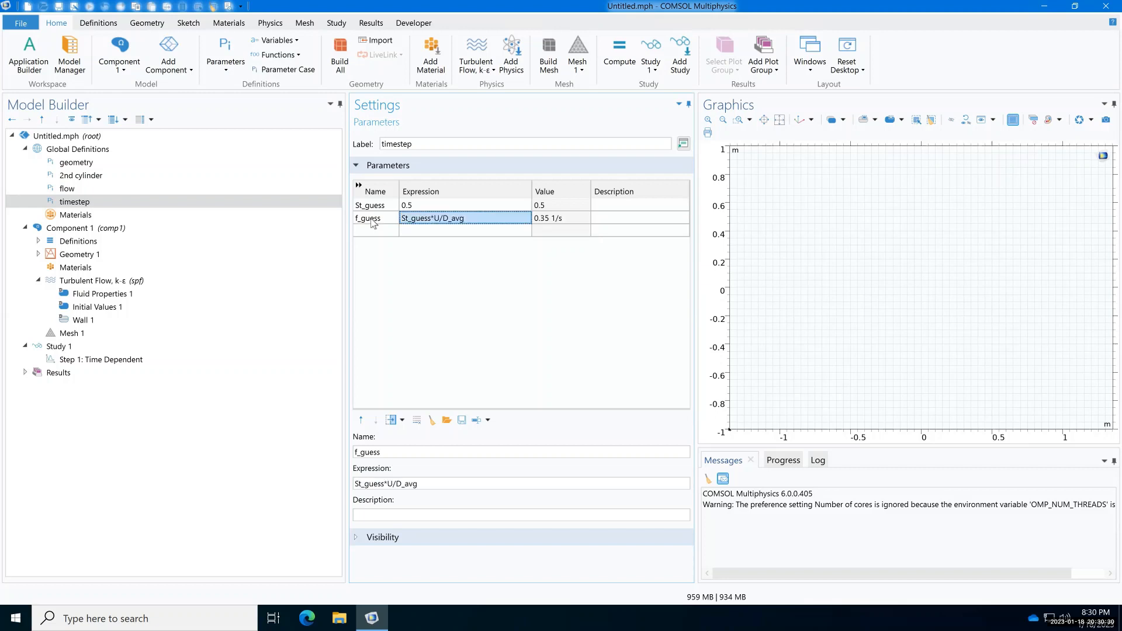
# Step: Add the period parameter T_guess with the expression 1/f_guess to the timestep parameters
pyautogui.click(387, 232)
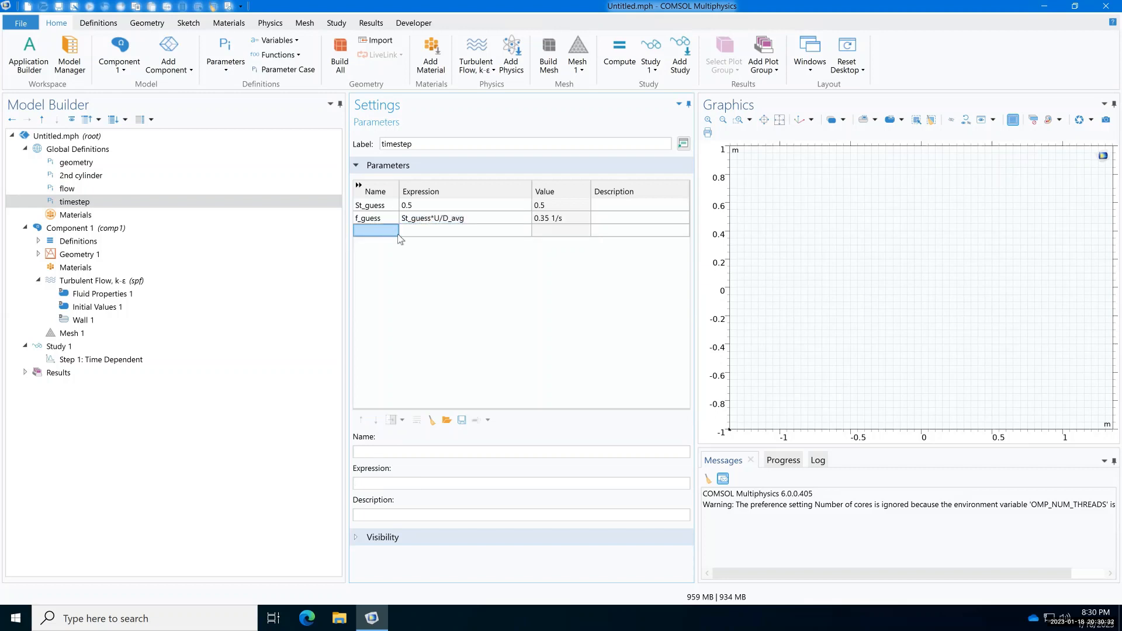
pyautogui.write('T_')
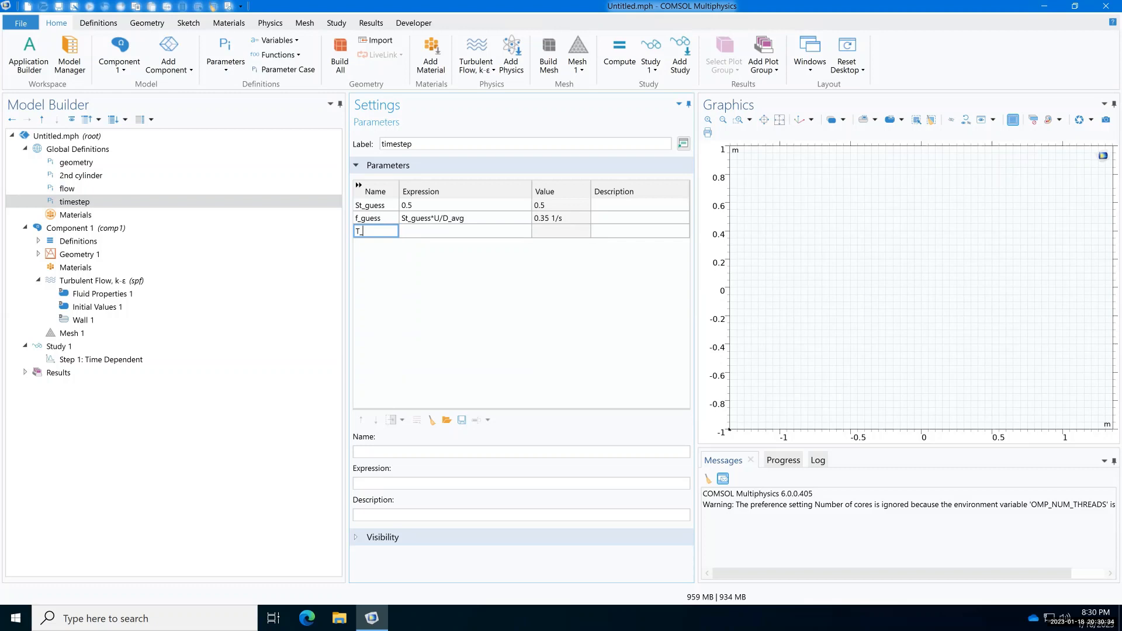
pyautogui.write('guess')
pyautogui.click(401, 234)
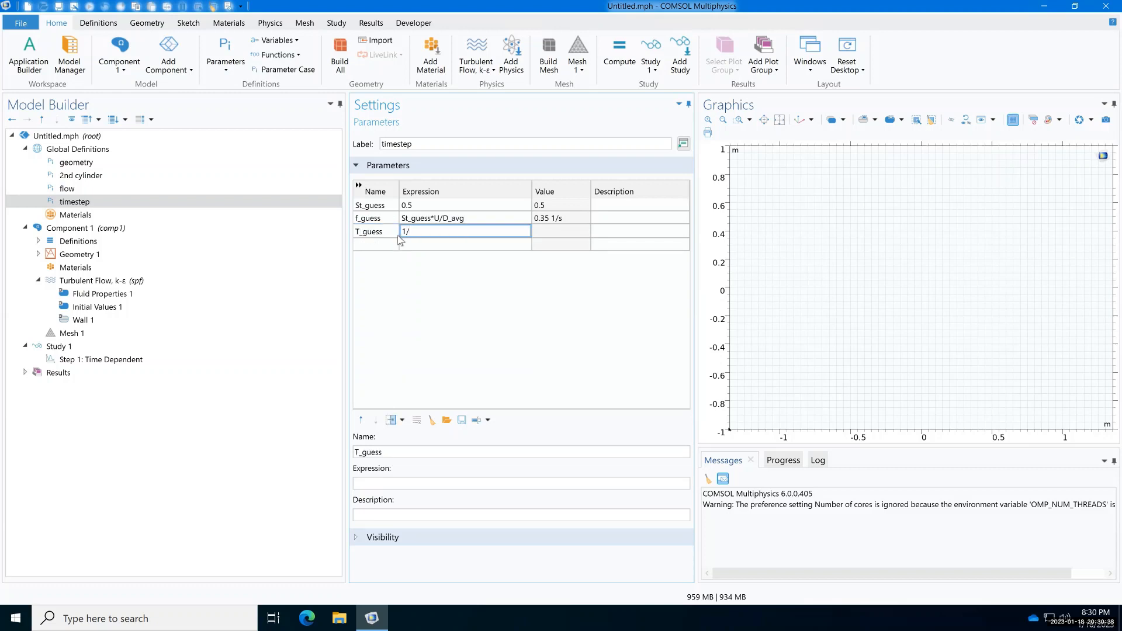
pyautogui.write('1/f_guess')
pyautogui.press('Tab')
pyautogui.press('Tab')
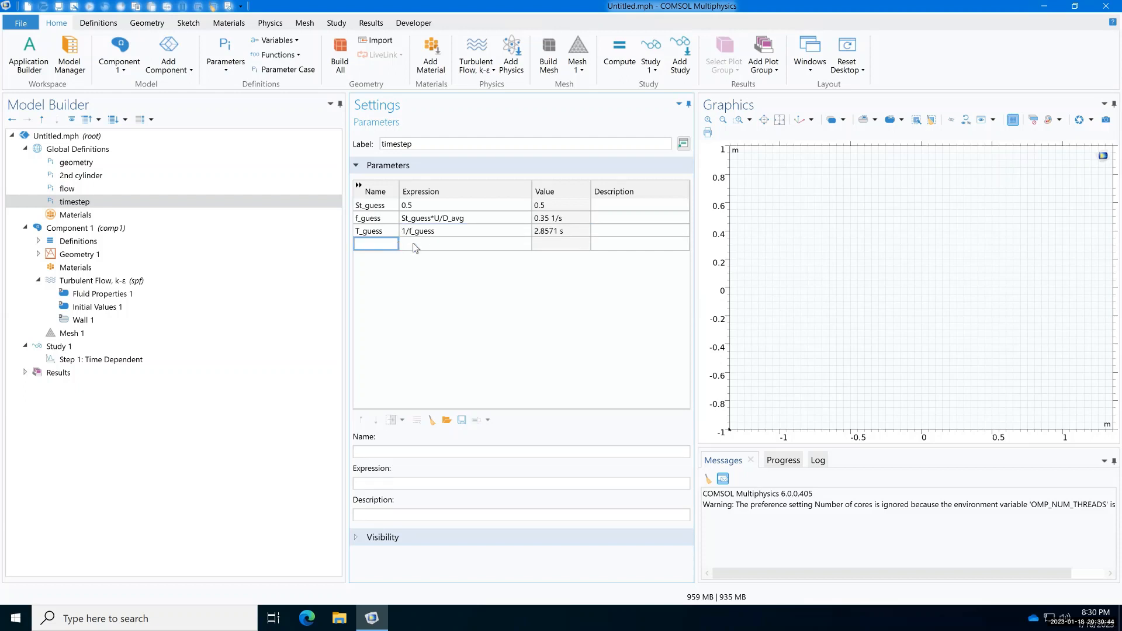
# Step: Add the parameter N with the expression 10 to the timestep parameters
pyautogui.click(466, 245)
pyautogui.click(372, 244)
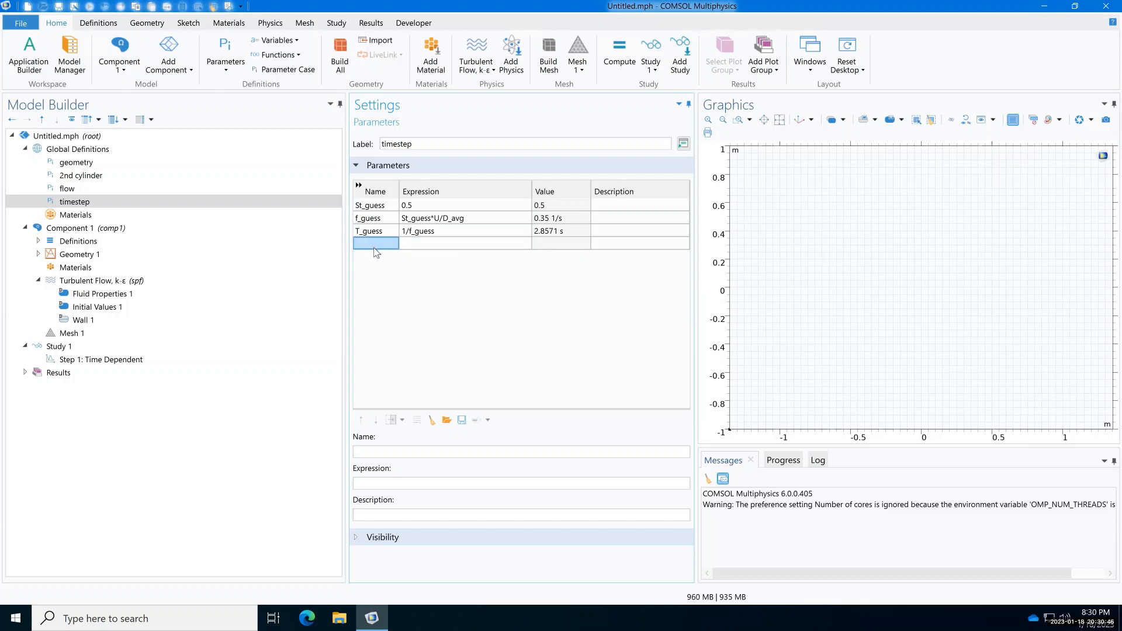
pyautogui.write('N')
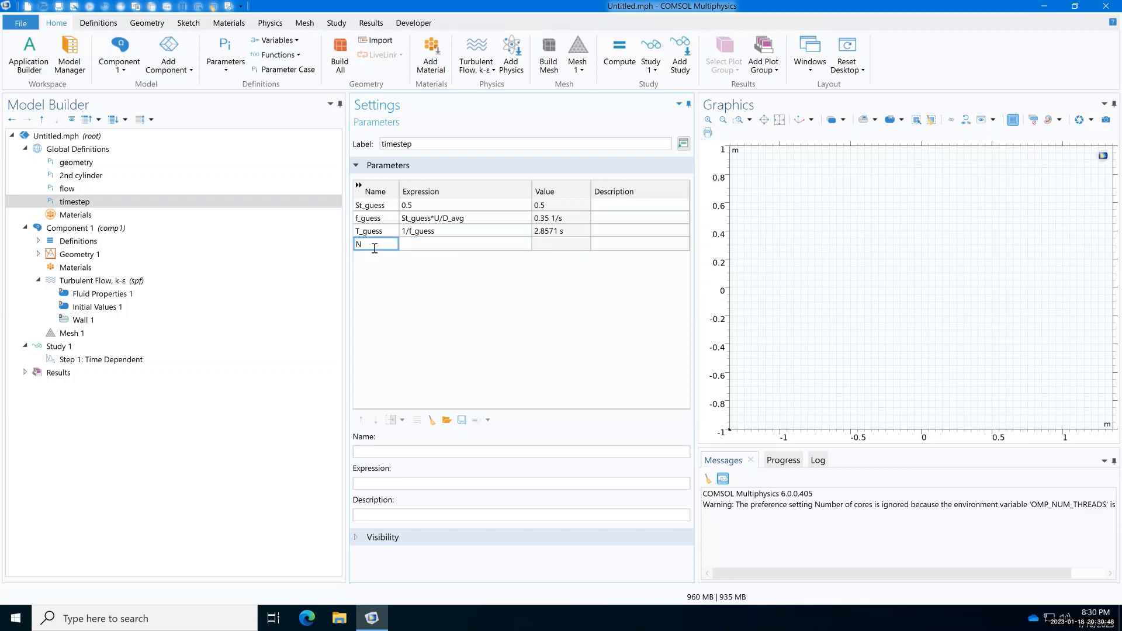
pyautogui.press('Tab')
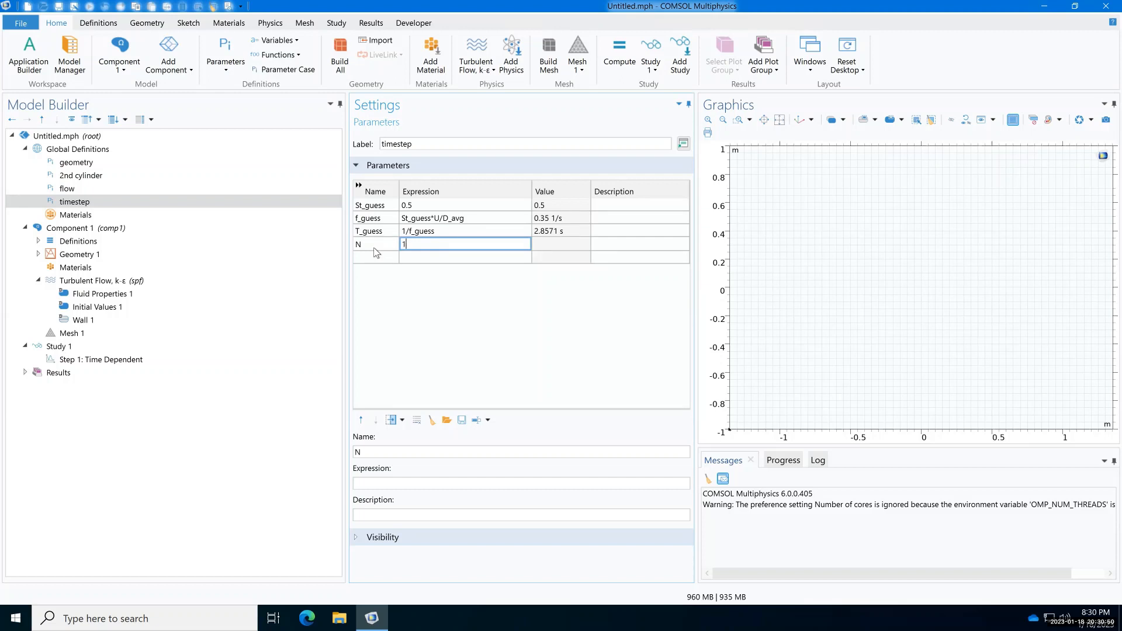
pyautogui.write('10')
pyautogui.press('Tab')
pyautogui.press('Tab')
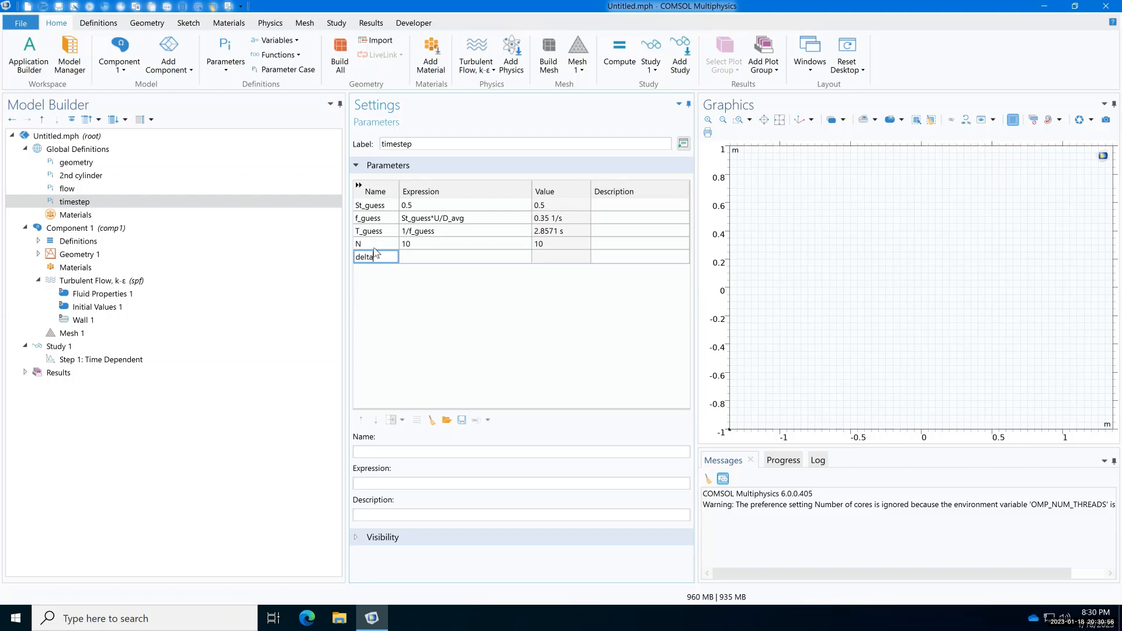
# Step: Add the parameter deltaT with the expression T_guess/N to the timestep parameters
pyautogui.press('Tab')
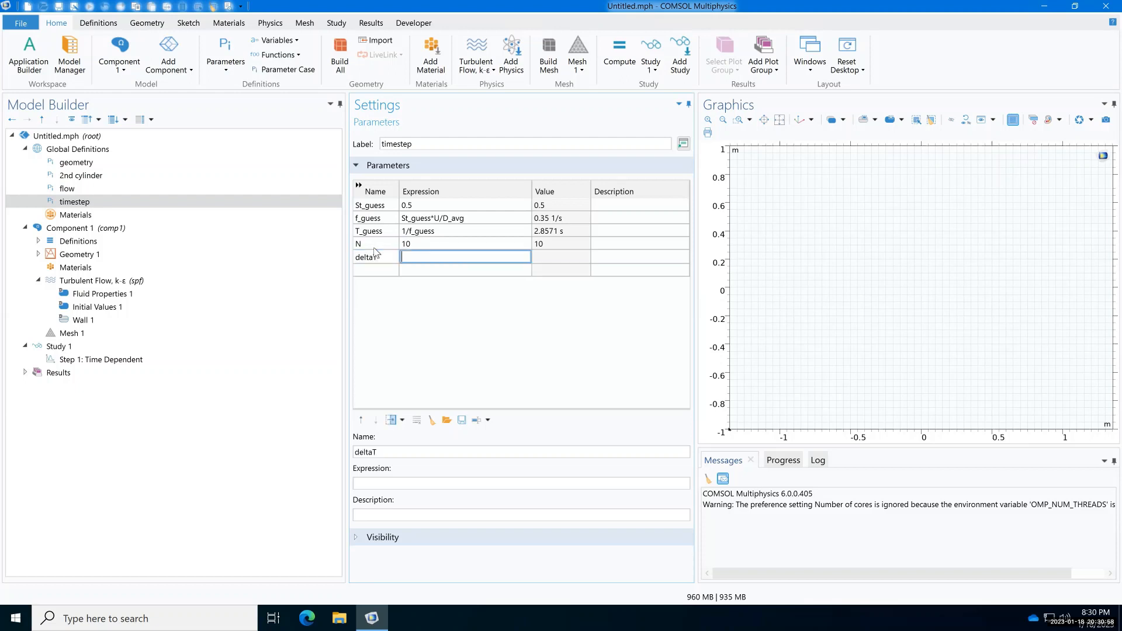
pyautogui.write('T_guess/N')
pyautogui.press('Tab')
pyautogui.press('Tab')
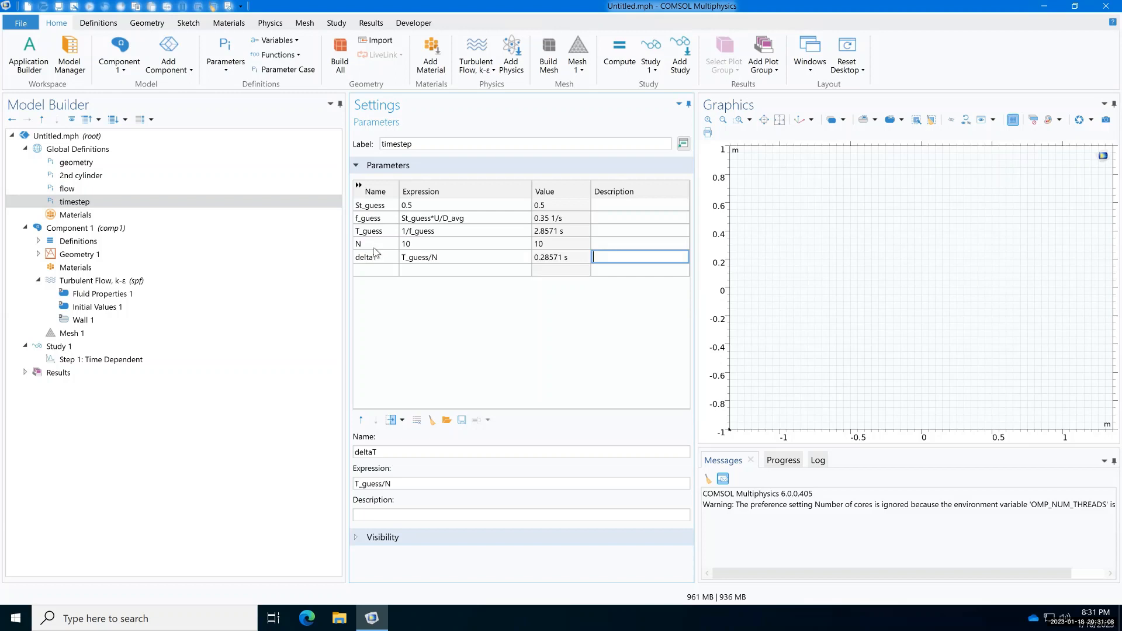
# Step: Add the parameter NN with the expression 100 to the timestep parameters
pyautogui.press('Tab')
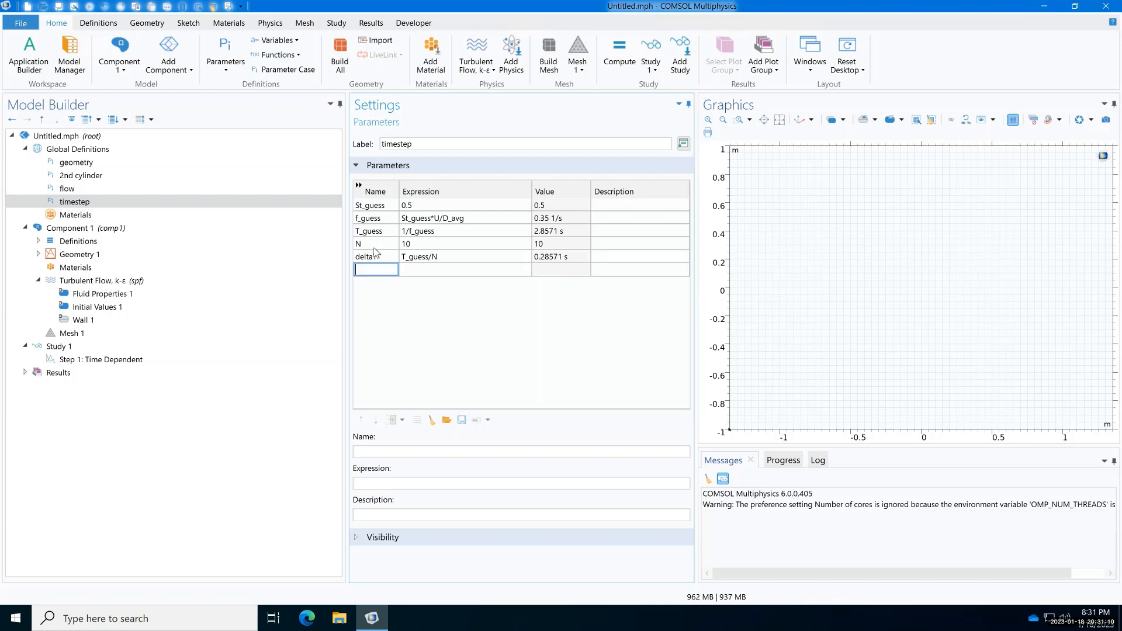
pyautogui.write('NN')
pyautogui.press('Tab')
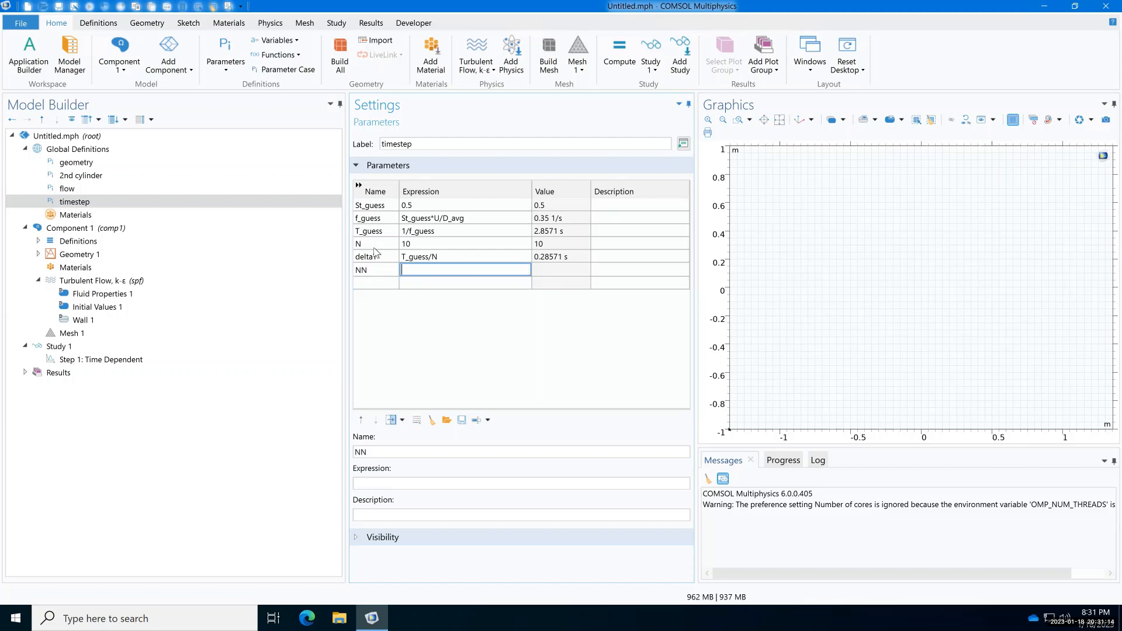
pyautogui.write('1000')
pyautogui.press('BackSpace')
pyautogui.press('Tab')
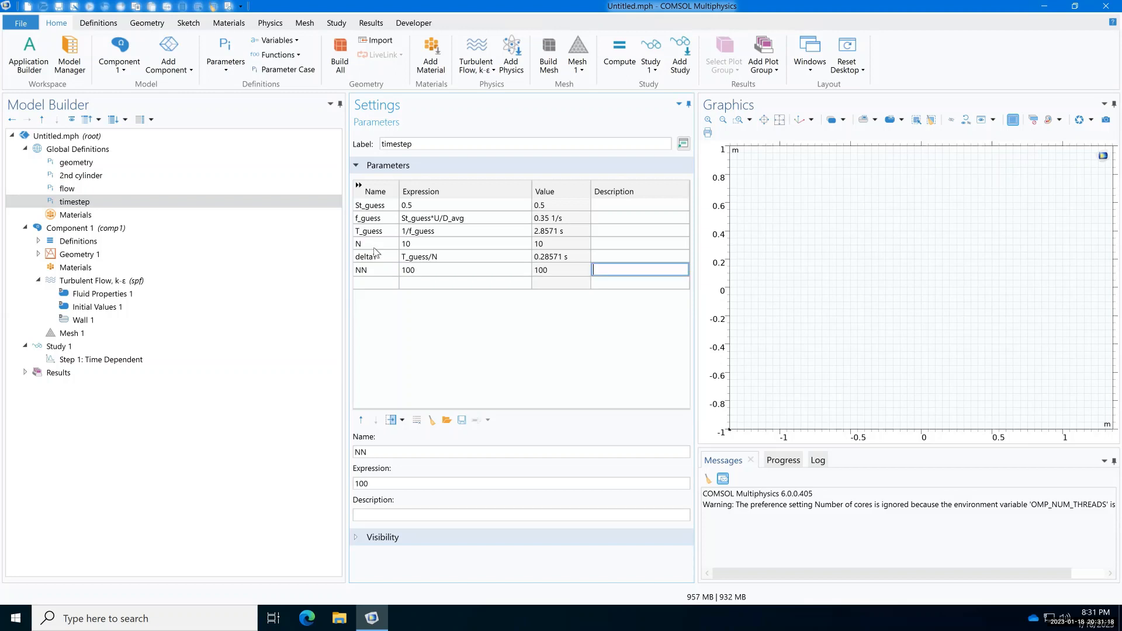
# Step: Add the final time parameter fin with the expression deltaT*NN to the timestep parameters
pyautogui.press('Tab')
pyautogui.write('fin')
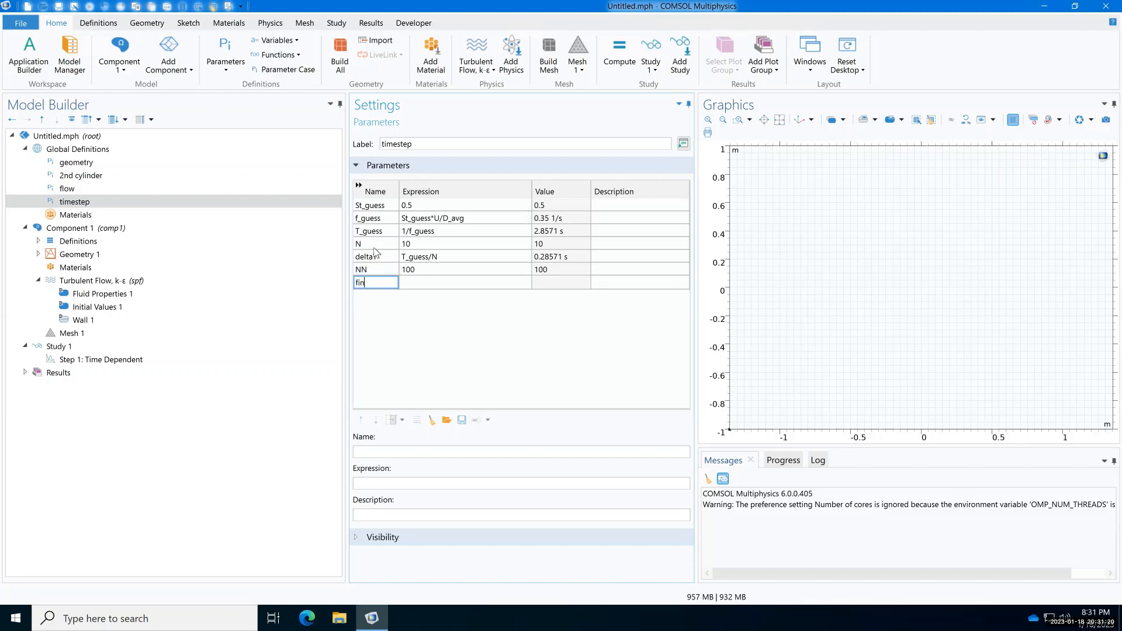
pyautogui.press('Tab')
pyautogui.write('delta')
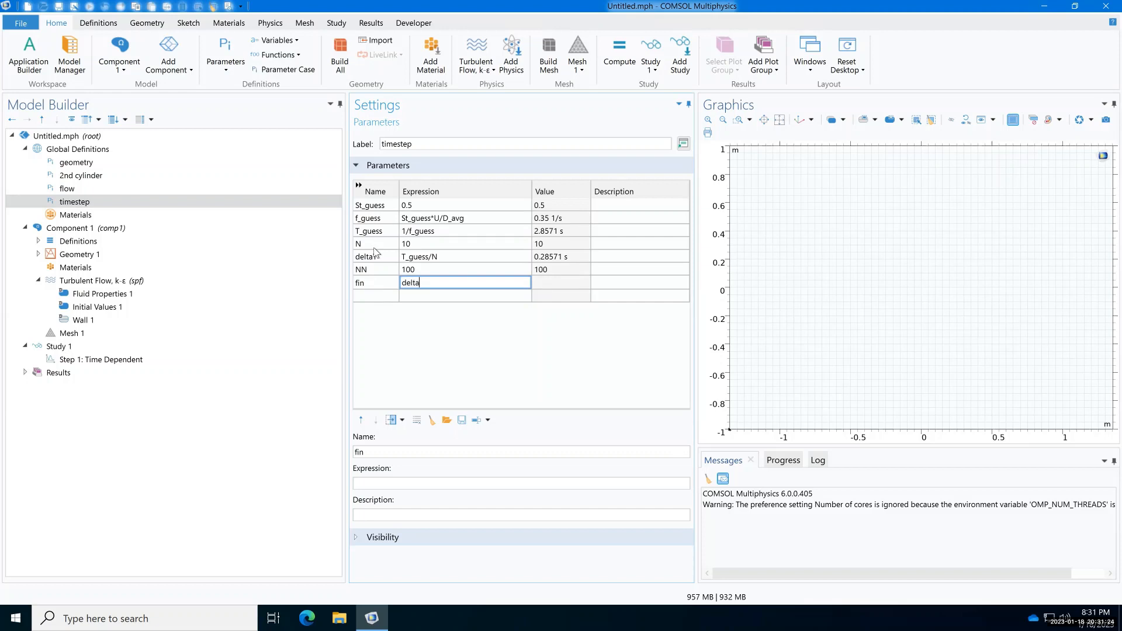
pyautogui.write('T*NN')
pyautogui.press('BackSpace')
pyautogui.press('BackSpace')
pyautogui.write('NN')
pyautogui.press('Tab')
pyautogui.press('Tab')
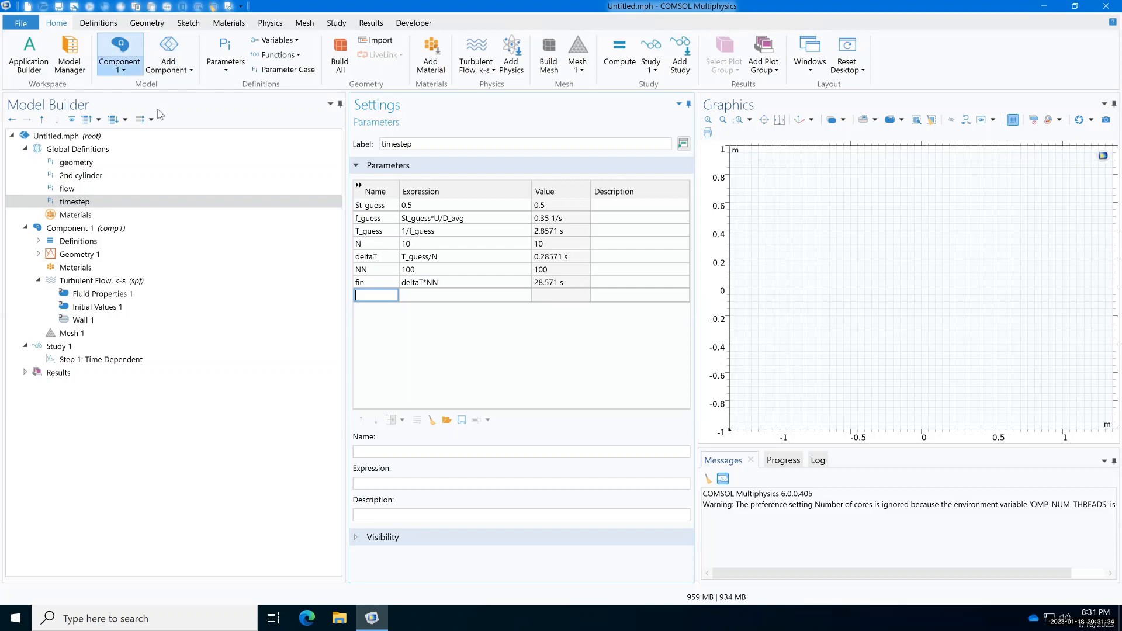
# Step: Add a fifth parameters node under Global Definitions and label it boundary layer thickness
pyautogui.click(119, 148)
pyautogui.rightClick(121, 149)
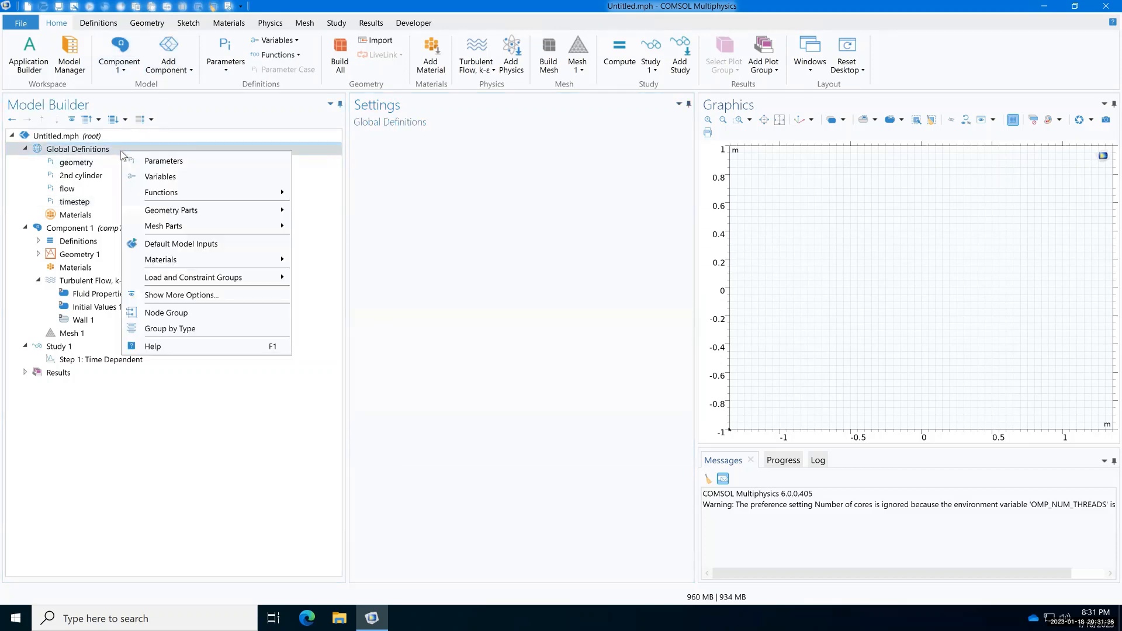
pyautogui.click(185, 162)
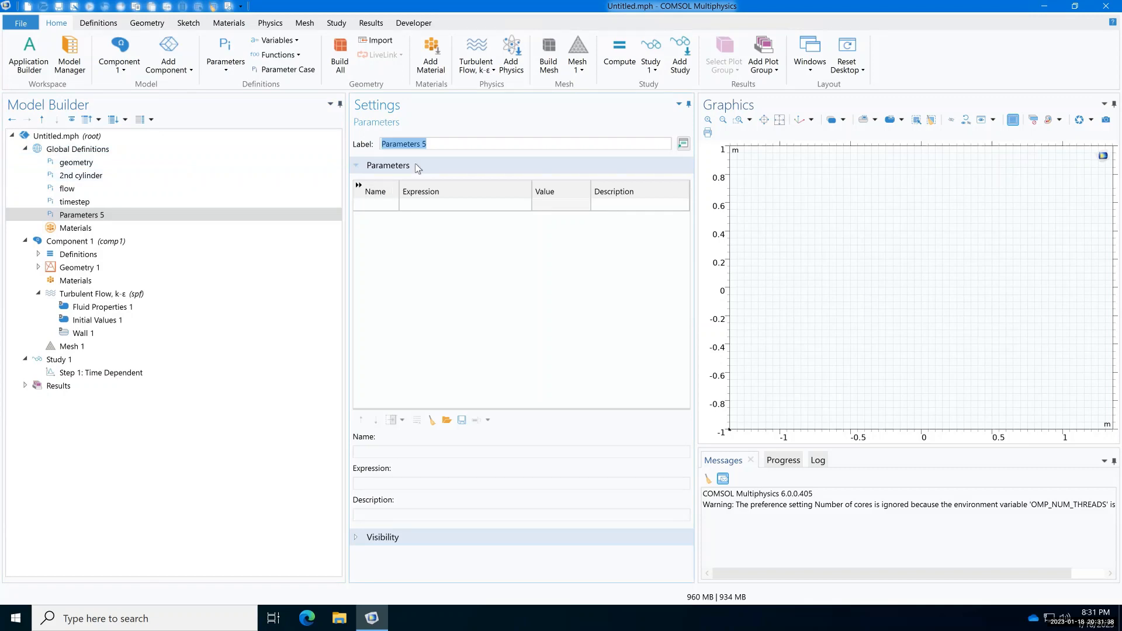
pyautogui.write('boundarylater')
pyautogui.press('BackSpace')
pyautogui.press('BackSpace')
pyautogui.press('BackSpace')
pyautogui.write('yer')
pyautogui.press('BackSpace')
pyautogui.press('BackSpace')
pyautogui.press('BackSpace')
pyautogui.press('BackSpace')
pyautogui.press('BackSpace')
pyautogui.press('BackSpace')
pyautogui.write(';ay')
pyautogui.press('BackSpace')
pyautogui.press('BackSpace')
pyautogui.press('BackSpace')
pyautogui.write('layer thicknes')
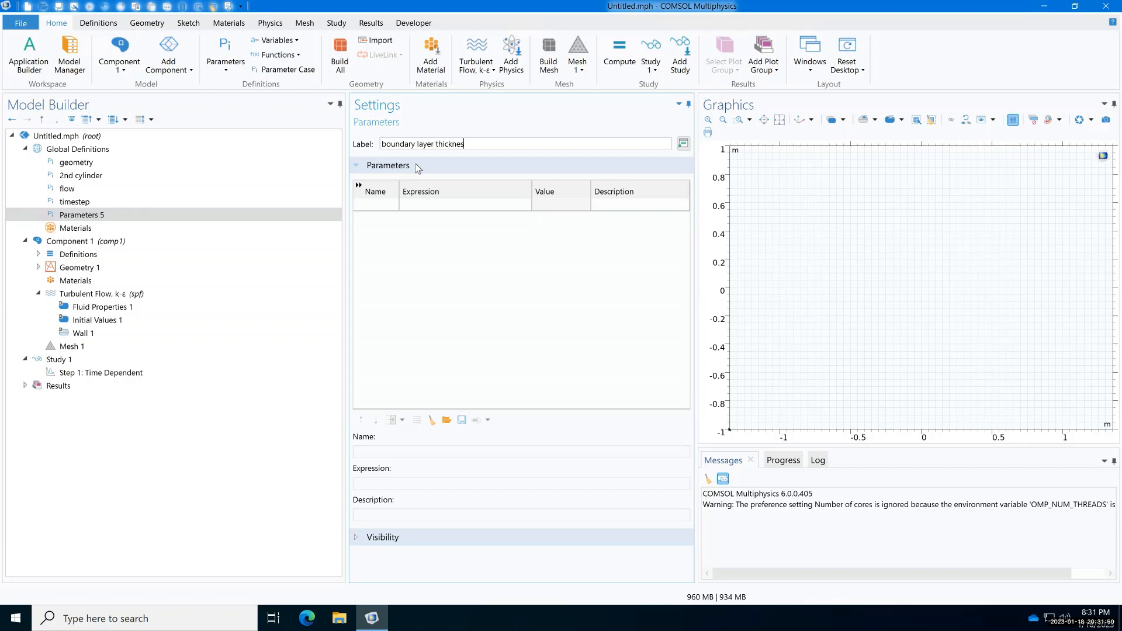
pyautogui.write('s')
pyautogui.press('Tab')
pyautogui.press('Tab')
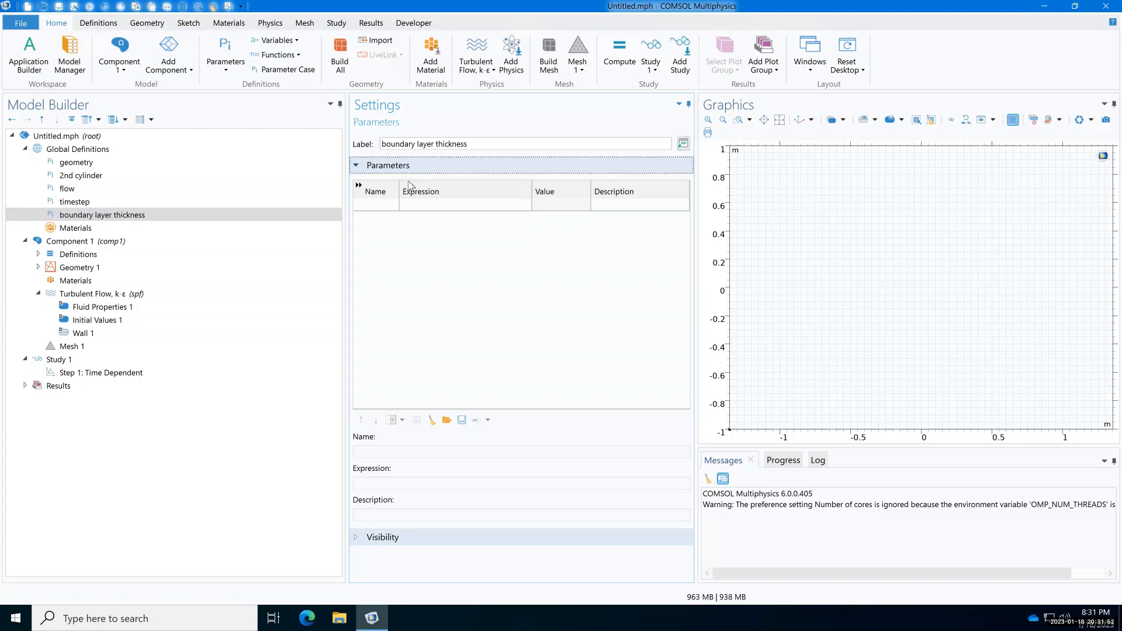
# Step: Add the parameter BLt with the expression 0.1*D/sqrt(Re) to the boundary layer thickness parameters
pyautogui.click(386, 205)
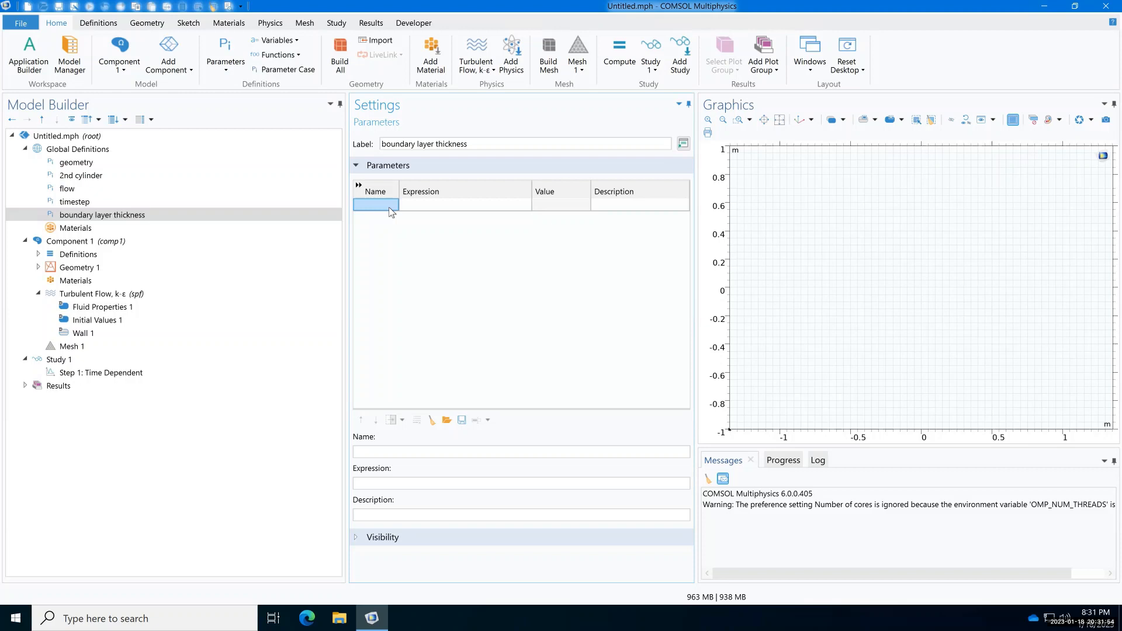
pyautogui.write('BL')
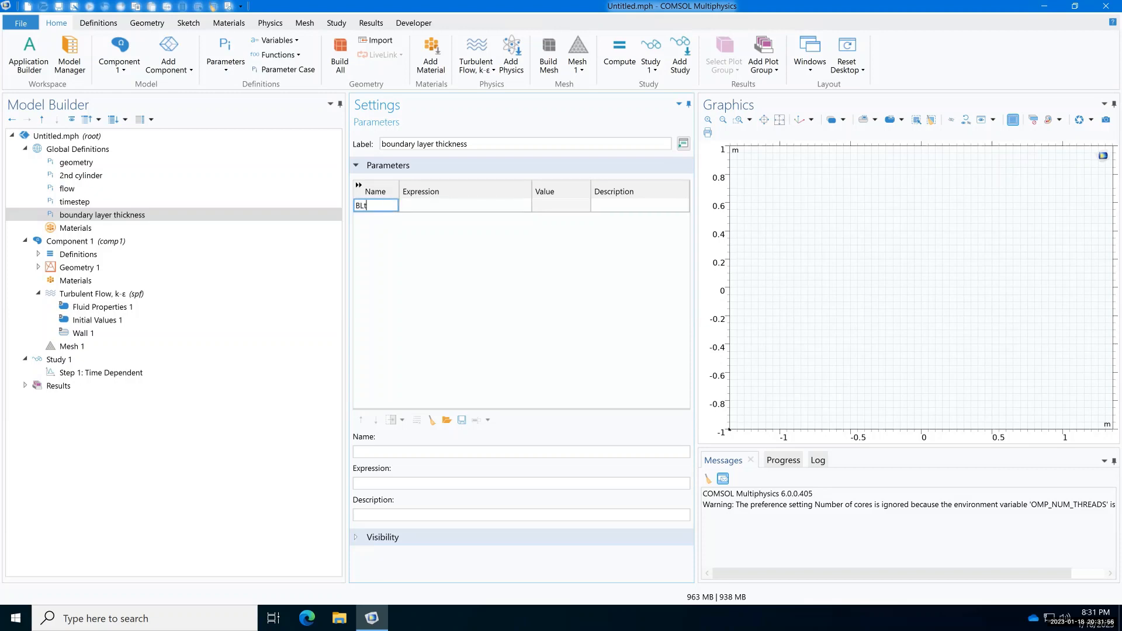
pyautogui.write('t')
pyautogui.press('Tab')
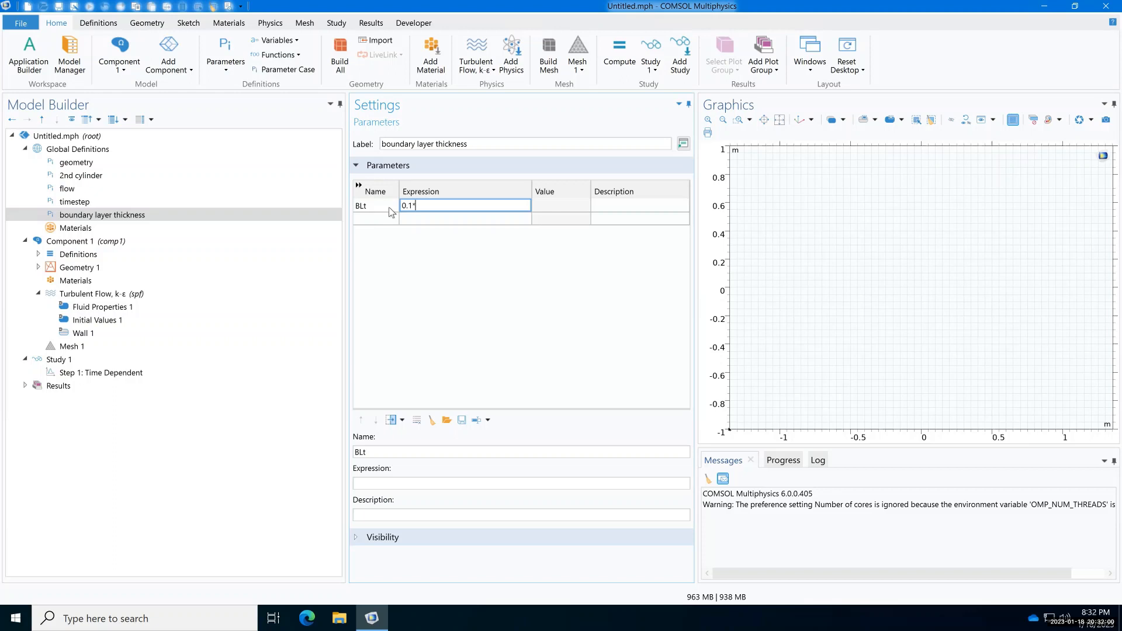
pyautogui.write('0.1*D_avg')
pyautogui.press('BackSpace')
pyautogui.press('BackSpace')
pyautogui.press('BackSpace')
pyautogui.press('BackSpace')
pyautogui.press('BackSpace')
pyautogui.write('D/sqrt(RE)')
pyautogui.press('Tab')
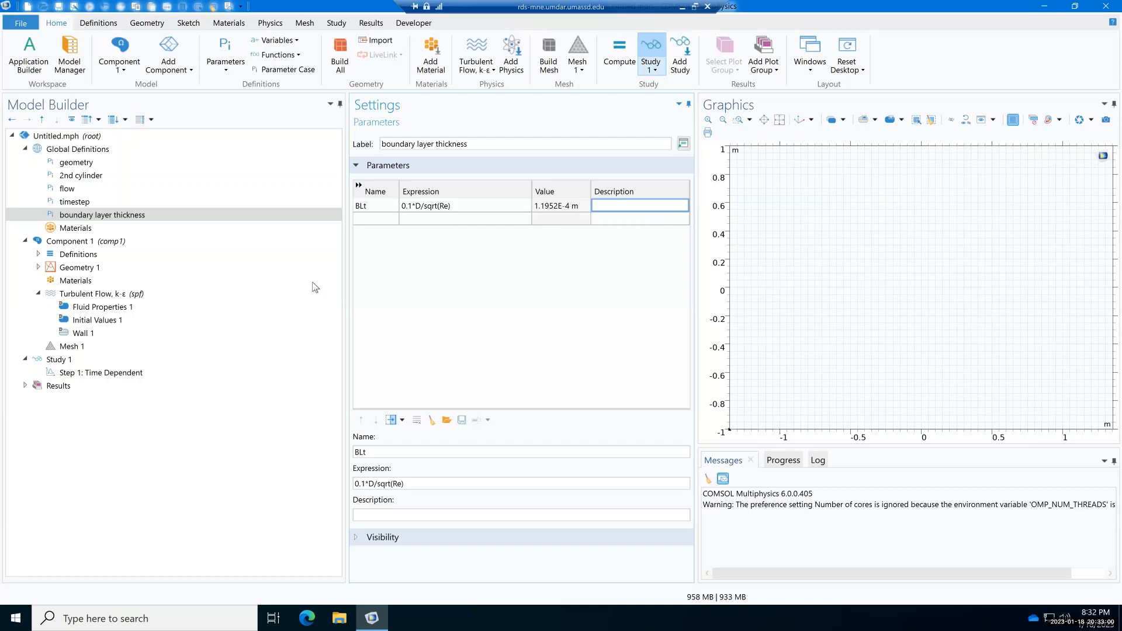
# Step: Add a Step function under Global Definitions, set its location to 0.1, and plot it
pyautogui.click(99, 149)
pyautogui.rightClick(101, 152)
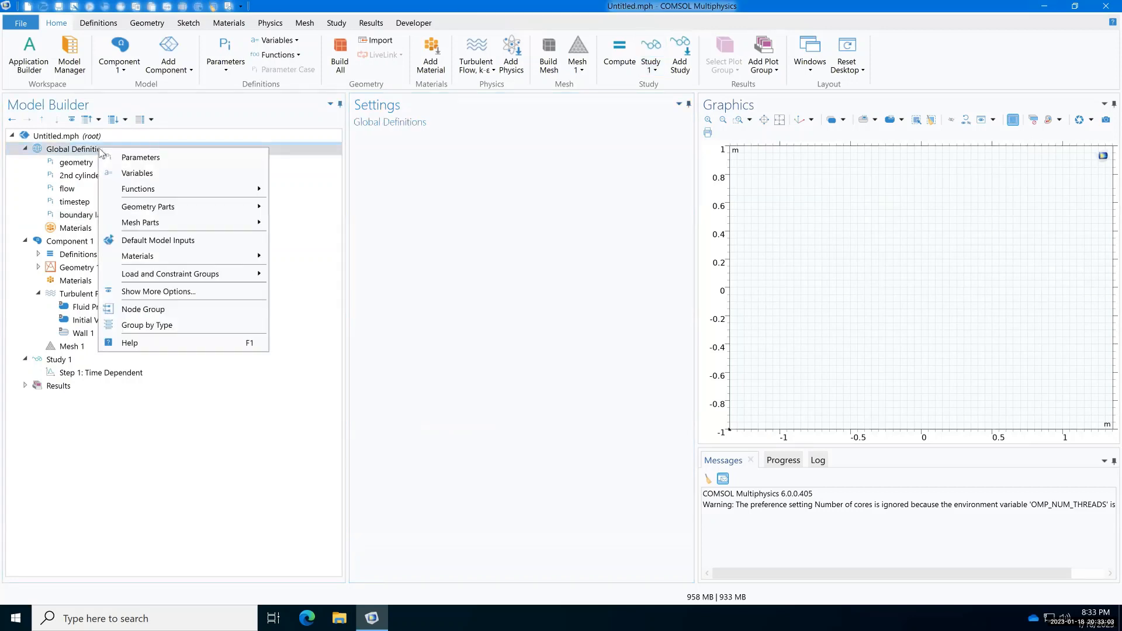
pyautogui.moveTo(154, 190)
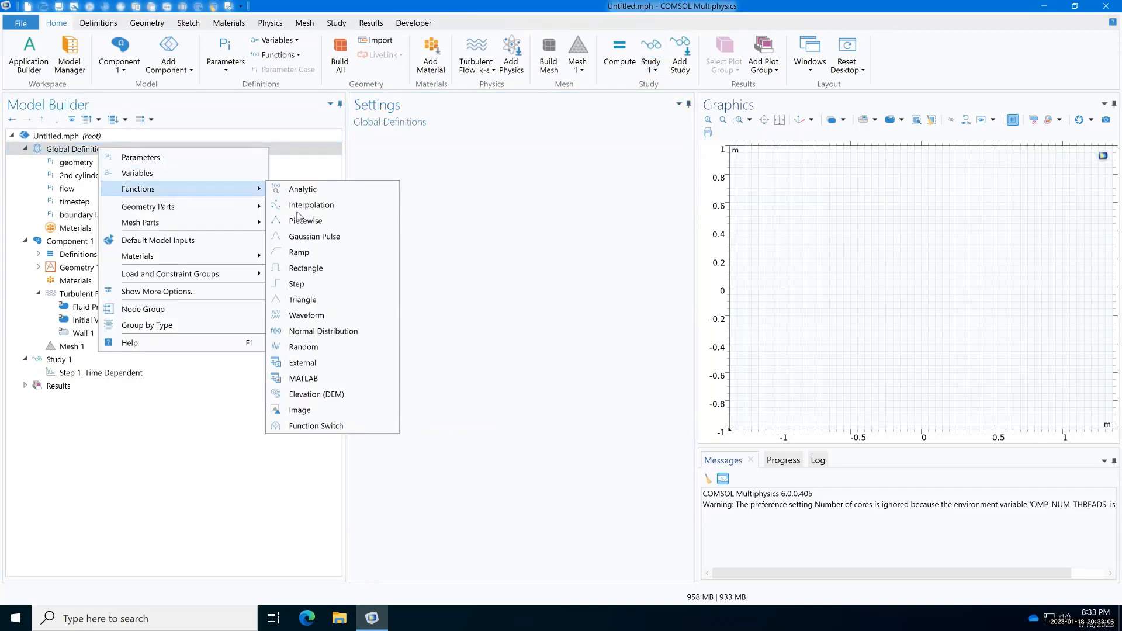
pyautogui.click(309, 285)
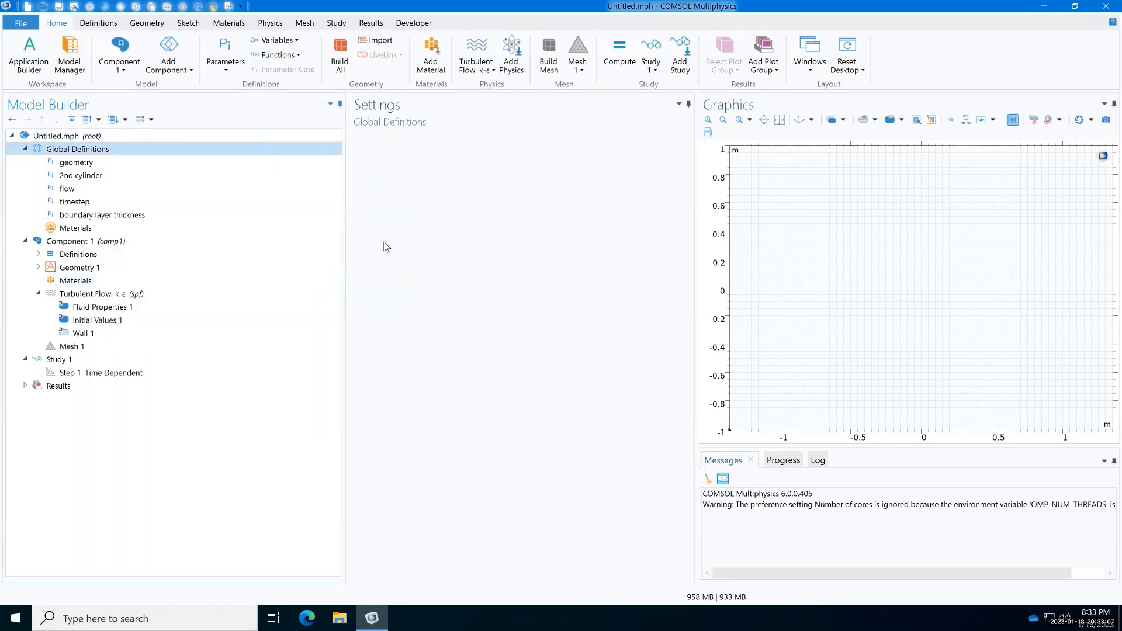
pyautogui.click(418, 216)
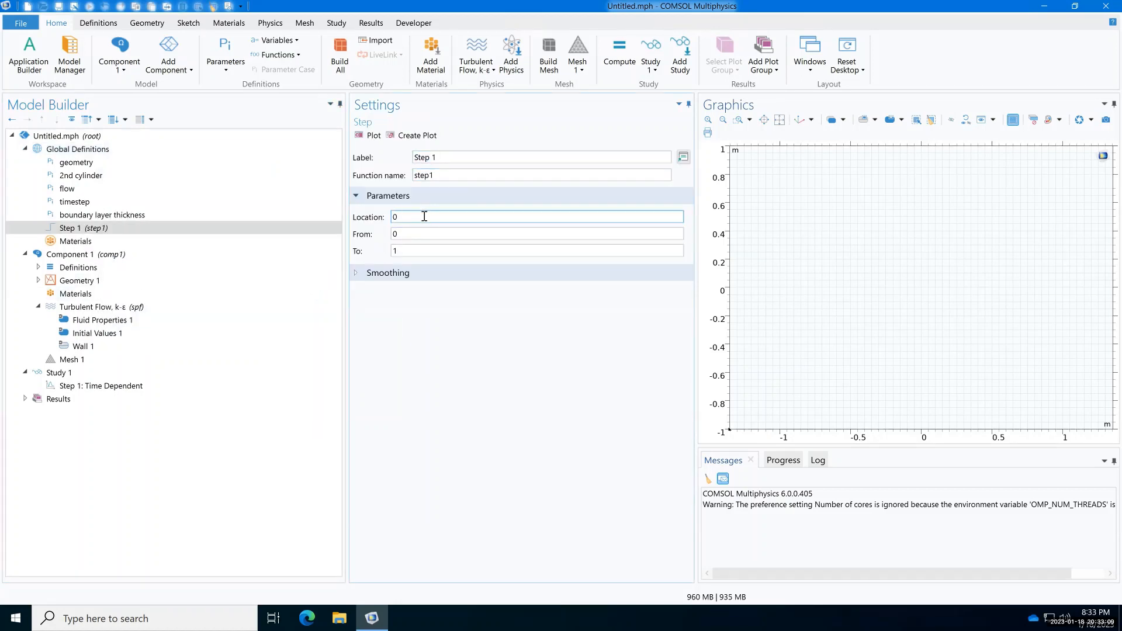
pyautogui.write('.1')
pyautogui.click(374, 137)
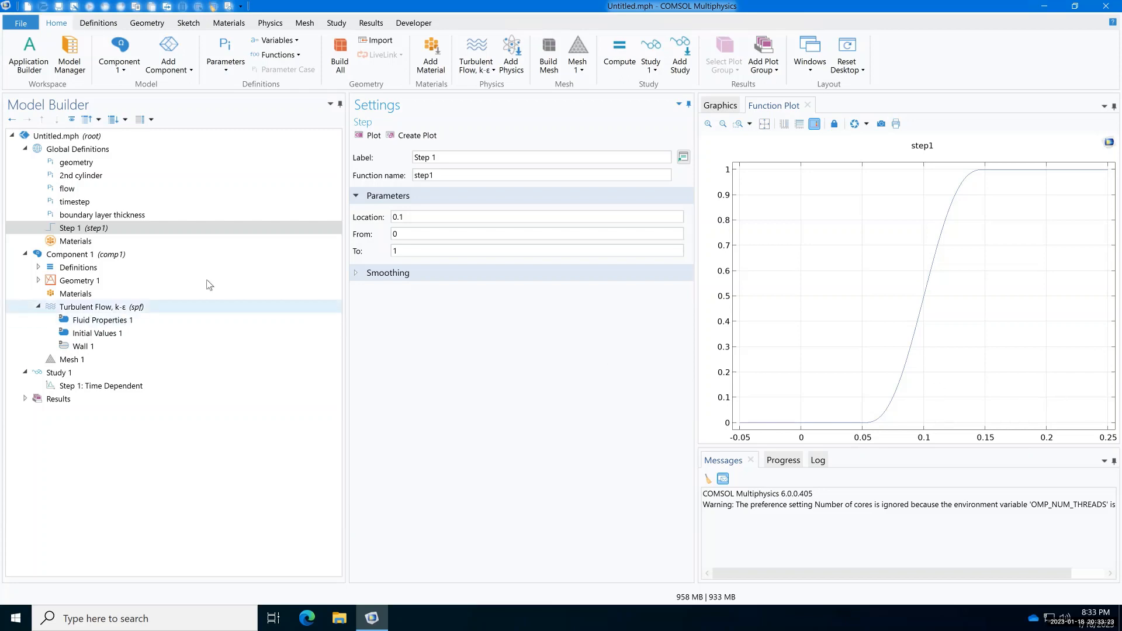
# Step: Add a sixth parameters node under Global Definitions and label it start time
pyautogui.click(98, 150)
pyautogui.rightClick(104, 151)
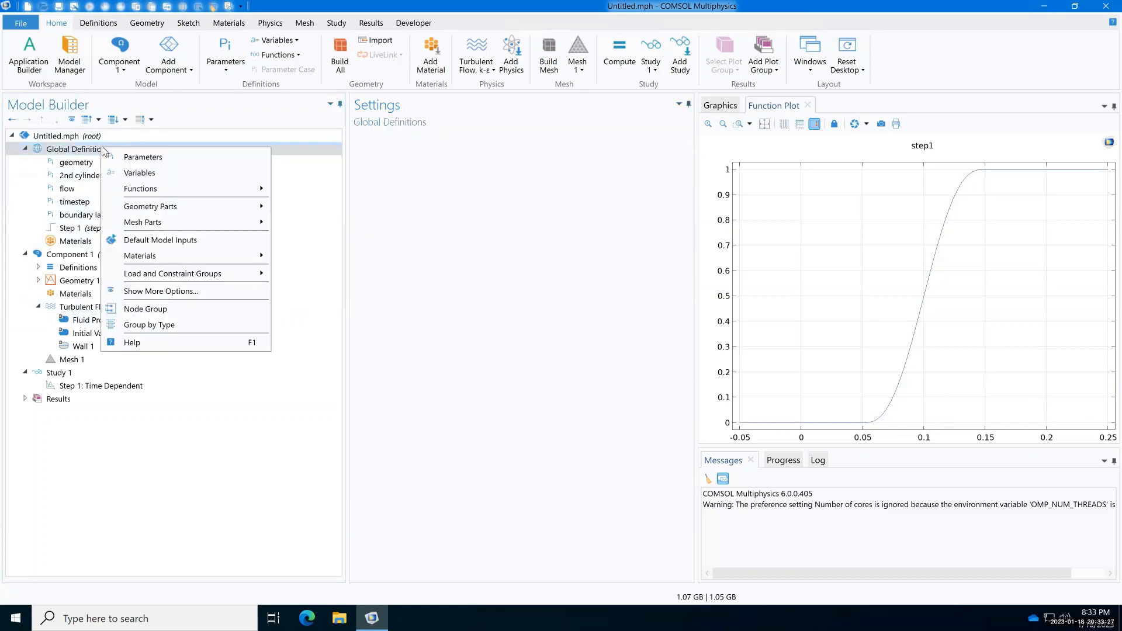
pyautogui.click(159, 158)
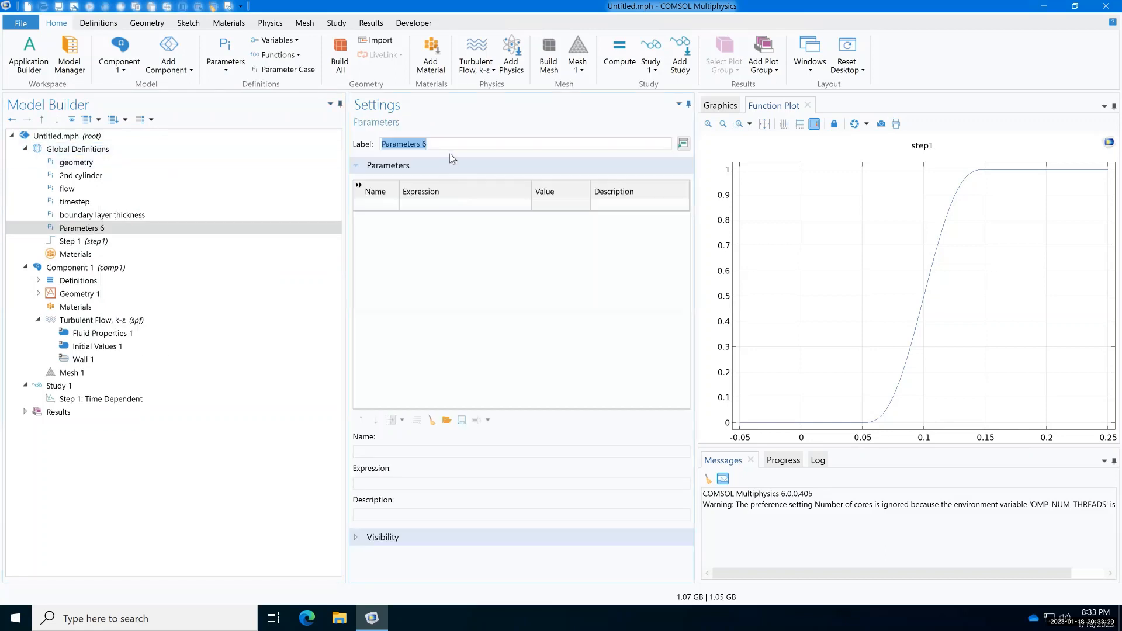
pyautogui.write('starttime')
pyautogui.press('BackSpace')
pyautogui.press('BackSpace')
pyautogui.press('BackSpace')
pyautogui.press('BackSpace')
pyautogui.write('time')
# Step: Add the parameter time_st with the expression W/U+0.25 to the start time parameters
pyautogui.click(371, 204)
pyautogui.write('time')
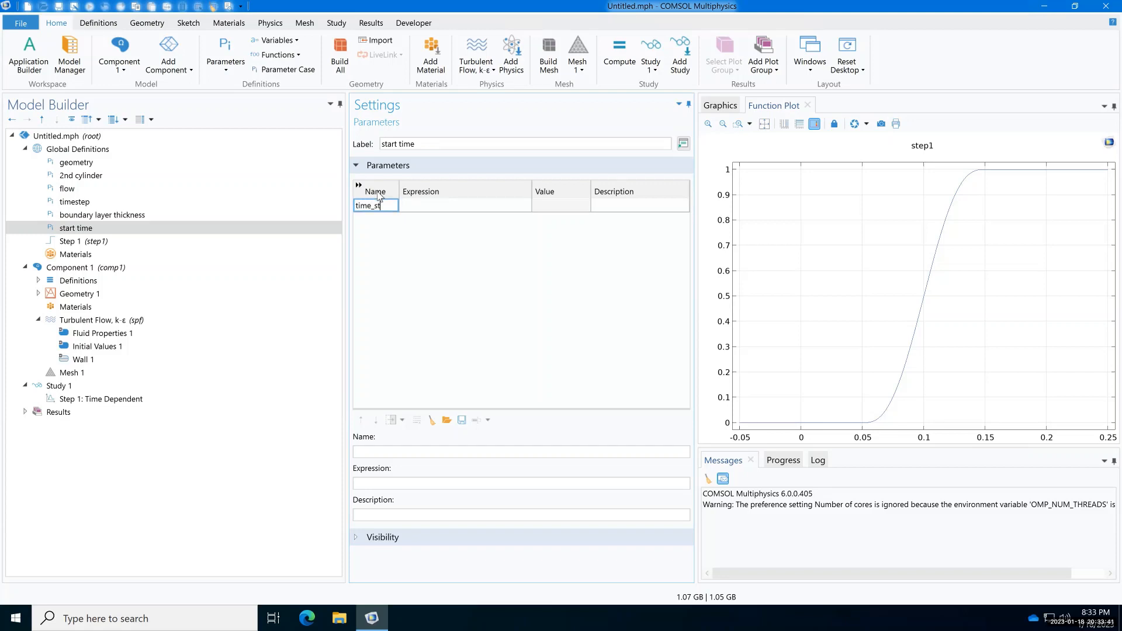
pyautogui.press('Tab')
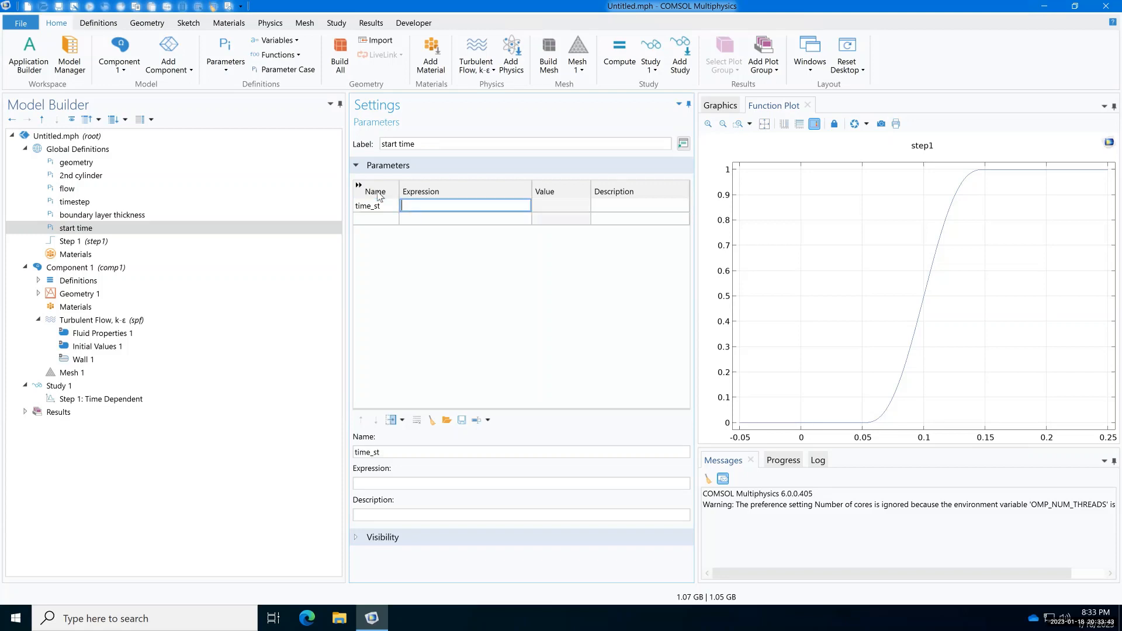
pyautogui.write('W/U')
pyautogui.press('Tab')
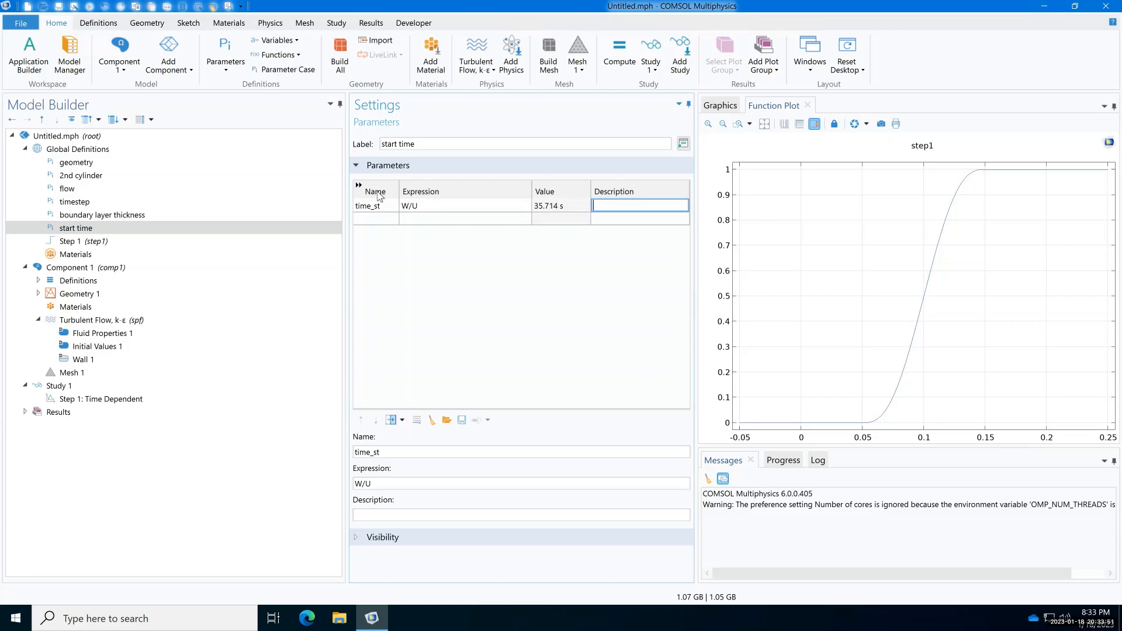
pyautogui.click(436, 204)
pyautogui.click(437, 205)
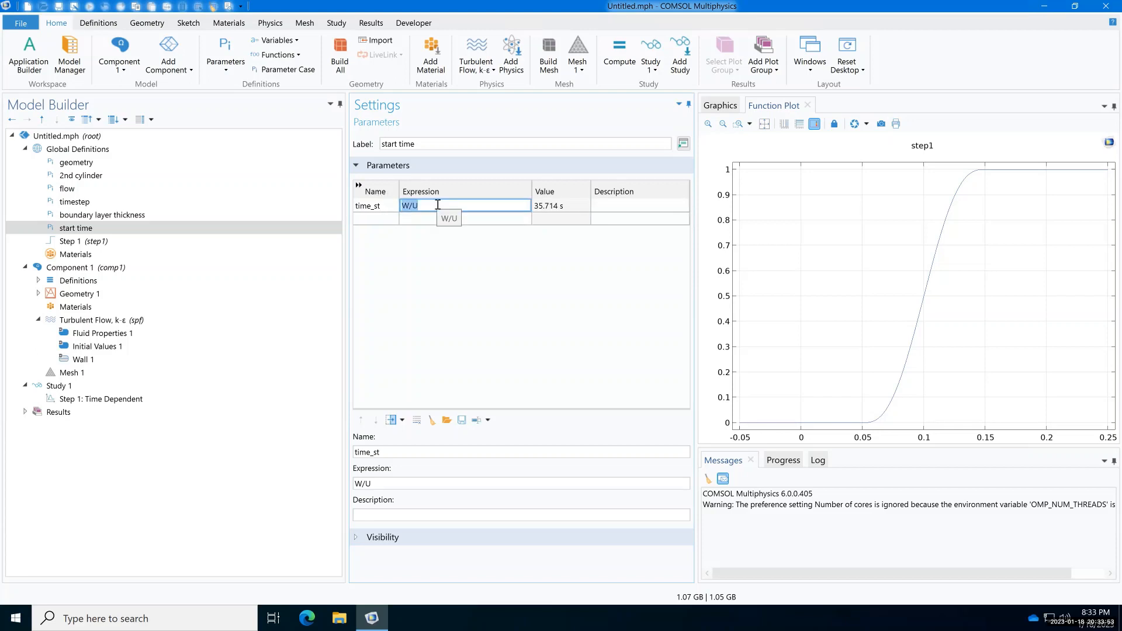
pyautogui.click(438, 205)
pyautogui.write('+0.25')
pyautogui.click(470, 219)
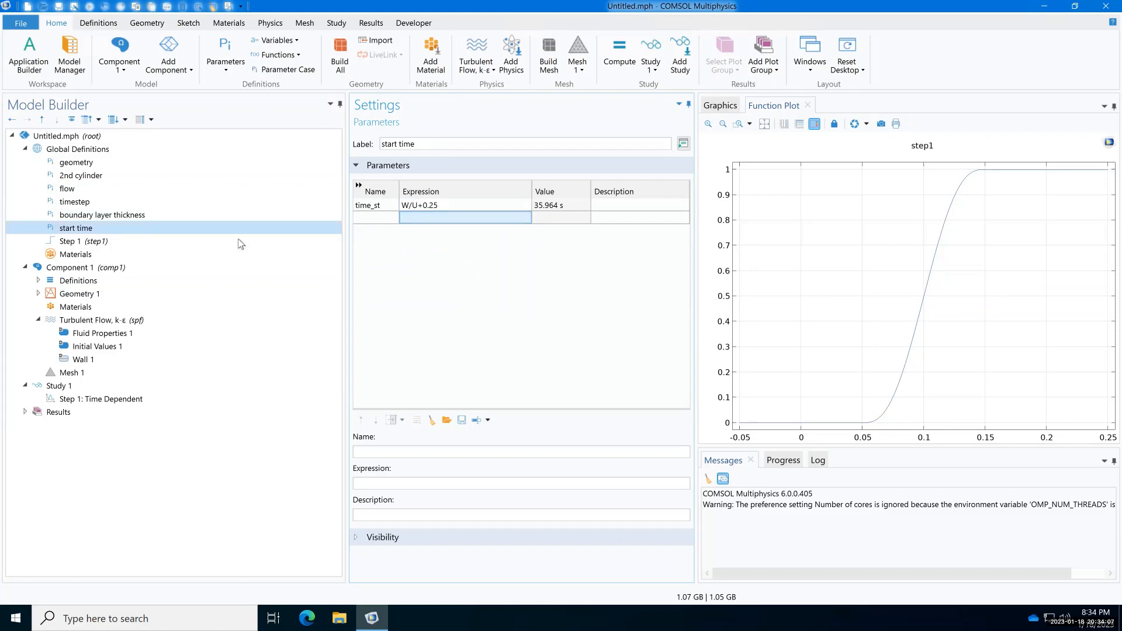
# Step: Add a rectangle to Geometry 1 with width W and height H
pyautogui.click(87, 269)
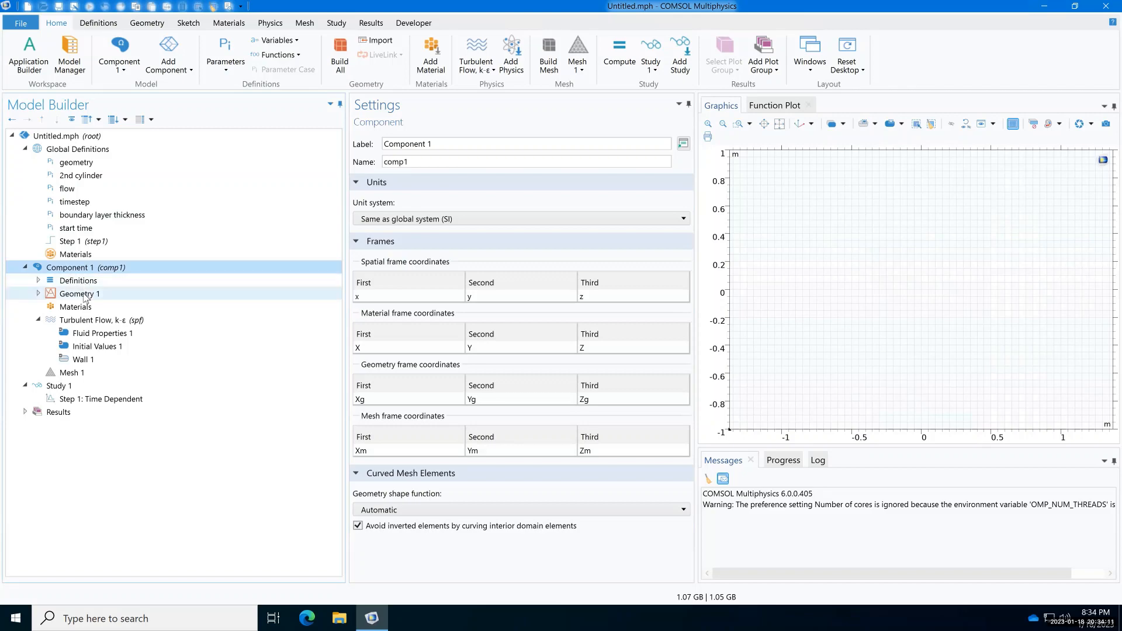
pyautogui.doubleClick(85, 296)
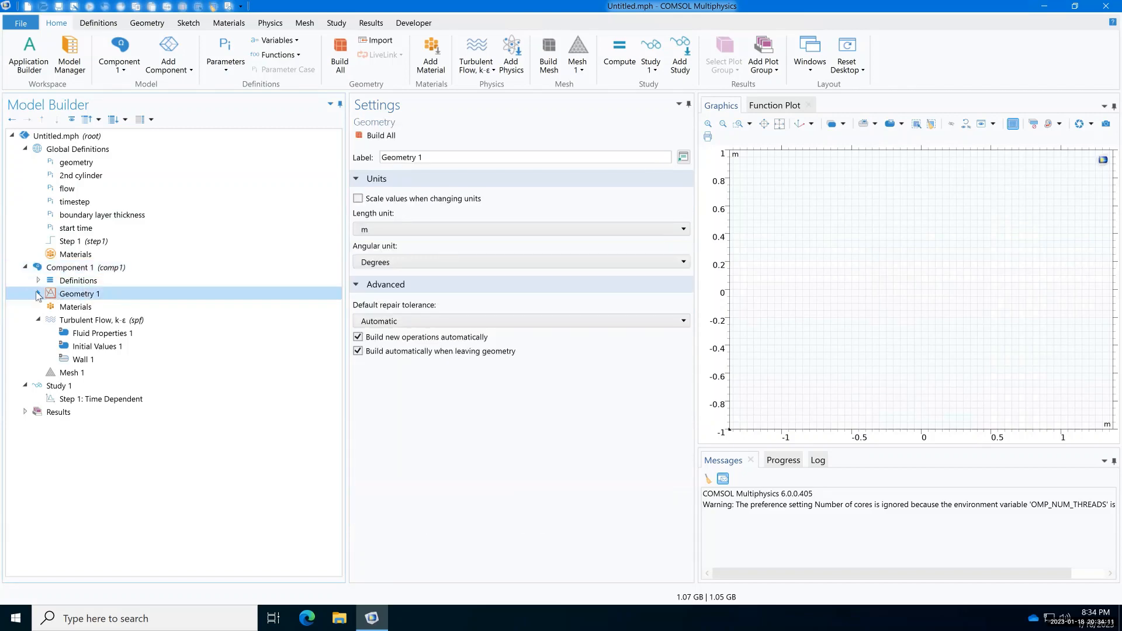
pyautogui.rightClick(85, 296)
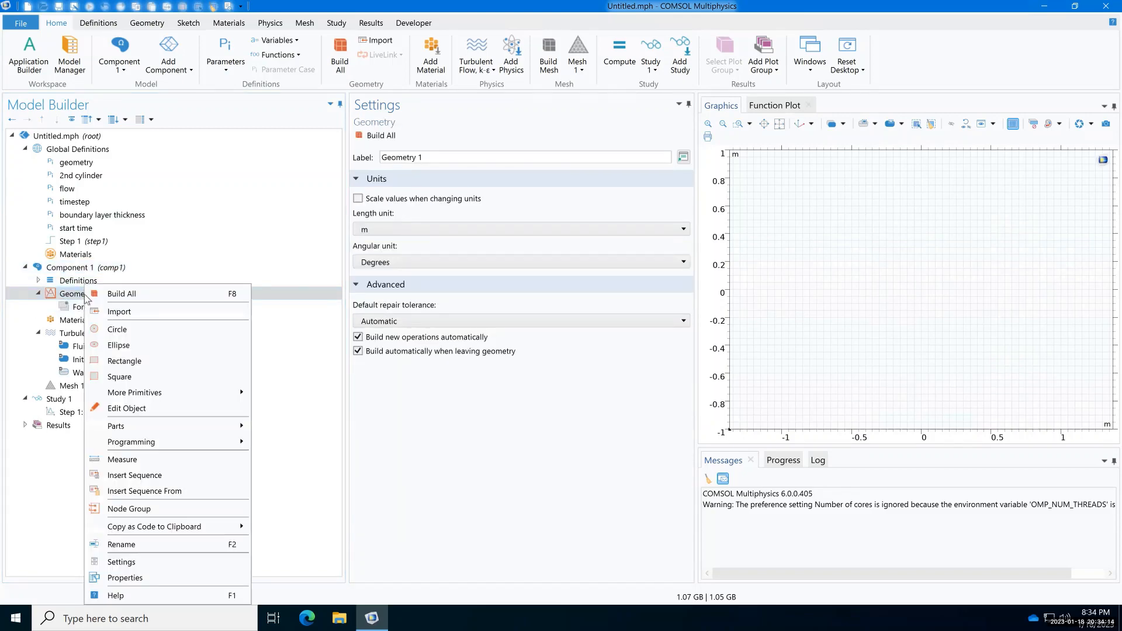
pyautogui.click(135, 360)
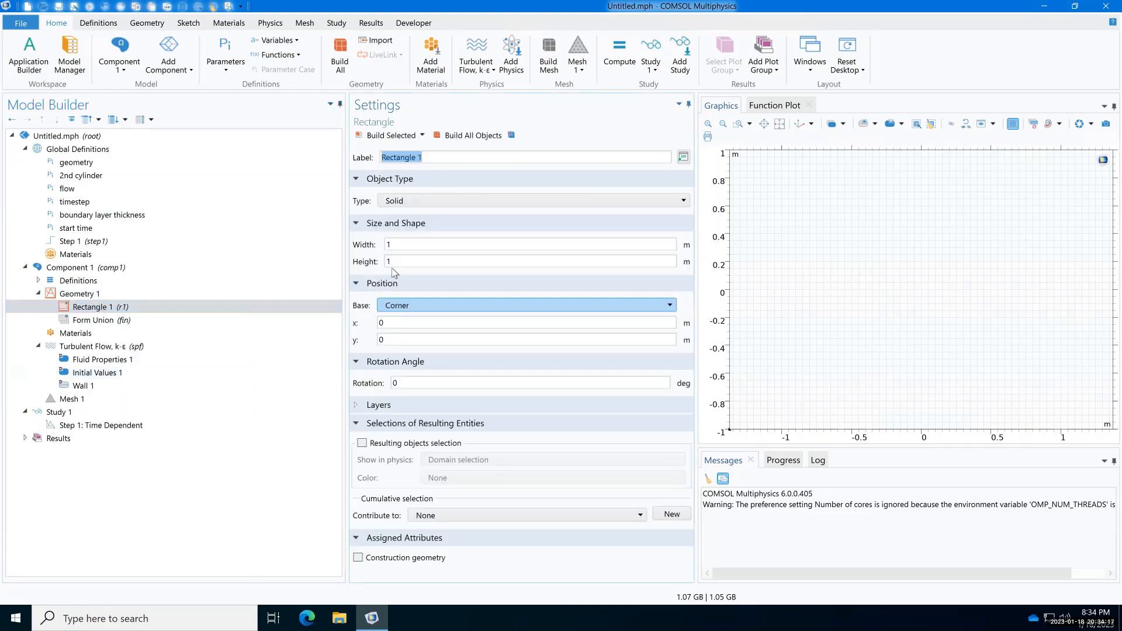
pyautogui.doubleClick(389, 244)
pyautogui.write('W')
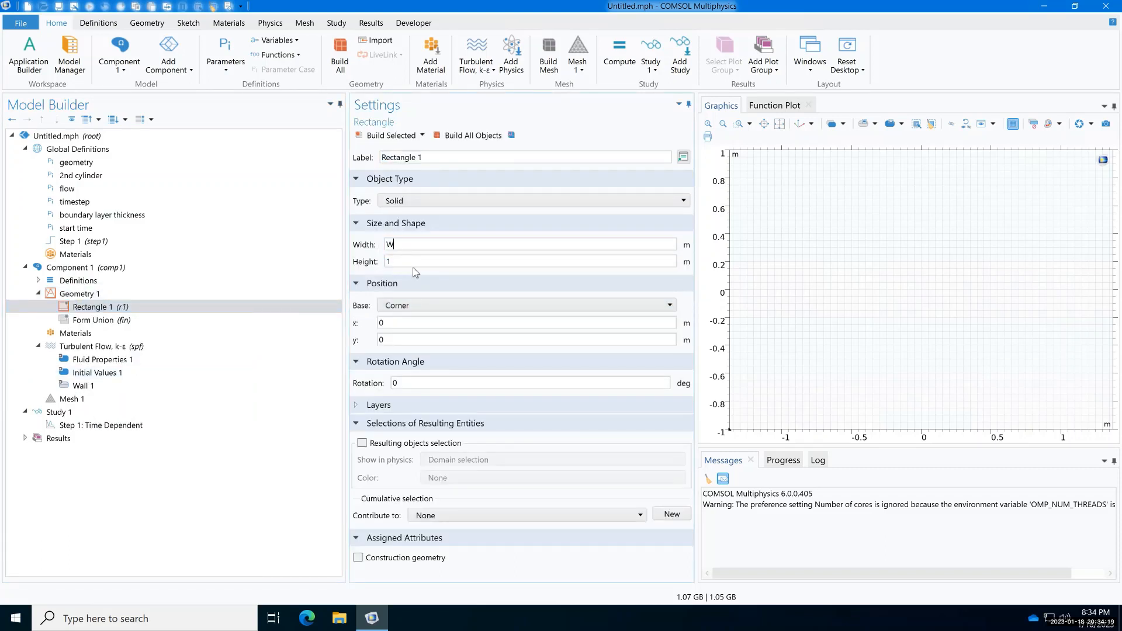
pyautogui.doubleClick(404, 261)
pyautogui.write('H')
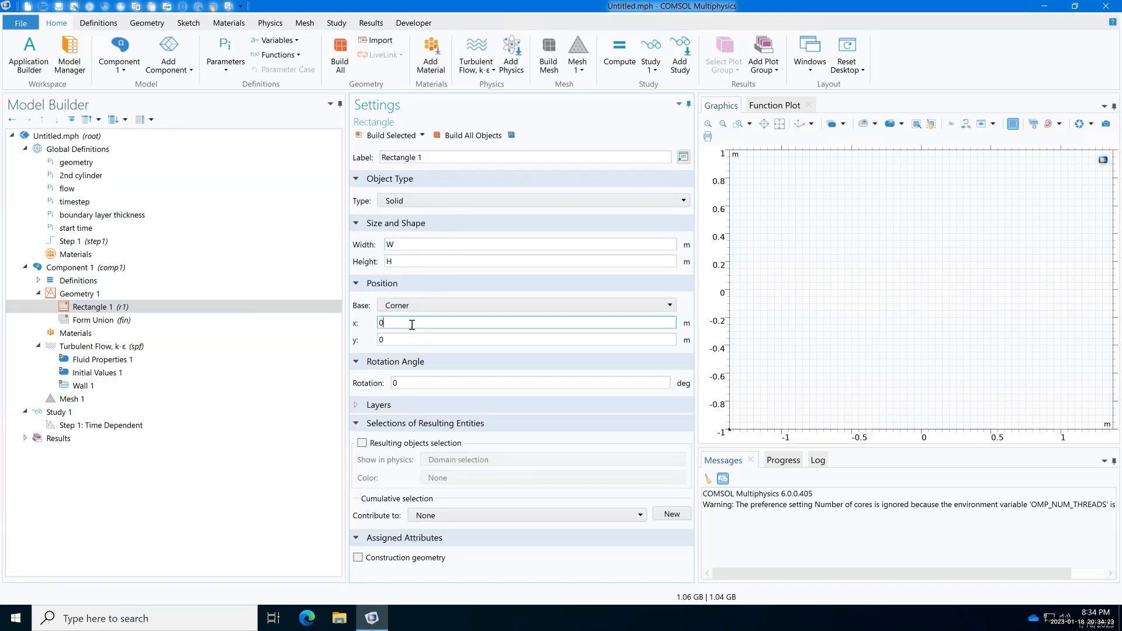
# Step: Position the rectangle's corner at x = -CX and y = -H/2, and build all objects
pyautogui.doubleClick(378, 326)
pyautogui.write('-CX')
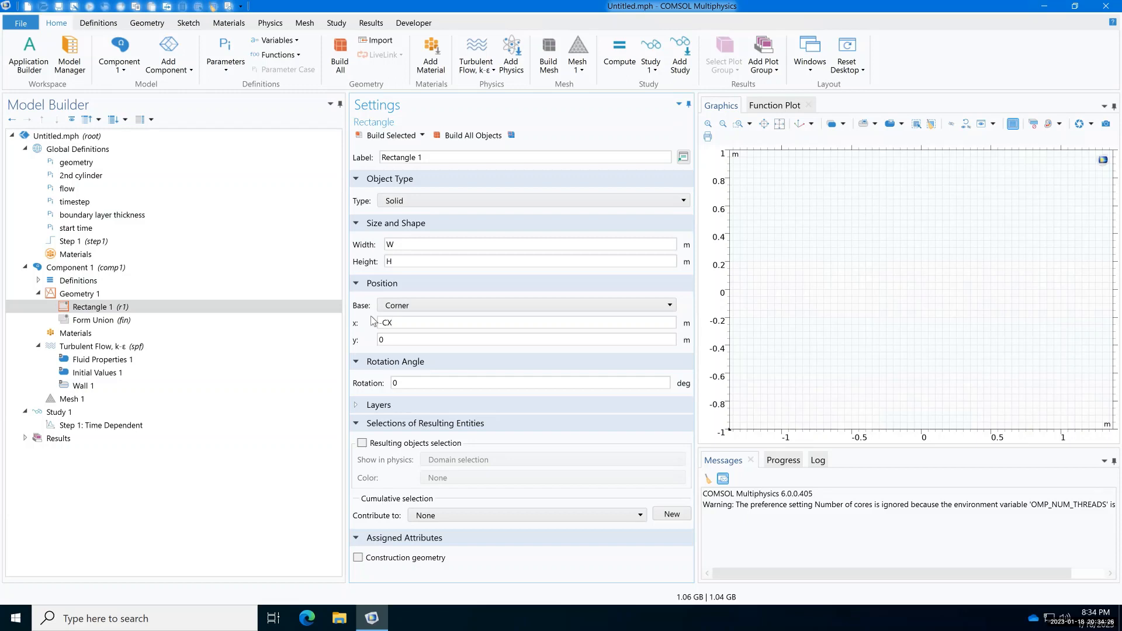
pyautogui.click(403, 340)
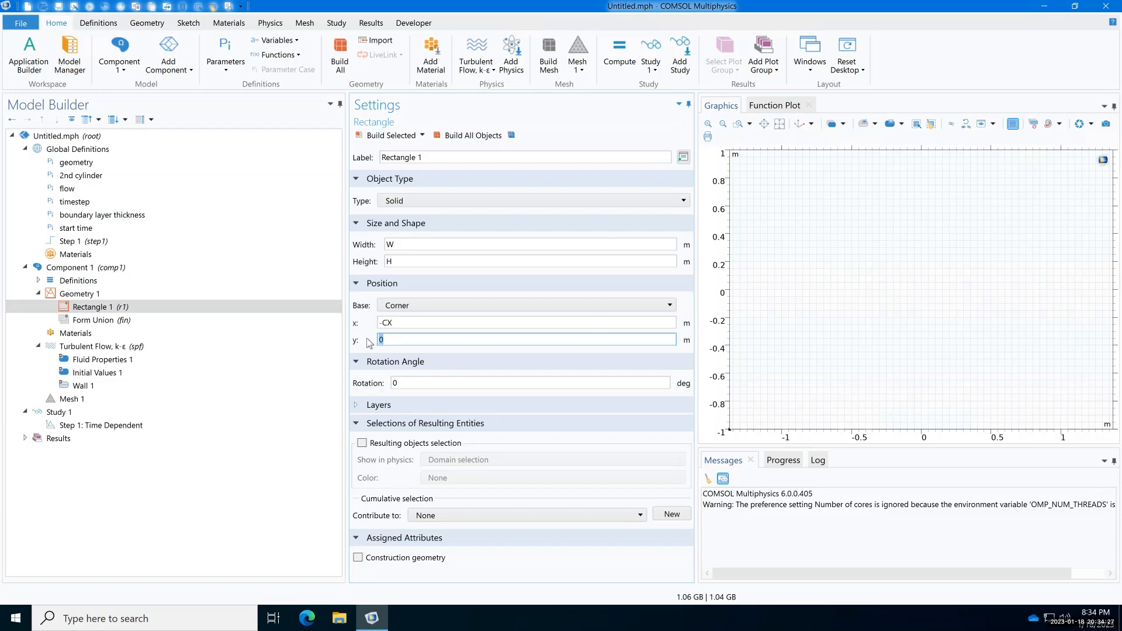
pyautogui.doubleClick(378, 340)
pyautogui.write('-H/2')
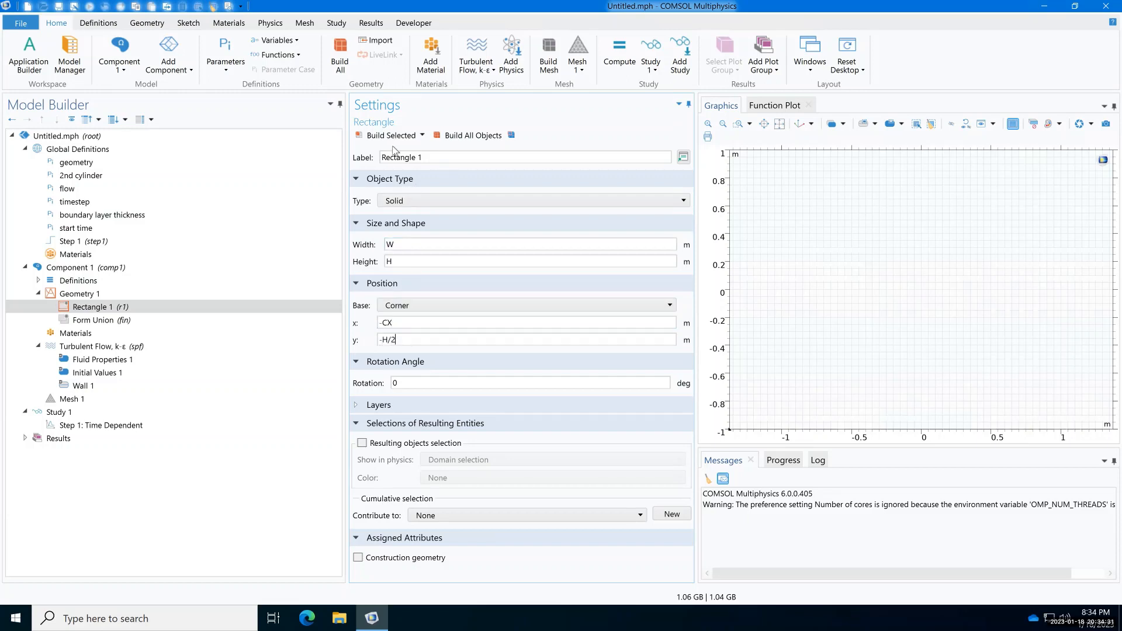
pyautogui.click(462, 135)
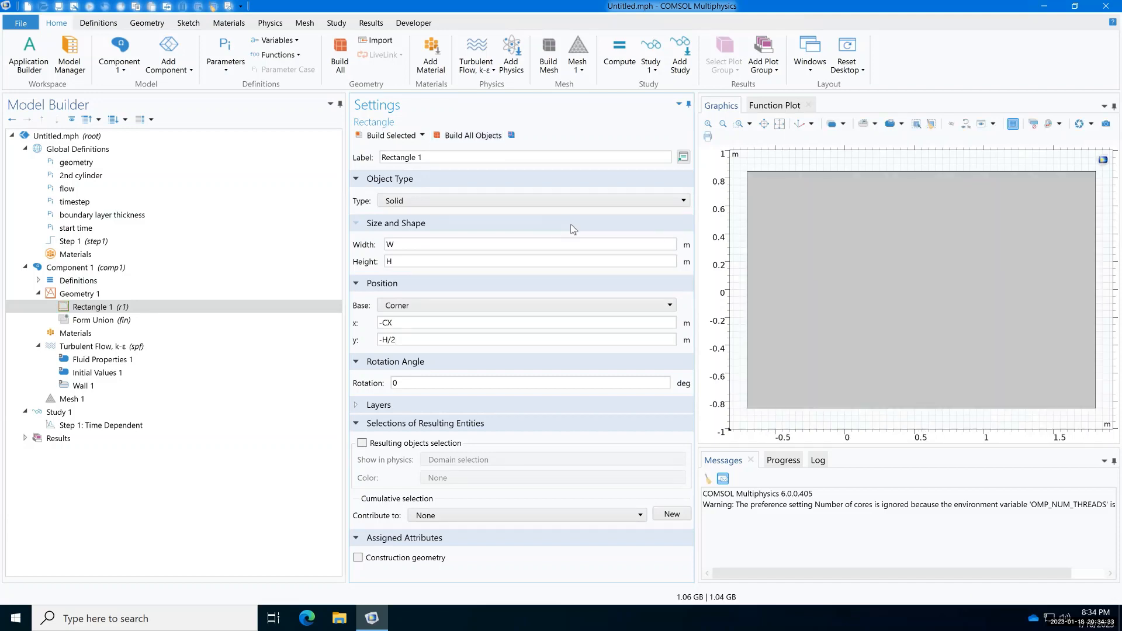
# Step: Add a circle of radius D/2 centred at the origin to Geometry 1 and build all objects
pyautogui.click(88, 294)
pyautogui.rightClick(88, 294)
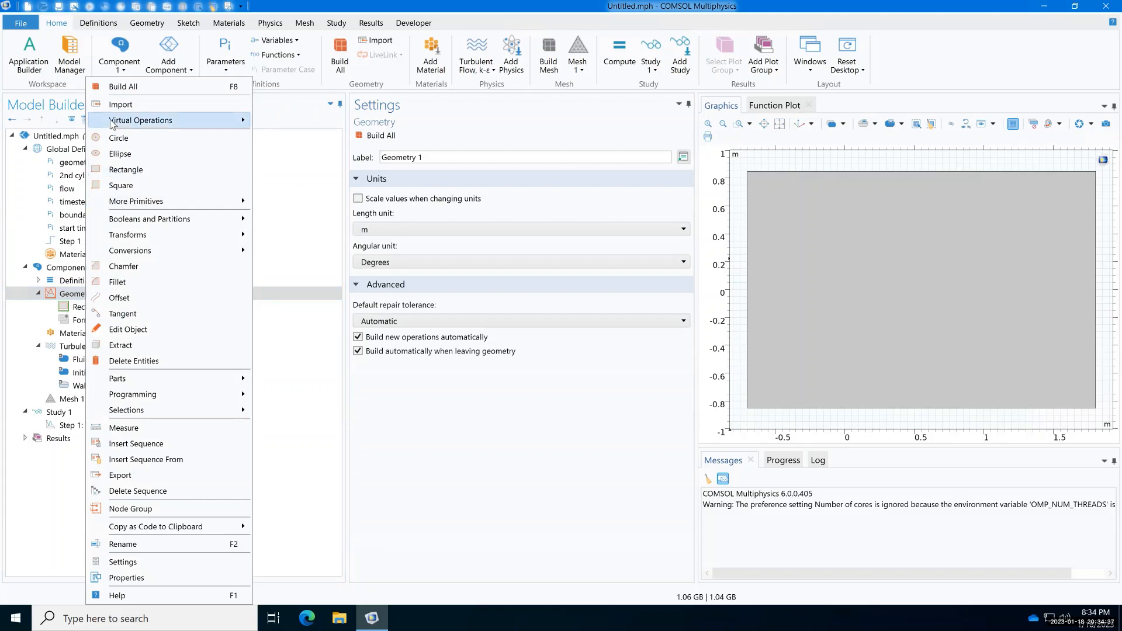
pyautogui.click(119, 138)
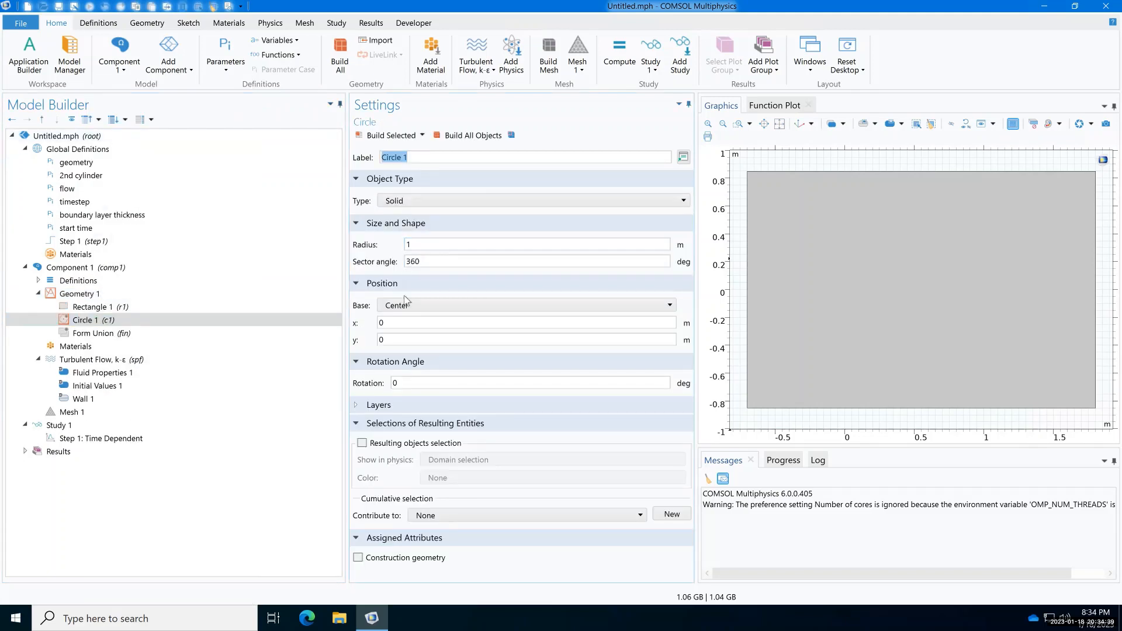
pyautogui.click(400, 325)
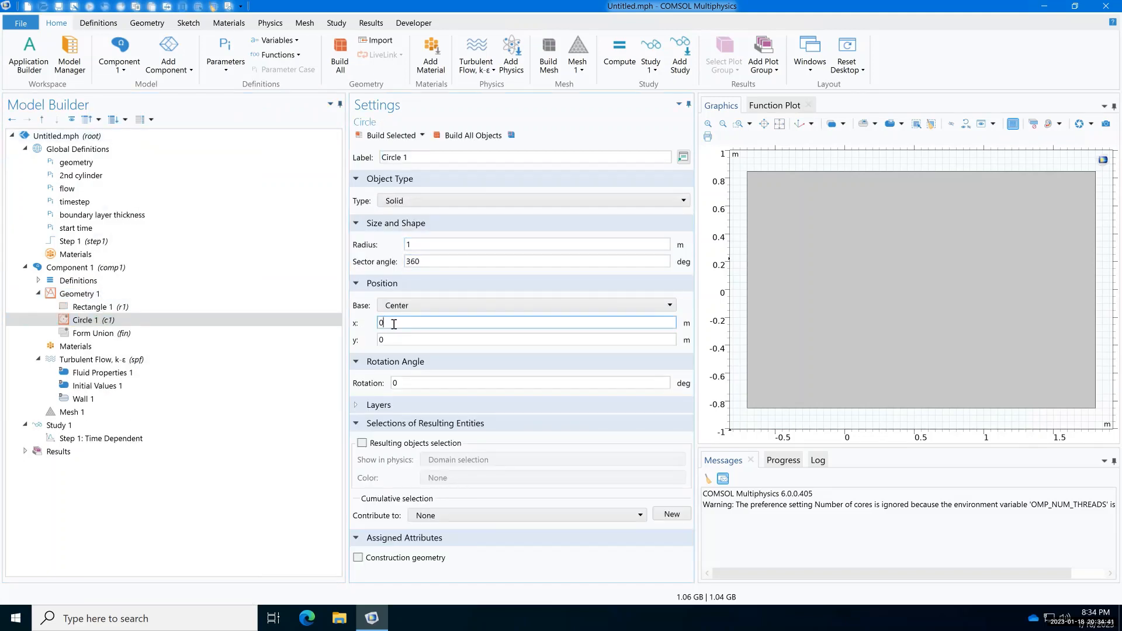
pyautogui.doubleClick(417, 246)
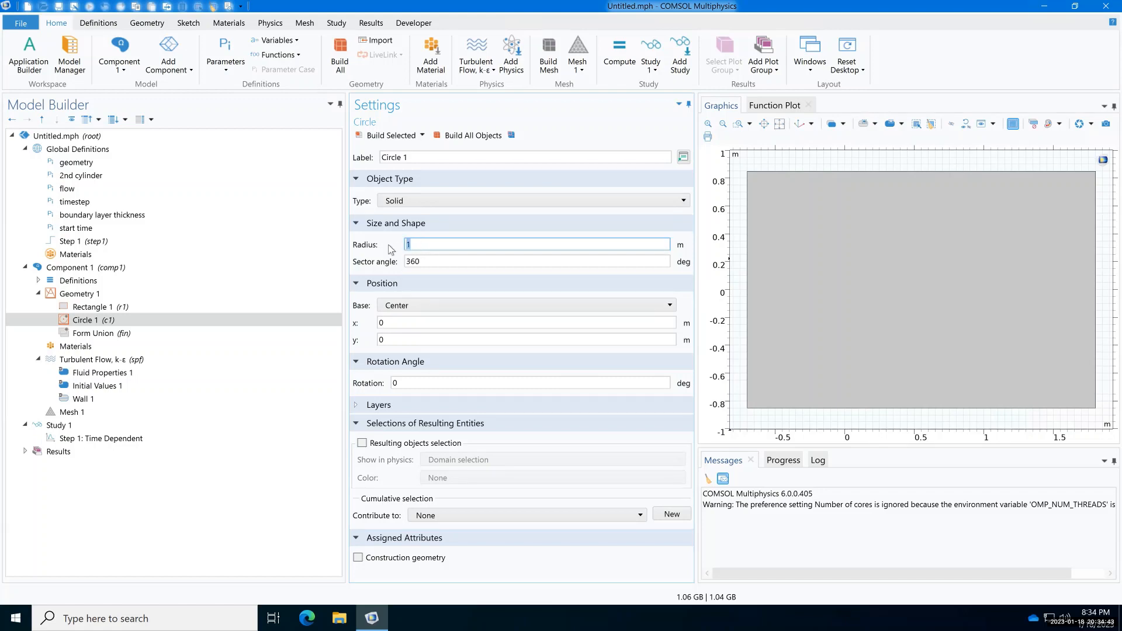
pyautogui.write('D/2')
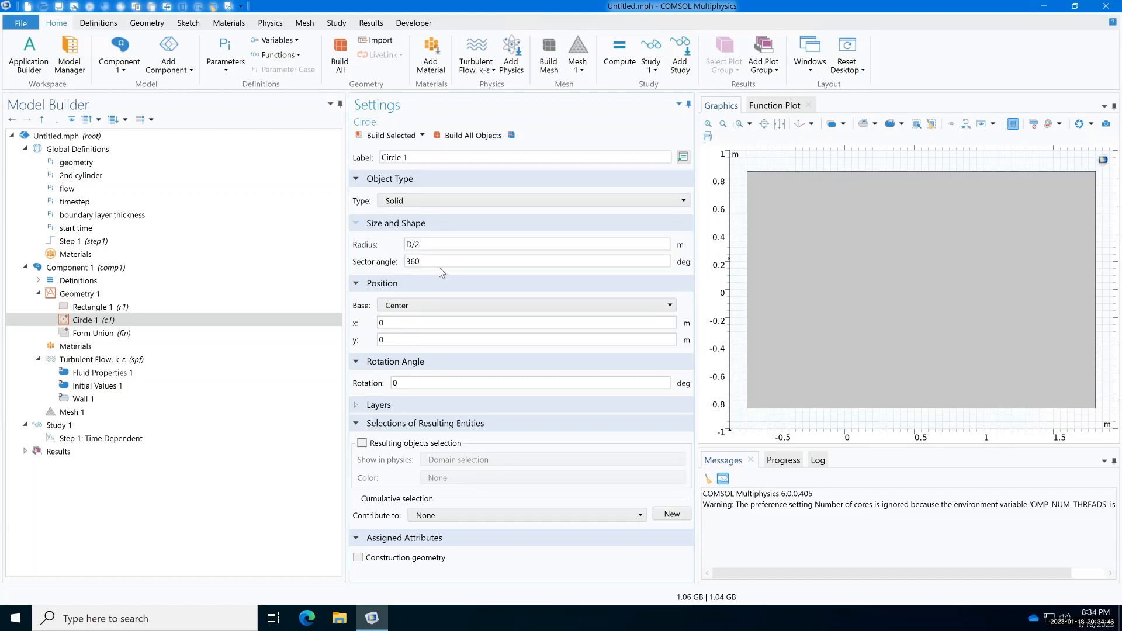
pyautogui.click(468, 382)
pyautogui.click(401, 139)
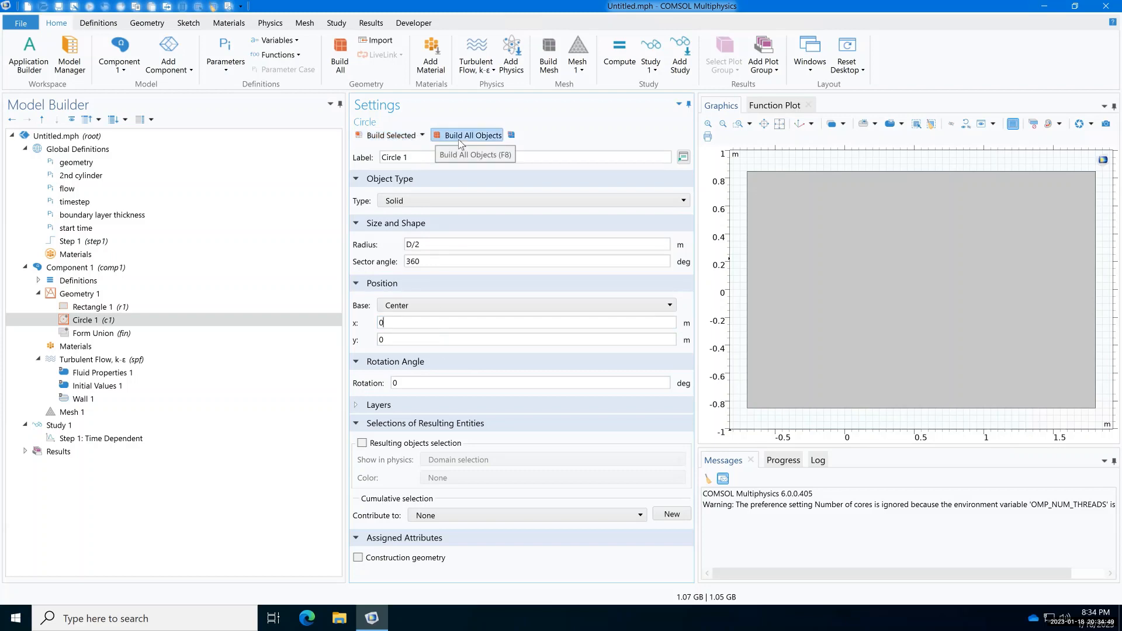
# Step: Add a second circle to Geometry 1 with radius d/2
pyautogui.click(82, 294)
pyautogui.rightClick(82, 295)
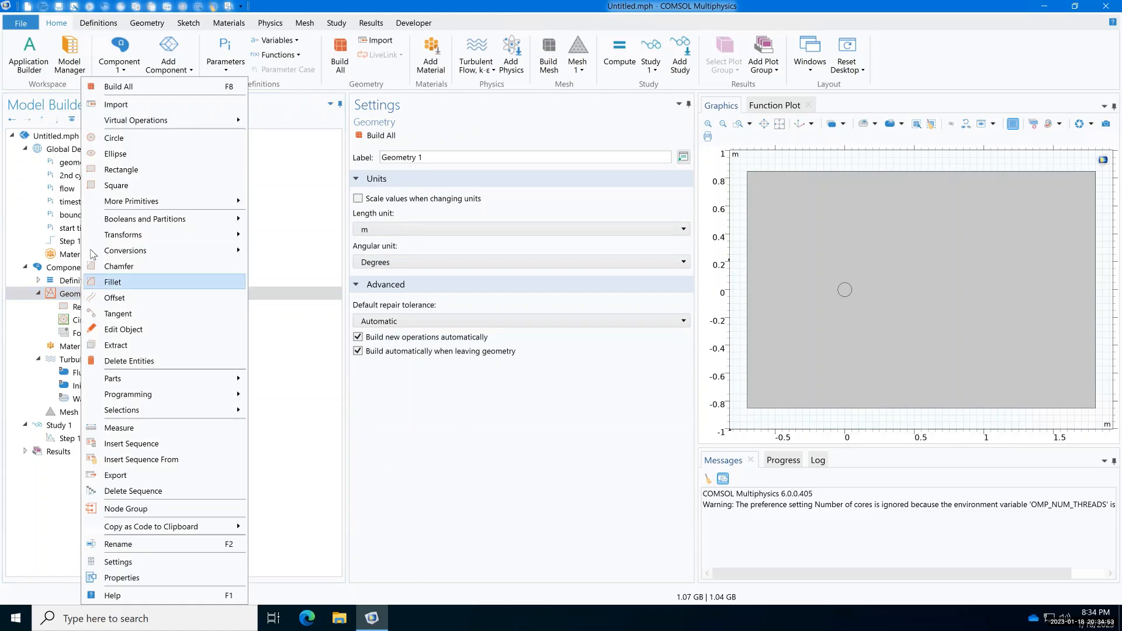
pyautogui.click(491, 274)
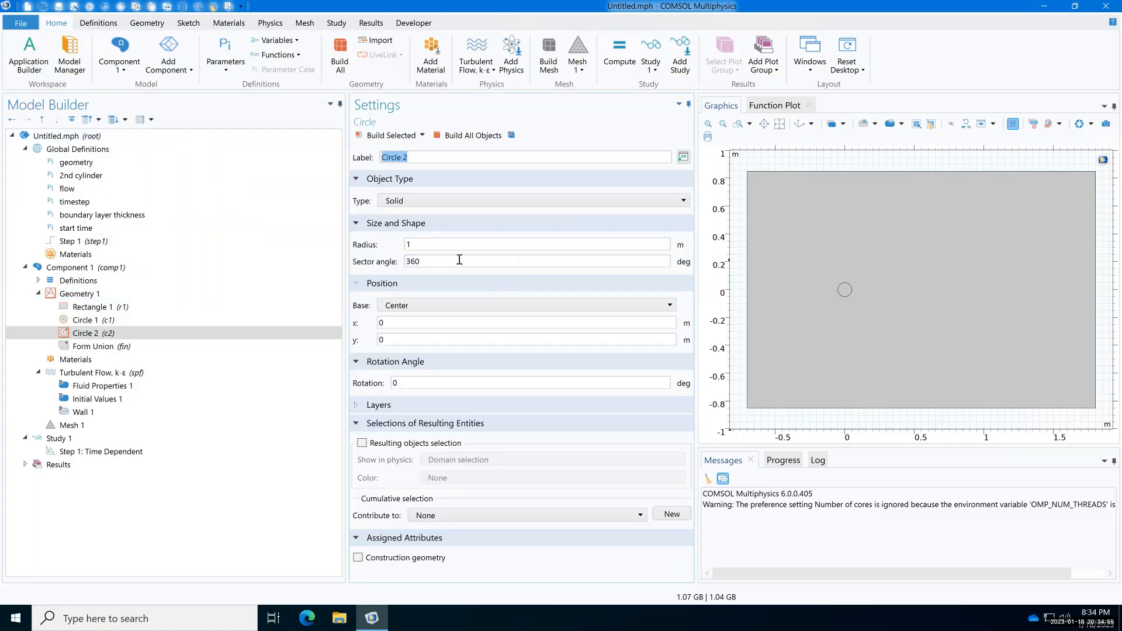
pyautogui.click(433, 245)
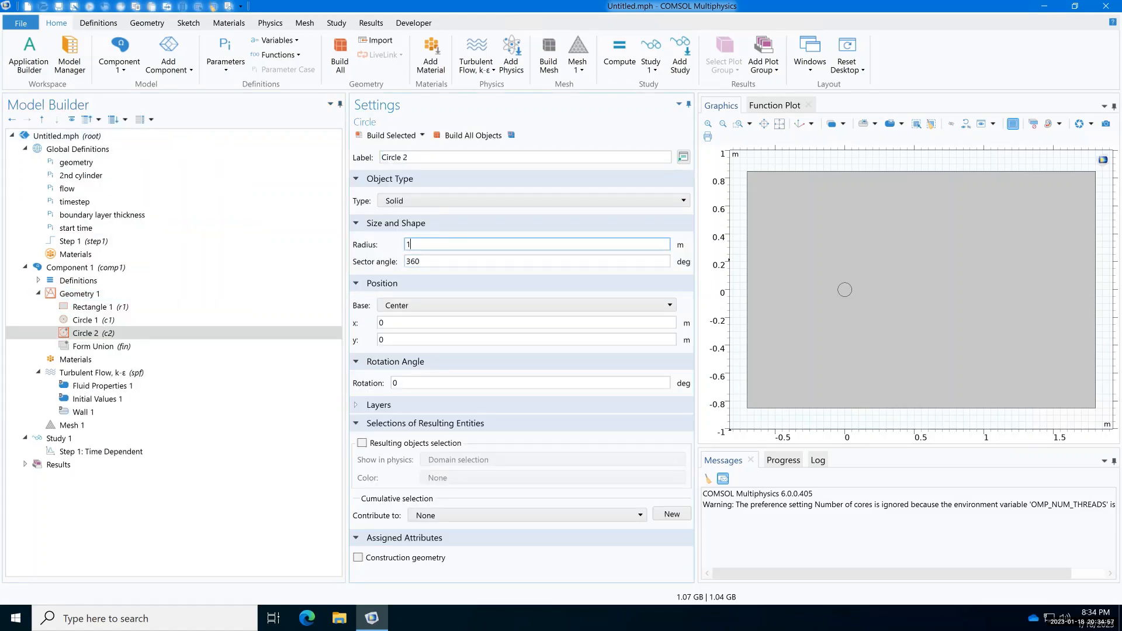
pyautogui.press('BackSpace')
pyautogui.press('BackSpace')
pyautogui.write('d/2')
# Step: Centre the second circle at x = L*cos(alpha) and y = L*sin(alpha), and build all objects
pyautogui.click(408, 323)
pyautogui.moveTo(408, 323); pyautogui.dragTo(376, 330)
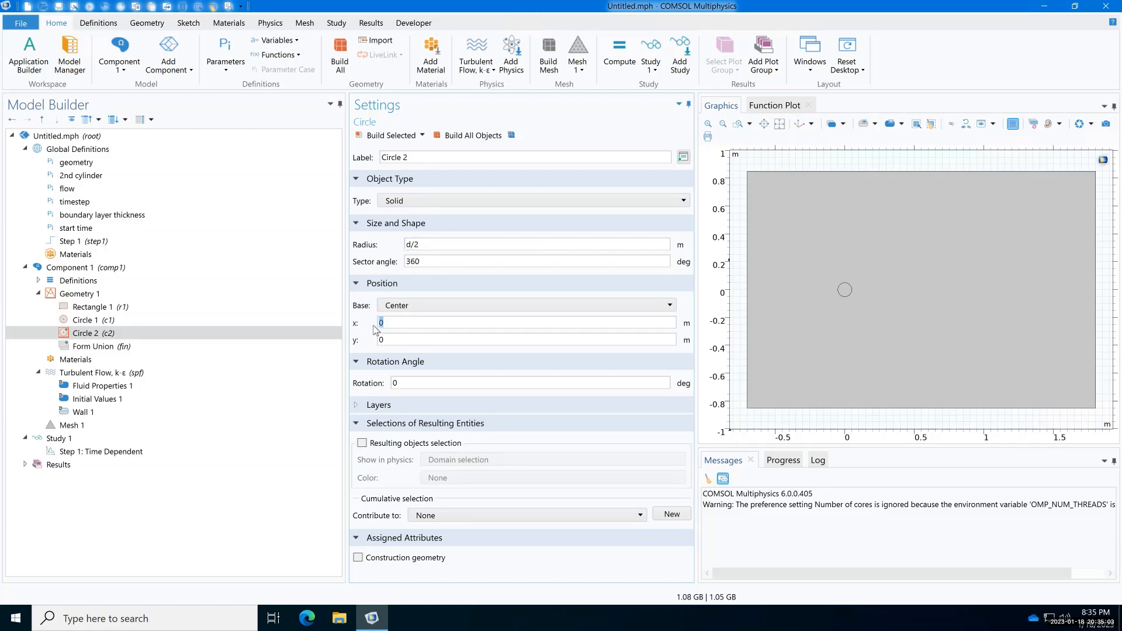
pyautogui.write('L*cos(alpha)')
pyautogui.press('Tab')
pyautogui.write('L*sin(alpha')
pyautogui.click(471, 136)
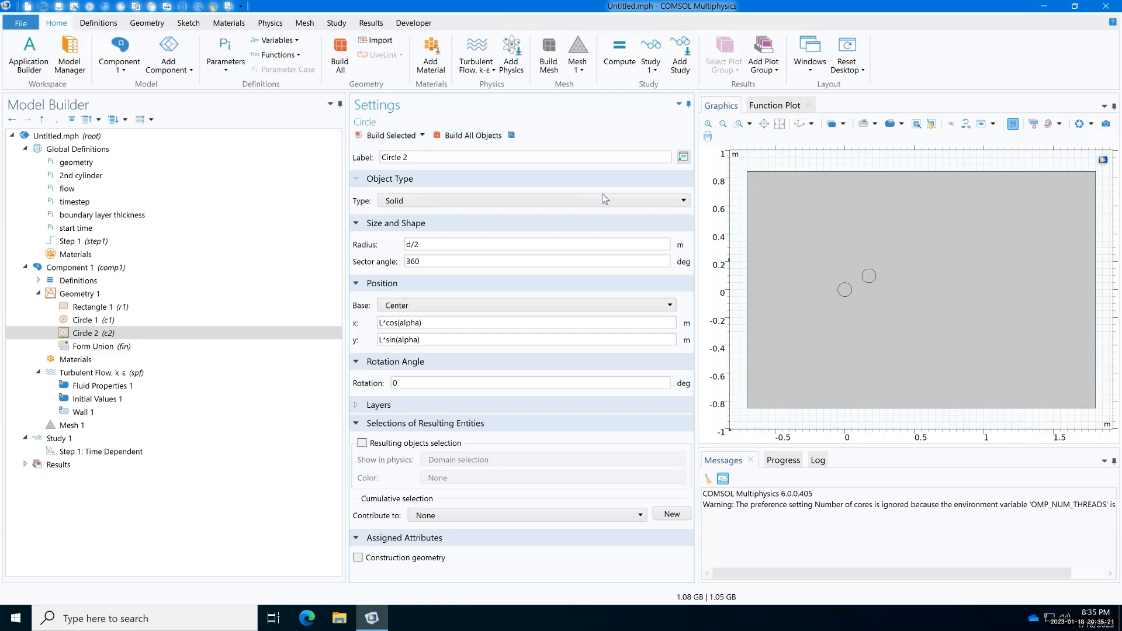
# Step: Add a Difference operation to Geometry 1 with the rectangle as the object to add and both circles as the objects to subtract
pyautogui.click(82, 295)
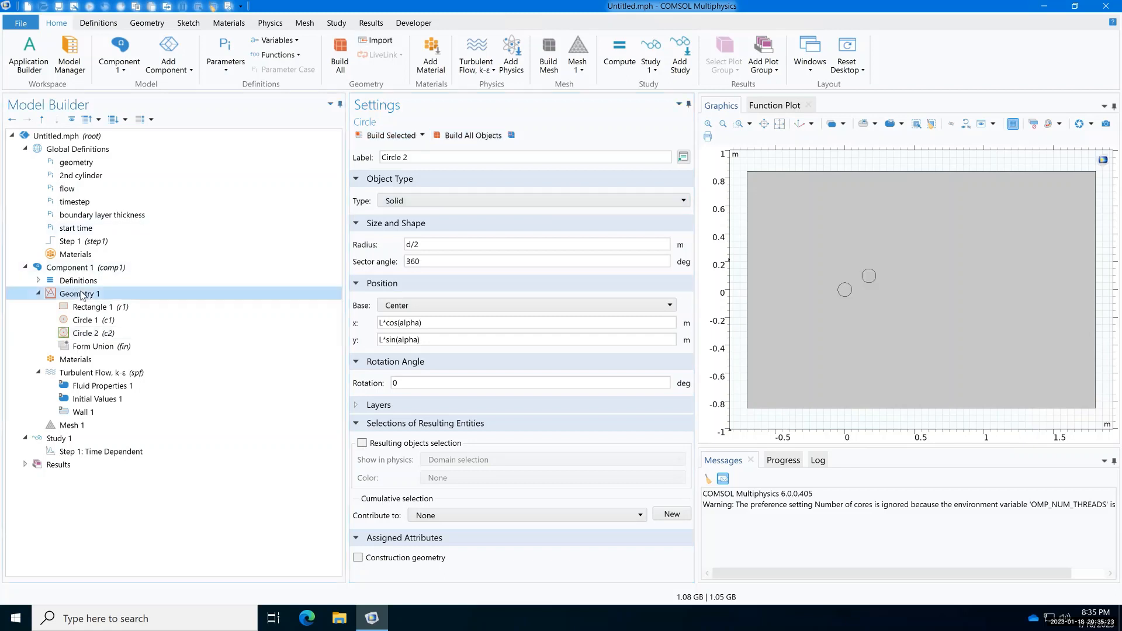
pyautogui.rightClick(82, 294)
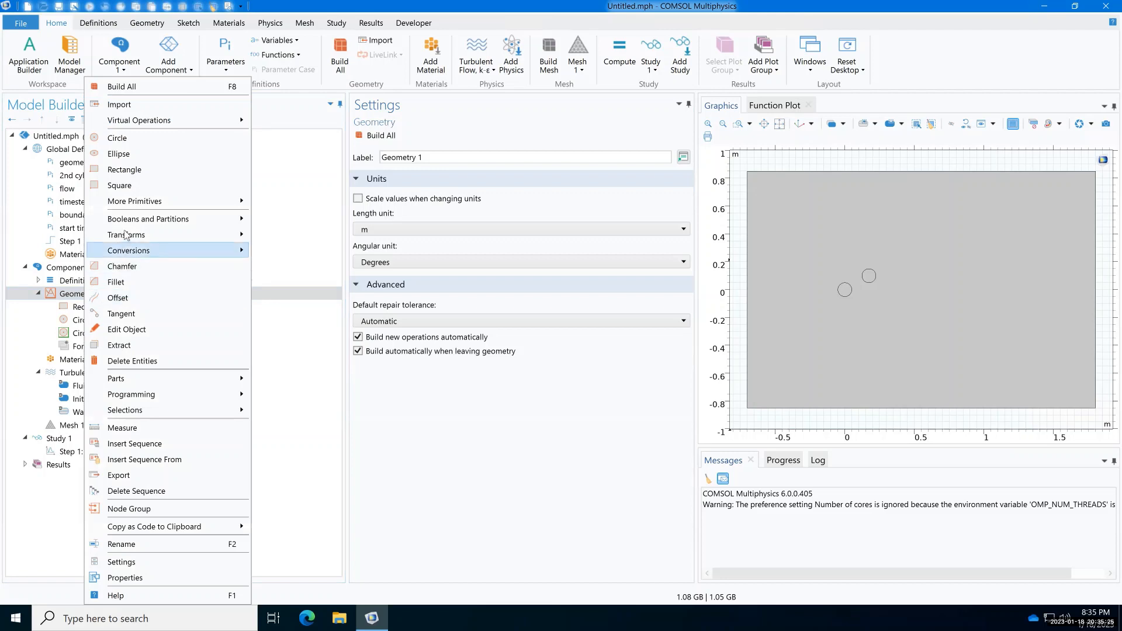
pyautogui.moveTo(174, 226)
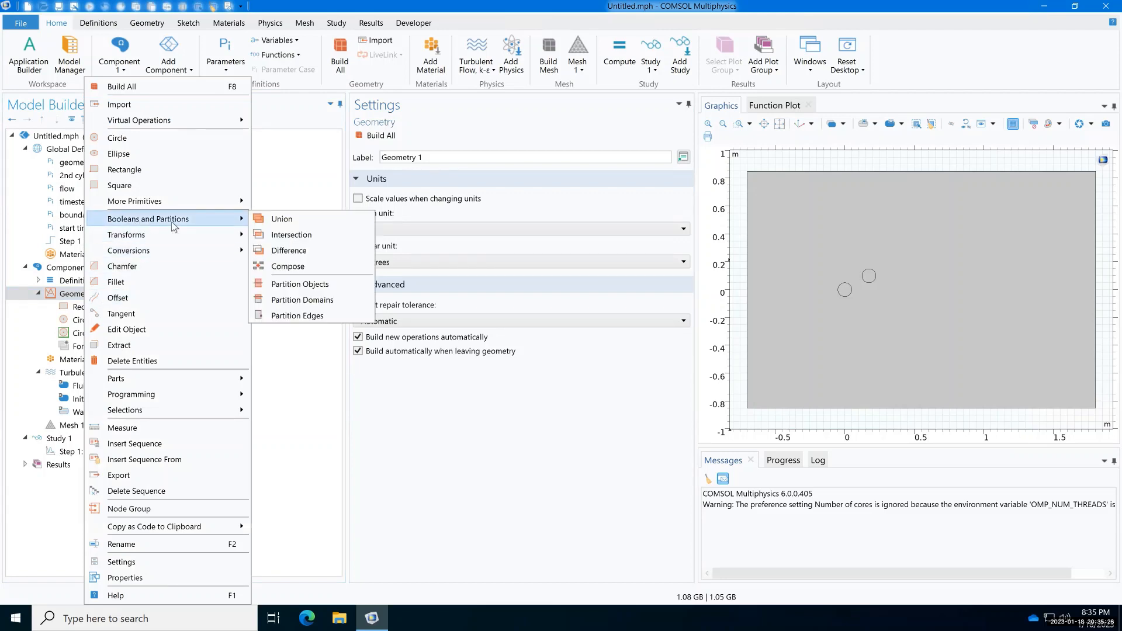
pyautogui.click(293, 251)
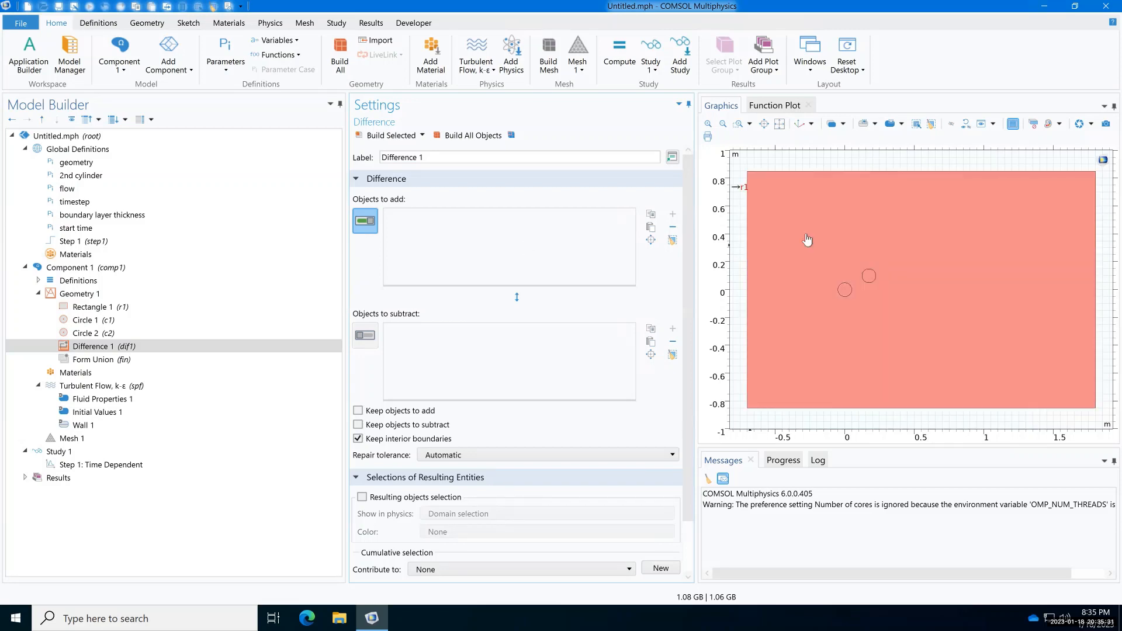
pyautogui.click(804, 241)
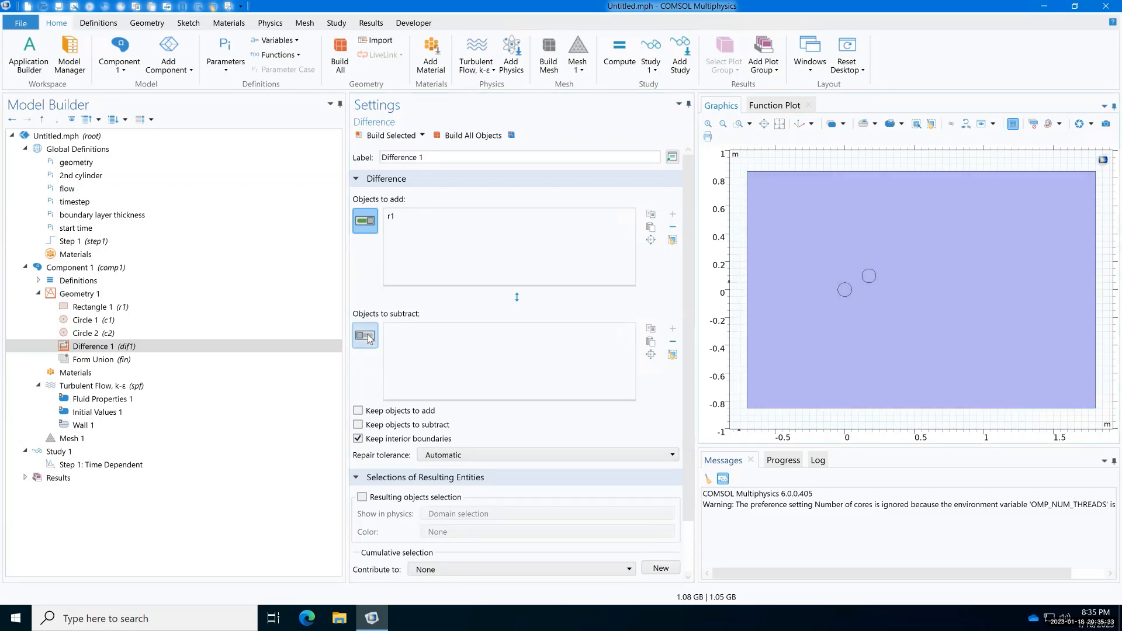
pyautogui.click(465, 347)
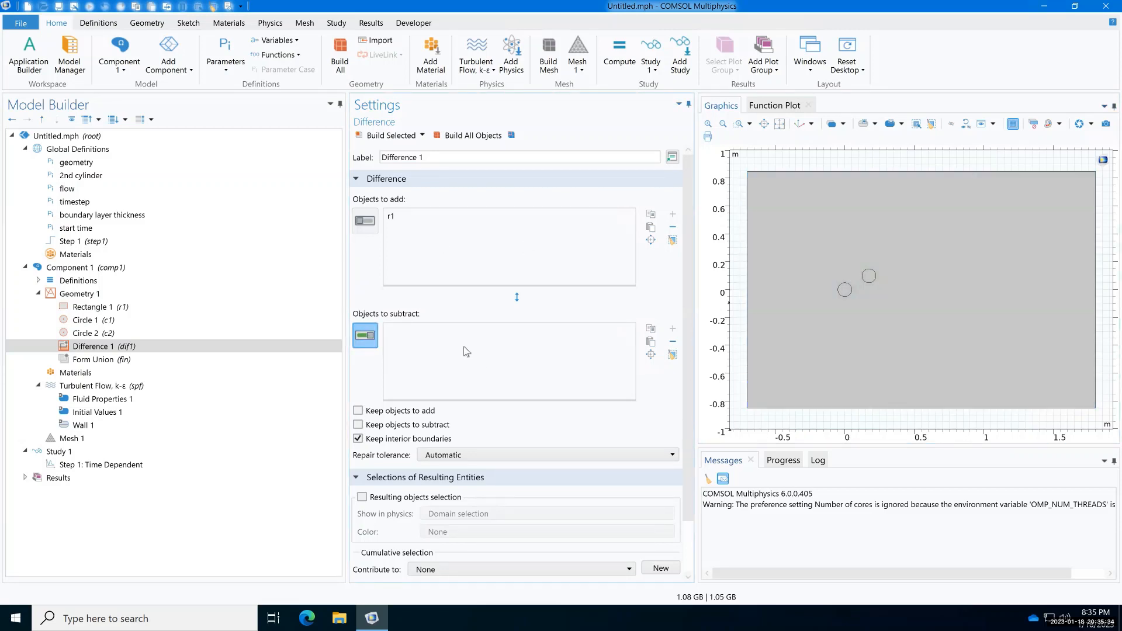
pyautogui.click(844, 290)
pyautogui.click(871, 276)
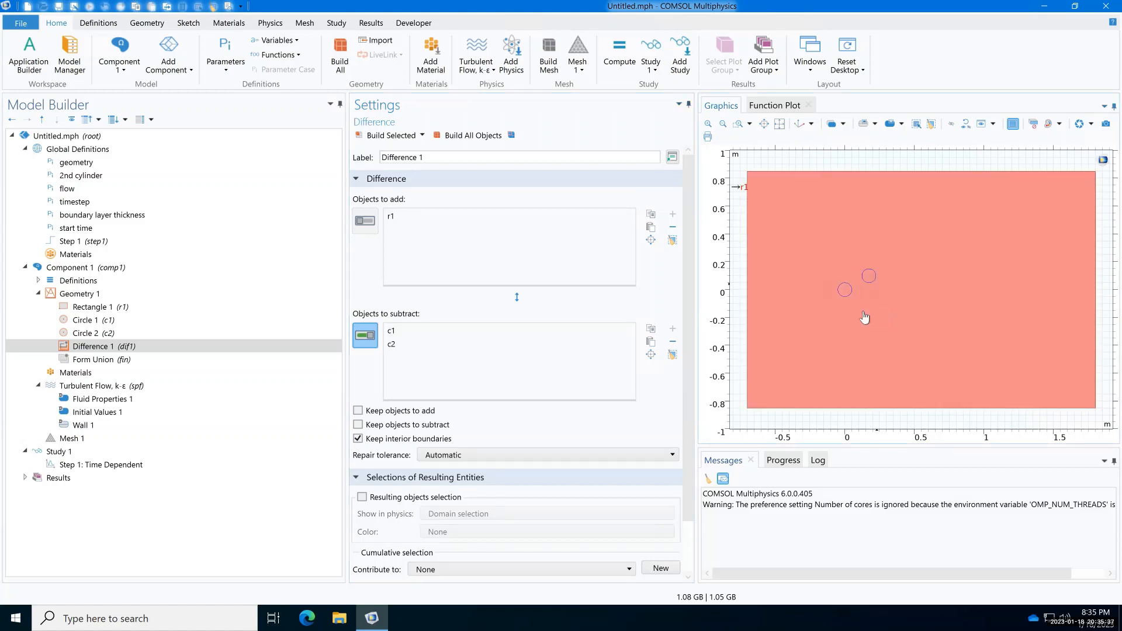
# Step: Build all geometry objects with the difference applied and add a blank material to Component 1
pyautogui.click(462, 137)
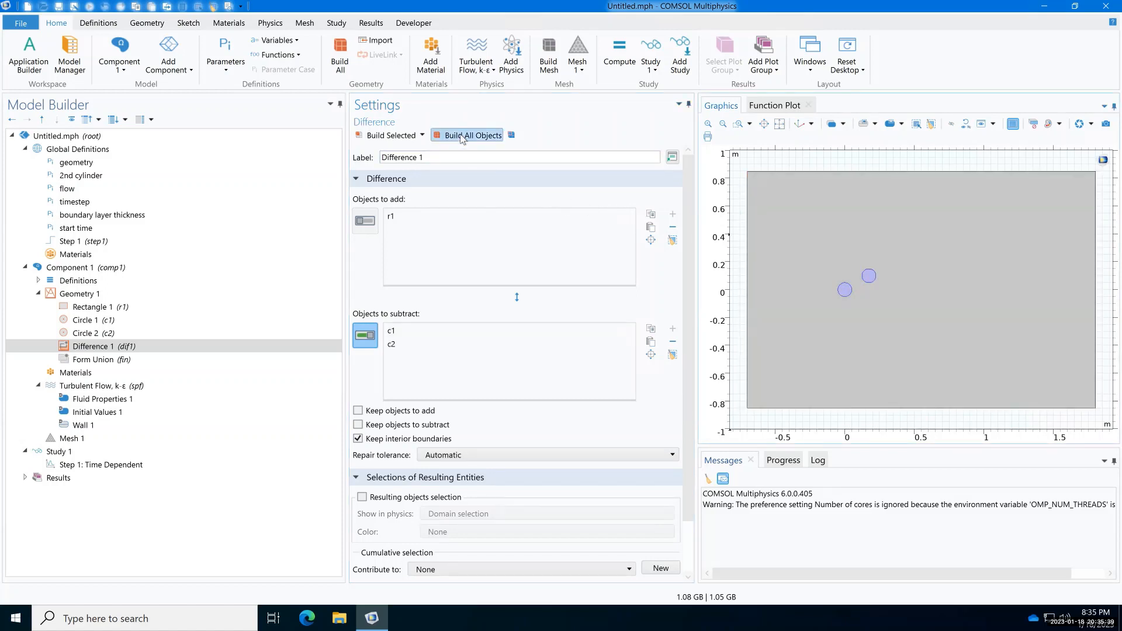
pyautogui.click(88, 372)
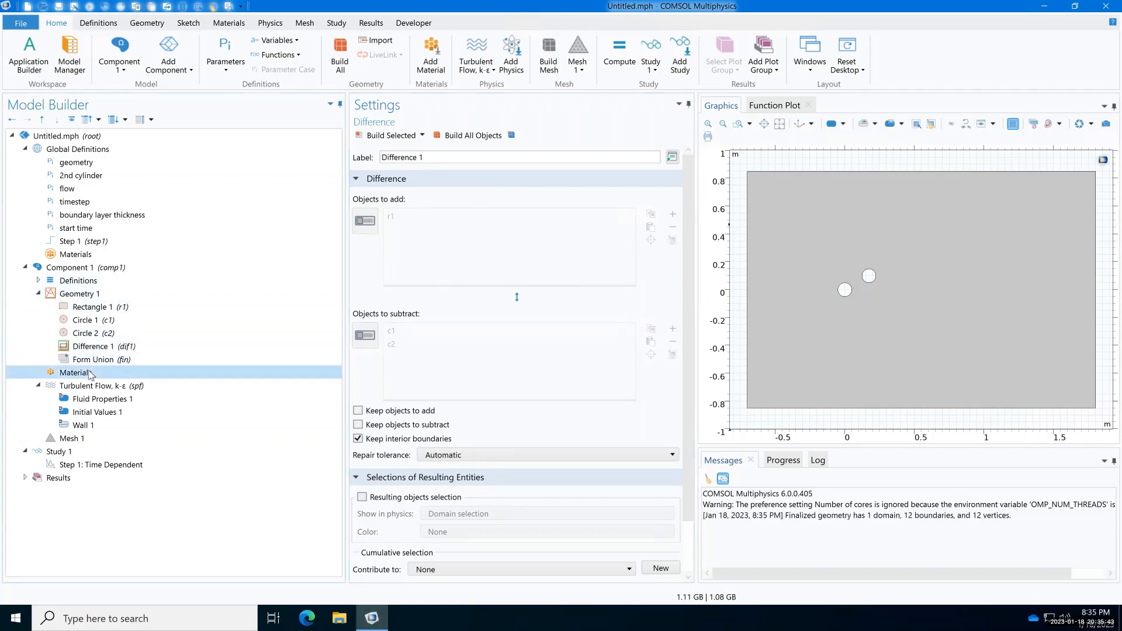
pyautogui.rightClick(91, 375)
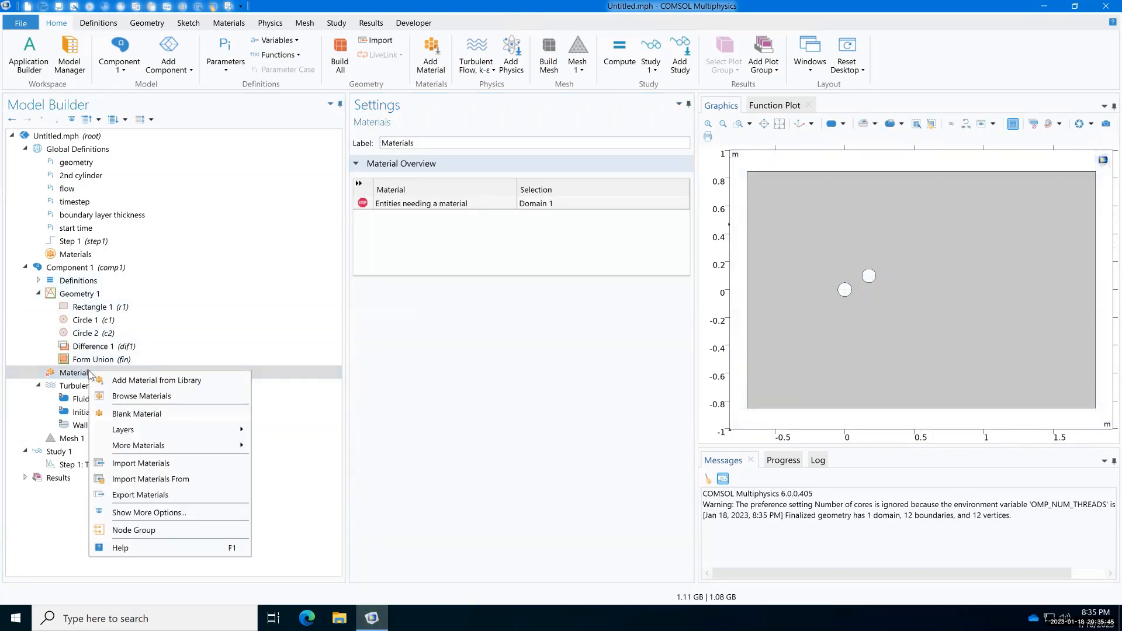
pyautogui.click(156, 413)
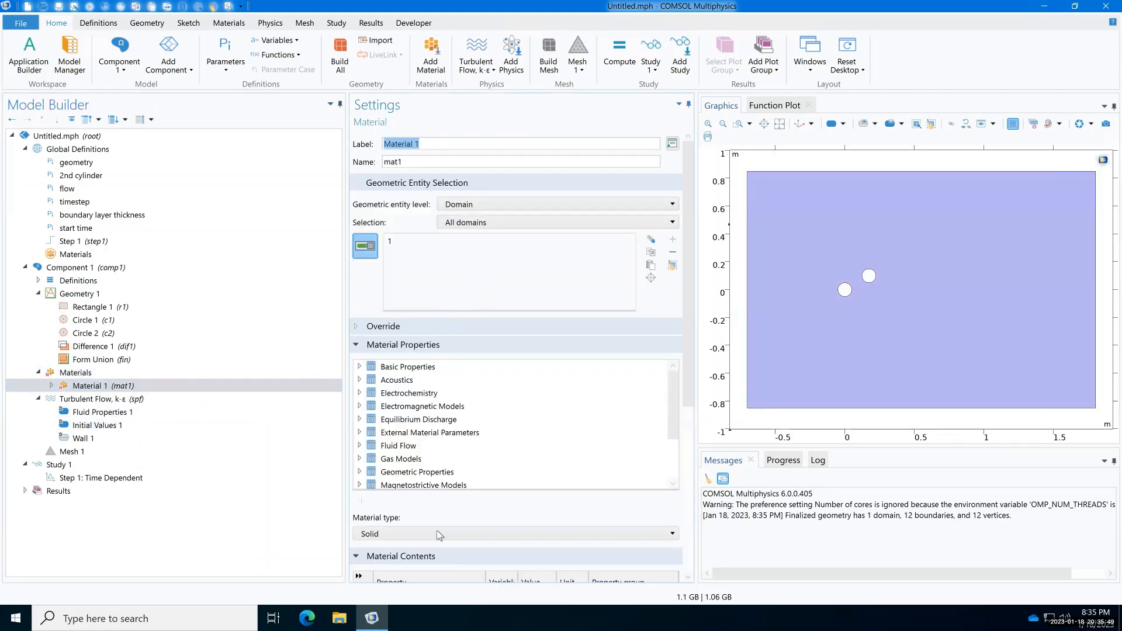
# Step: Set the blank material's density to rhorho and its dynamic viscosity to mumu
pyautogui.moveTo(690, 395); pyautogui.dragTo(709, 519)
pyautogui.click(536, 387)
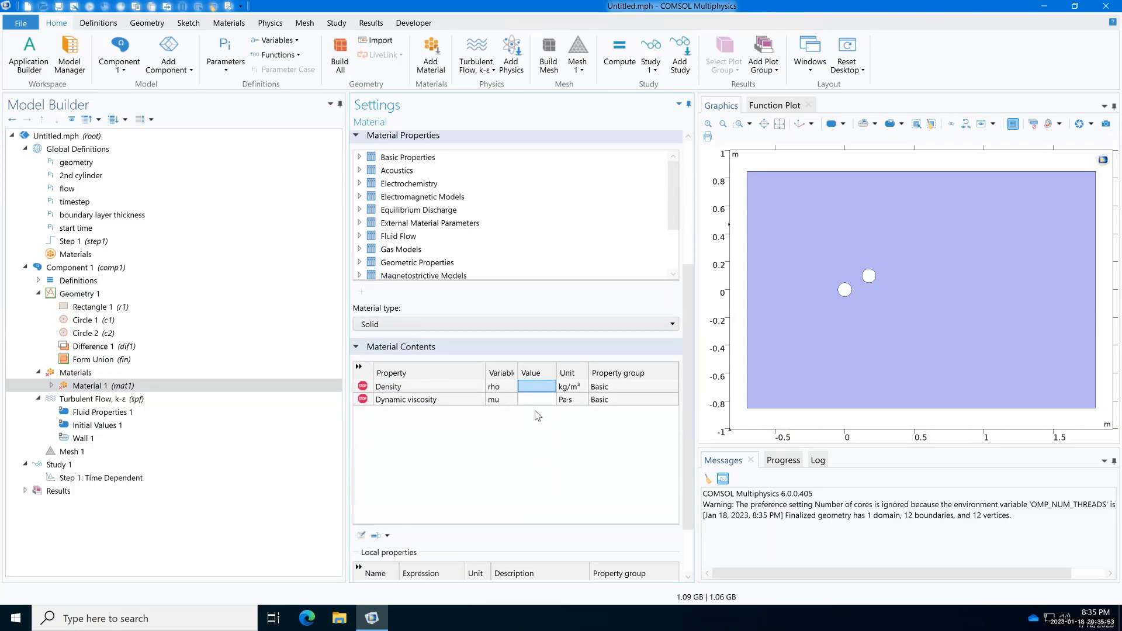
pyautogui.write('rg')
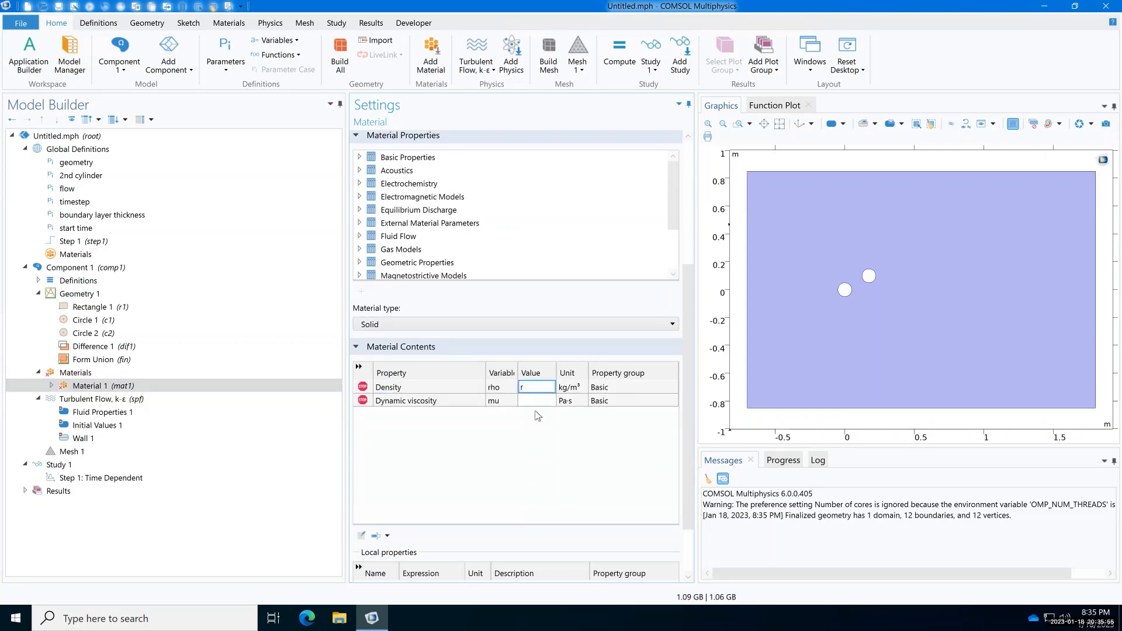
pyautogui.press('Return')
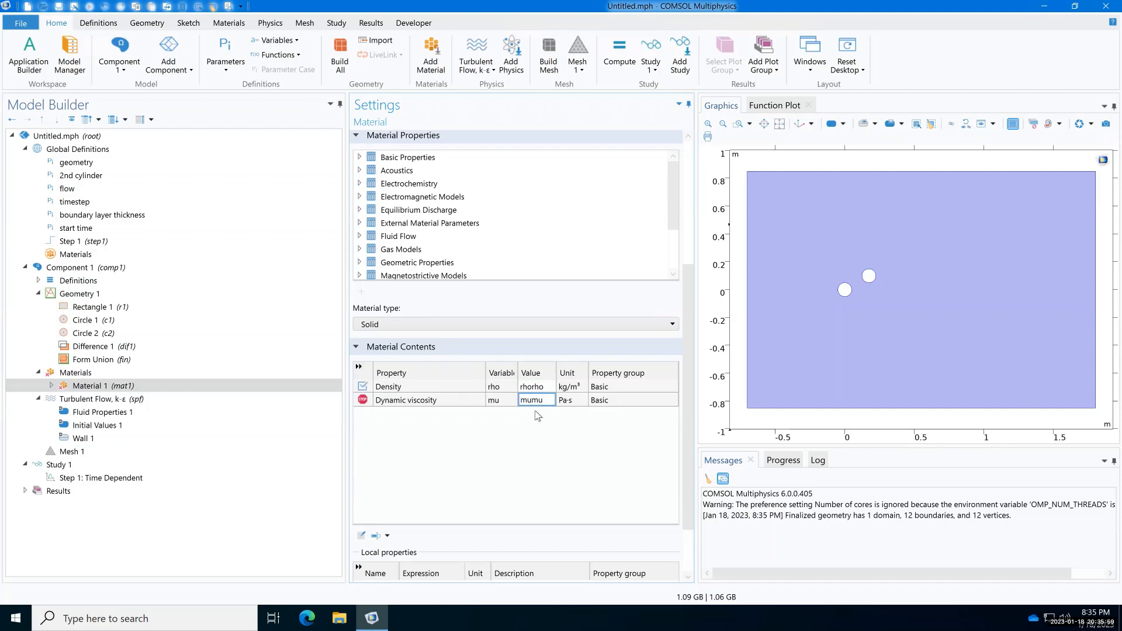
pyautogui.press('Return')
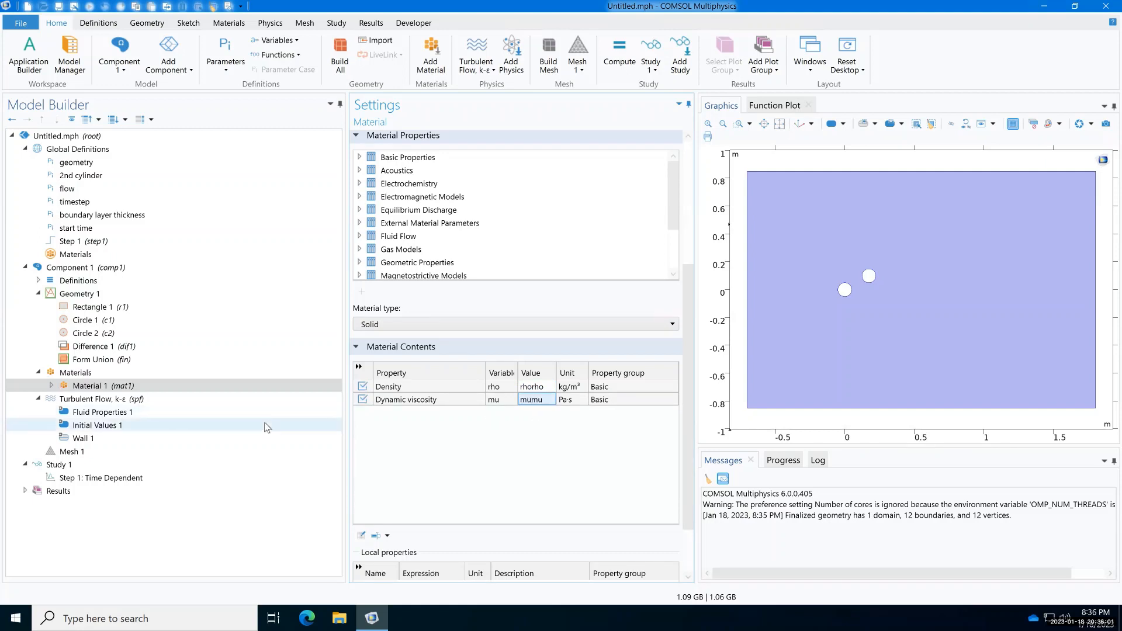
# Step: Add a second Wall condition to the turbulent flow physics on the channel's upper and lower boundaries, with wall condition Slip
pyautogui.click(96, 400)
pyautogui.rightClick(114, 403)
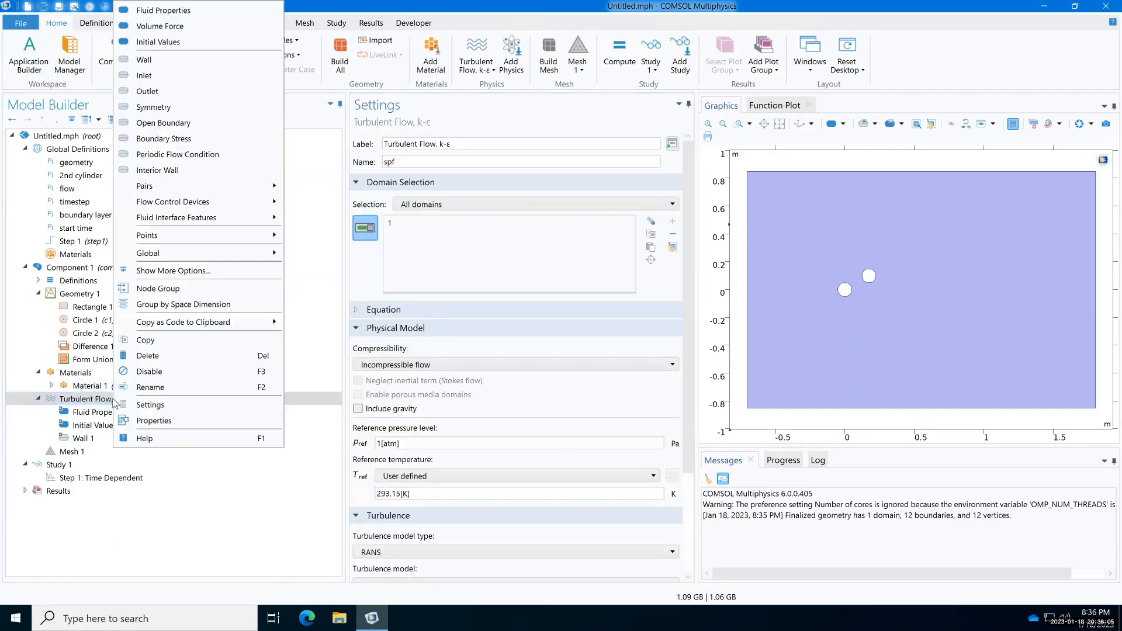
pyautogui.click(147, 59)
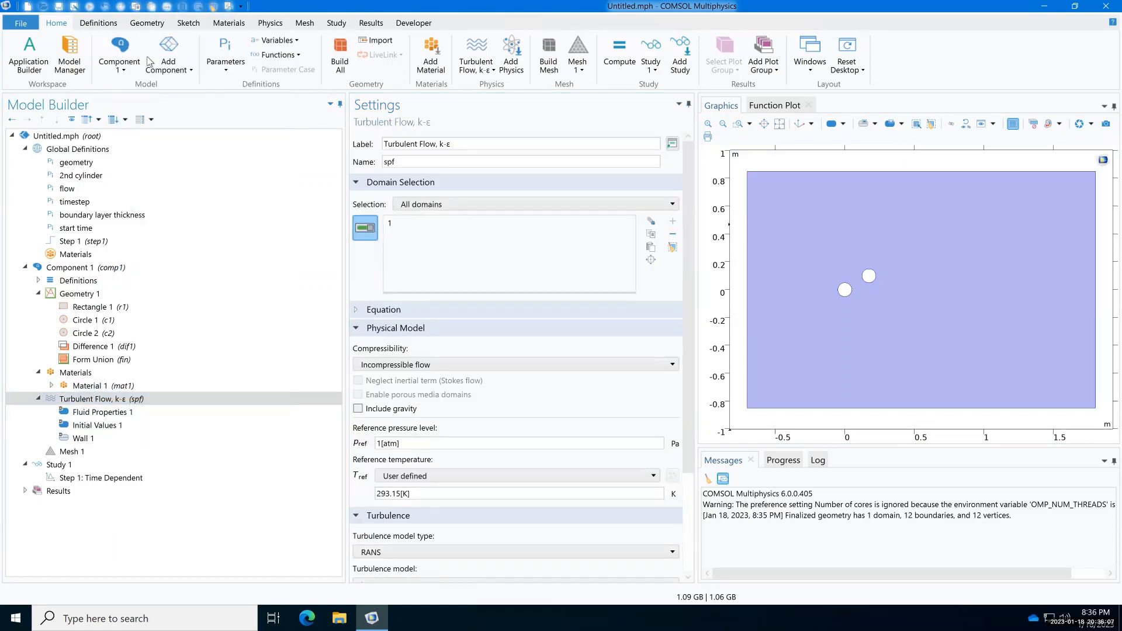
pyautogui.click(782, 172)
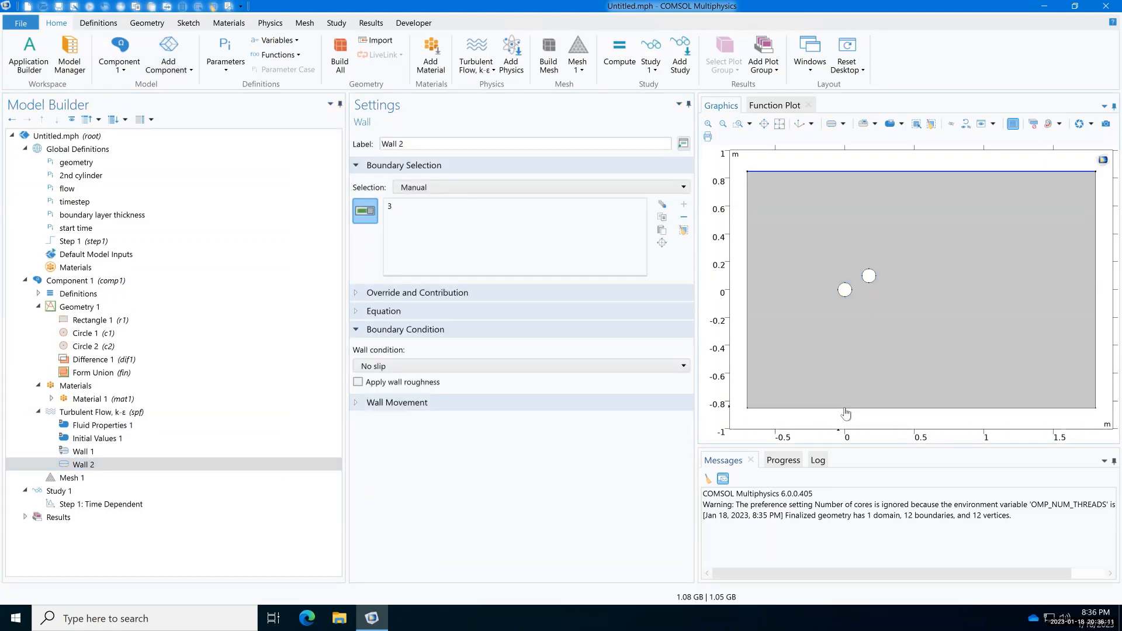
pyautogui.click(842, 407)
pyautogui.click(377, 366)
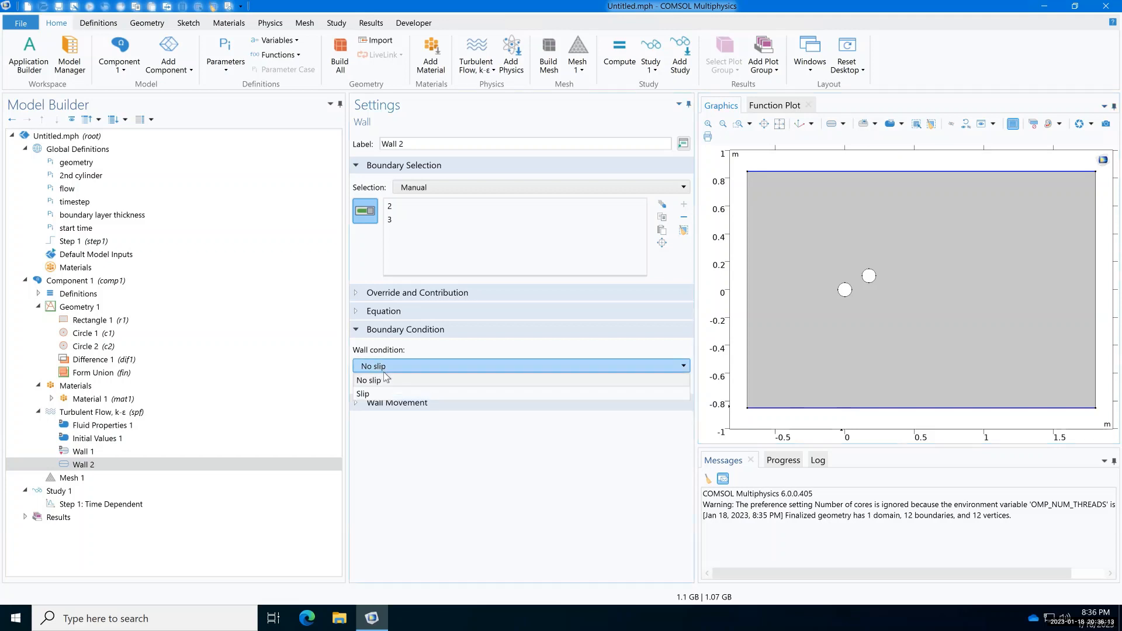
pyautogui.click(389, 388)
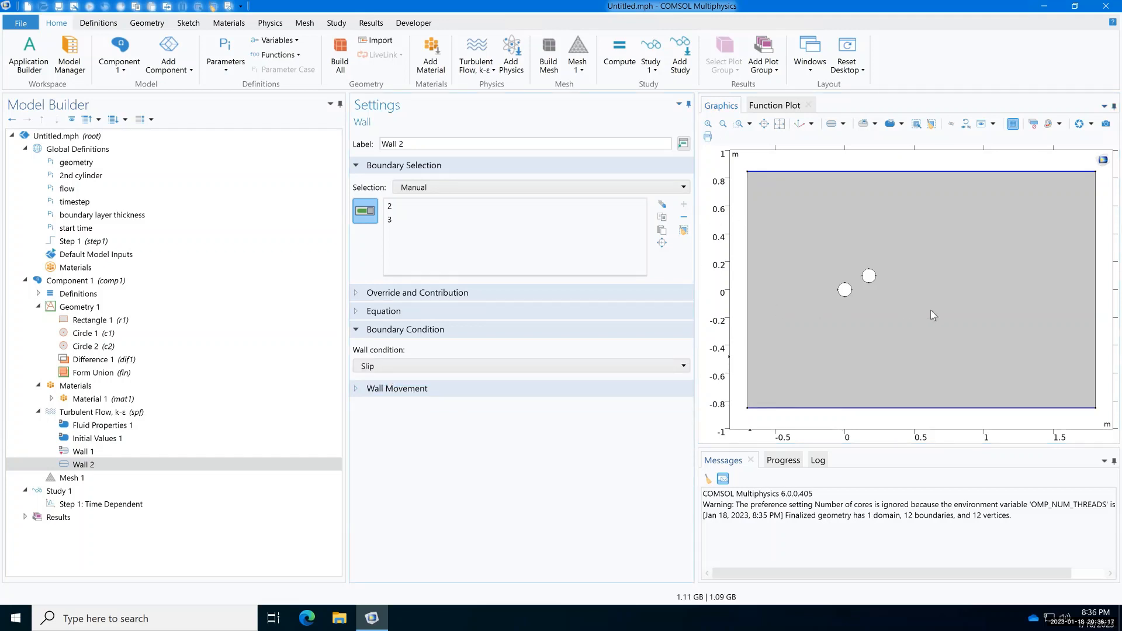
# Step: Add an Inlet condition on the channel's left boundary with a normal inflow velocity of U*step1(t[1/s])
pyautogui.click(105, 415)
pyautogui.rightClick(107, 417)
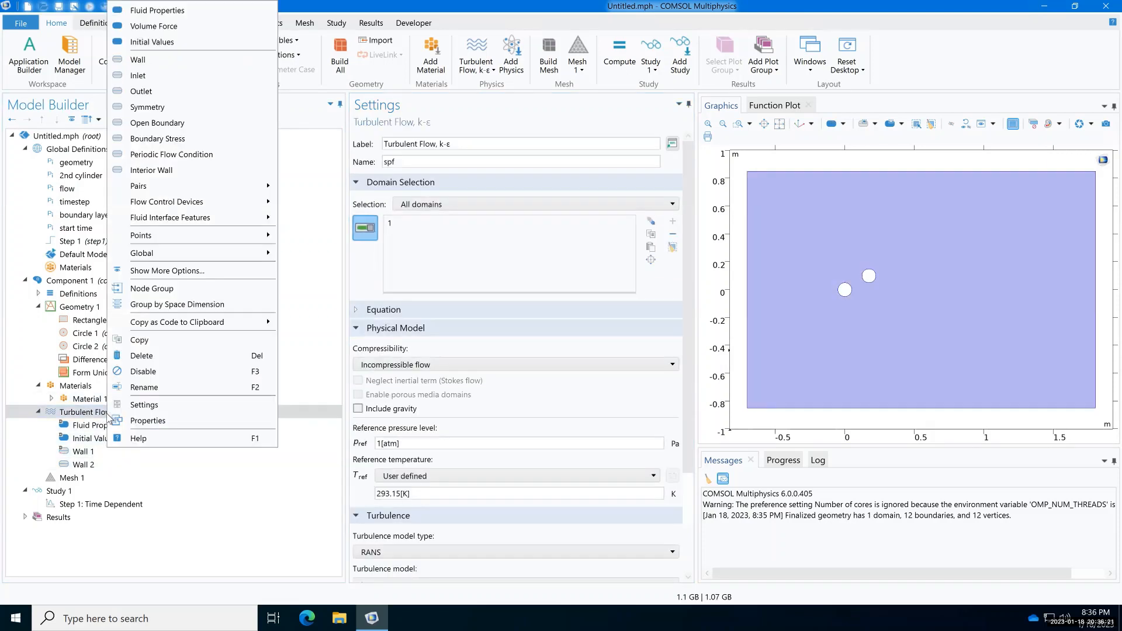
pyautogui.click(137, 76)
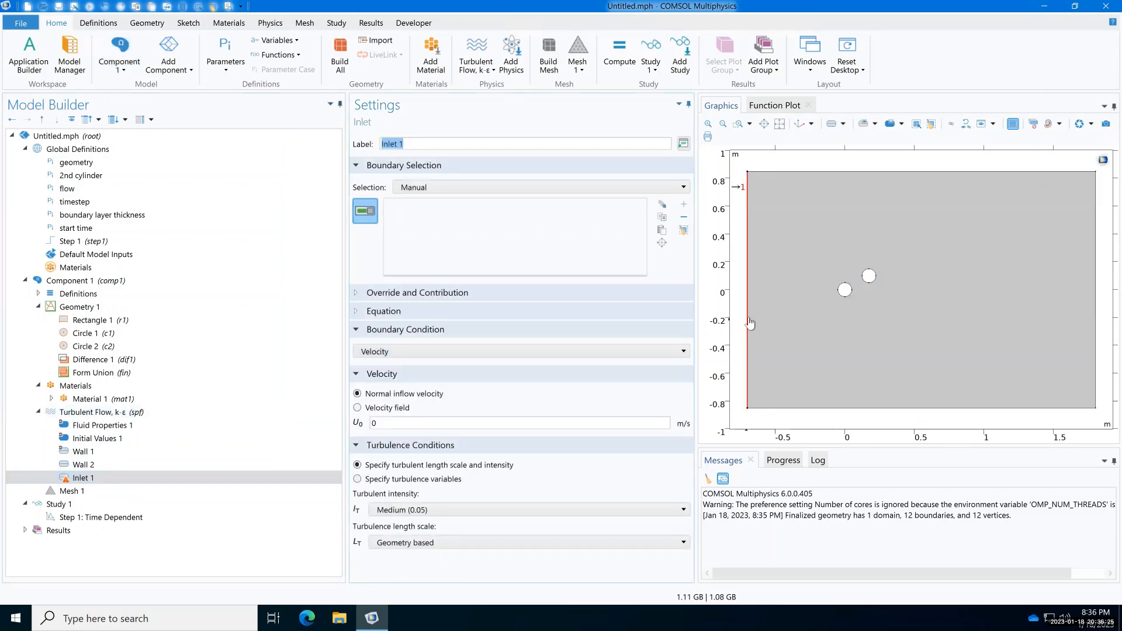
pyautogui.click(749, 322)
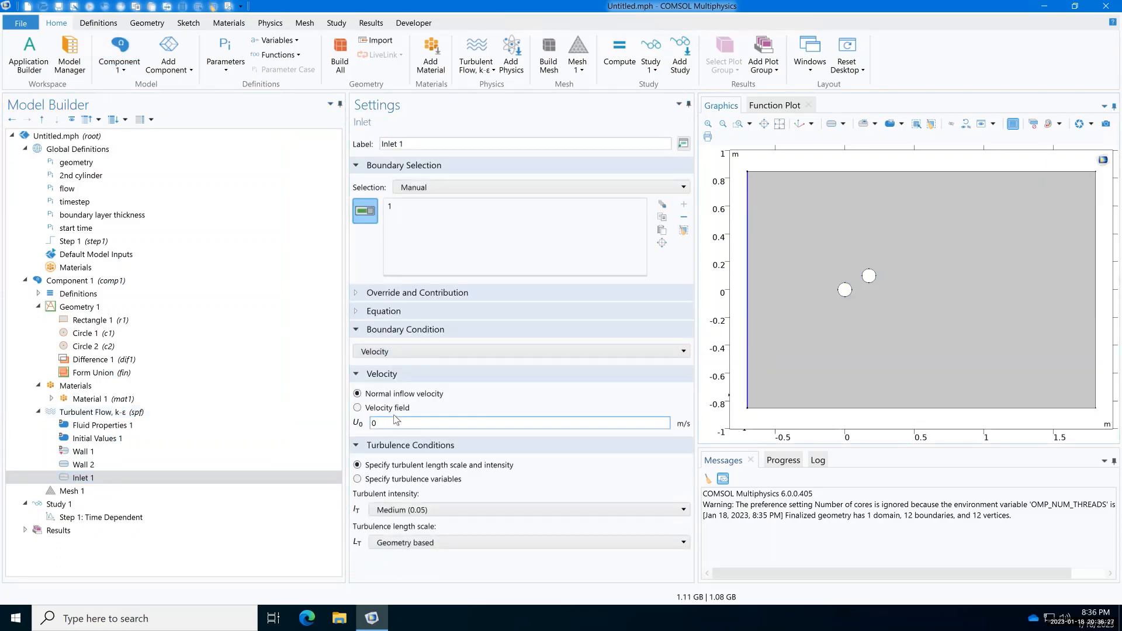
pyautogui.doubleClick(372, 422)
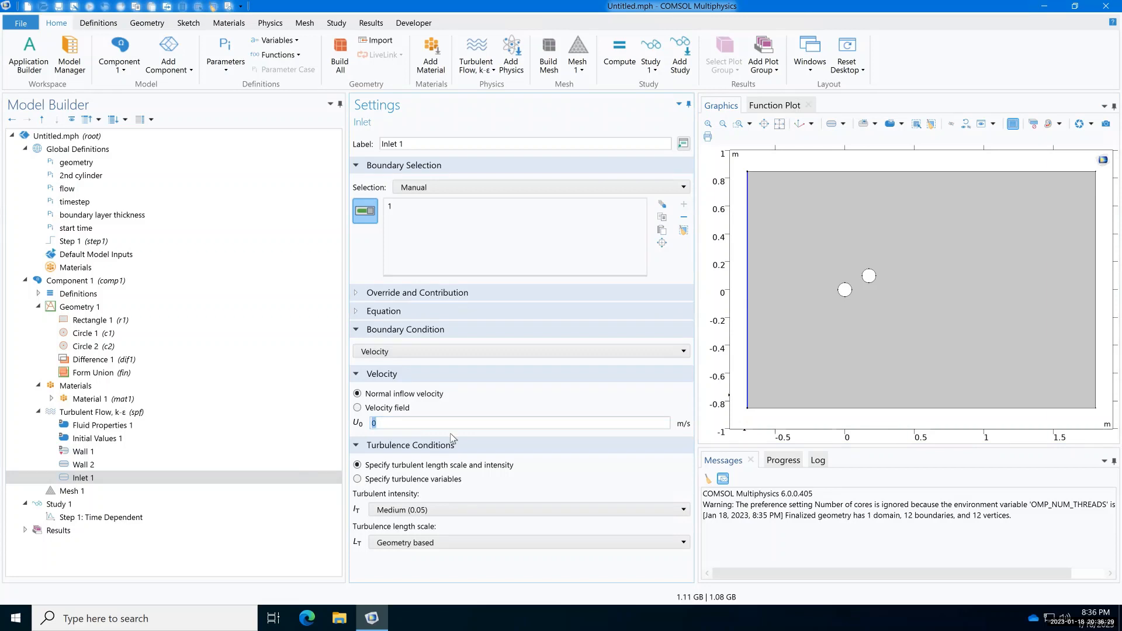
pyautogui.write('U*set')
pyautogui.press('BackSpace')
pyautogui.press('BackSpace')
pyautogui.write('tep1(t[1/s')
# Step: Add an Outlet condition to the turbulent flow physics on the channel's right boundary
pyautogui.click(79, 413)
pyautogui.rightClick(79, 414)
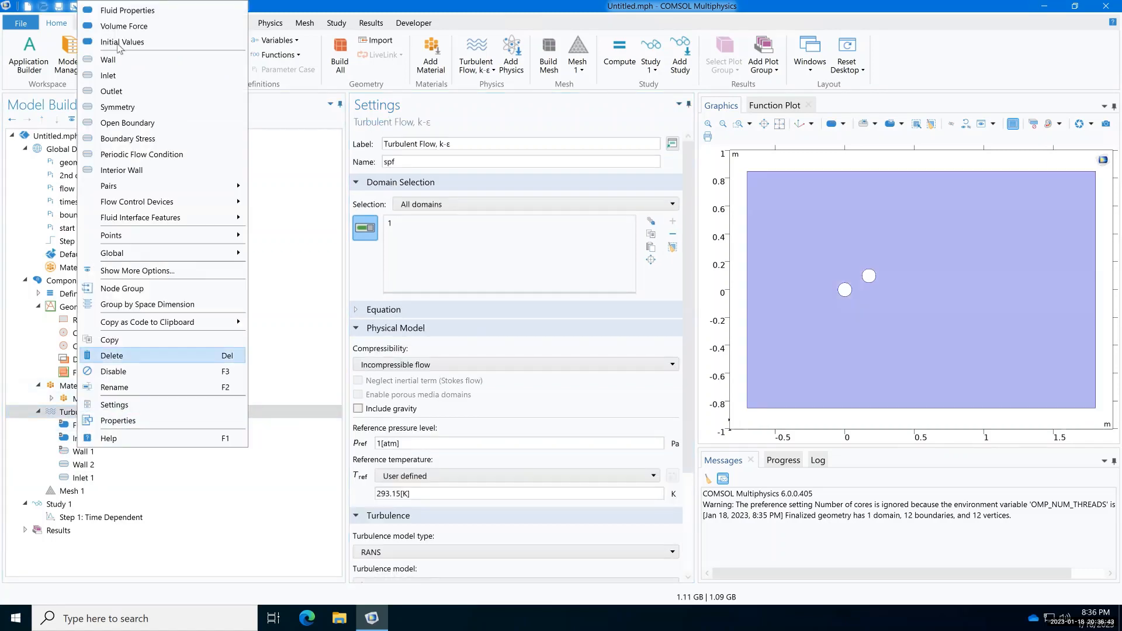
pyautogui.click(111, 91)
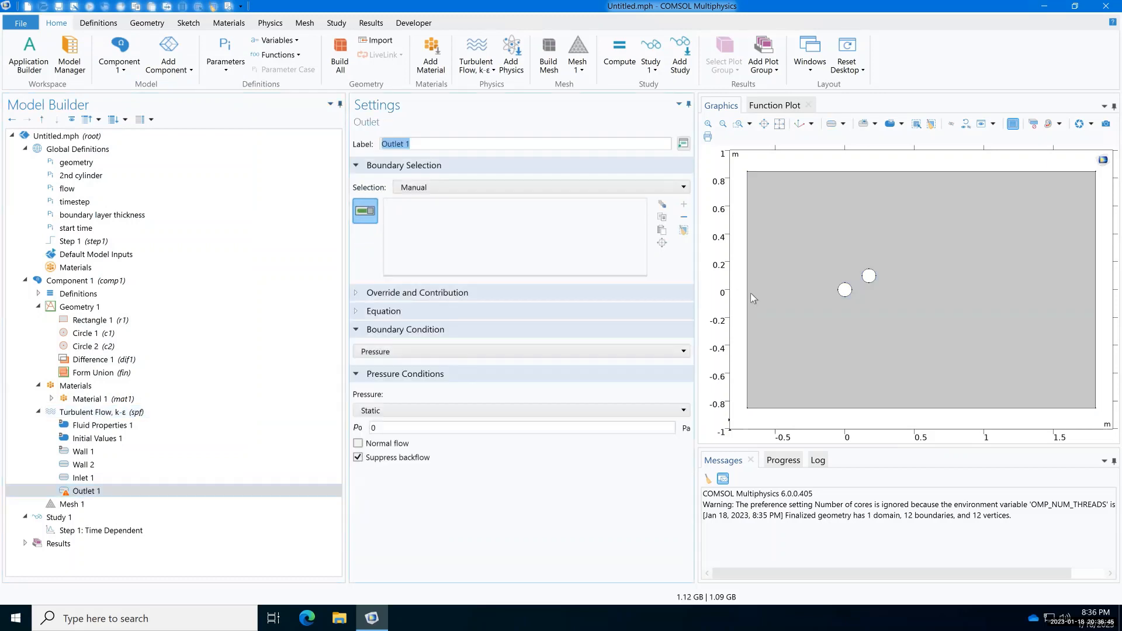
pyautogui.click(1095, 311)
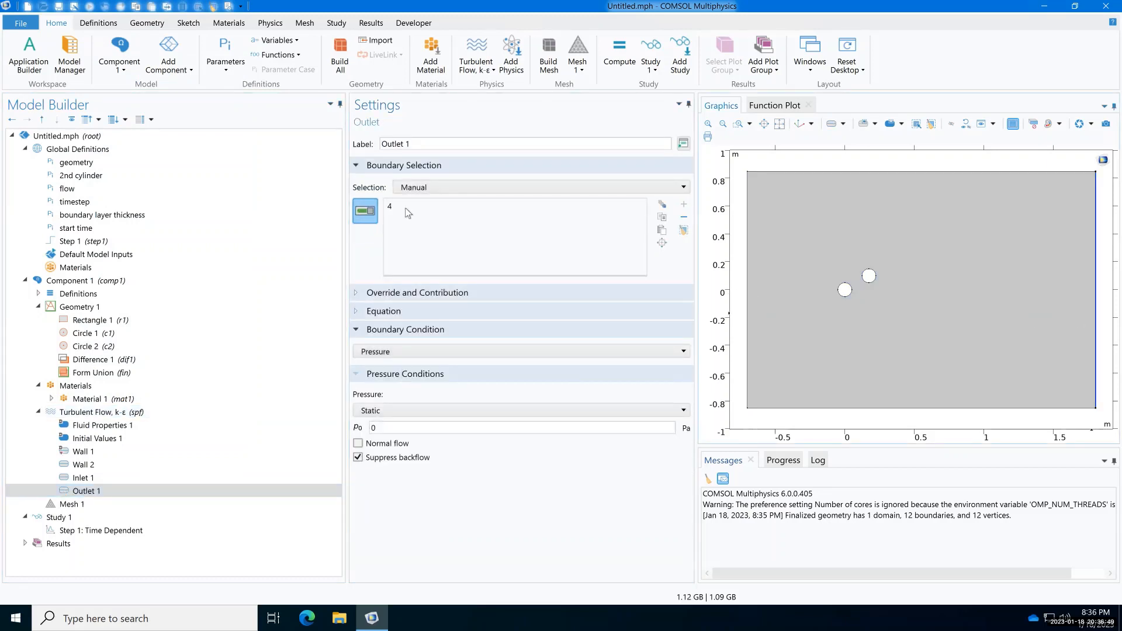
pyautogui.click(88, 412)
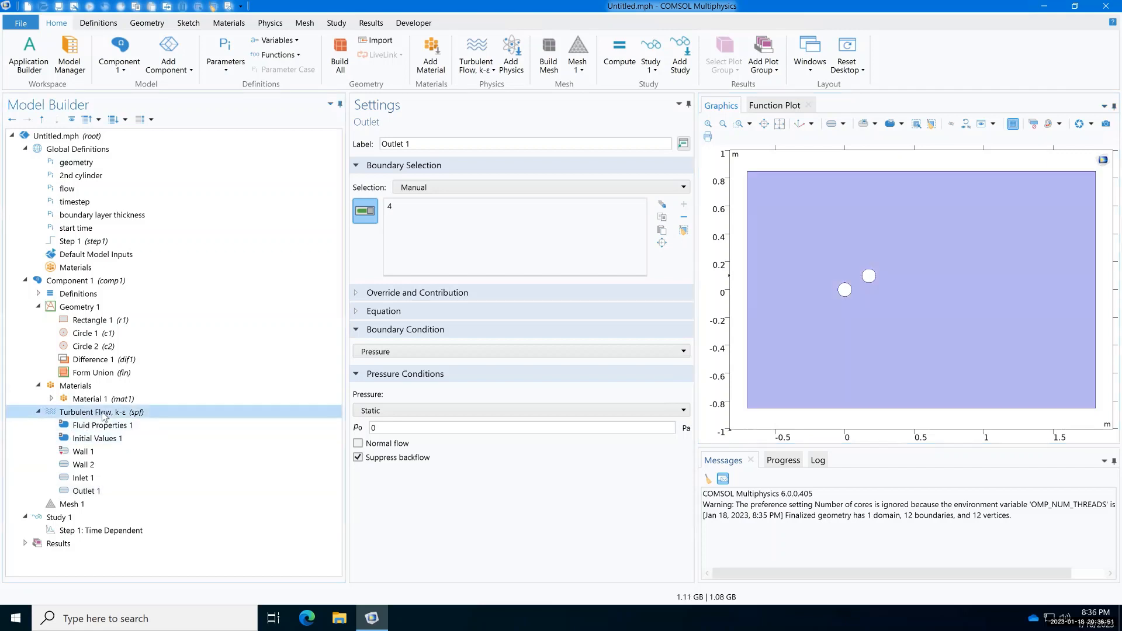
# Step: Set the element size of the physics-controlled Mesh 1 to Extra fine and build the mesh
pyautogui.click(98, 502)
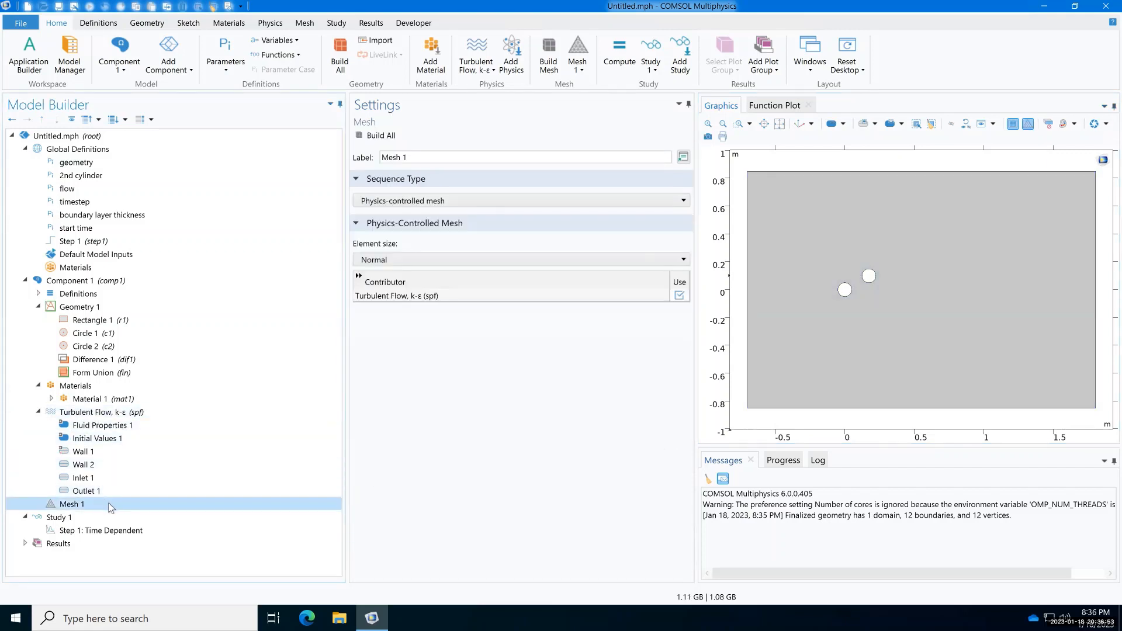
pyautogui.rightClick(110, 502)
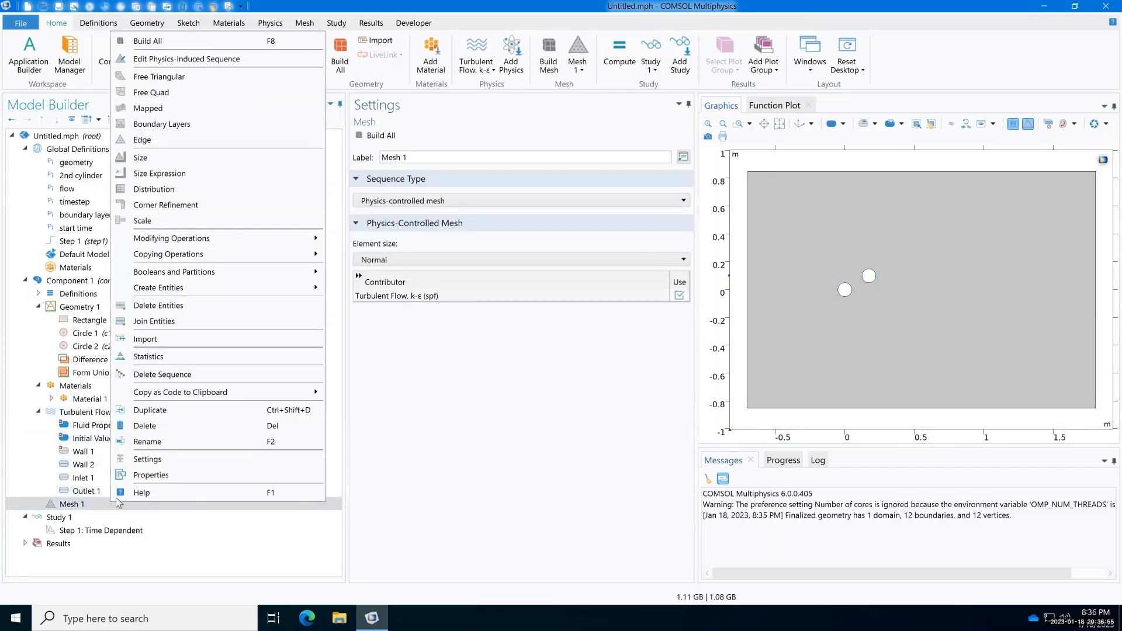
pyautogui.click(441, 366)
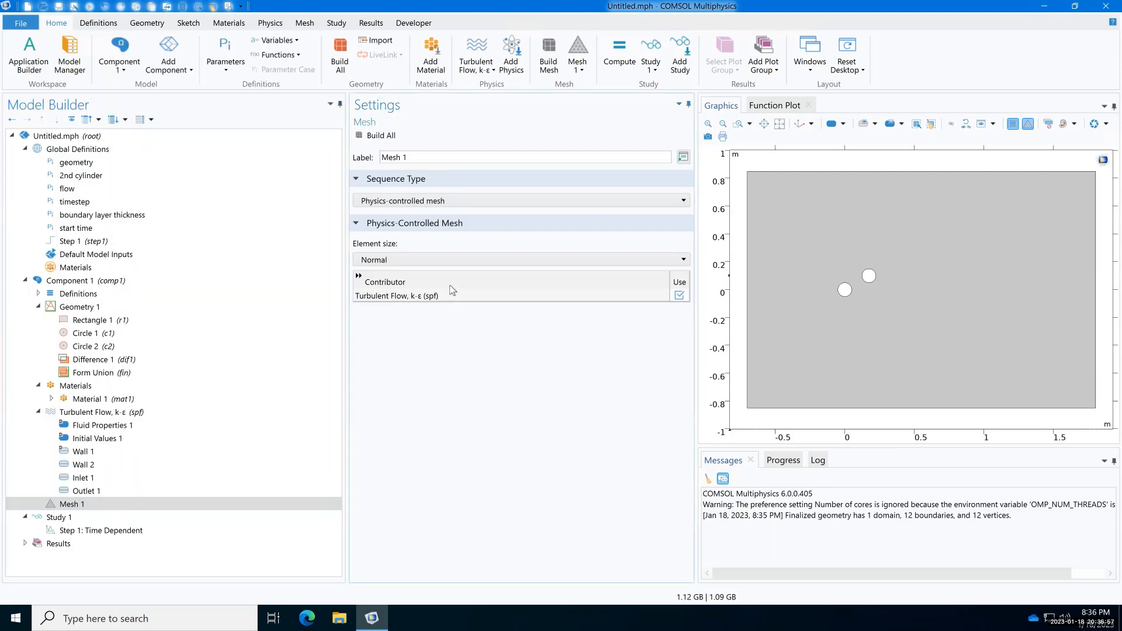
pyautogui.click(457, 259)
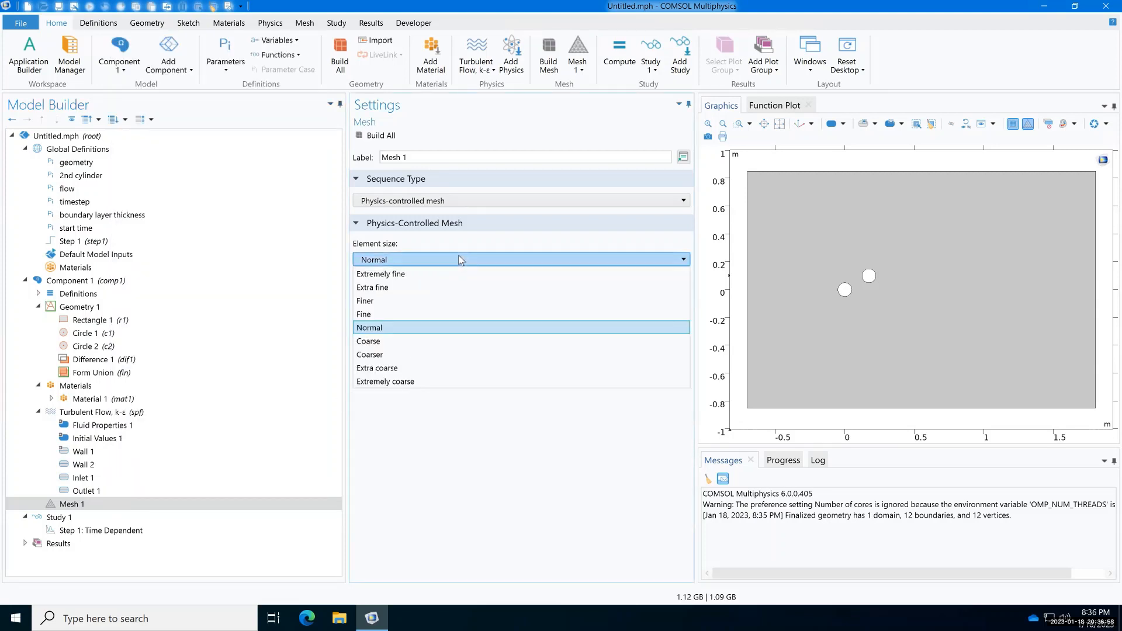
pyautogui.click(394, 287)
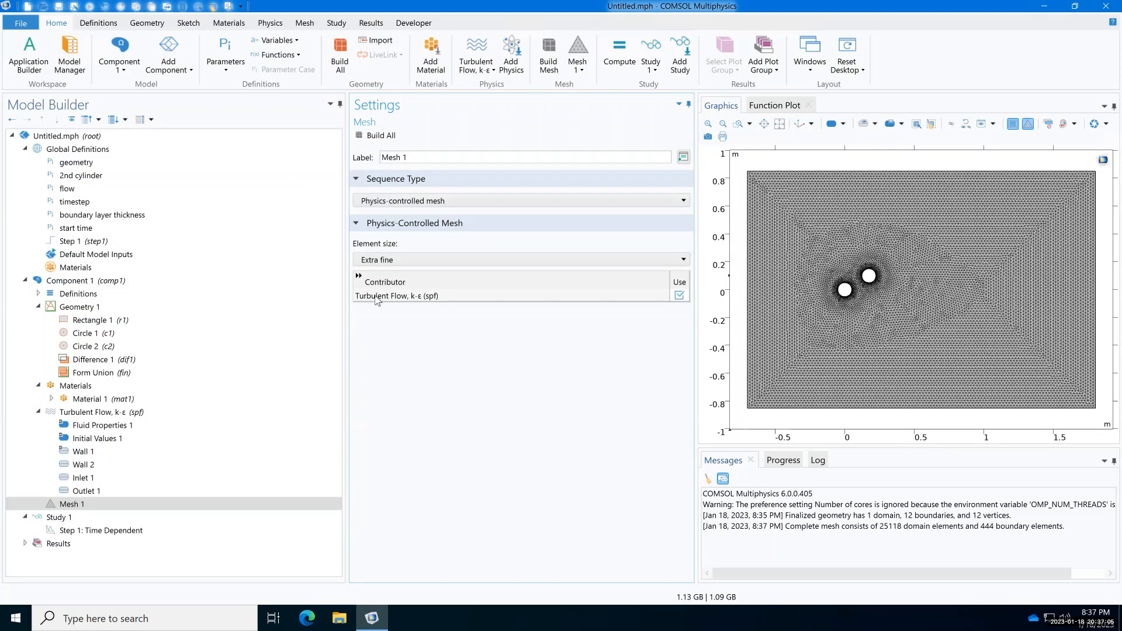
# Step: Switch Mesh 1 to a user-controlled mesh and open its Size 1 and Size settings
pyautogui.click(409, 202)
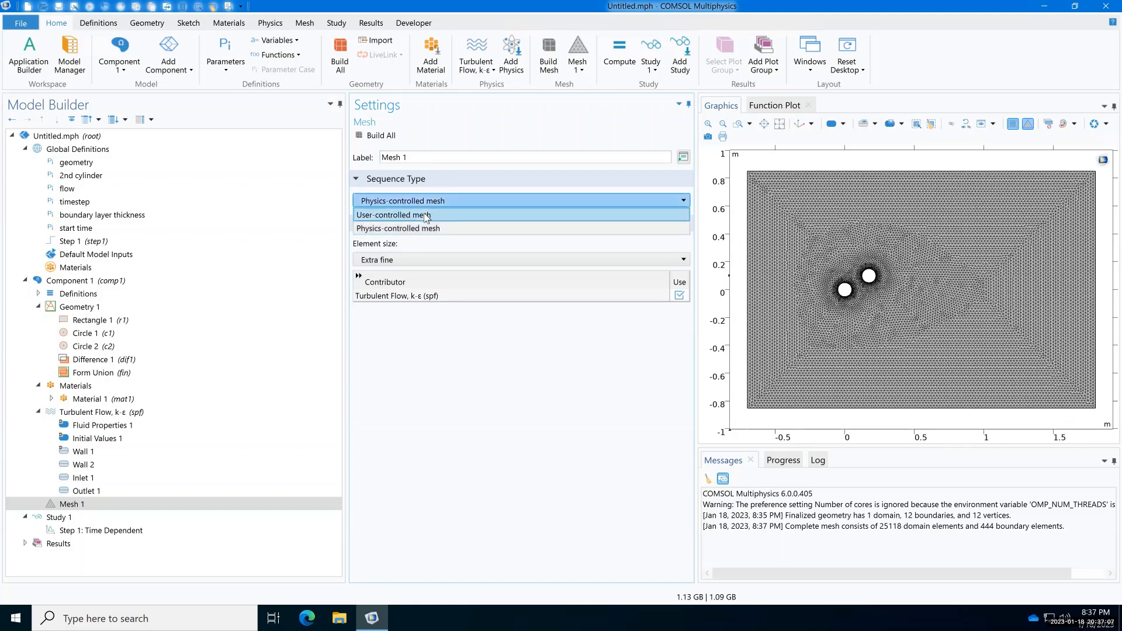
pyautogui.click(423, 213)
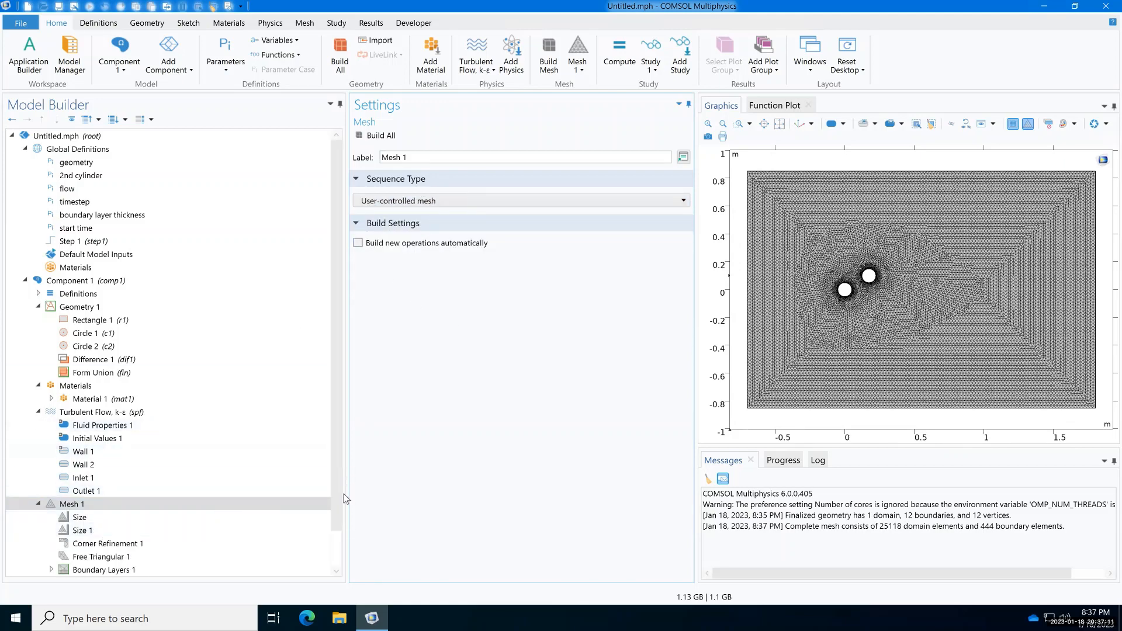
pyautogui.scroll(-1, 333, 574)
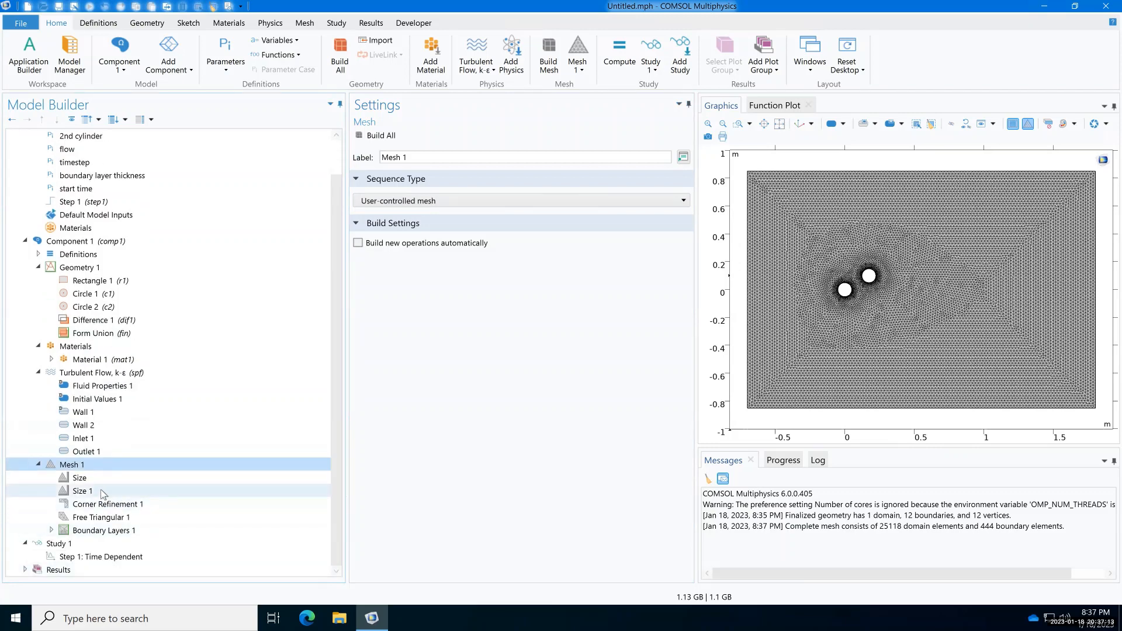
pyautogui.click(103, 494)
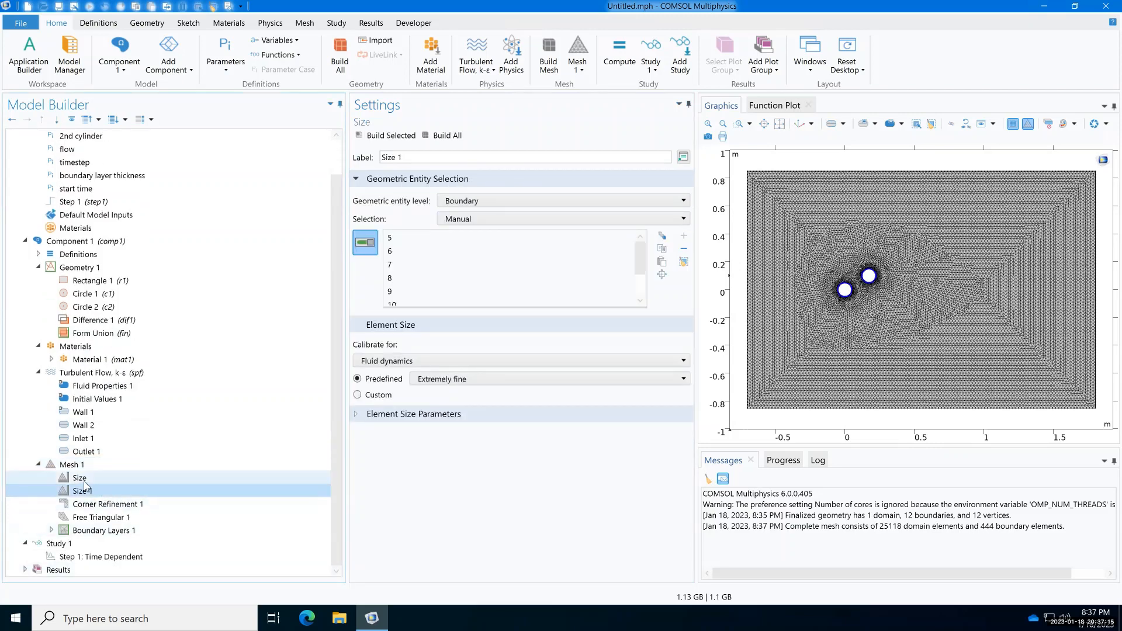
pyautogui.click(85, 483)
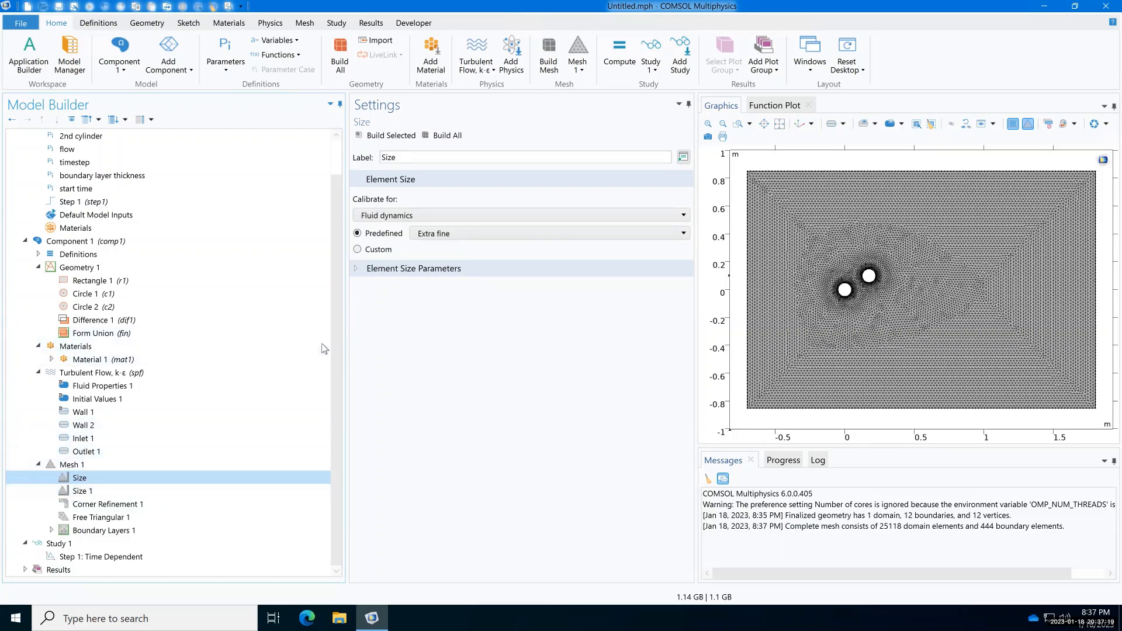
# Step: Specify the mesh boundary layer thickness by First layer and set the thickness to BLt in Boundary Layer Properties 1
pyautogui.click(52, 531)
pyautogui.scroll(-1, 336, 489)
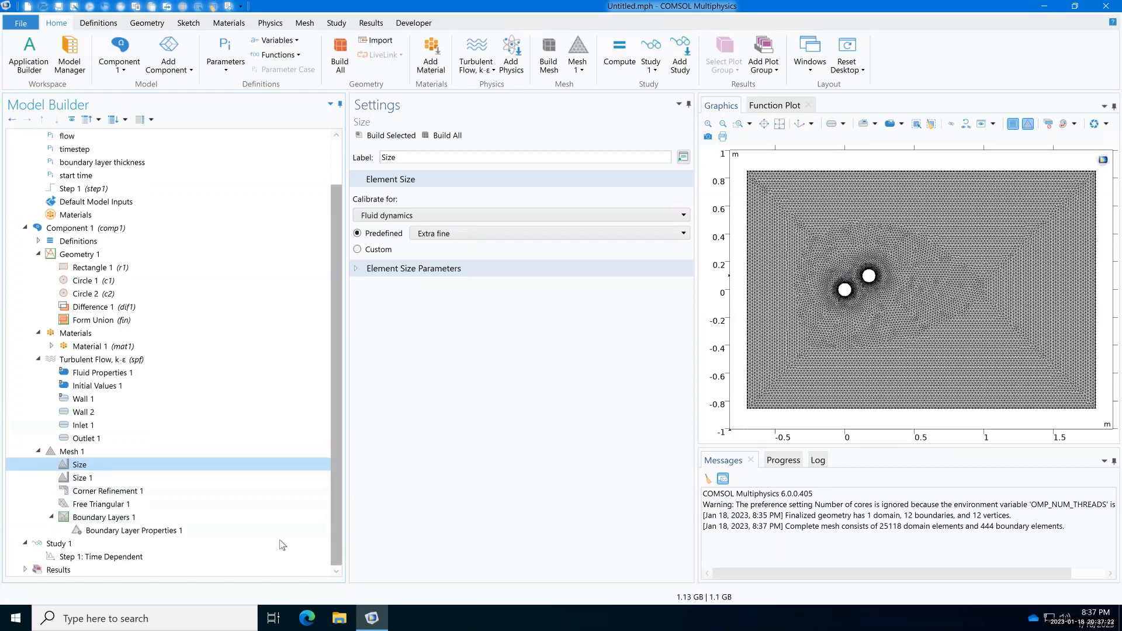
pyautogui.click(154, 531)
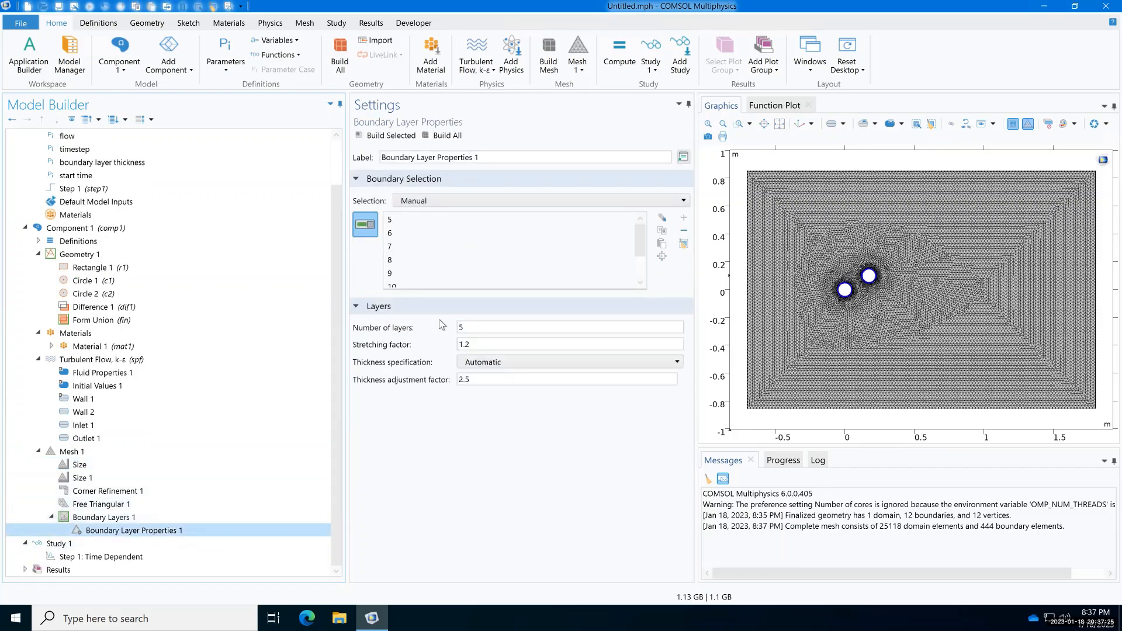
pyautogui.click(514, 362)
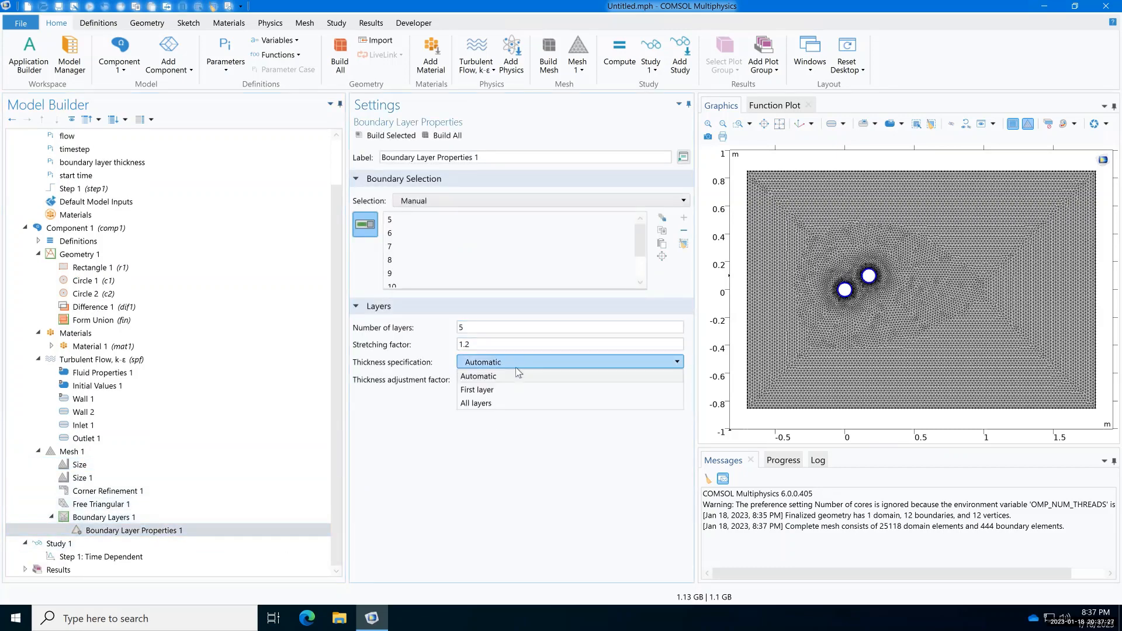
pyautogui.click(500, 388)
pyautogui.click(502, 379)
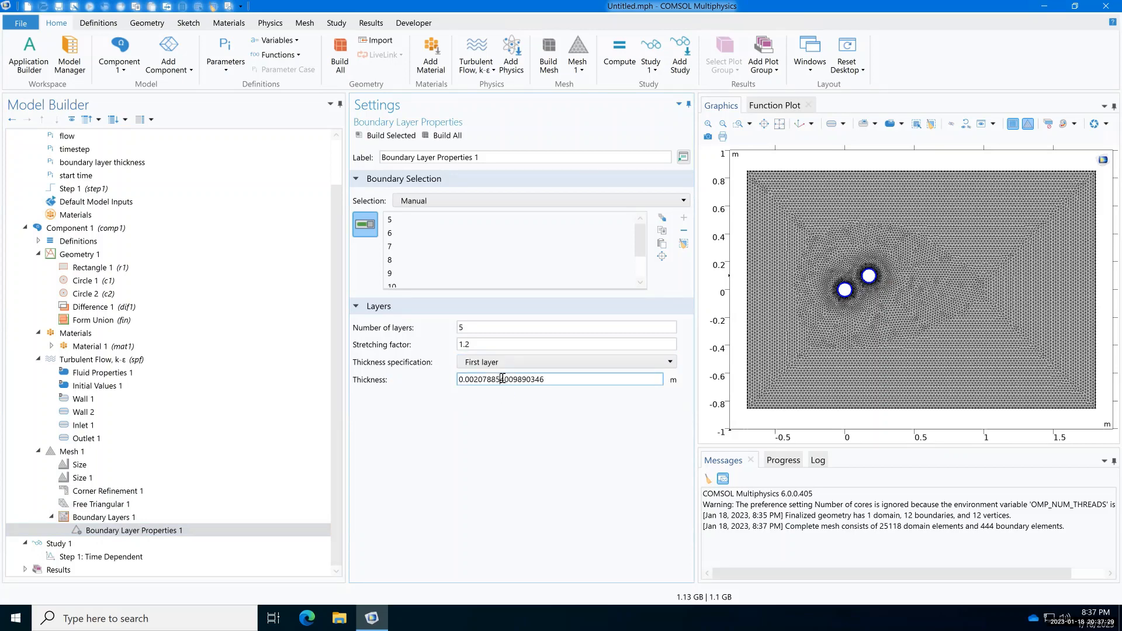
pyautogui.moveTo(563, 380); pyautogui.dragTo(456, 380)
pyautogui.write('BLt')
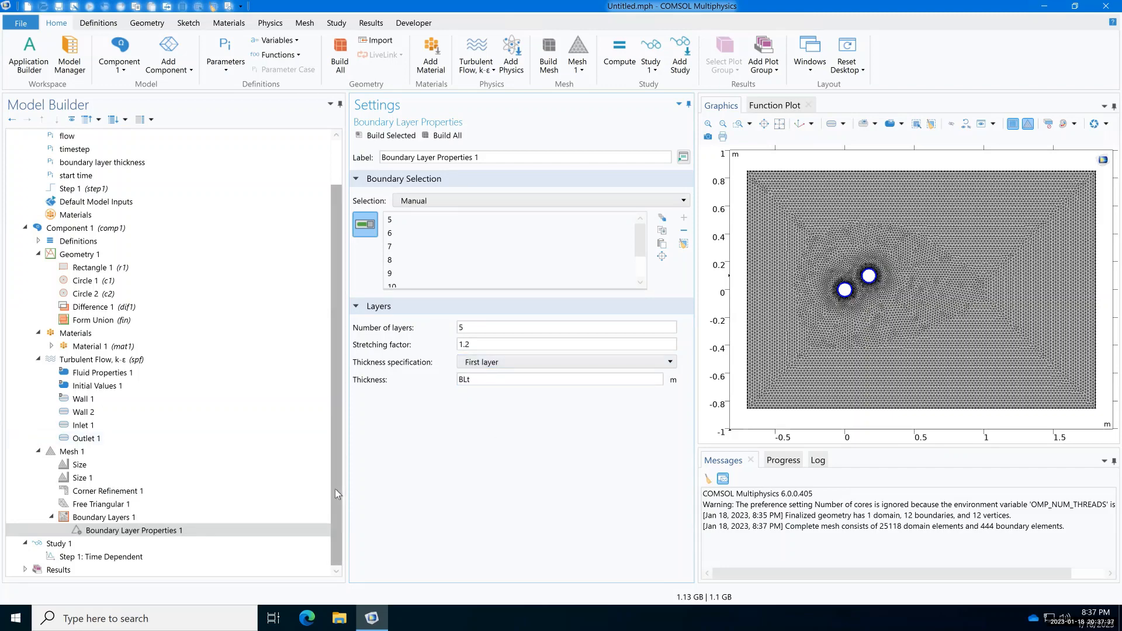
# Step: Show the default solver for Study 1 and open the Time-Dependent Solver 1 settings under Solution 1
pyautogui.click(84, 542)
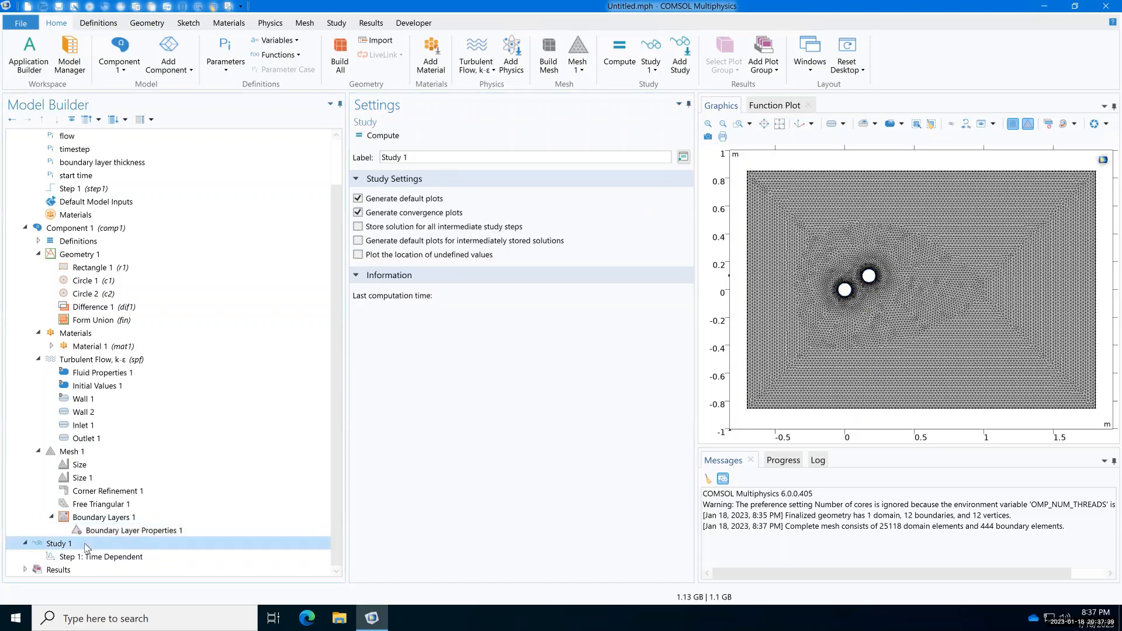
pyautogui.rightClick(86, 543)
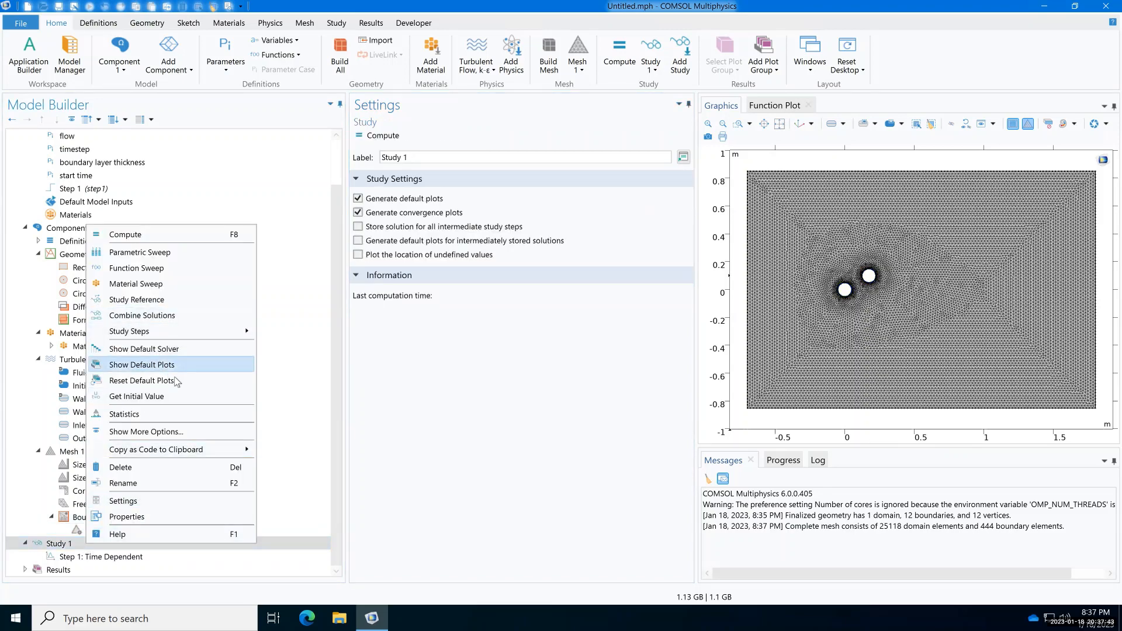
pyautogui.click(164, 349)
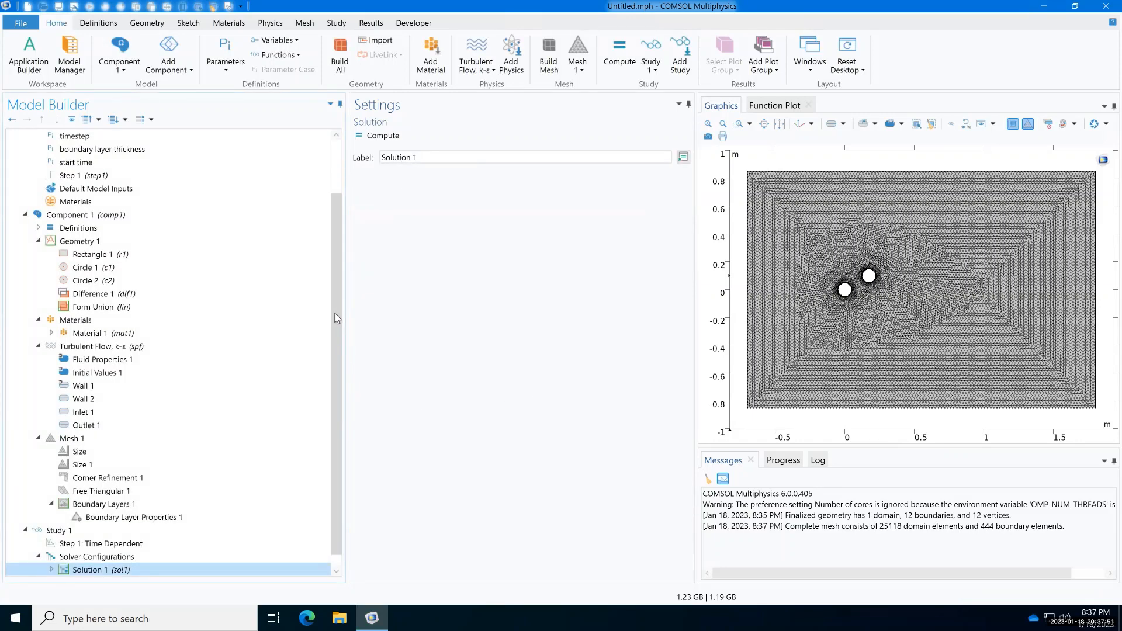
pyautogui.moveTo(334, 313); pyautogui.dragTo(337, 432)
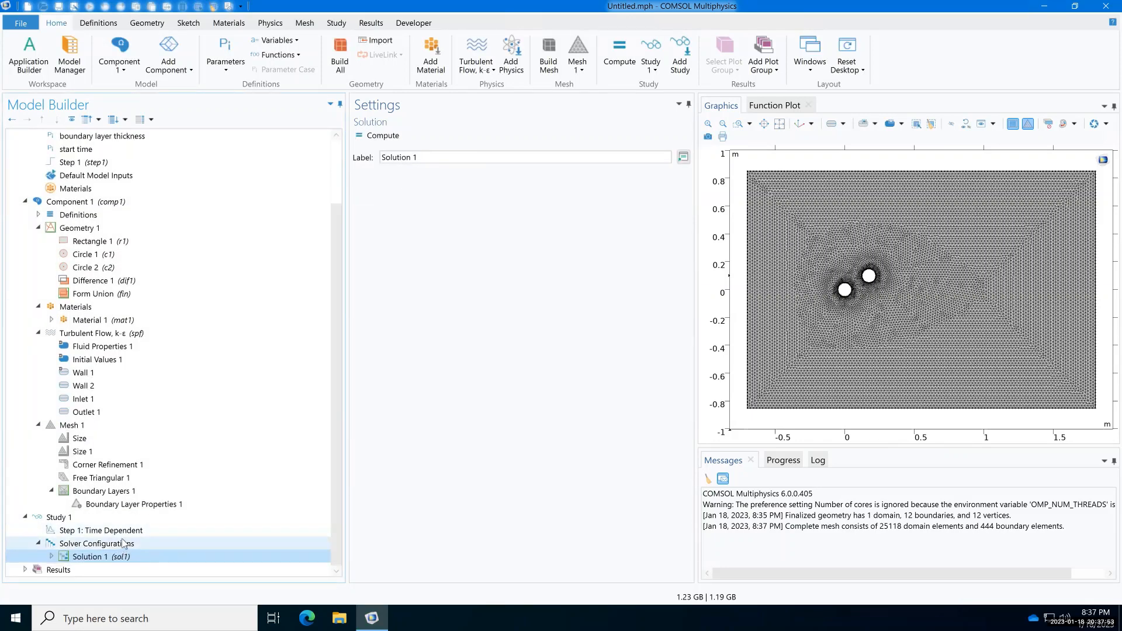
pyautogui.click(51, 557)
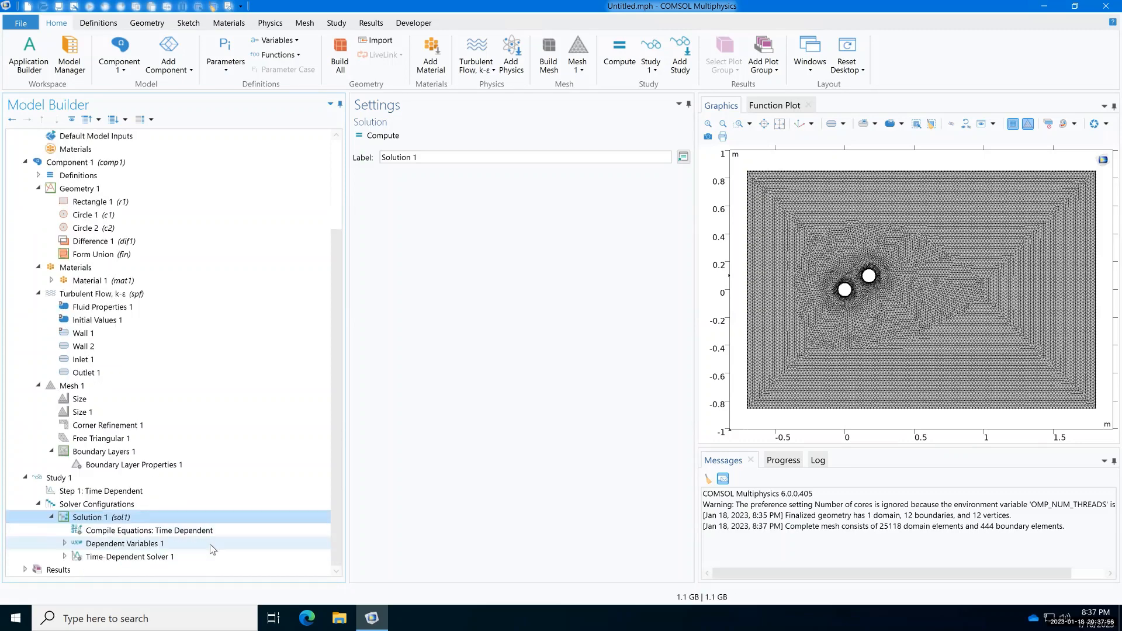
pyautogui.click(65, 556)
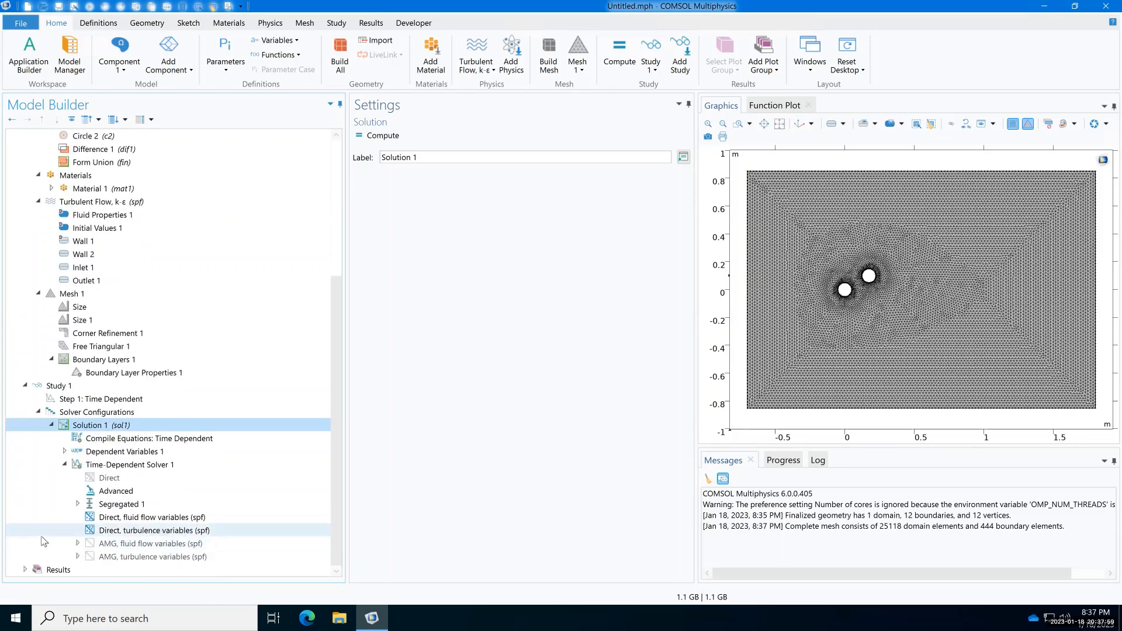
pyautogui.click(108, 466)
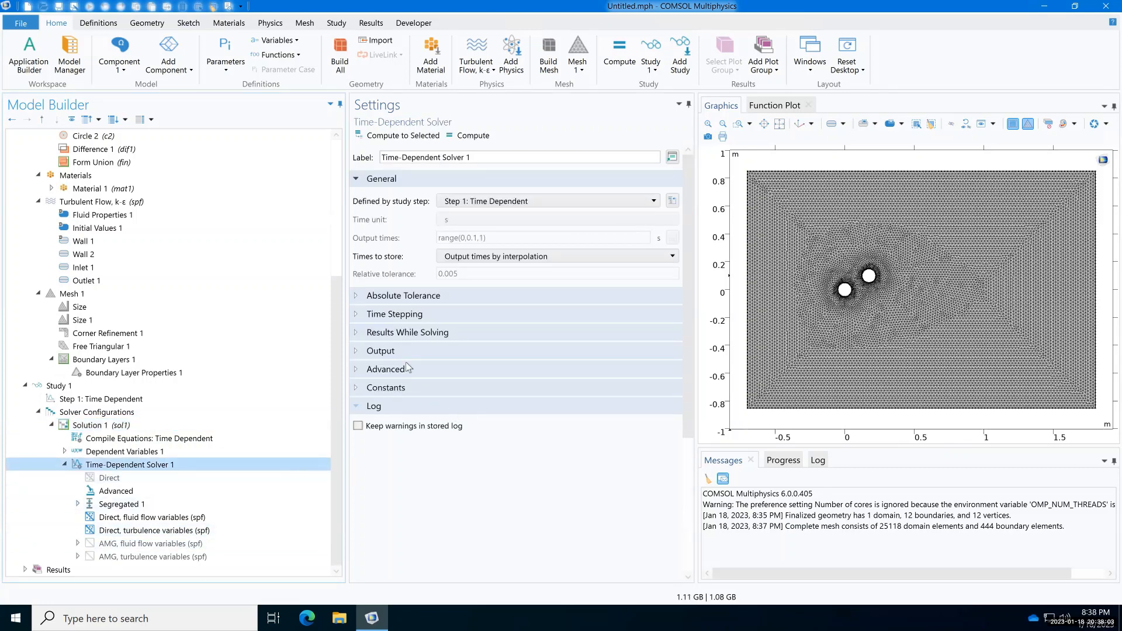
# Step: Set the steps taken by Time-Dependent Solver 1 to Intermediate in its time stepping settings
pyautogui.click(364, 316)
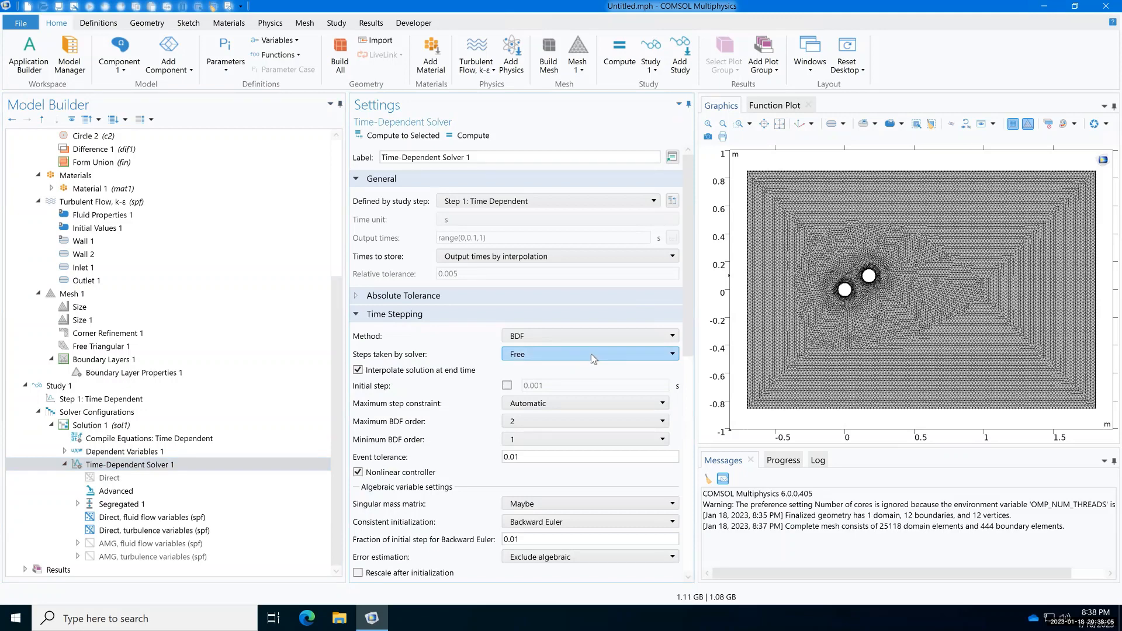
pyautogui.click(592, 354)
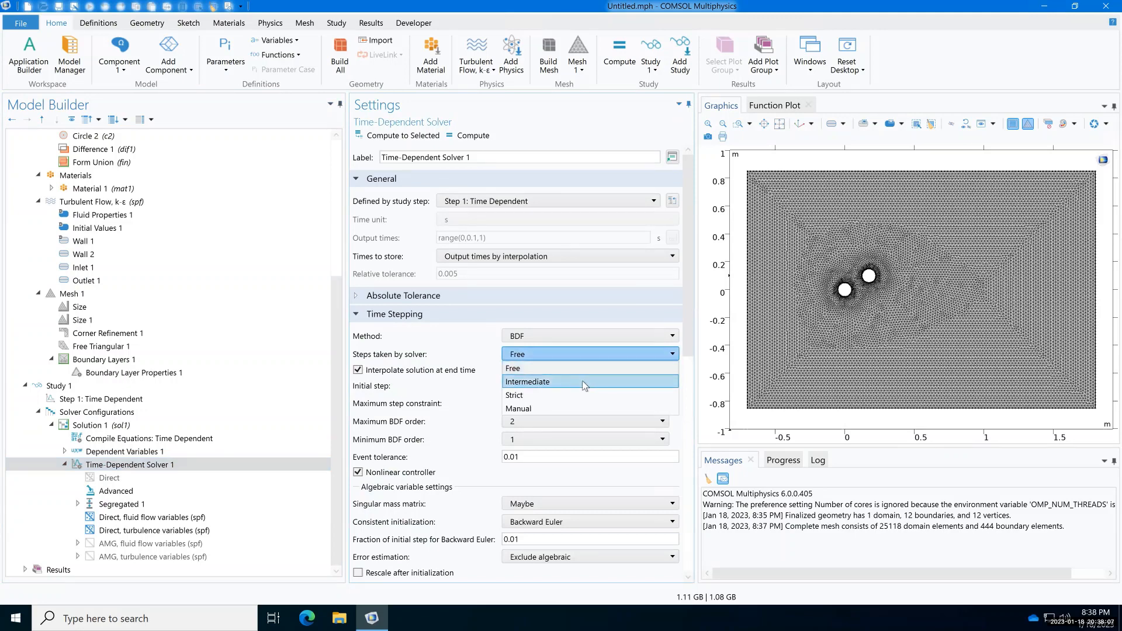
pyautogui.click(582, 381)
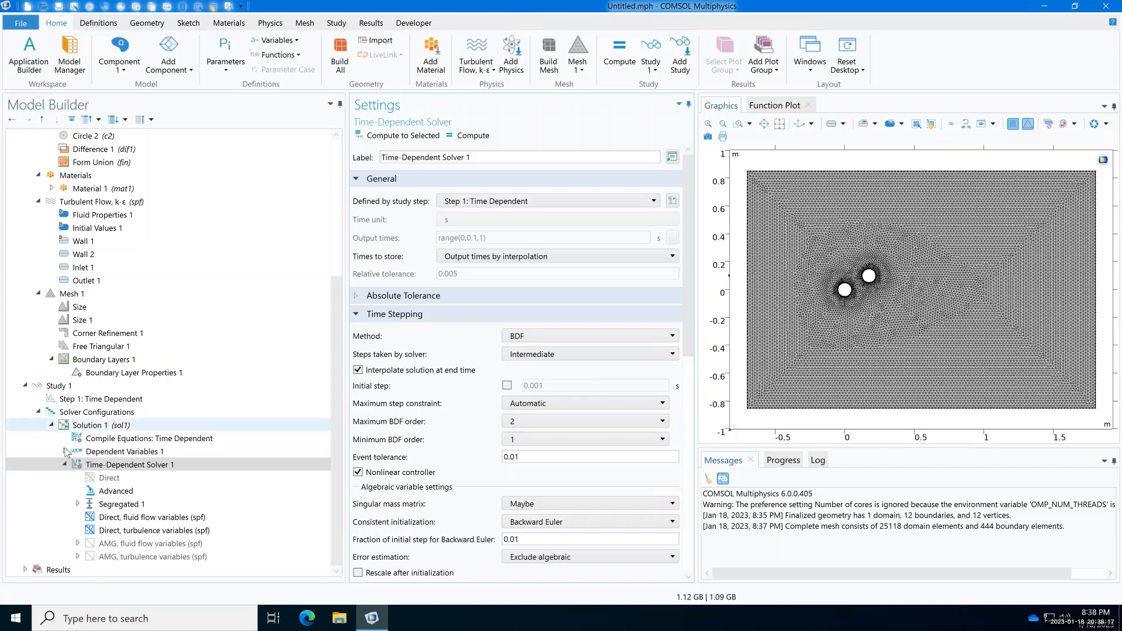
pyautogui.click(65, 465)
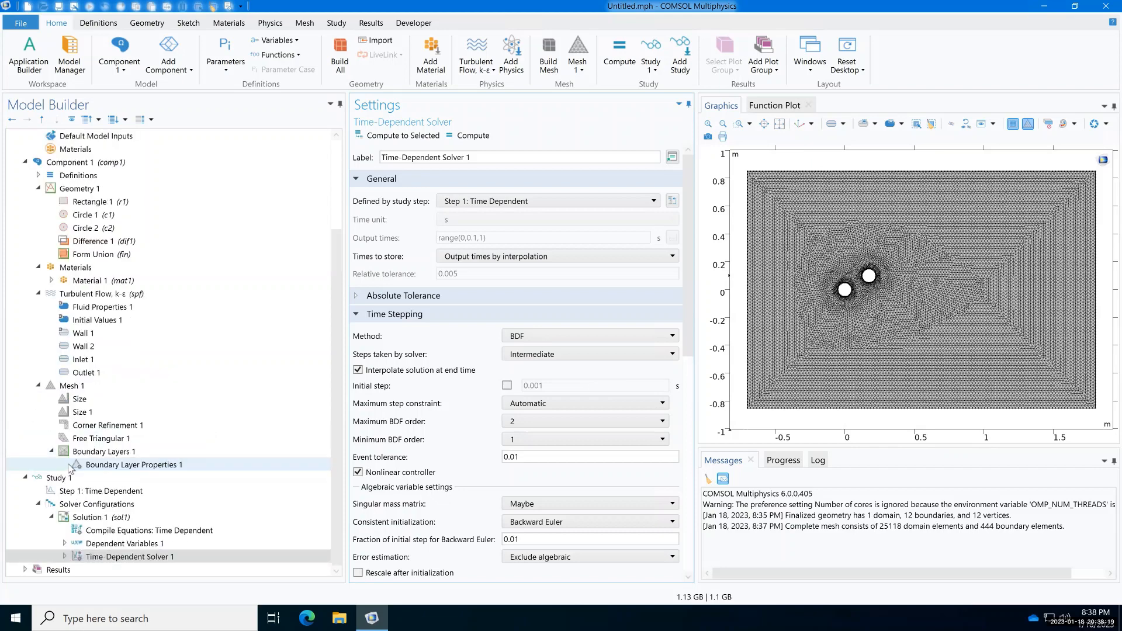
# Step: Set the Time Dependent step's output times to range(0,0.2, time_st-0.2) range(time_st, deltaT, time_st+fin) and disable default plot generation for Study 1
pyautogui.click(91, 492)
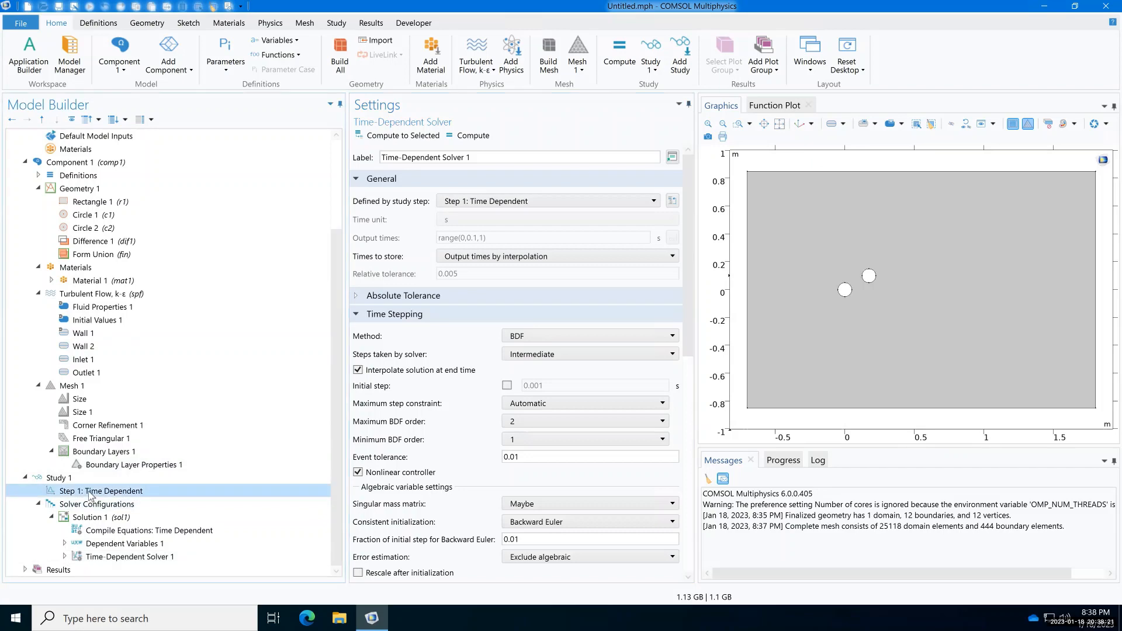
pyautogui.click(479, 219)
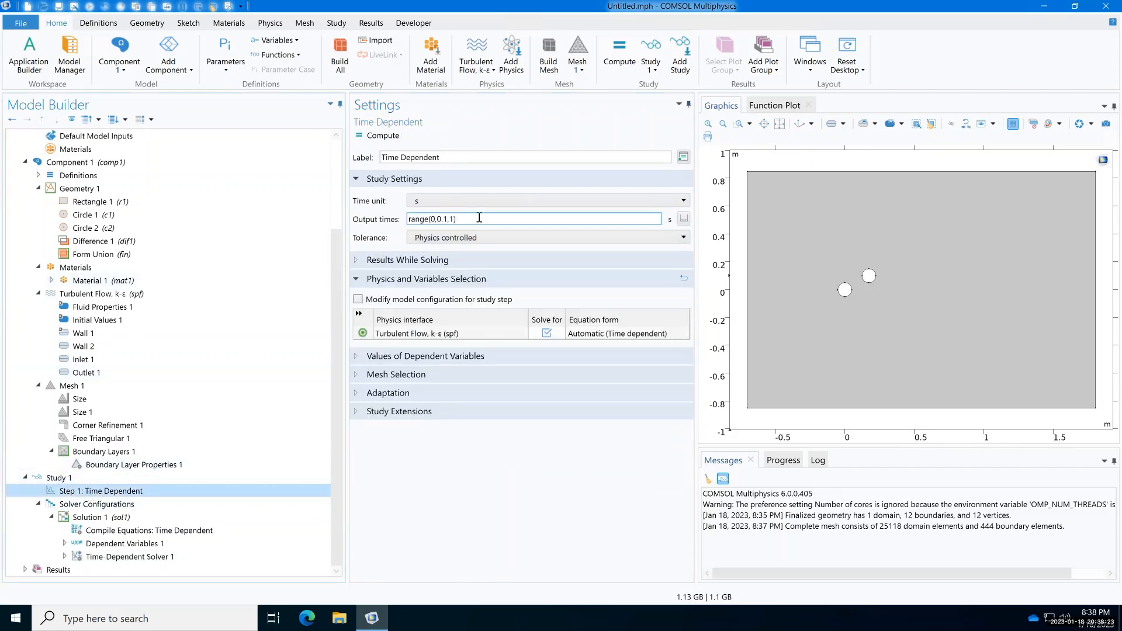
pyautogui.moveTo(473, 218); pyautogui.dragTo(390, 224)
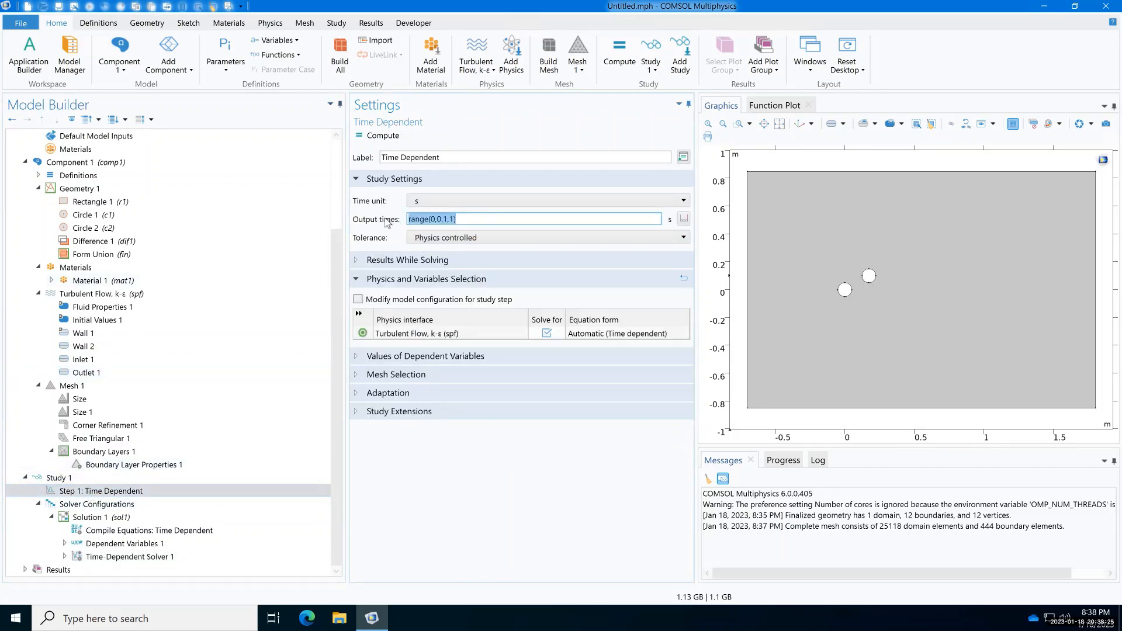
pyautogui.write('r')
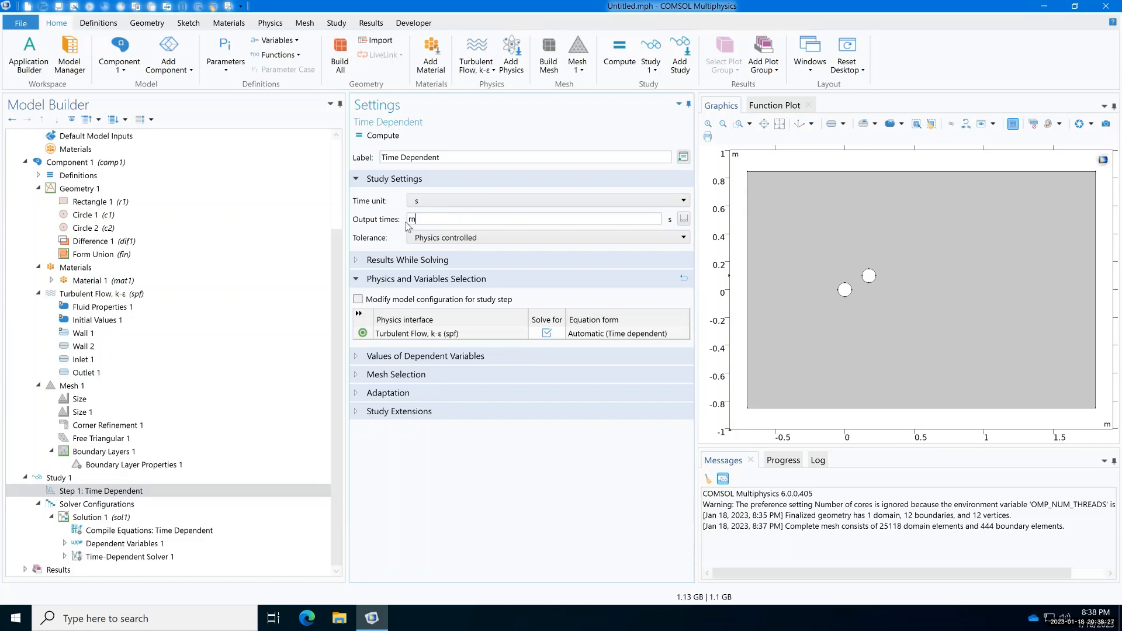
pyautogui.write('ange(0,0.2, time_st-0.2) range(time')
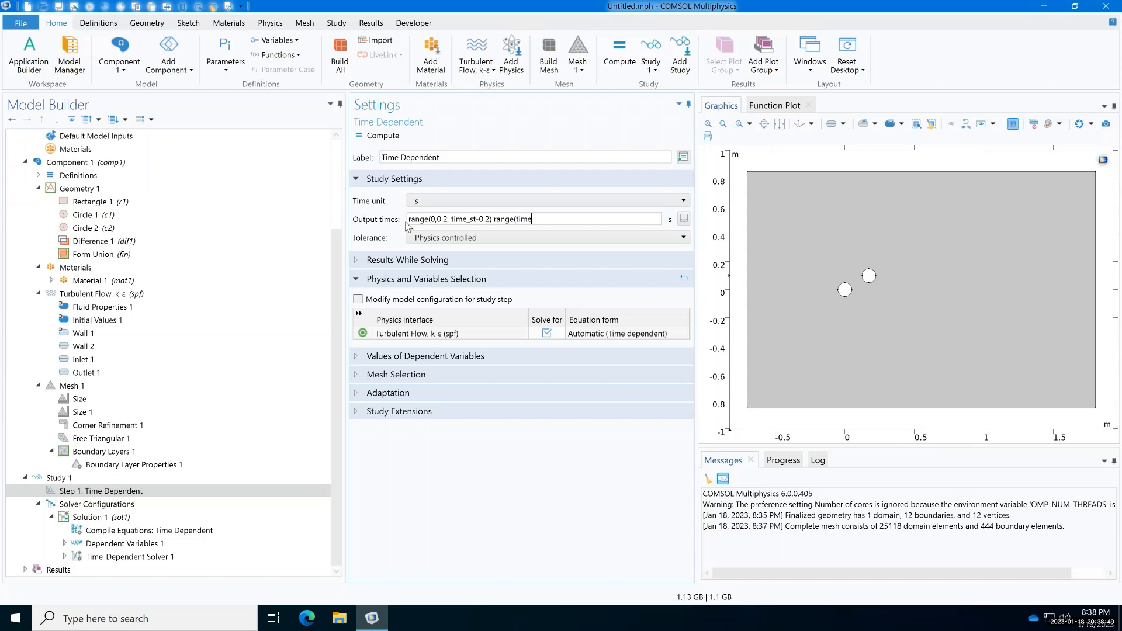
pyautogui.write('_st')
pyautogui.write(', deltaT, time_st+fin)')
pyautogui.click(104, 491)
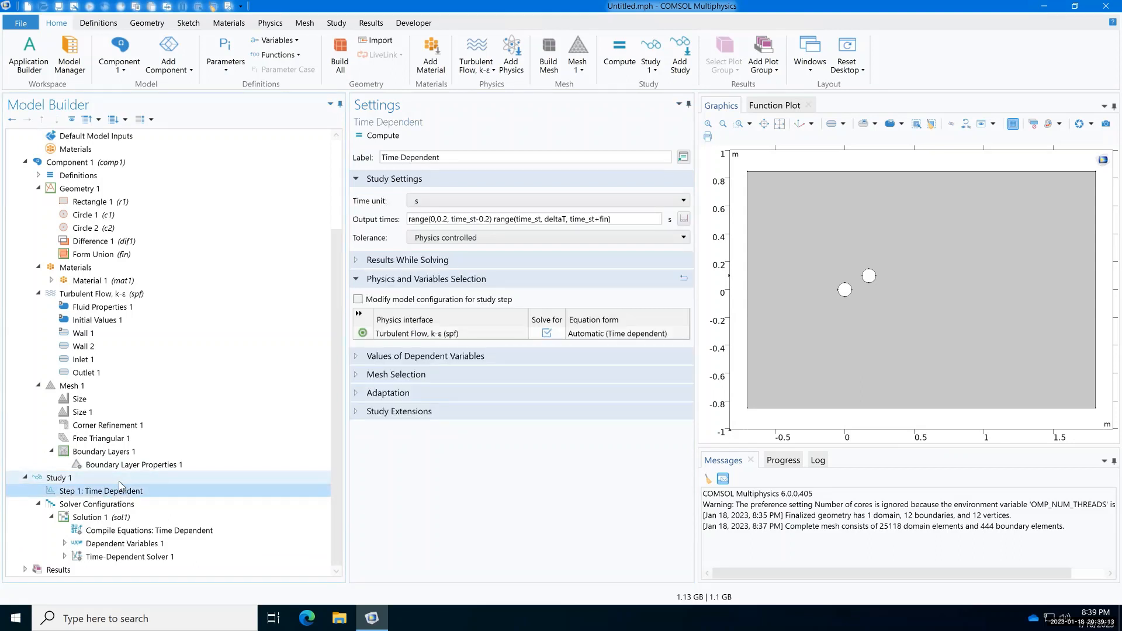
pyautogui.click(71, 478)
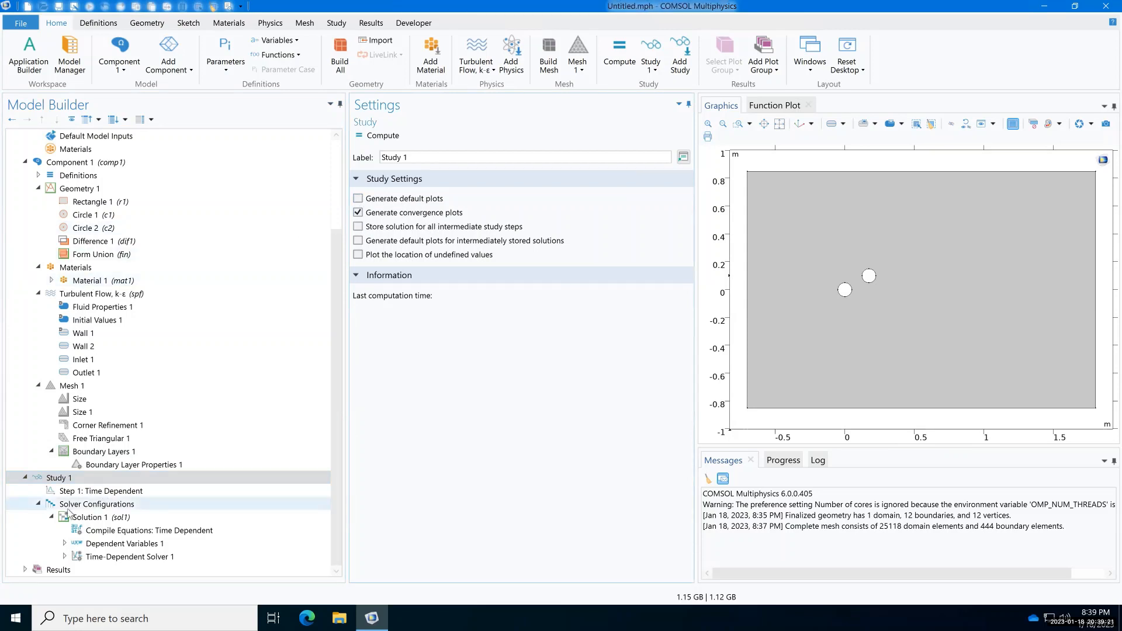
# Step: Add a 2D plot group to the results and add a Surface plot to it
pyautogui.click(25, 570)
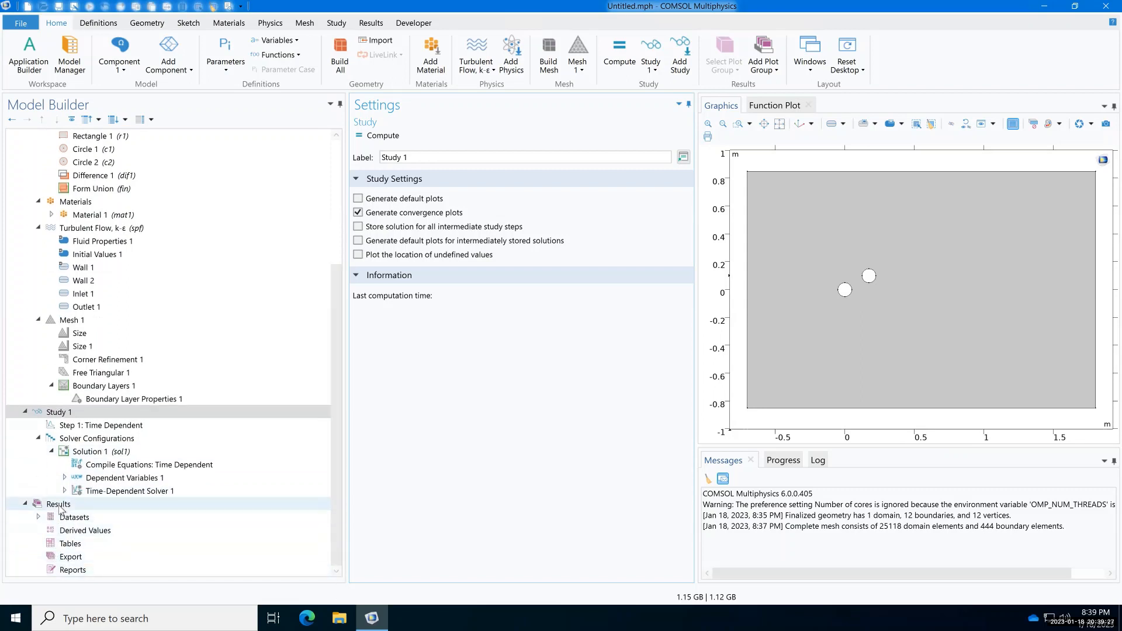
pyautogui.click(58, 504)
pyautogui.rightClick(61, 504)
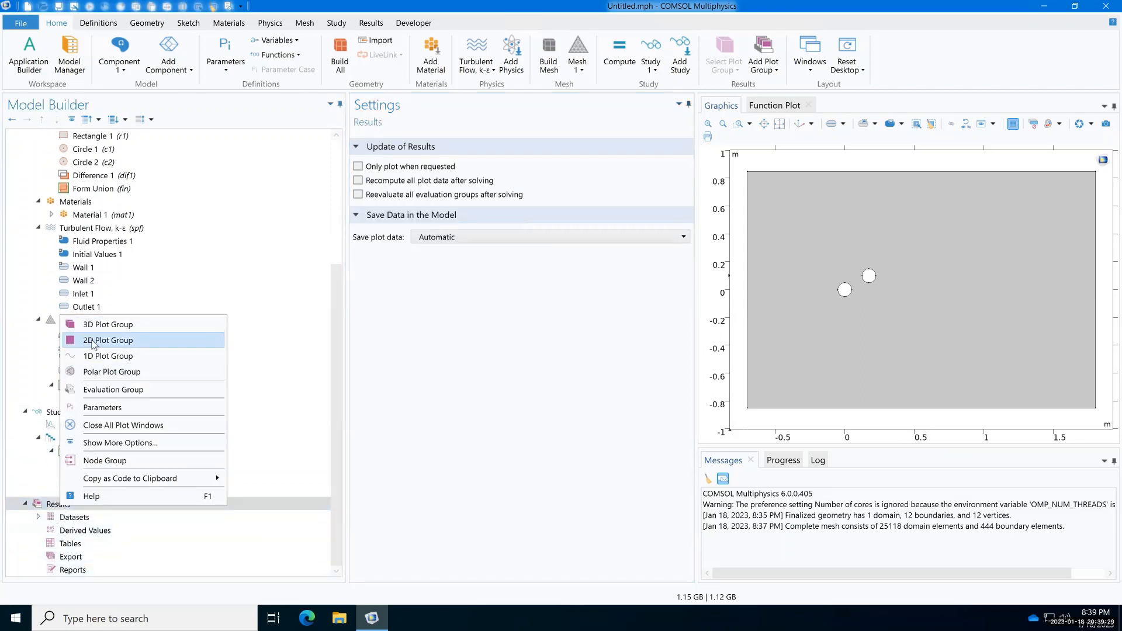
pyautogui.click(88, 340)
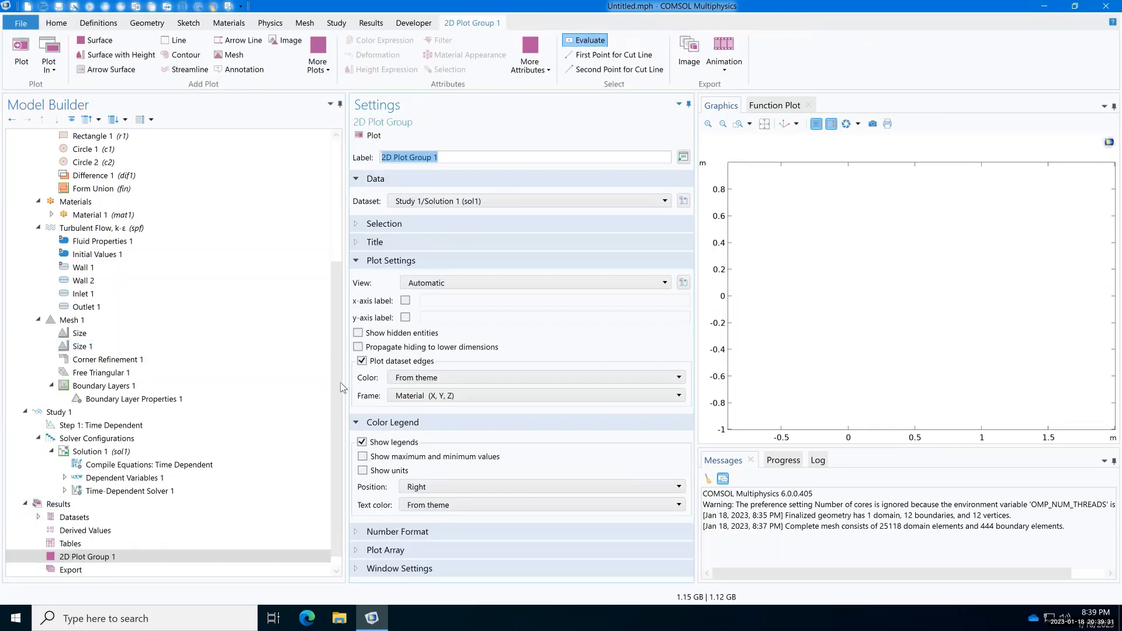
pyautogui.scroll(-1, 124, 504)
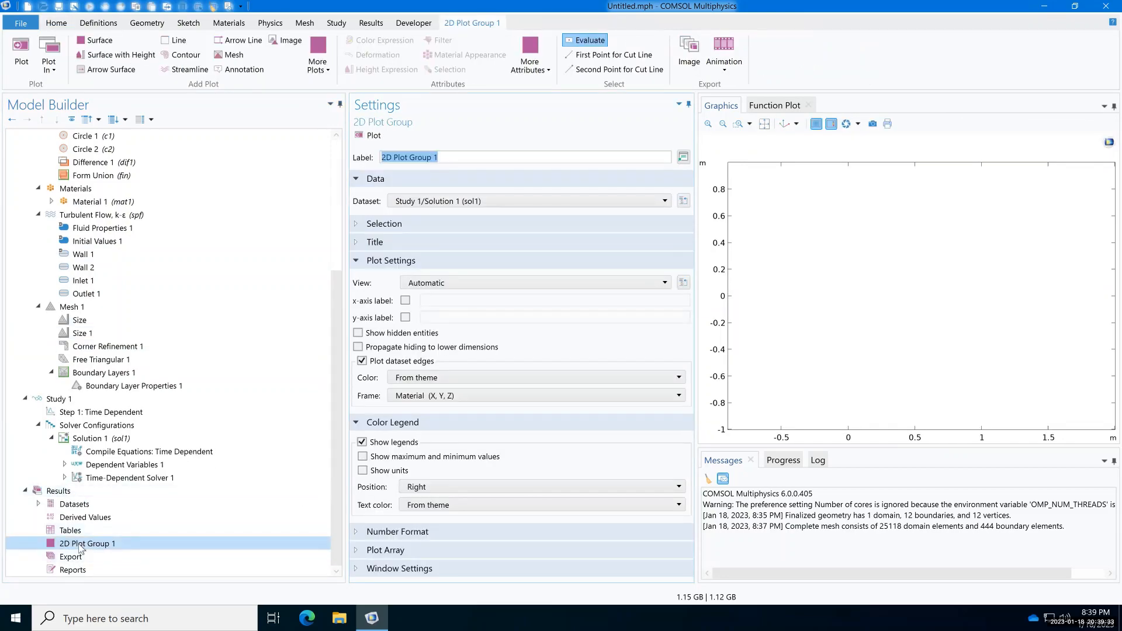
pyautogui.rightClick(80, 549)
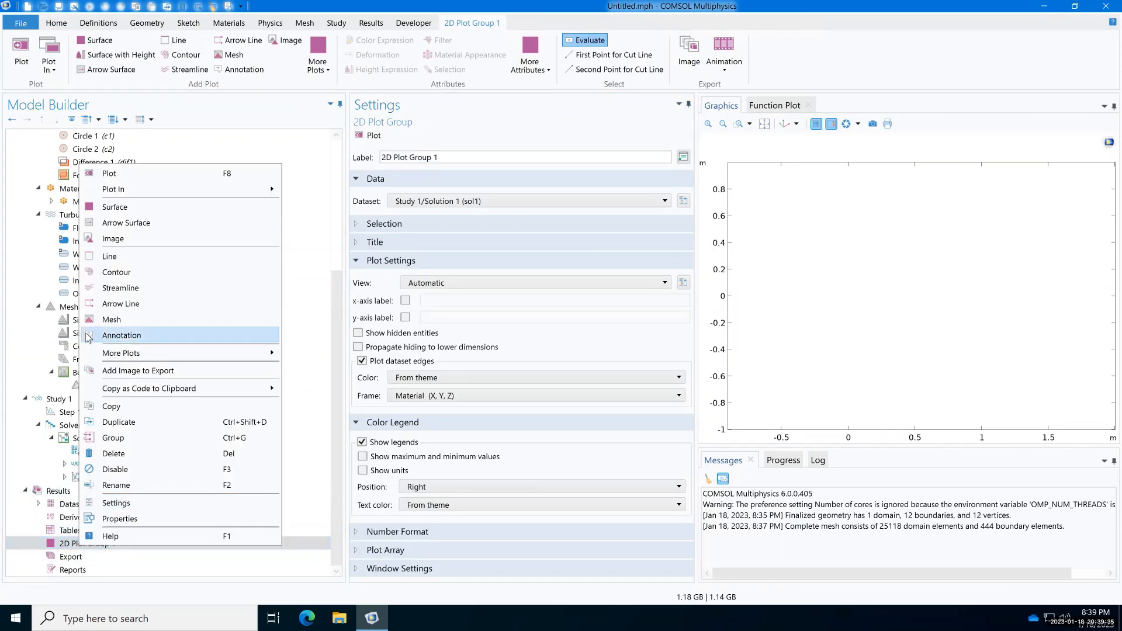
pyautogui.click(105, 206)
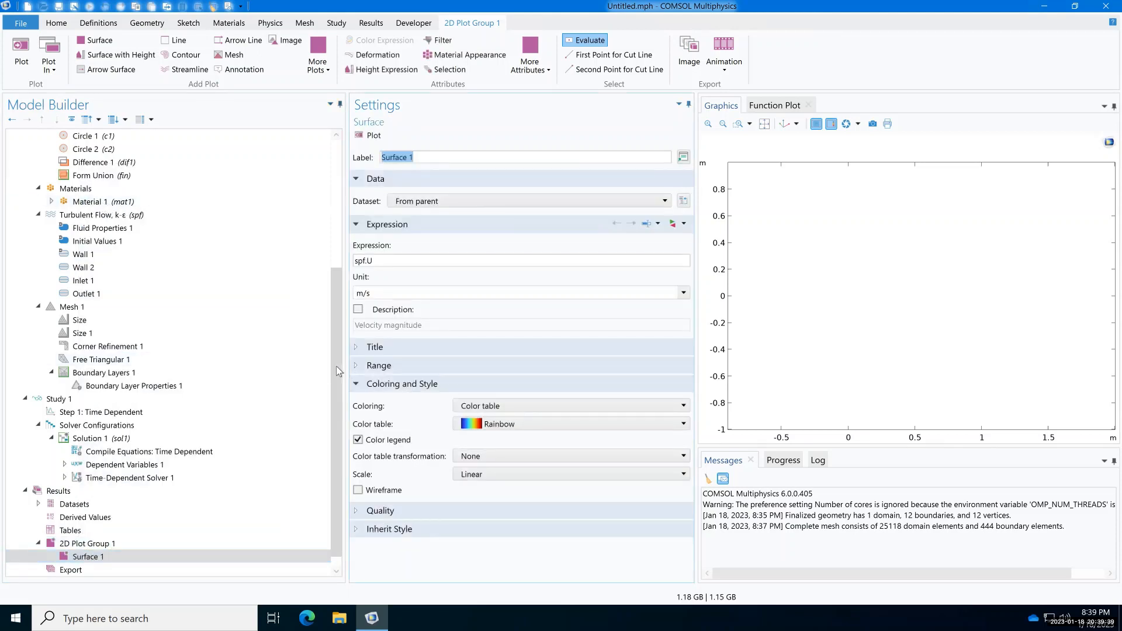
# Step: Set the color table of the Surface 1 plot to WaveClassic
pyautogui.click(501, 425)
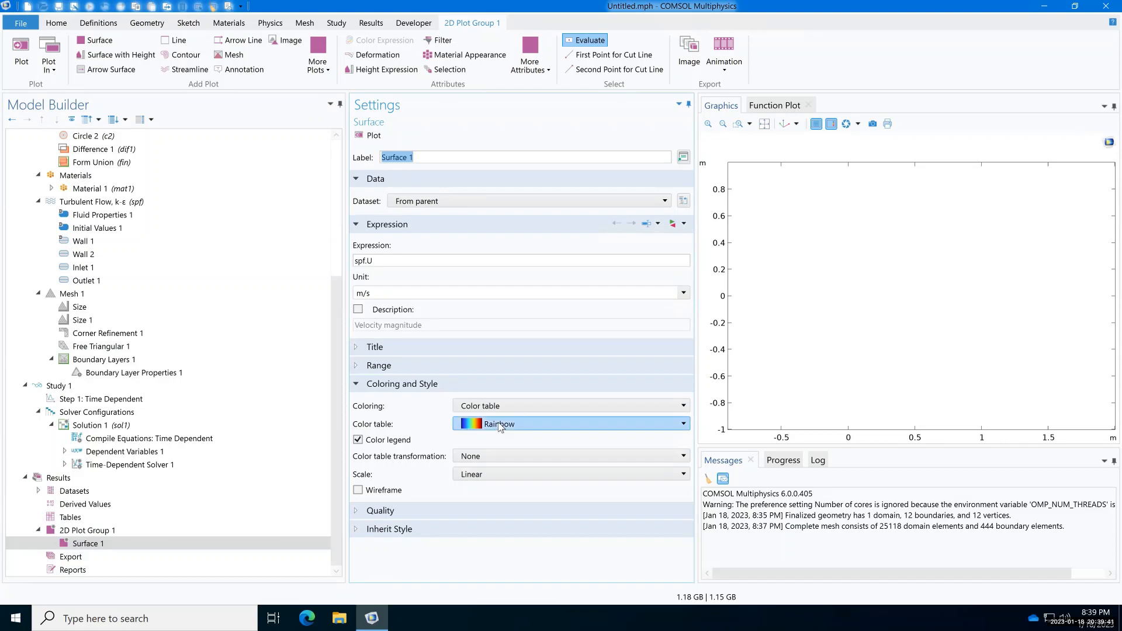
pyautogui.scroll(-5, 536, 358)
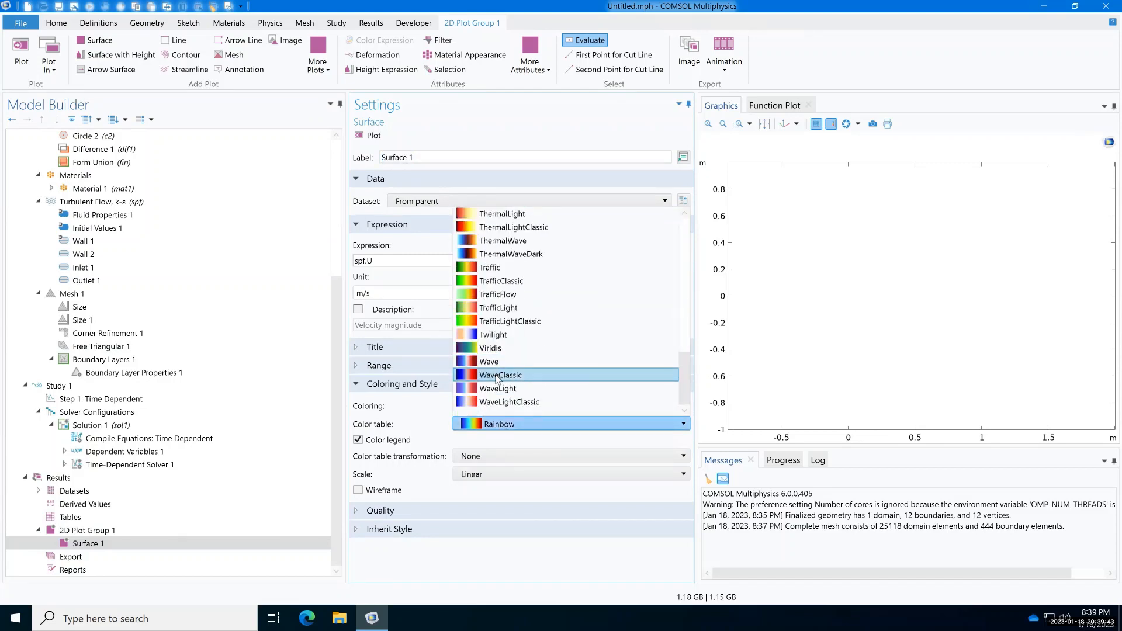
pyautogui.click(500, 377)
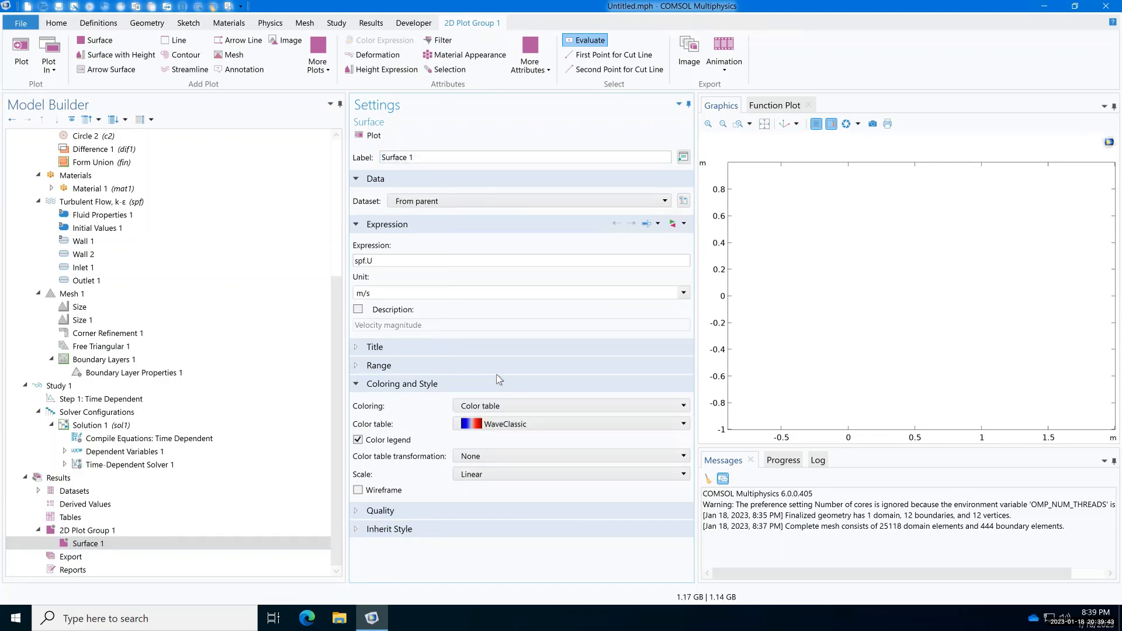
# Step: Enable the manual color range of Surface 1, setting the minimum to -1 and opening the maximum for editing
pyautogui.click(377, 366)
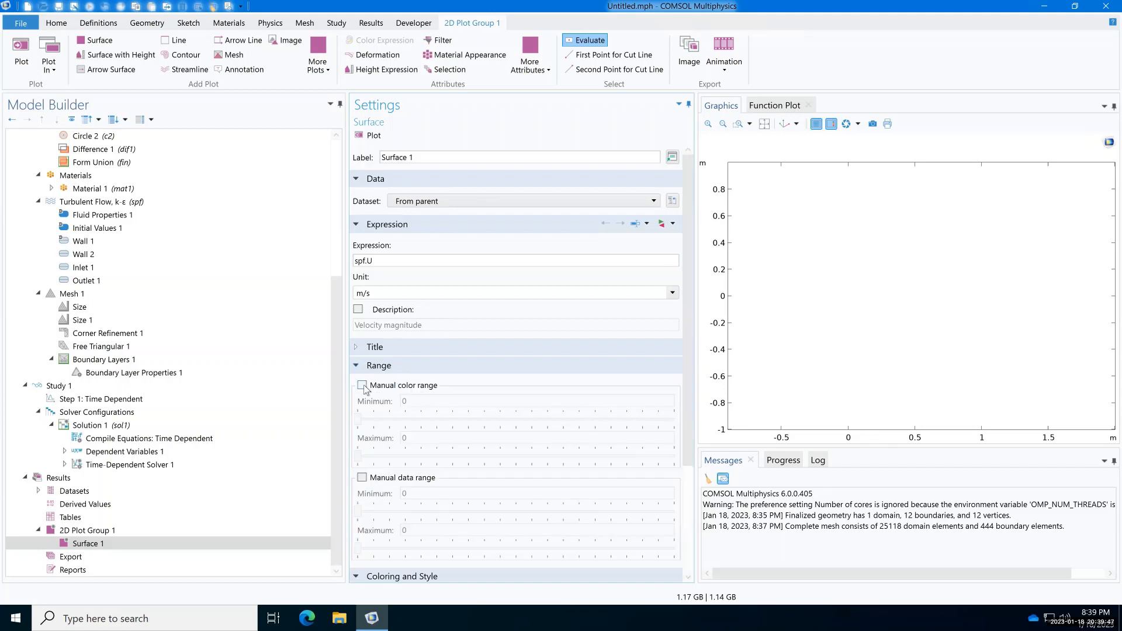
pyautogui.click(362, 385)
pyautogui.doubleClick(426, 401)
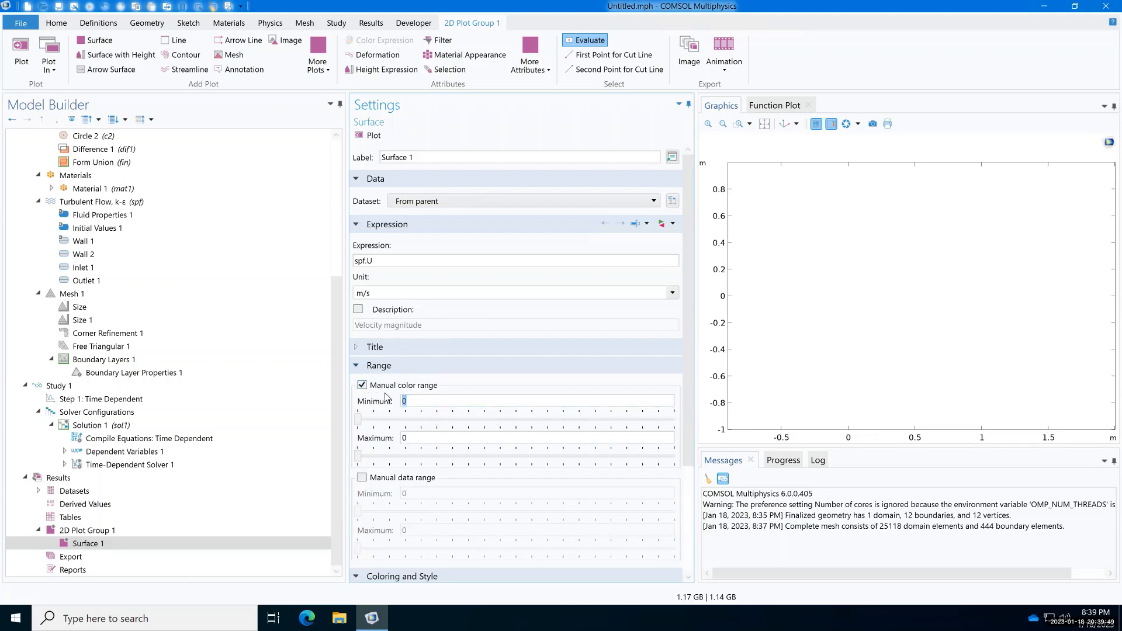
pyautogui.write('-1')
pyautogui.doubleClick(410, 437)
pyautogui.click(378, 367)
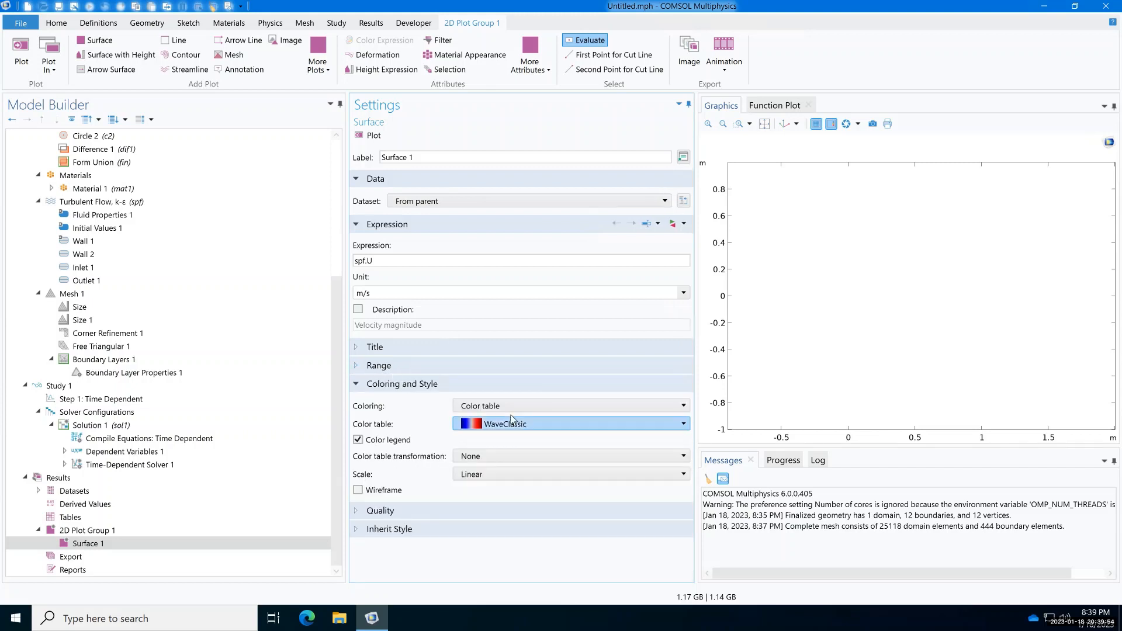
# Step: Replace Surface 1's expression with the z component of the vorticity field multiplied by D_avg/U, giving spf.vorticityz*D_avg/U
pyautogui.click(378, 368)
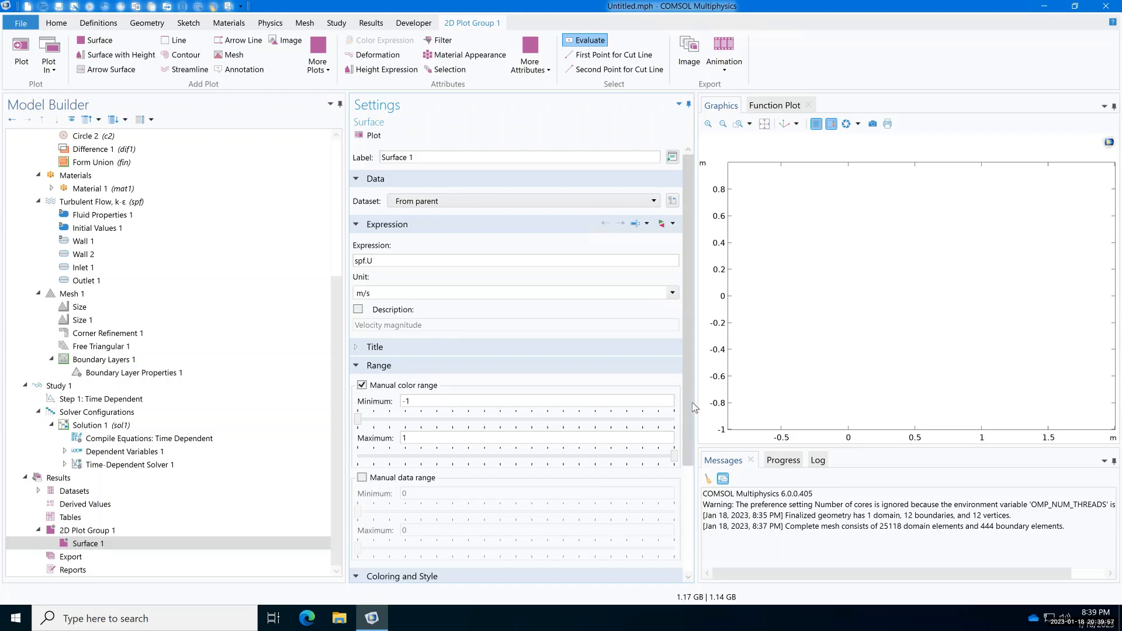
pyautogui.scroll(-5, 690, 468)
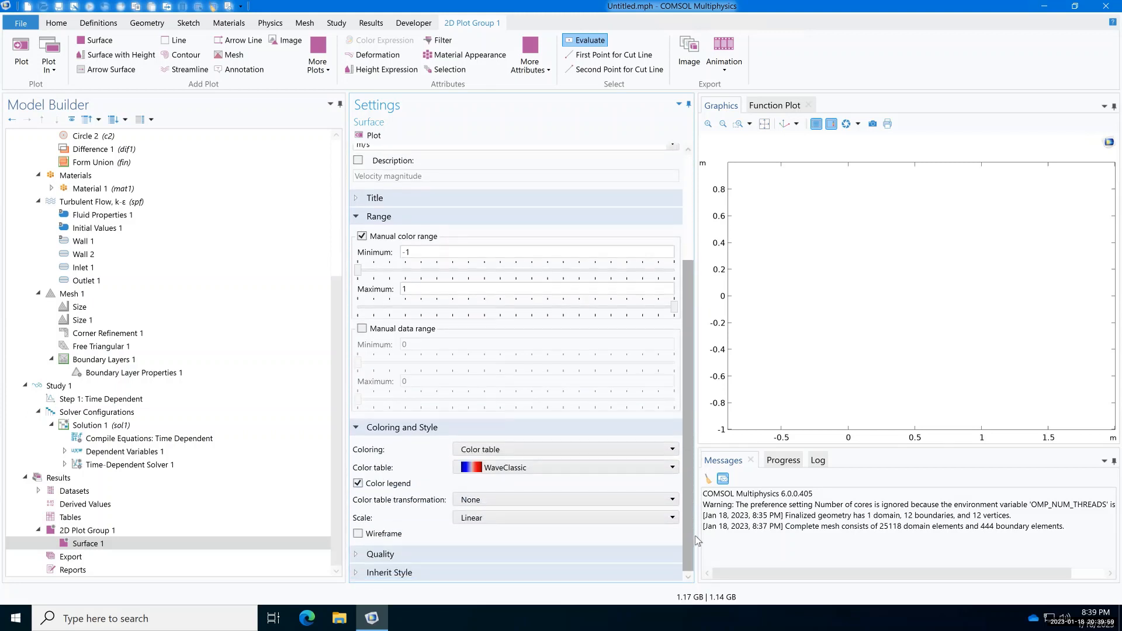
pyautogui.scroll(5, 690, 496)
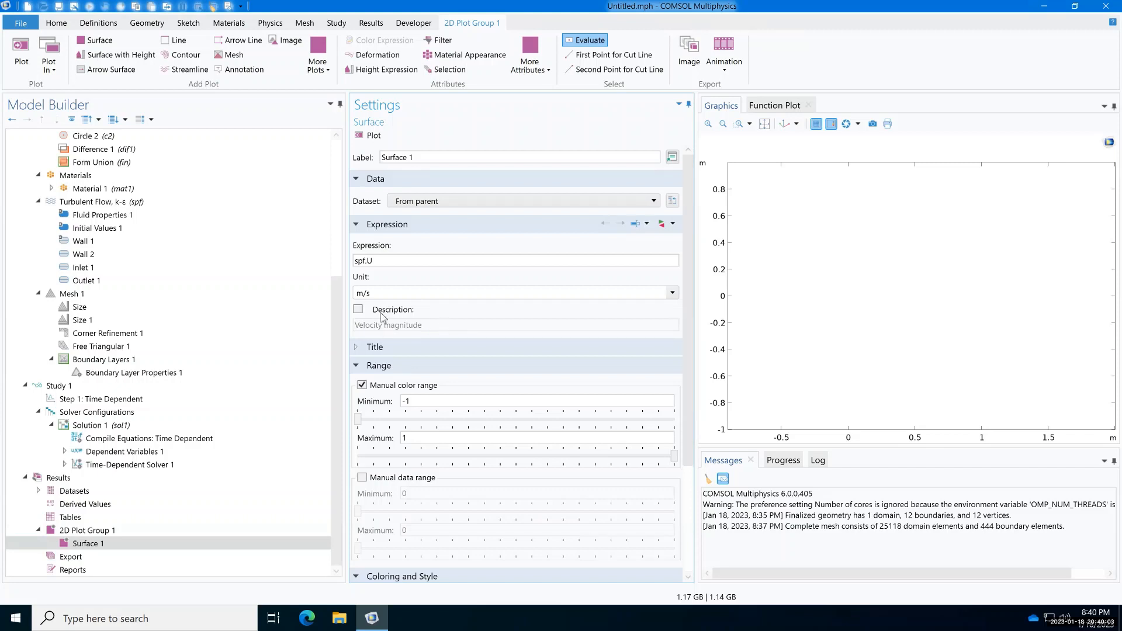
pyautogui.click(662, 225)
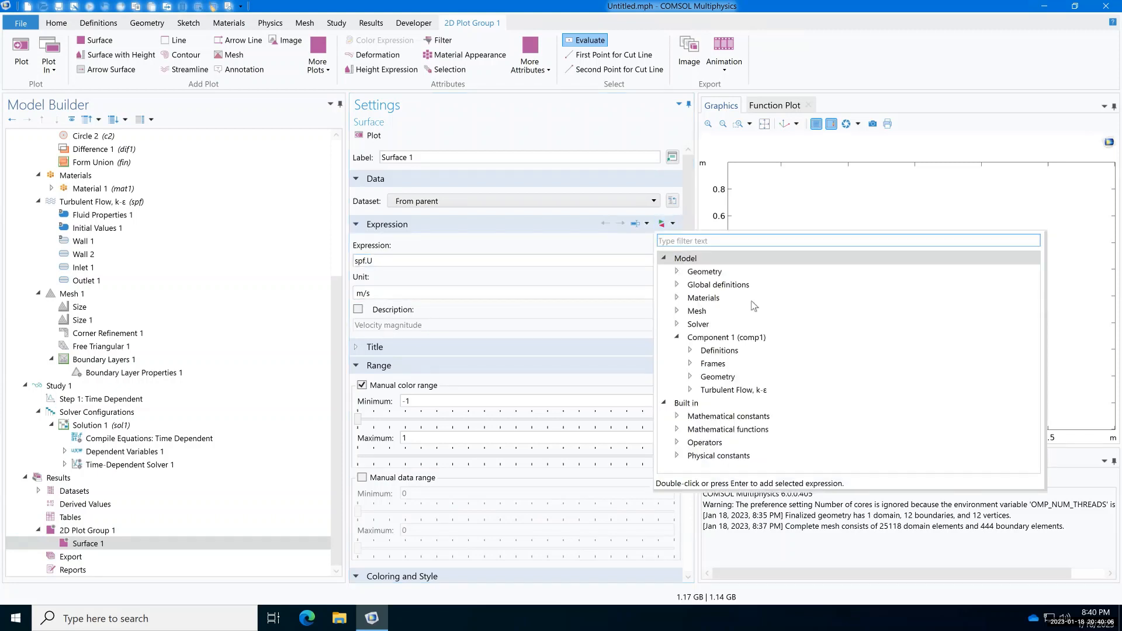
pyautogui.click(691, 390)
pyautogui.scroll(-2, 790, 416)
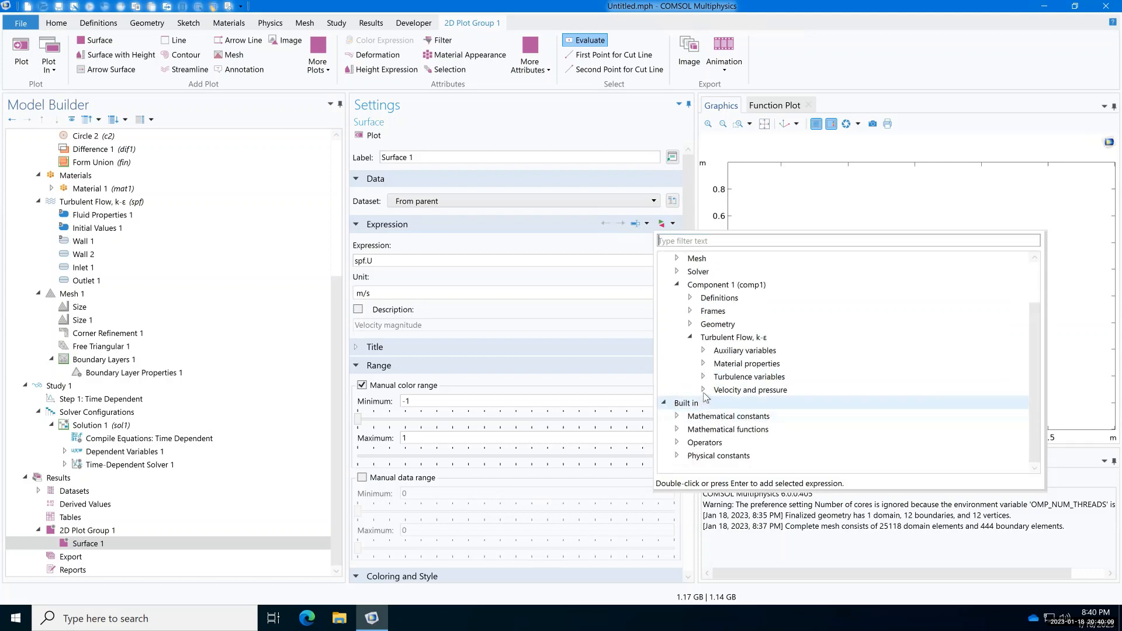
pyautogui.doubleClick(754, 390)
pyautogui.scroll(-2, 770, 426)
pyautogui.click(717, 390)
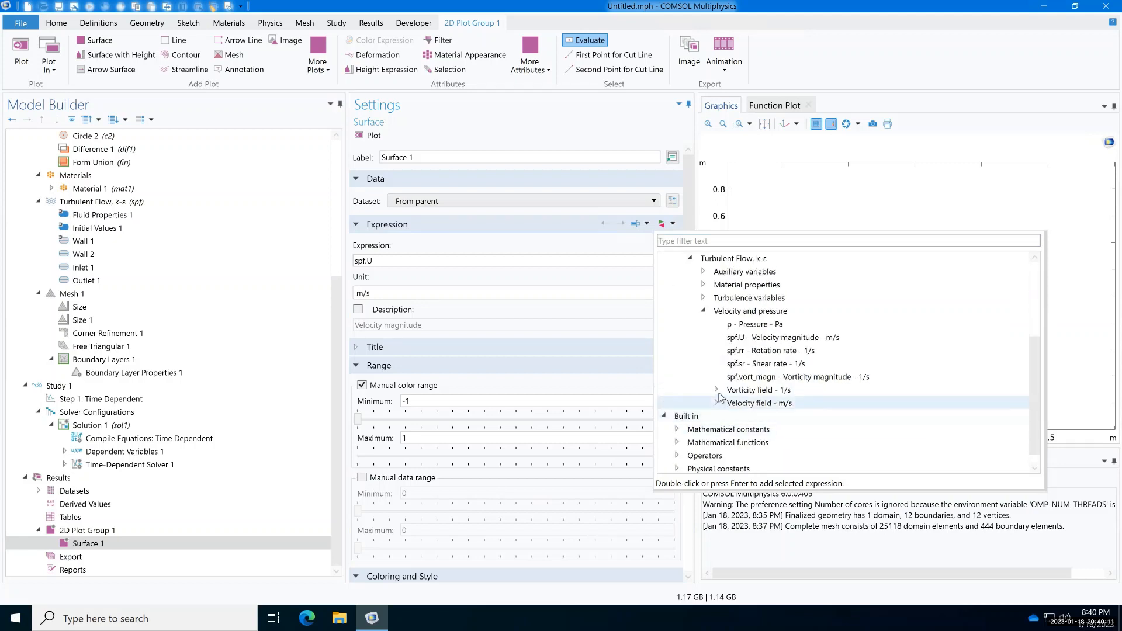
pyautogui.click(799, 431)
pyautogui.scroll(-1, 799, 432)
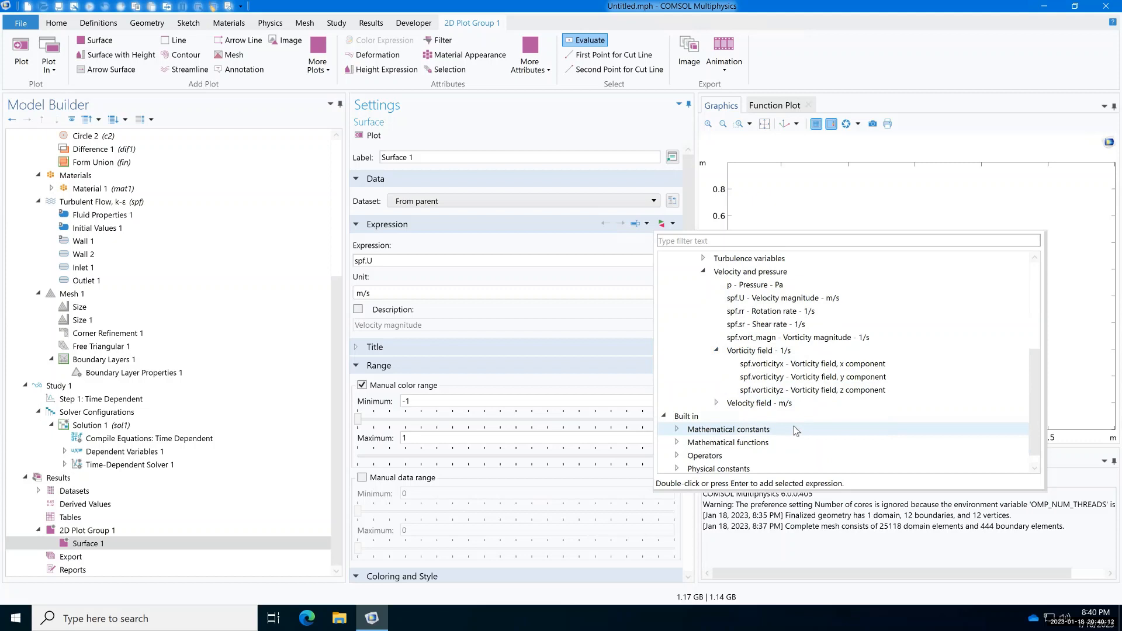
pyautogui.doubleClick(794, 390)
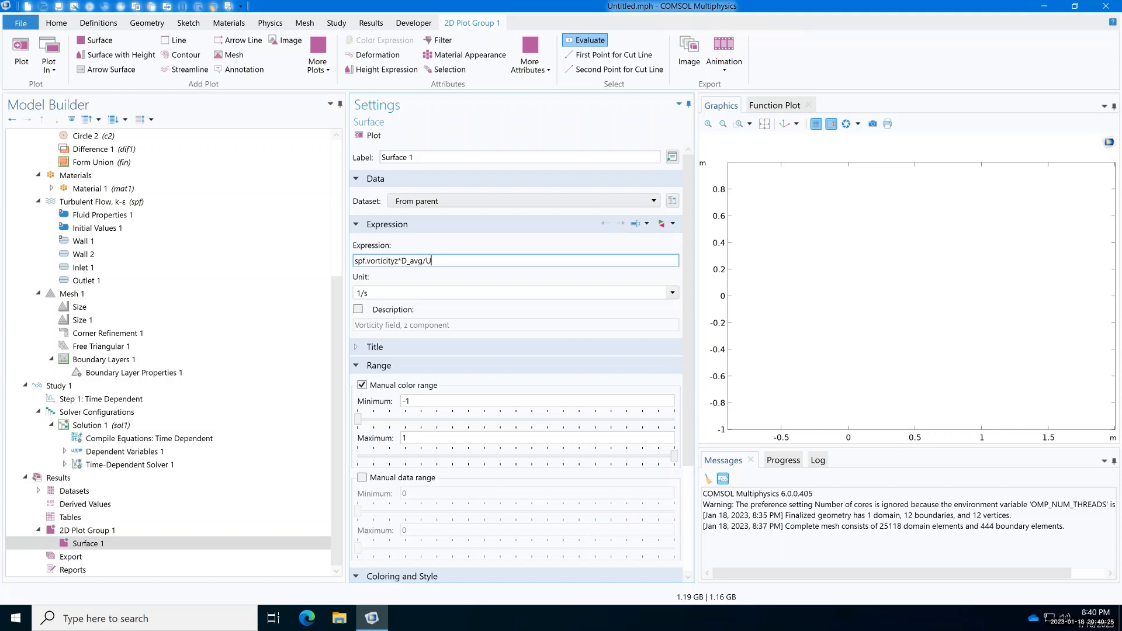
pyautogui.click(432, 293)
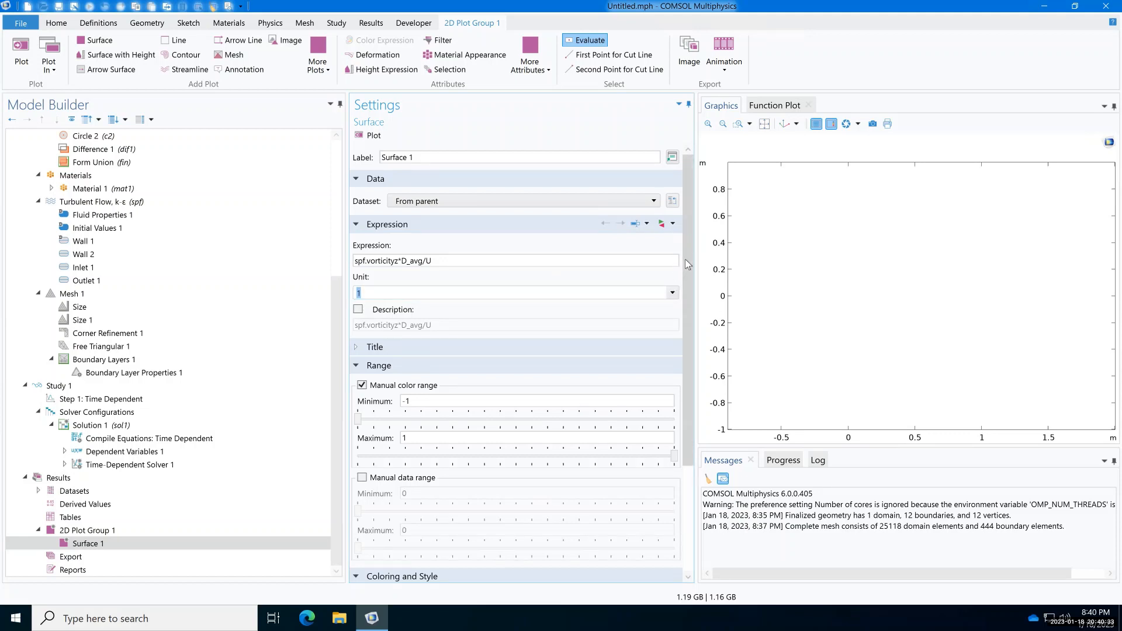
# Step: Check the coloring settings of Surface 1, the dataset assigned to 2D Plot Group 1, and the Study 1 settings
pyautogui.moveTo(688, 268); pyautogui.dragTo(709, 406)
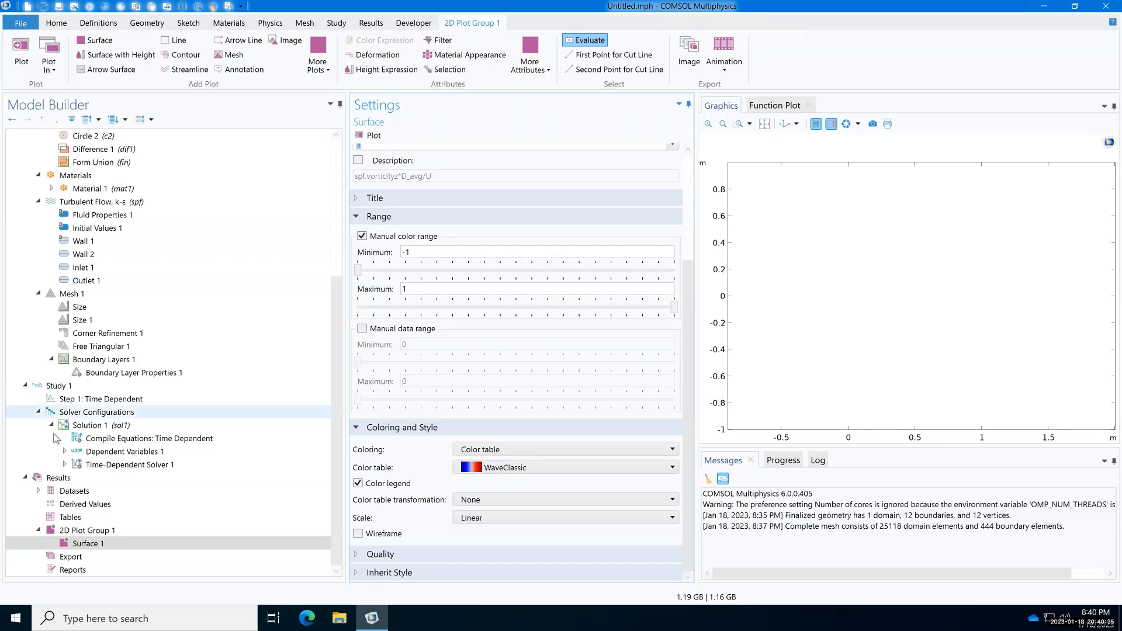
pyautogui.click(101, 534)
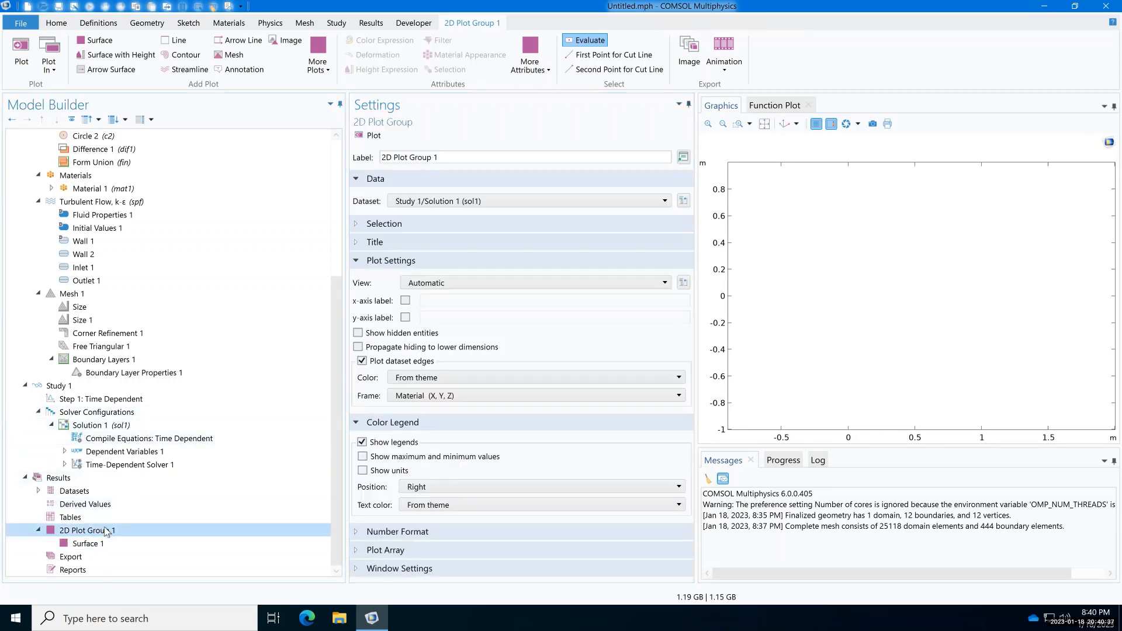
pyautogui.click(461, 201)
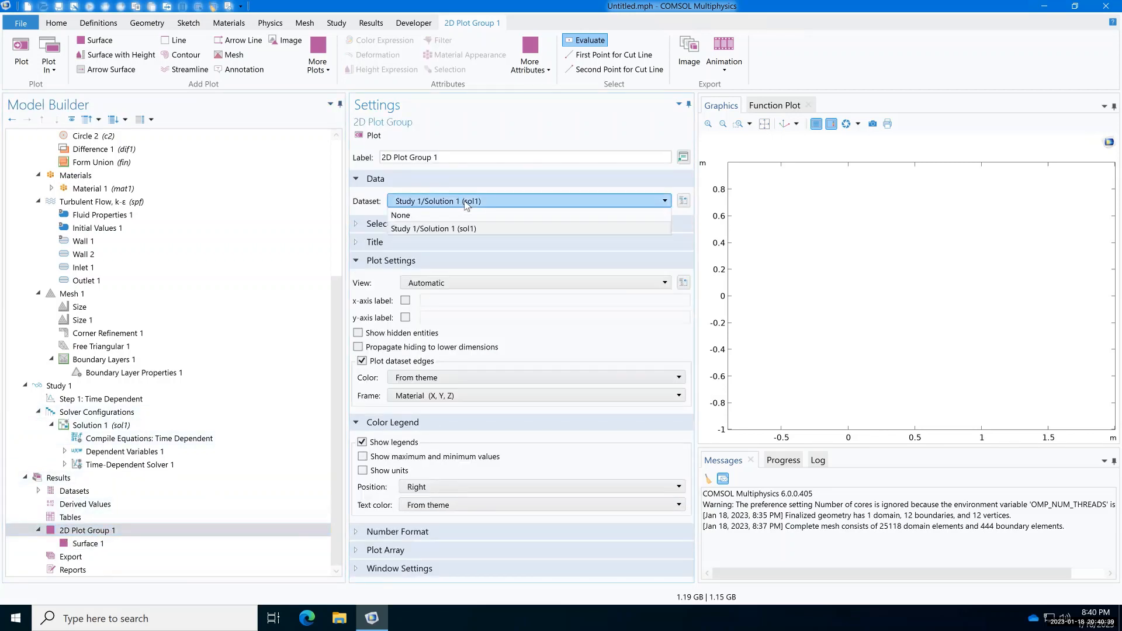
pyautogui.click(465, 202)
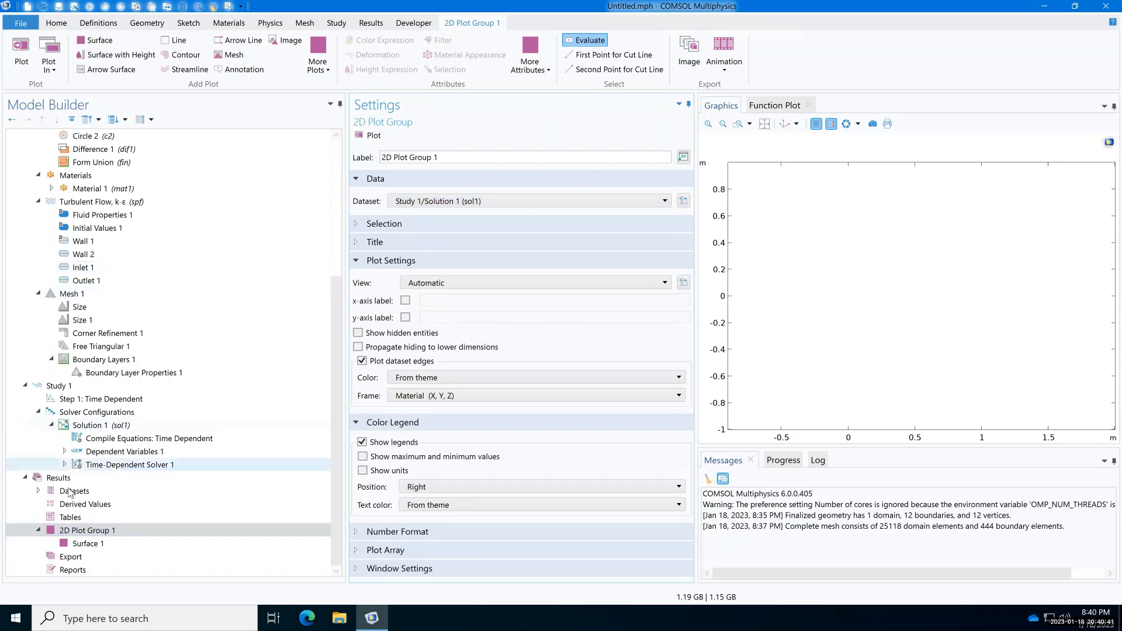
pyautogui.click(58, 387)
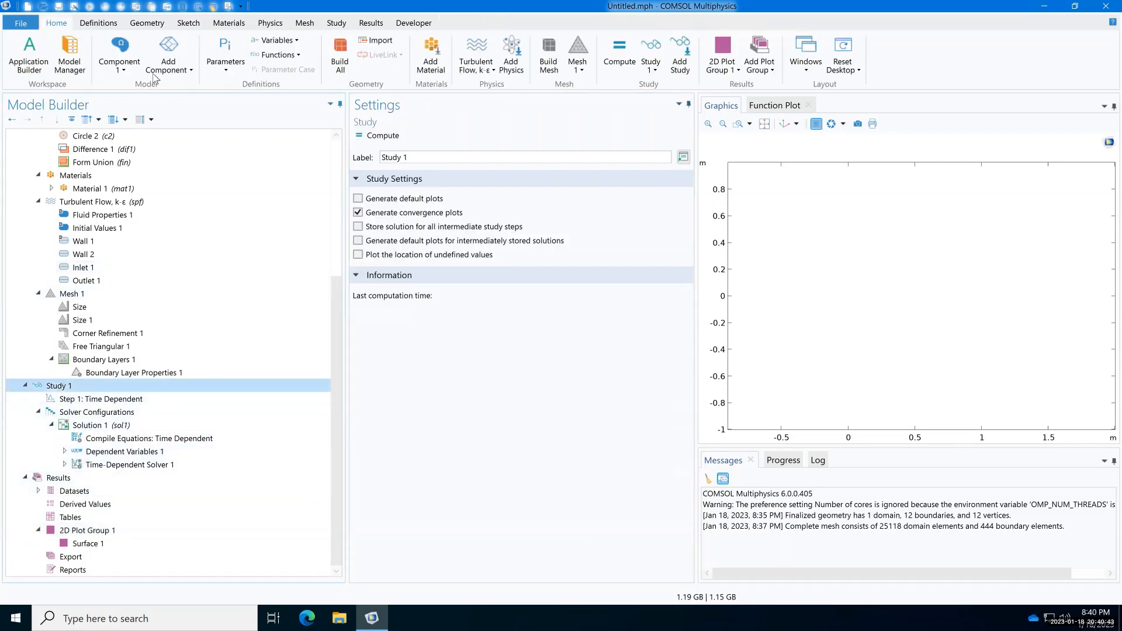
# Step: Start saving the model under a new name and create a folder named 15 Tutorial V2 inside the Fall 2022_R folder
pyautogui.click(75, 8)
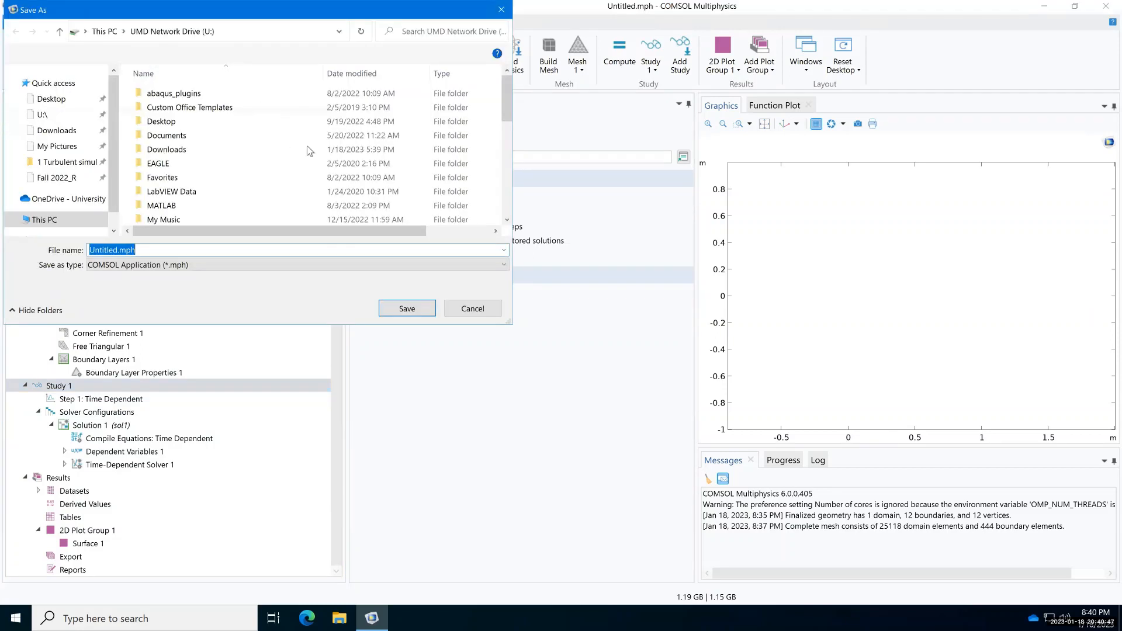
pyautogui.click(76, 178)
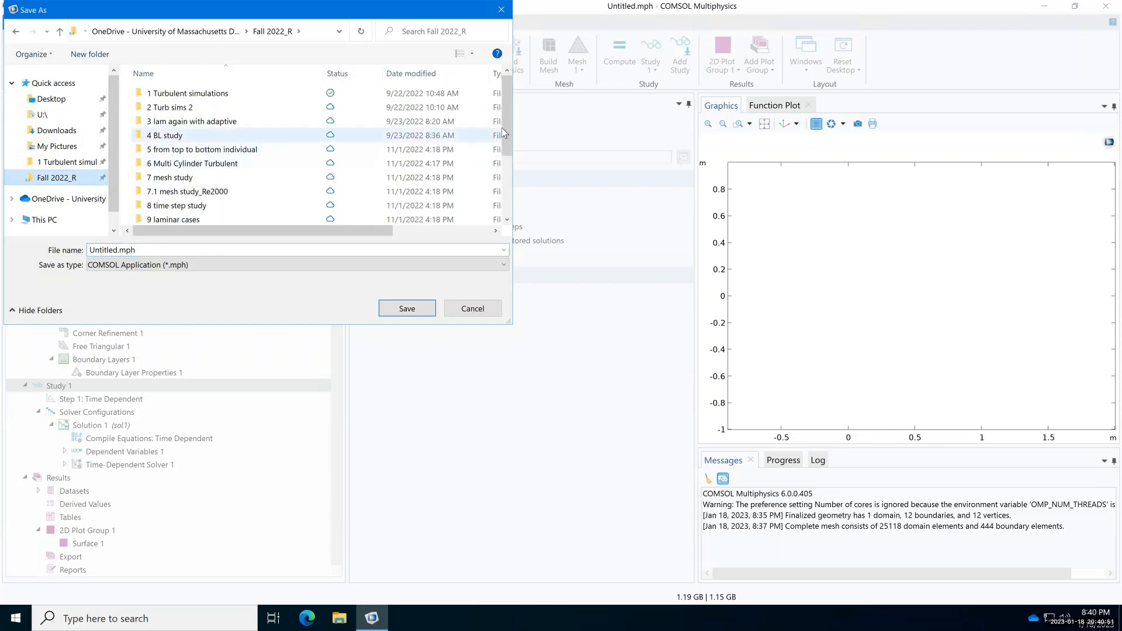
pyautogui.moveTo(507, 134); pyautogui.dragTo(516, 236)
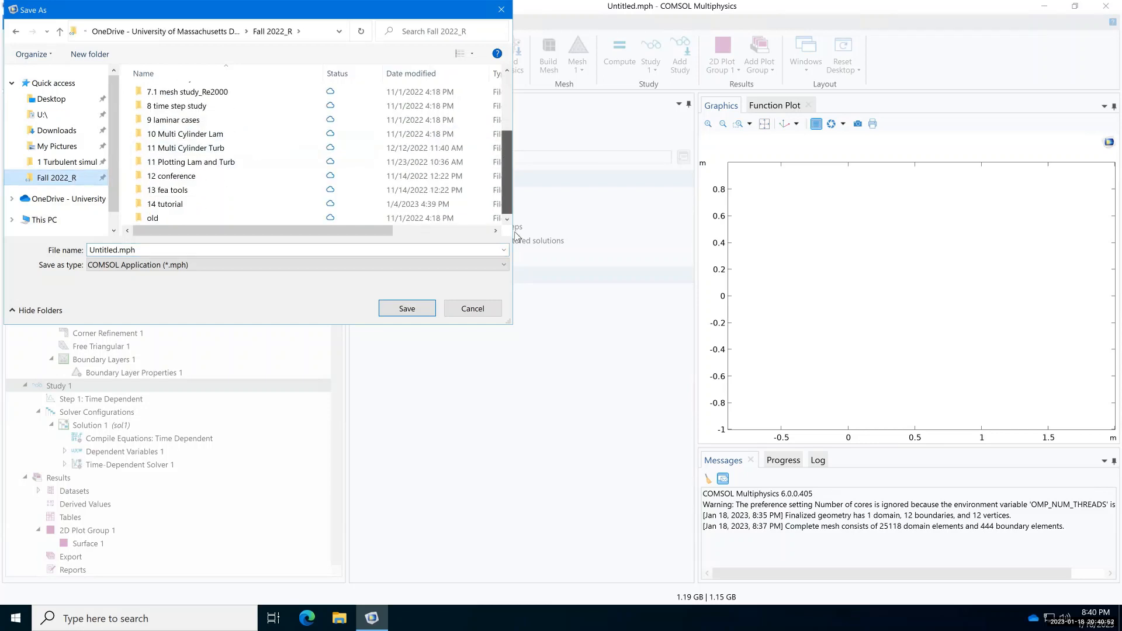
pyautogui.click(176, 204)
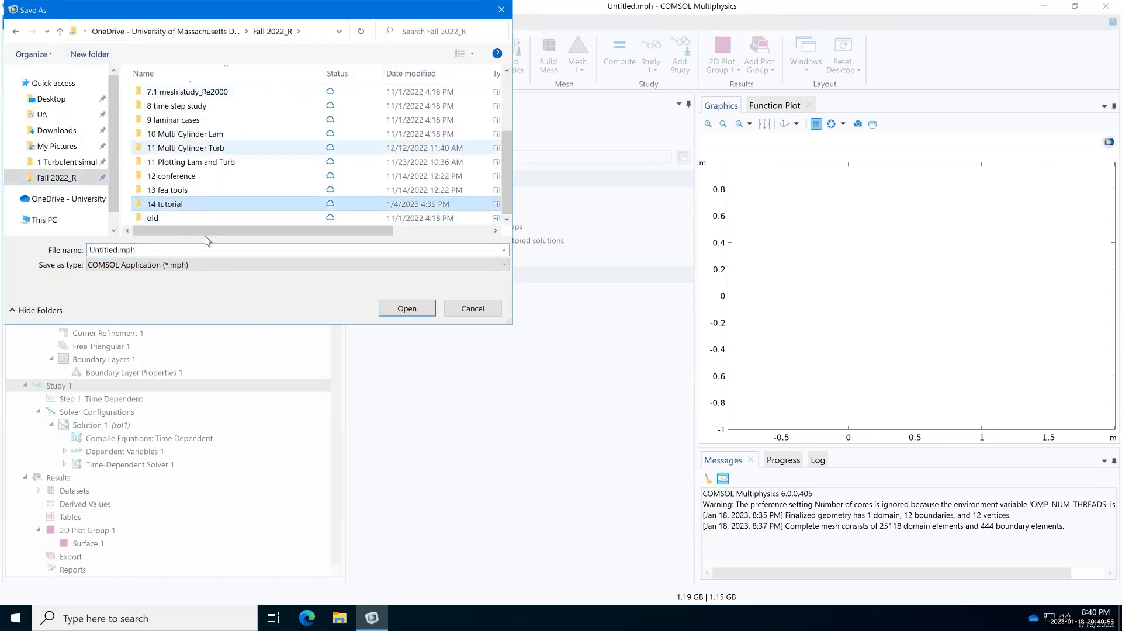
pyautogui.doubleClick(187, 204)
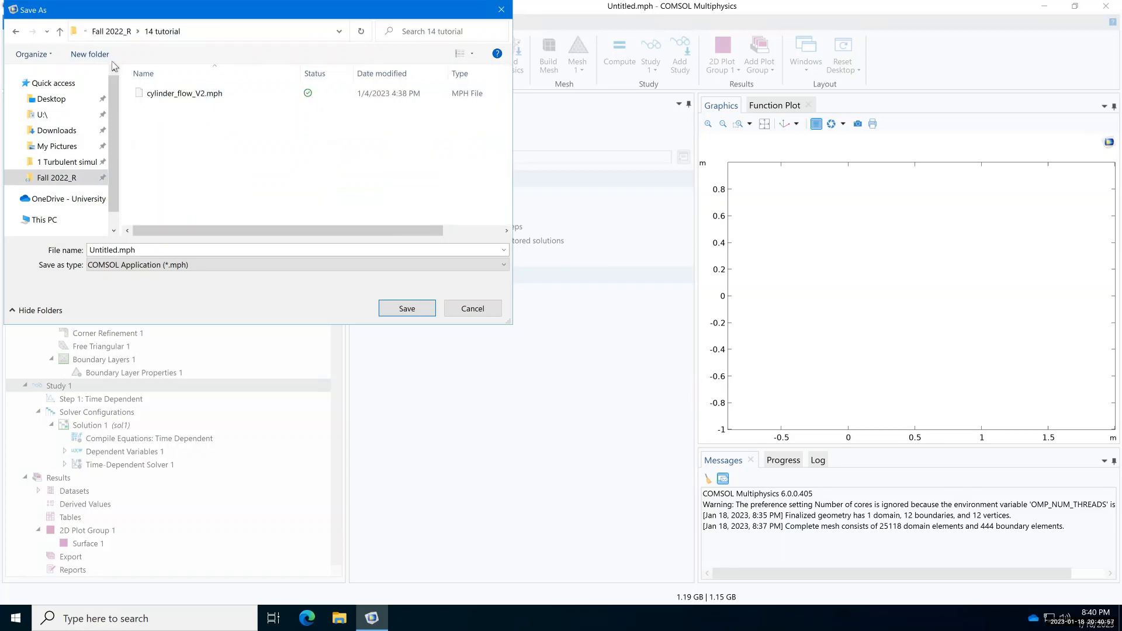
pyautogui.click(59, 33)
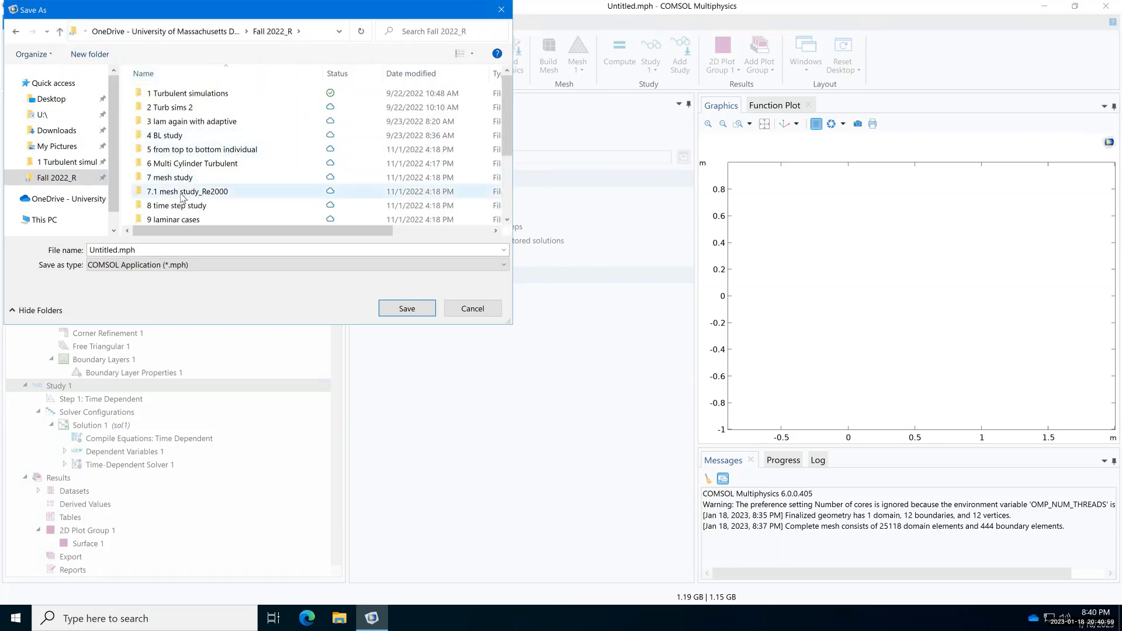
pyautogui.click(105, 54)
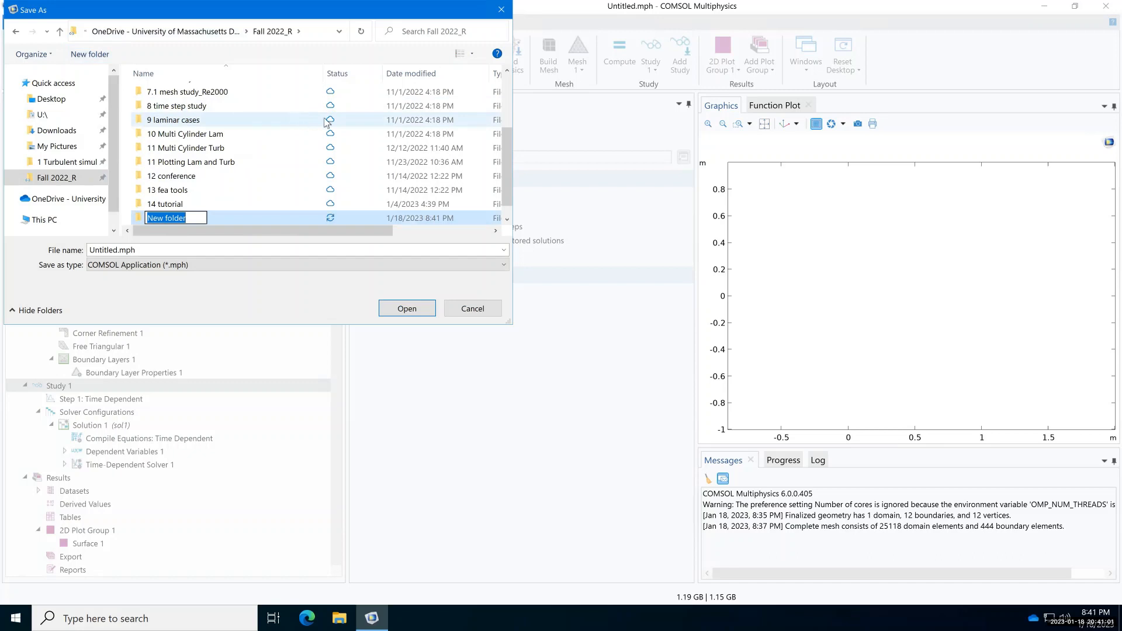
pyautogui.write('15 Tutorial V2')
pyautogui.press('Return')
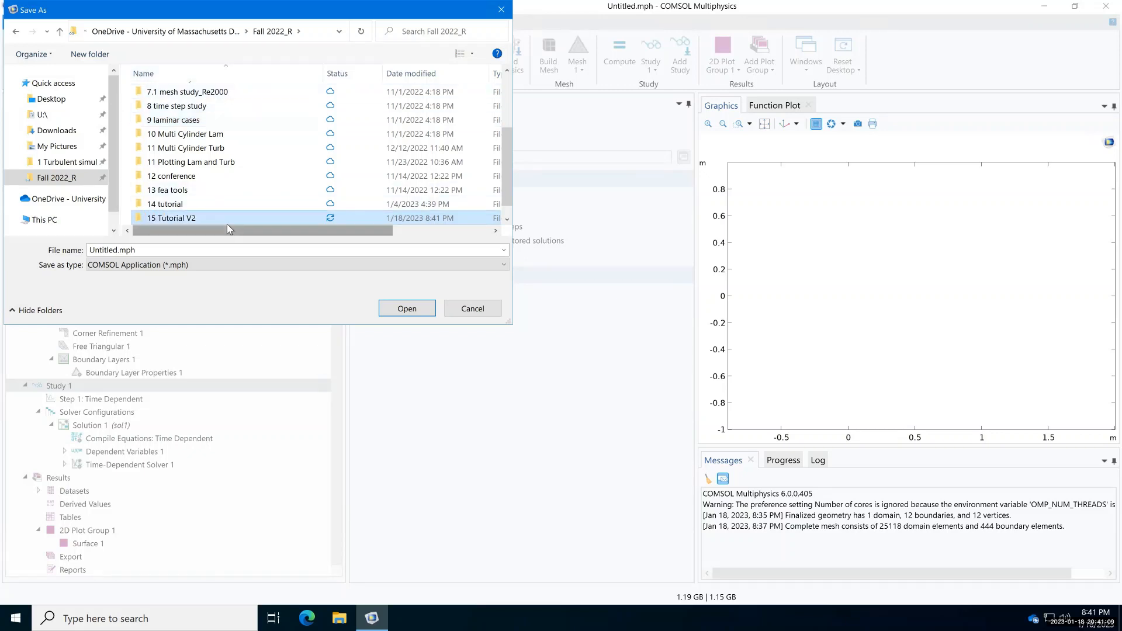
# Step: Save the model as baseModel in the 15 Tutorial V2 folder
pyautogui.doubleClick(231, 220)
pyautogui.doubleClick(170, 250)
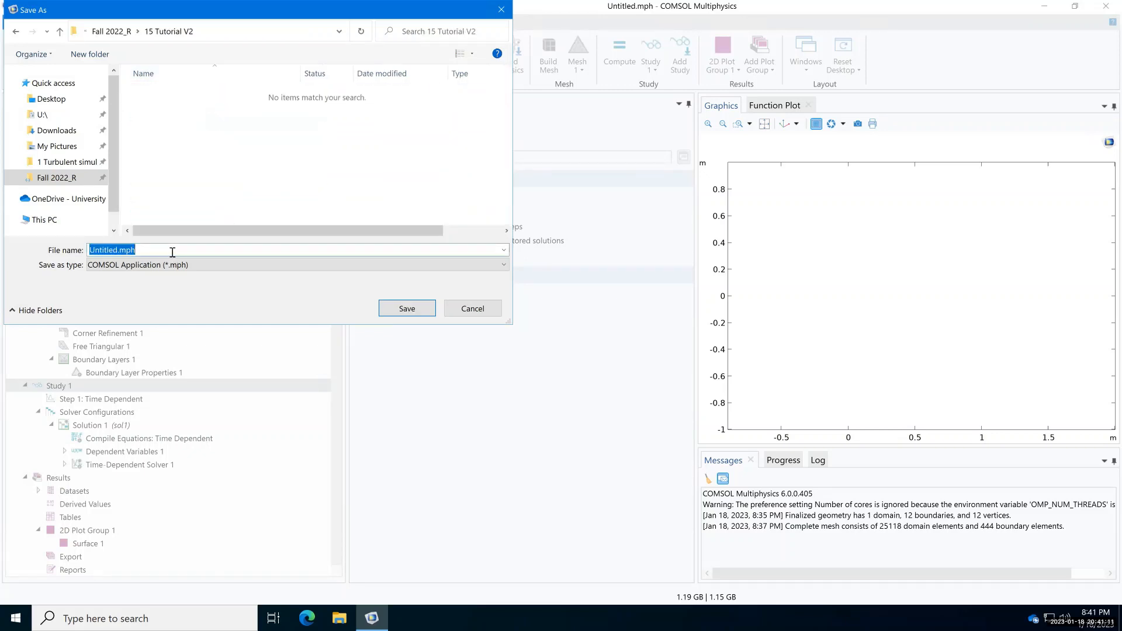
pyautogui.write('baseModel')
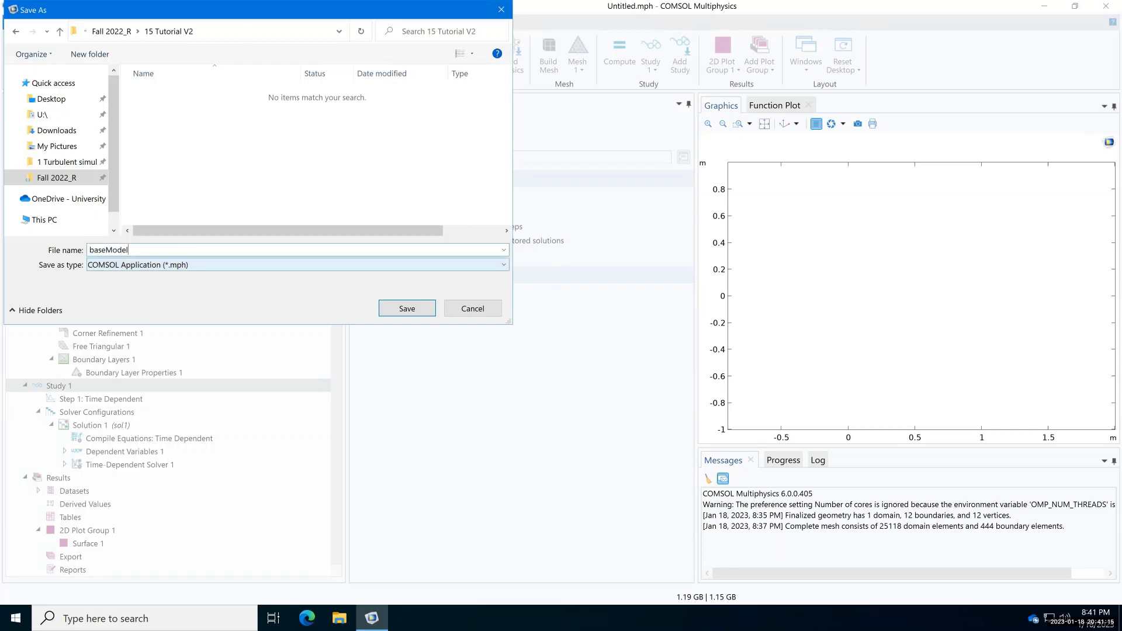
pyautogui.press('Return')
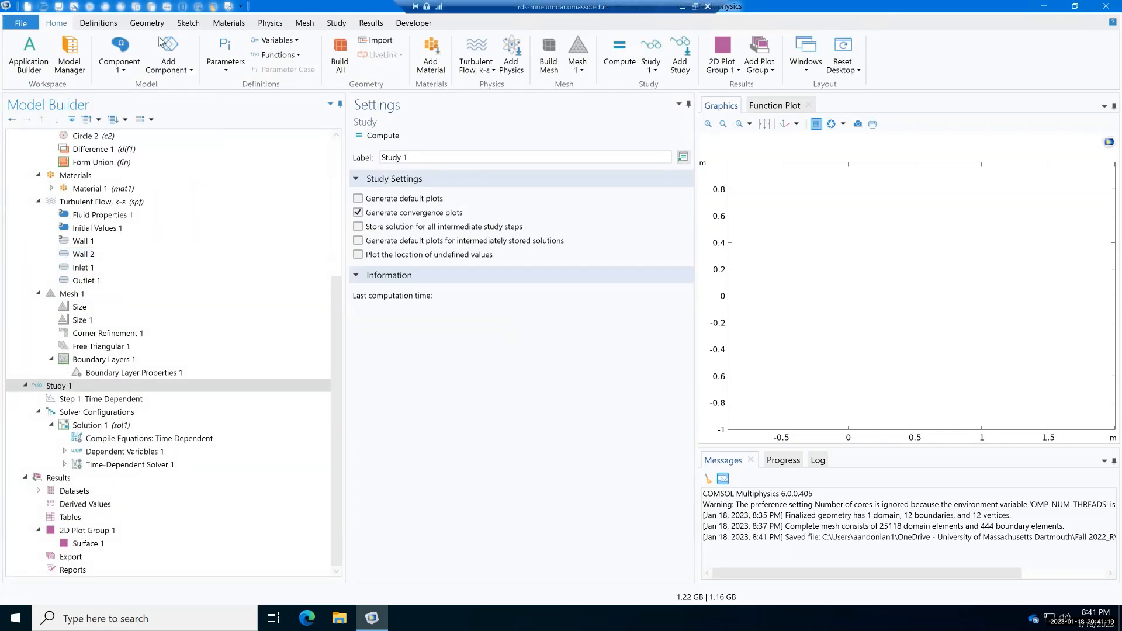
# Step: Save a copy of the model as Re7000.mph in the same 15 Tutorial V2 folder
pyautogui.click(74, 6)
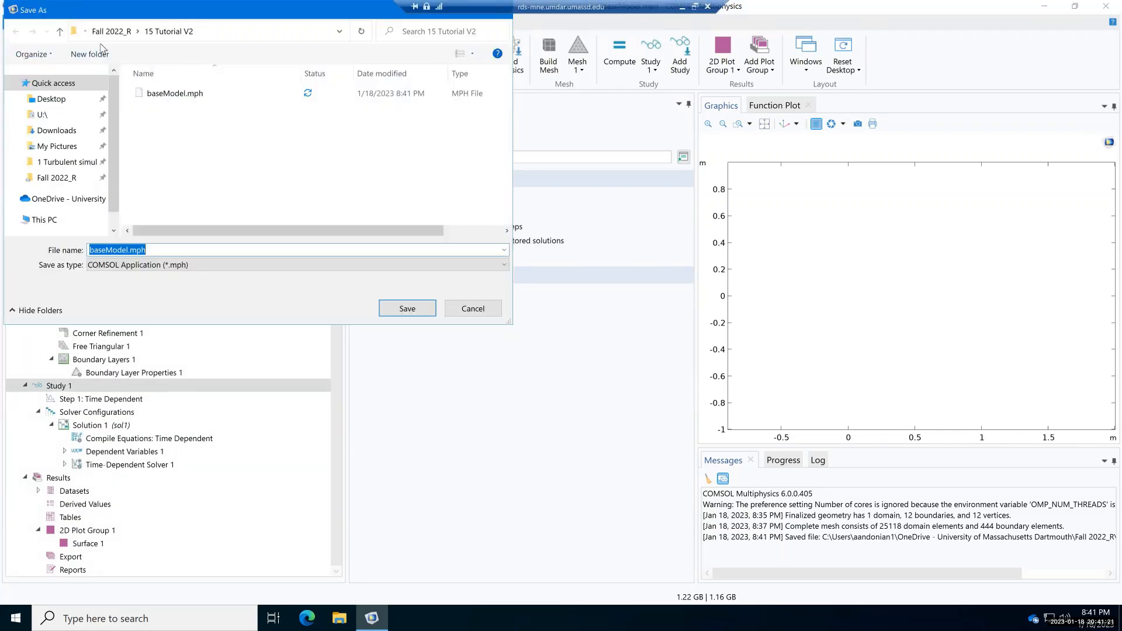
pyautogui.click(130, 250)
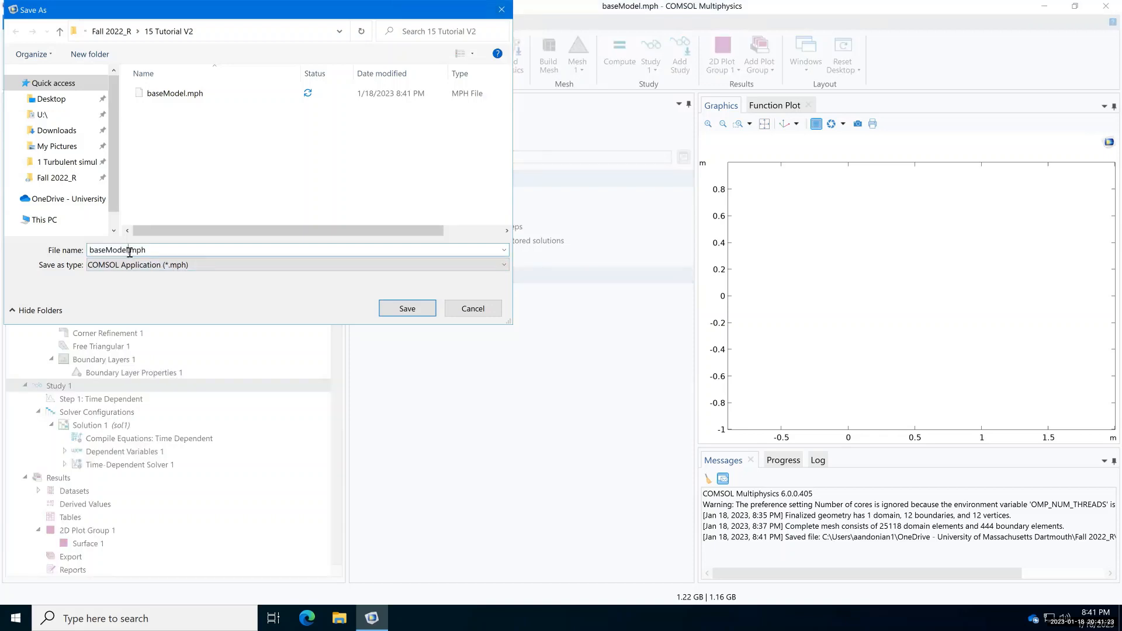
pyautogui.moveTo(128, 251); pyautogui.dragTo(89, 249)
pyautogui.write('Re5000')
pyautogui.press('BackSpace')
pyautogui.press('BackSpace')
pyautogui.press('BackSpace')
pyautogui.press('BackSpace')
pyautogui.write('70000')
pyautogui.press('BackSpace')
pyautogui.click(414, 309)
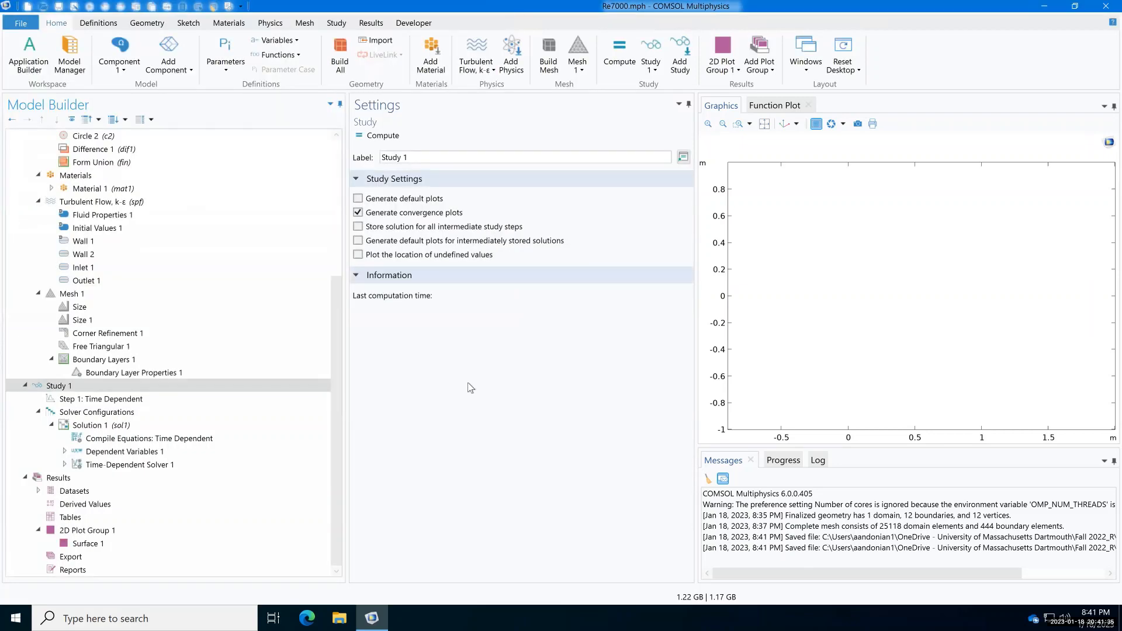
# Step: Compute Study 1, enlarge the solver progress view during the run, and restore the normal window layout once it is solved
pyautogui.click(120, 400)
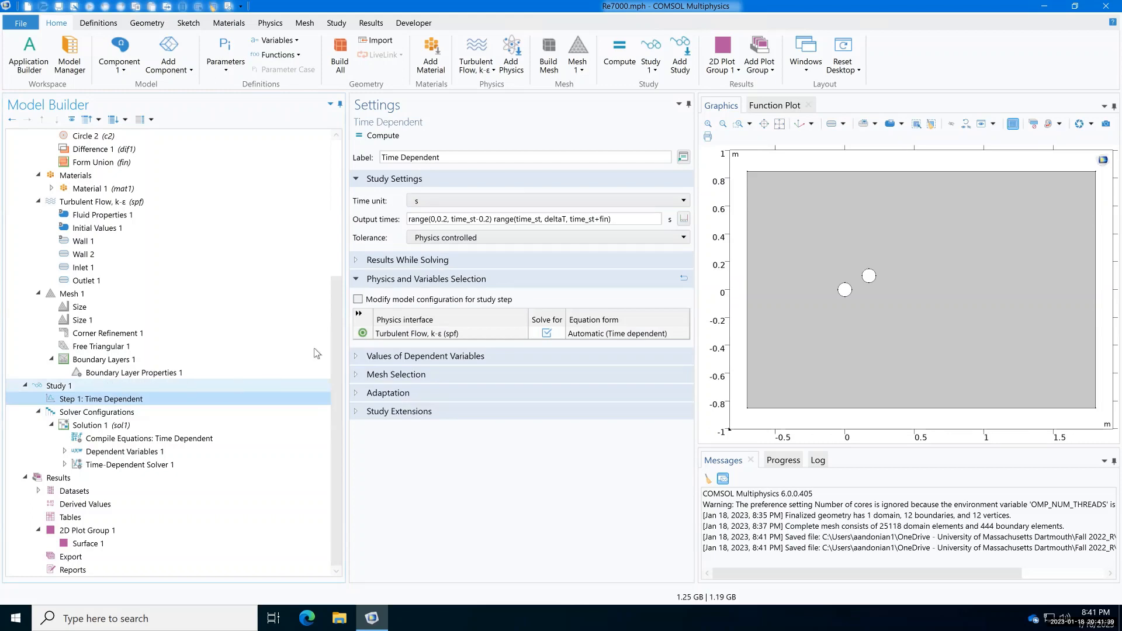
pyautogui.click(59, 386)
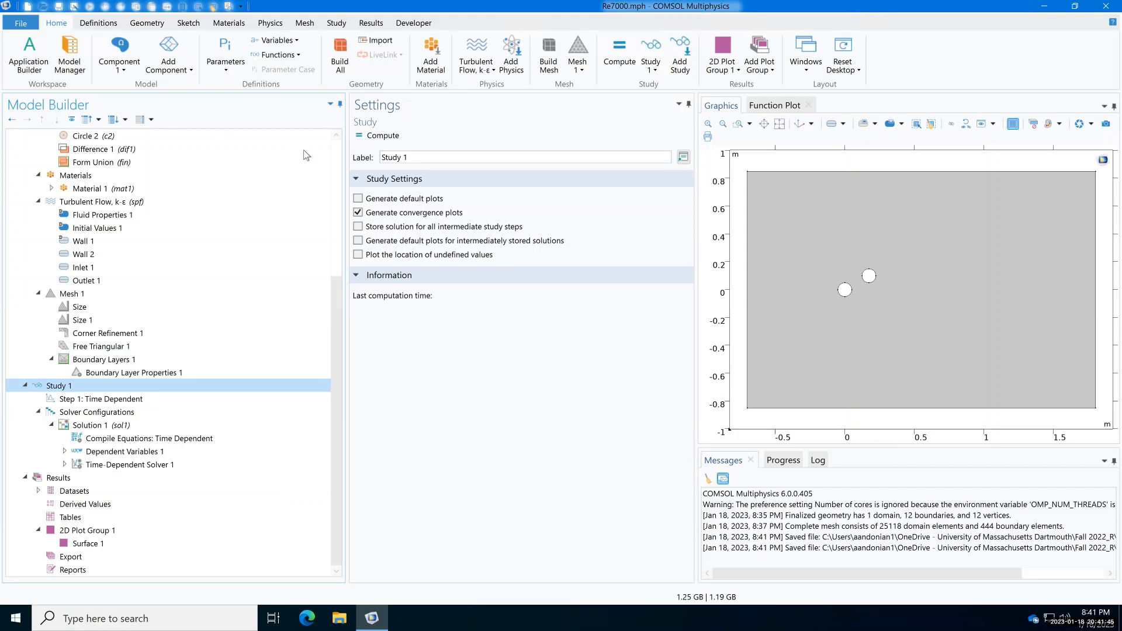
pyautogui.click(378, 136)
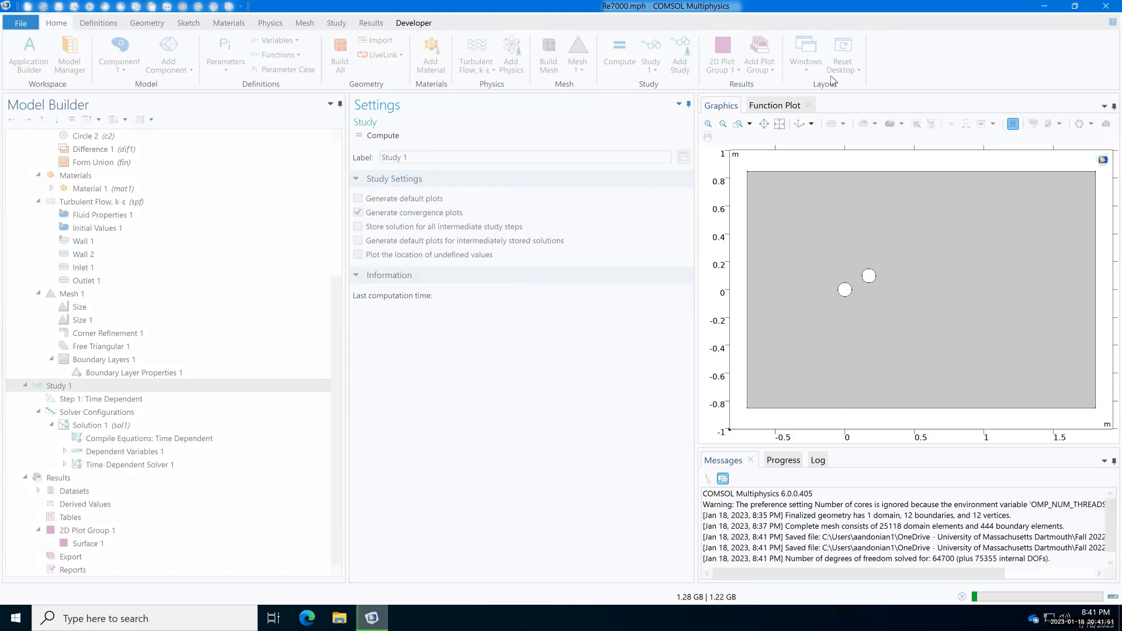
pyautogui.click(788, 460)
pyautogui.doubleClick(791, 459)
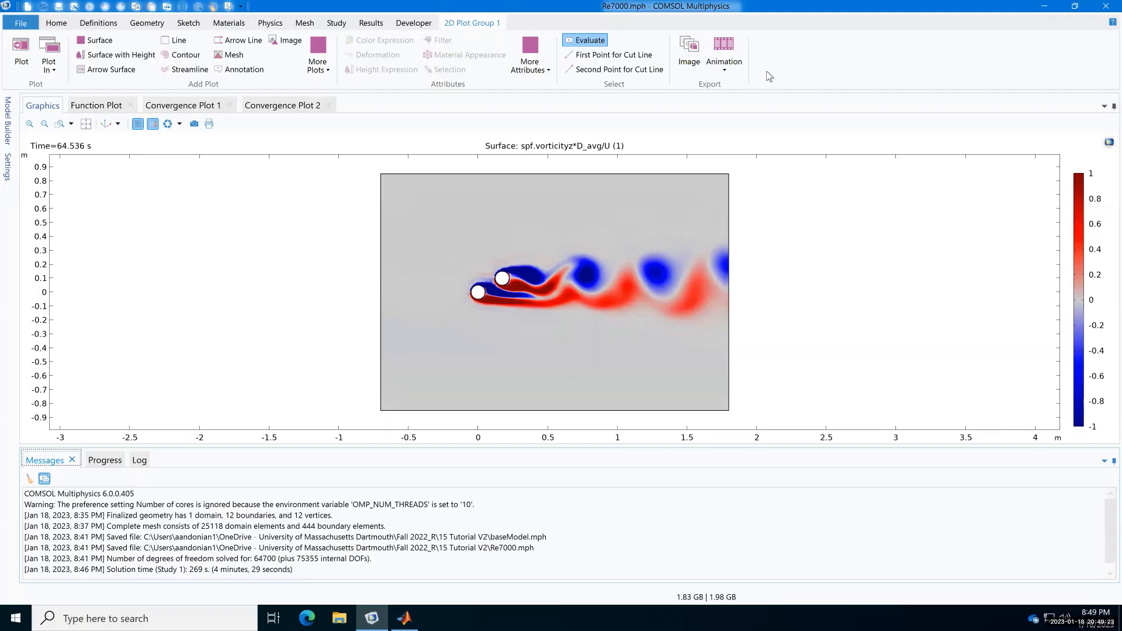
pyautogui.doubleClick(47, 105)
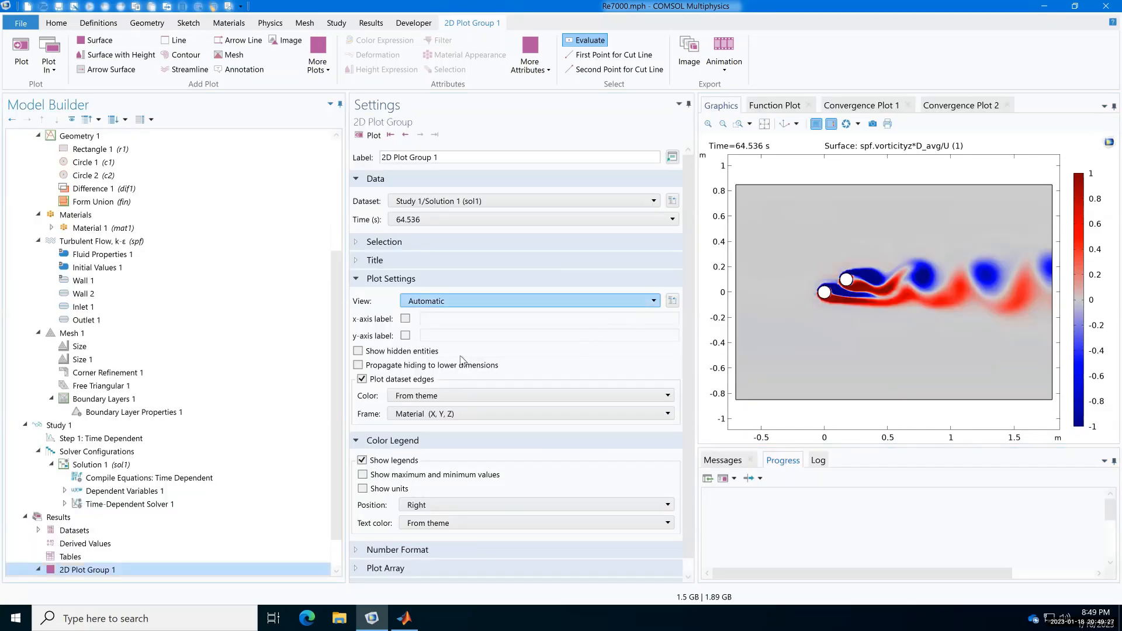
# Step: Select Study 1 and save the solved Re7000 model
pyautogui.click(81, 426)
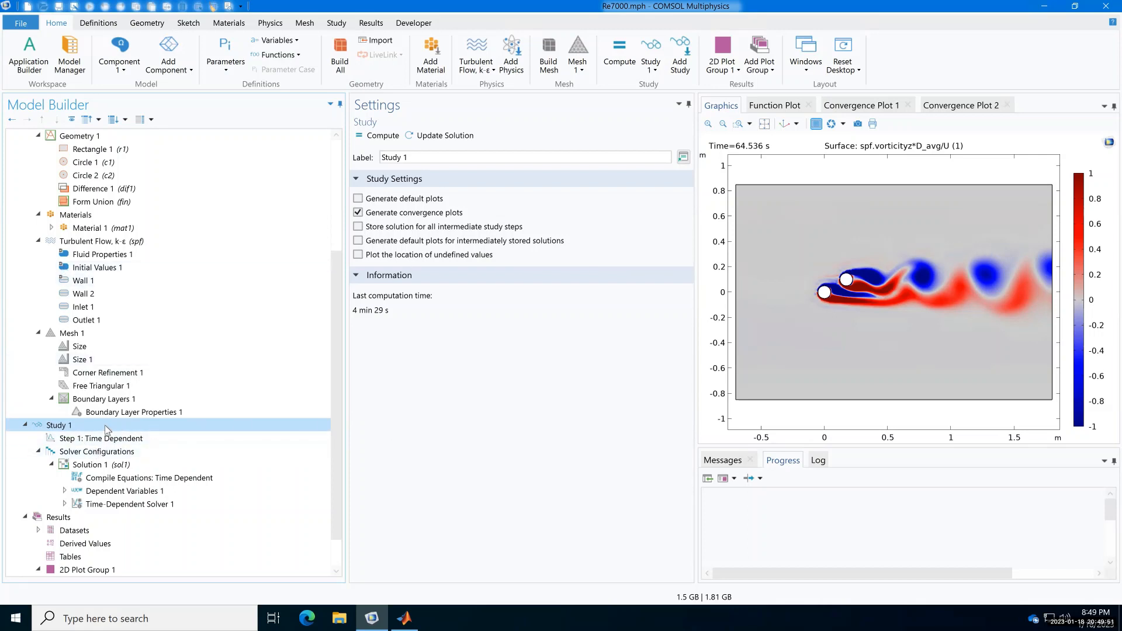
pyautogui.rightClick(75, 428)
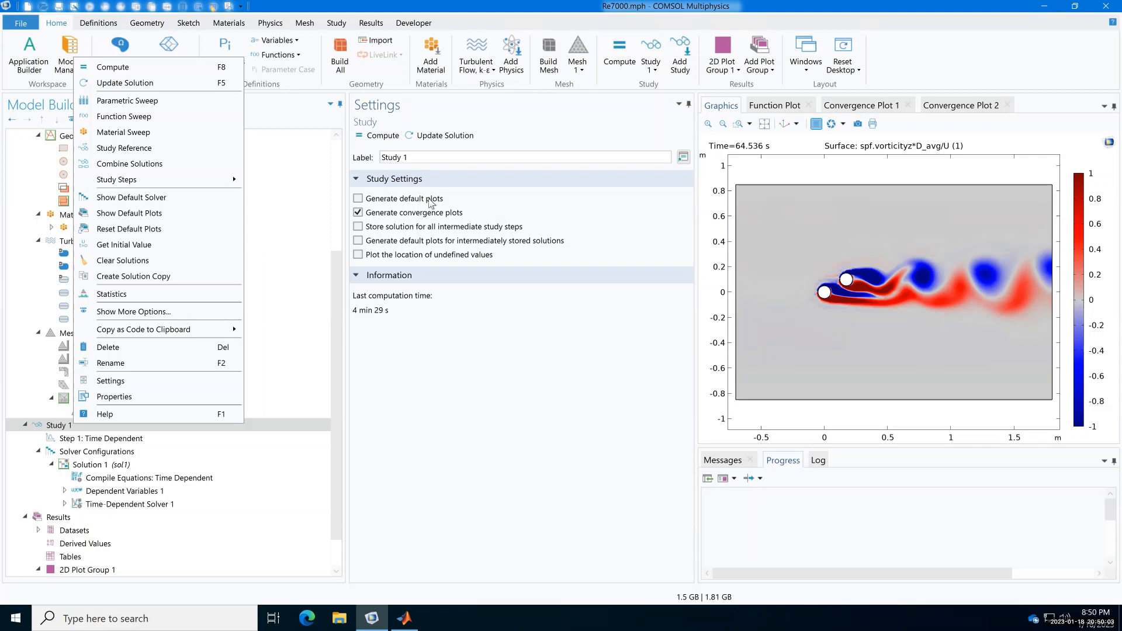
pyautogui.click(59, 7)
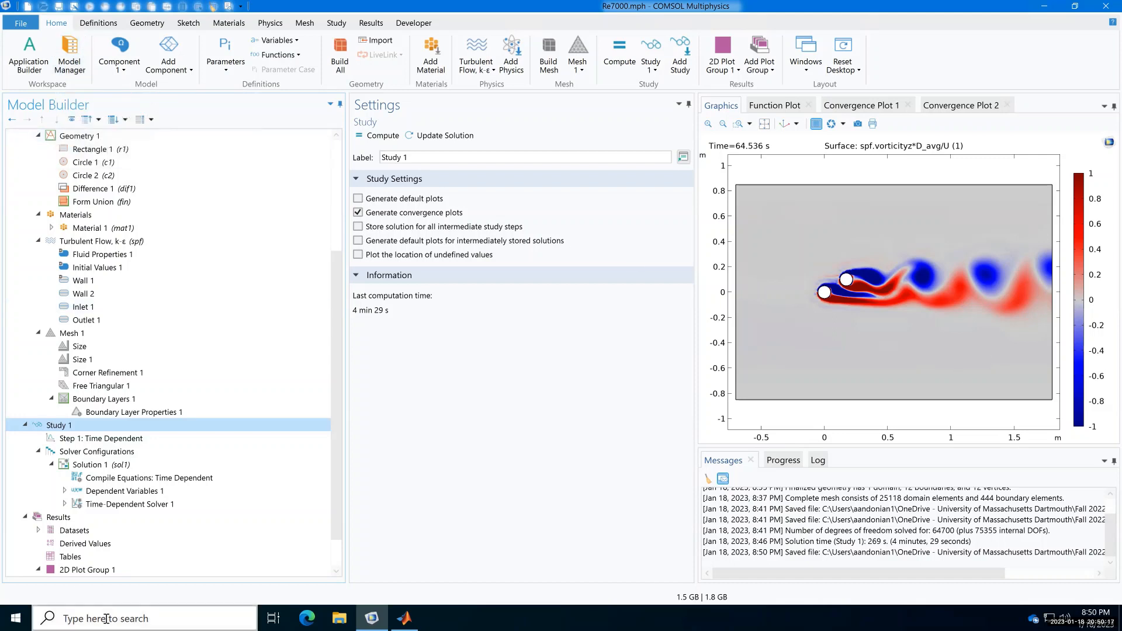
# Step: Search Windows for comsol and launch a new COMSOL Multiphysics session
pyautogui.click(138, 619)
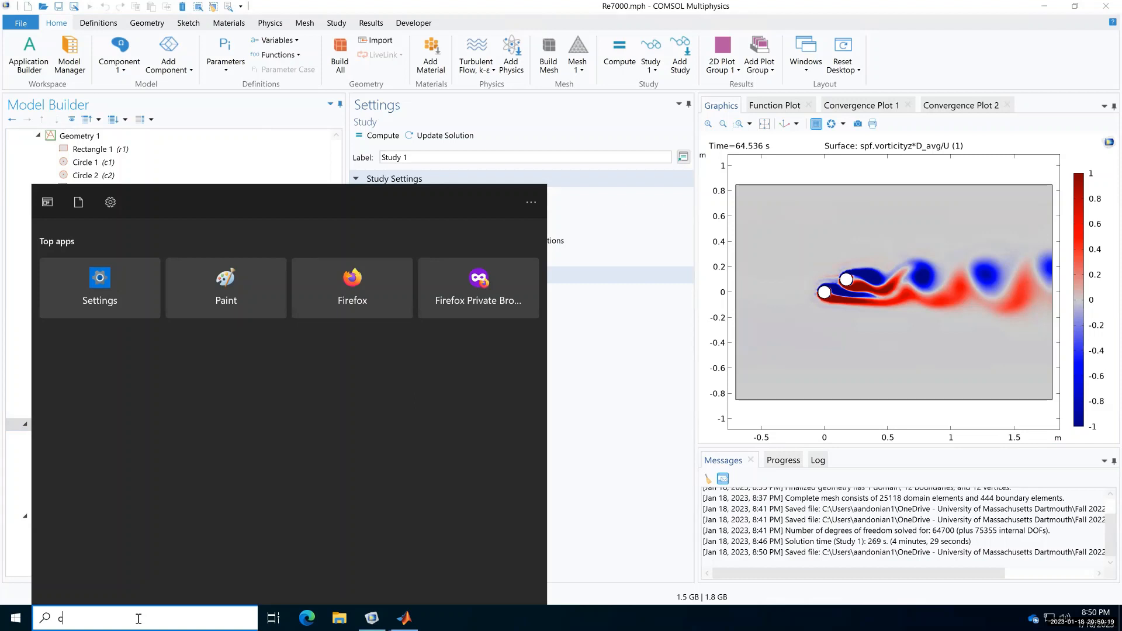
pyautogui.write('comsol')
pyautogui.press('Escape')
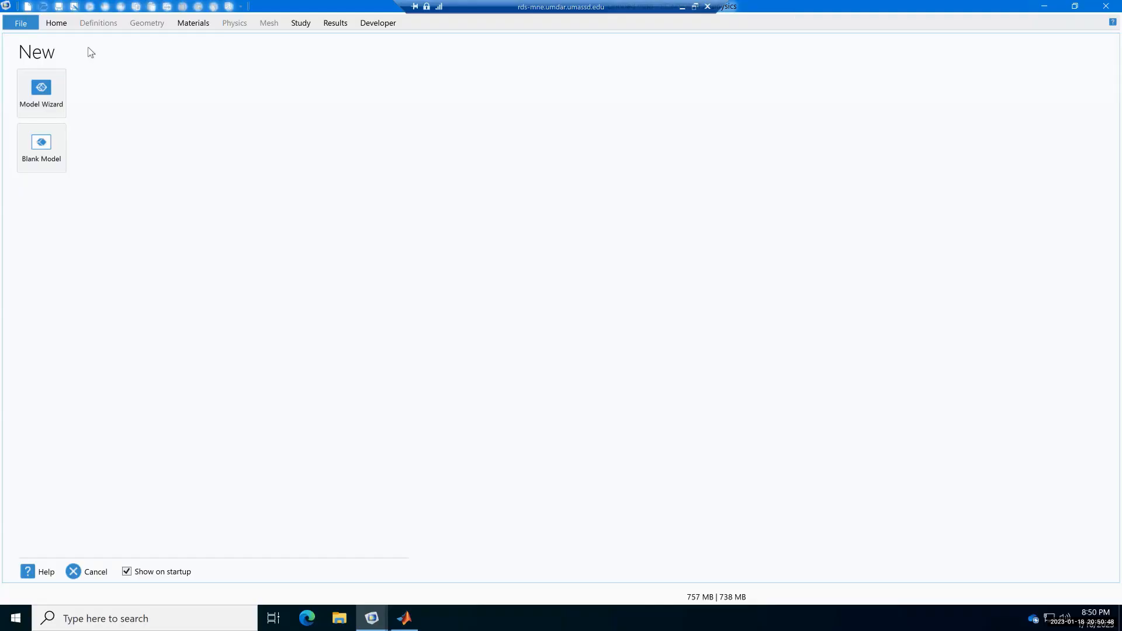
# Step: Open baseModel.mph from the 15 Tutorial V2 folder inside Fall 2022_R
pyautogui.click(45, 7)
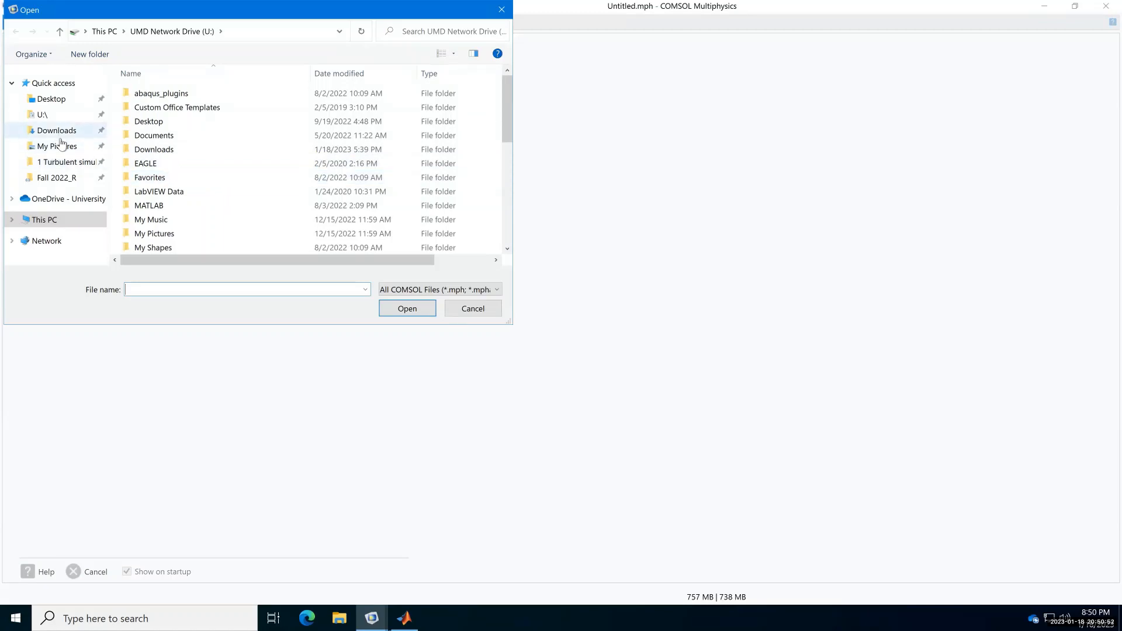
pyautogui.click(58, 177)
pyautogui.scroll(-2, 254, 205)
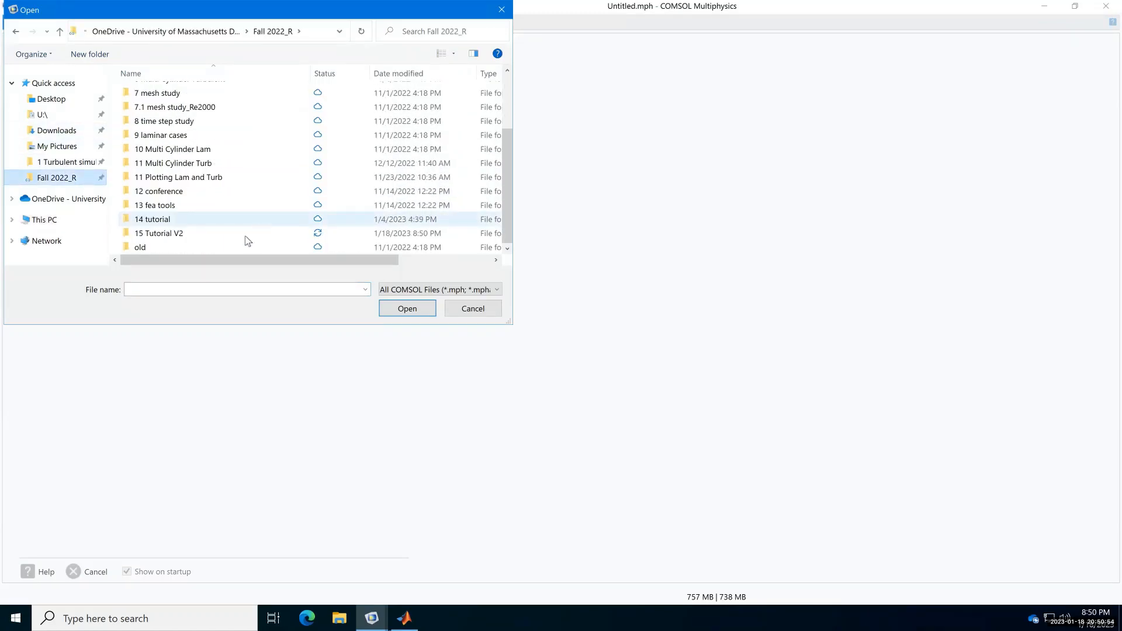
pyautogui.doubleClick(194, 232)
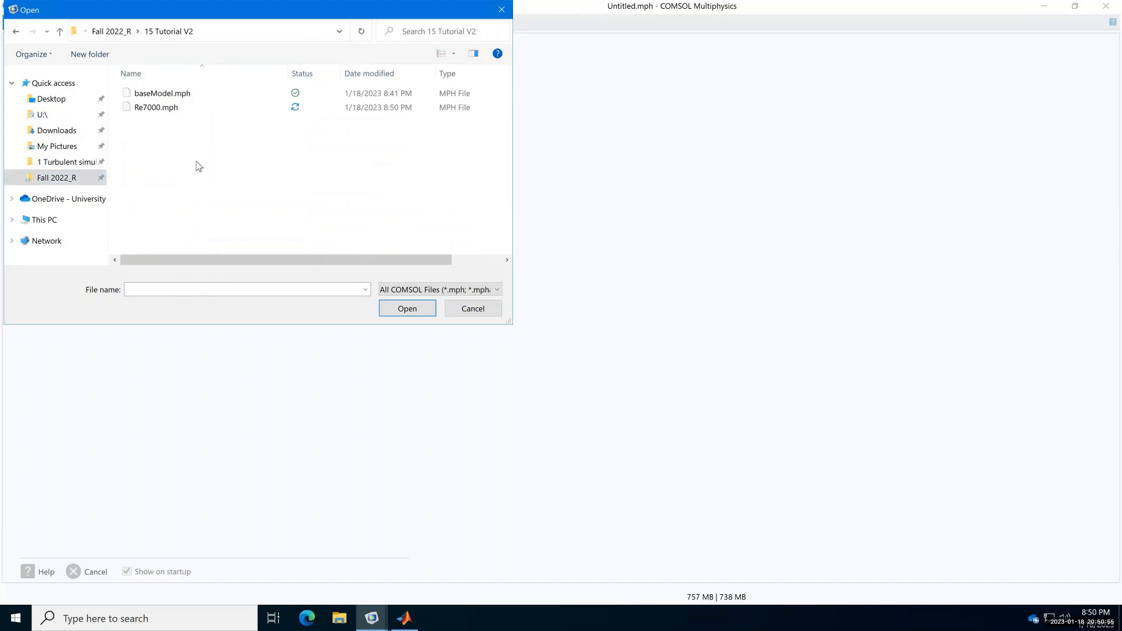
pyautogui.click(180, 93)
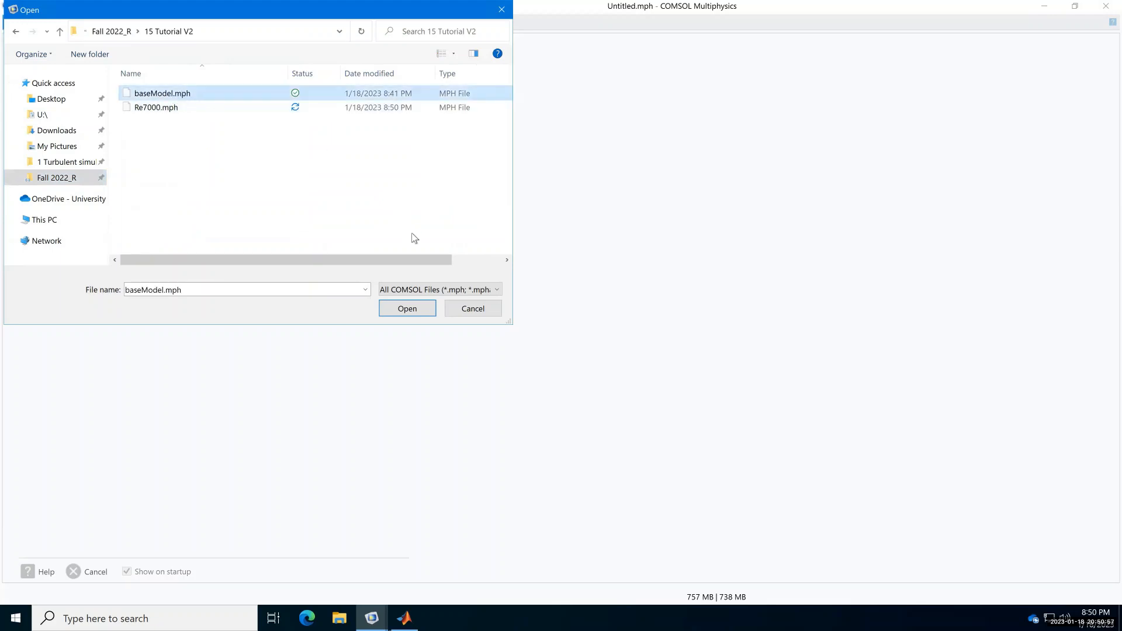
pyautogui.click(419, 308)
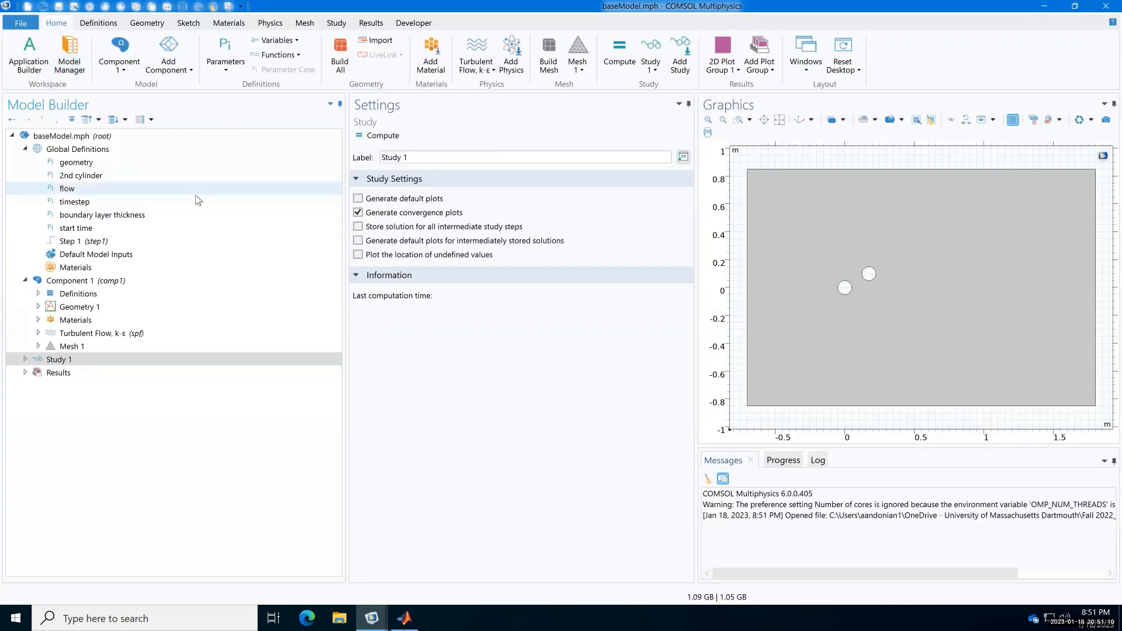
# Step: Save the base model under the new name Re7000_sweep in the 15 Tutorial V2 folder
pyautogui.click(74, 7)
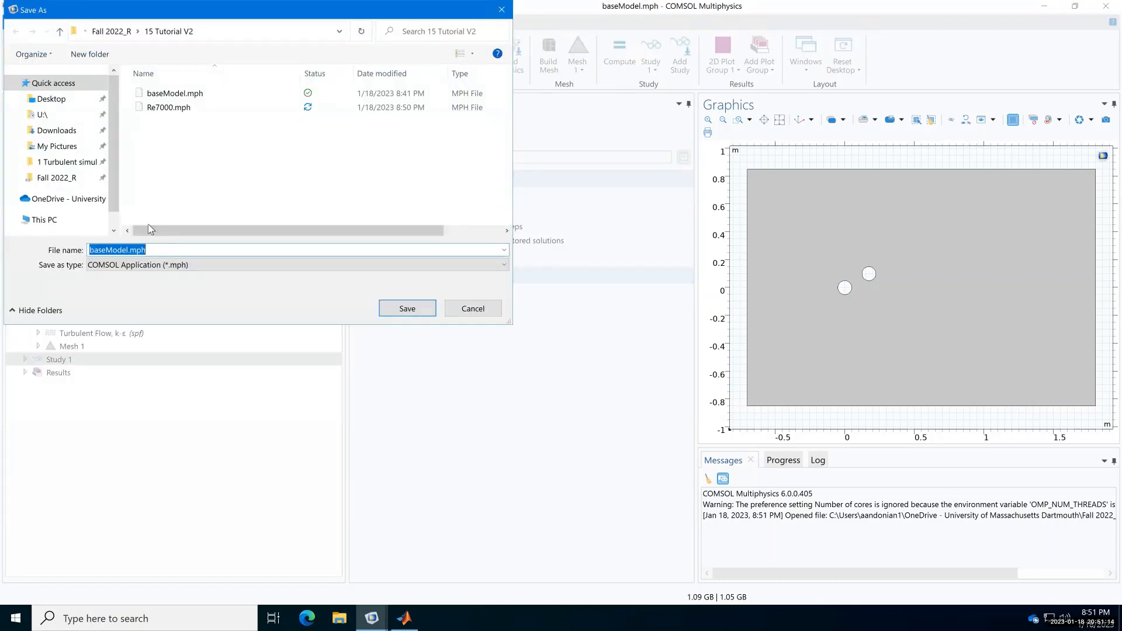
pyautogui.write('Re700')
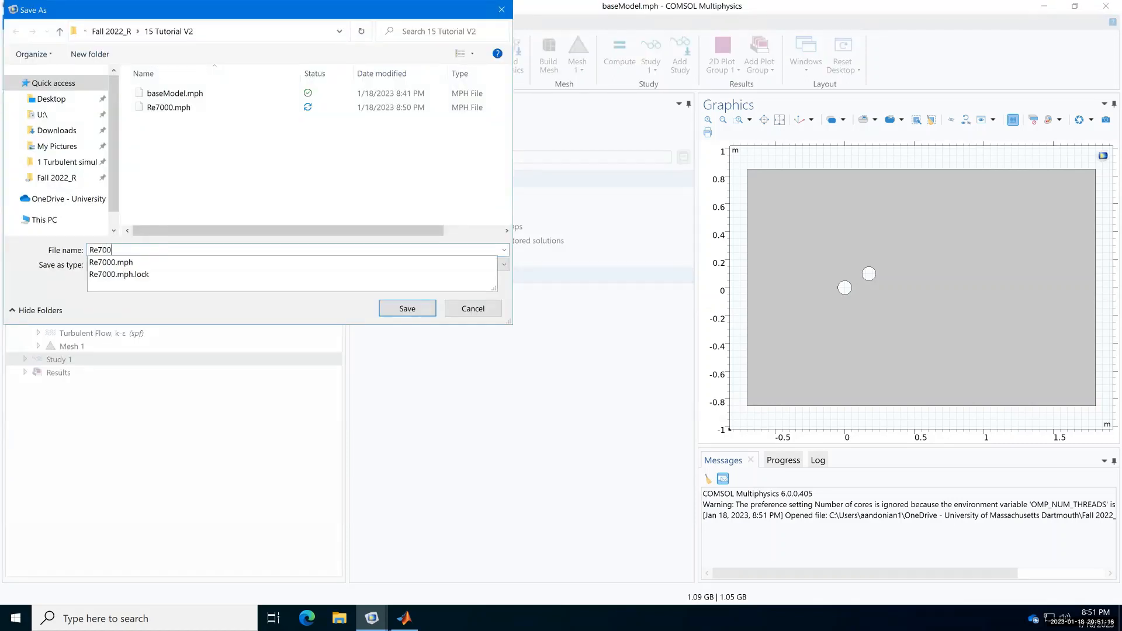
pyautogui.write('0_sweep')
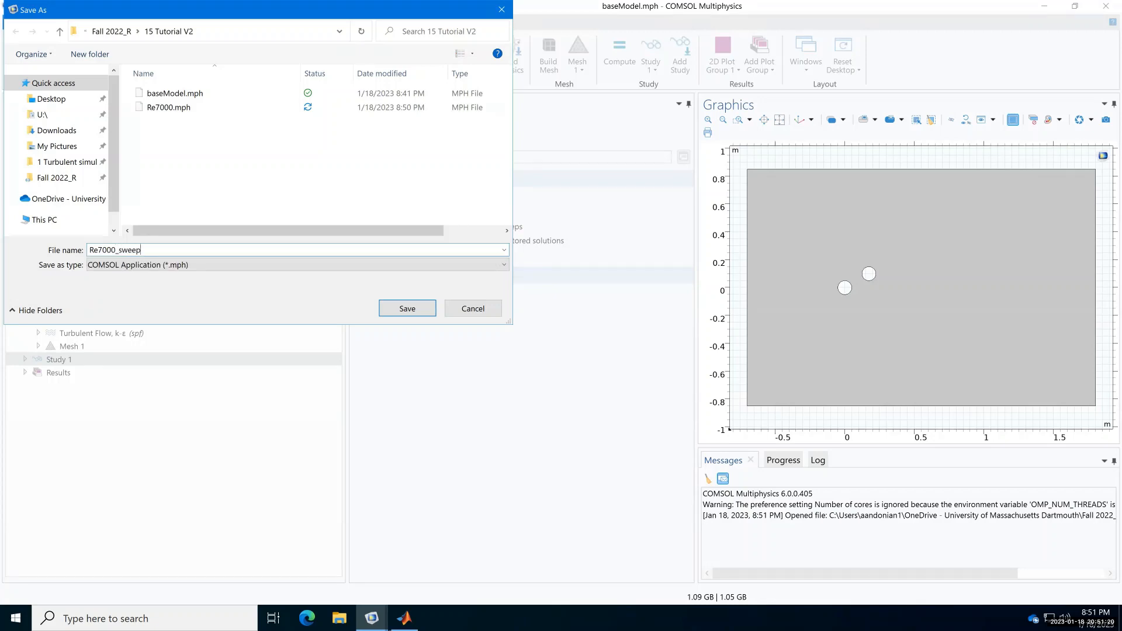
pyautogui.press('Return')
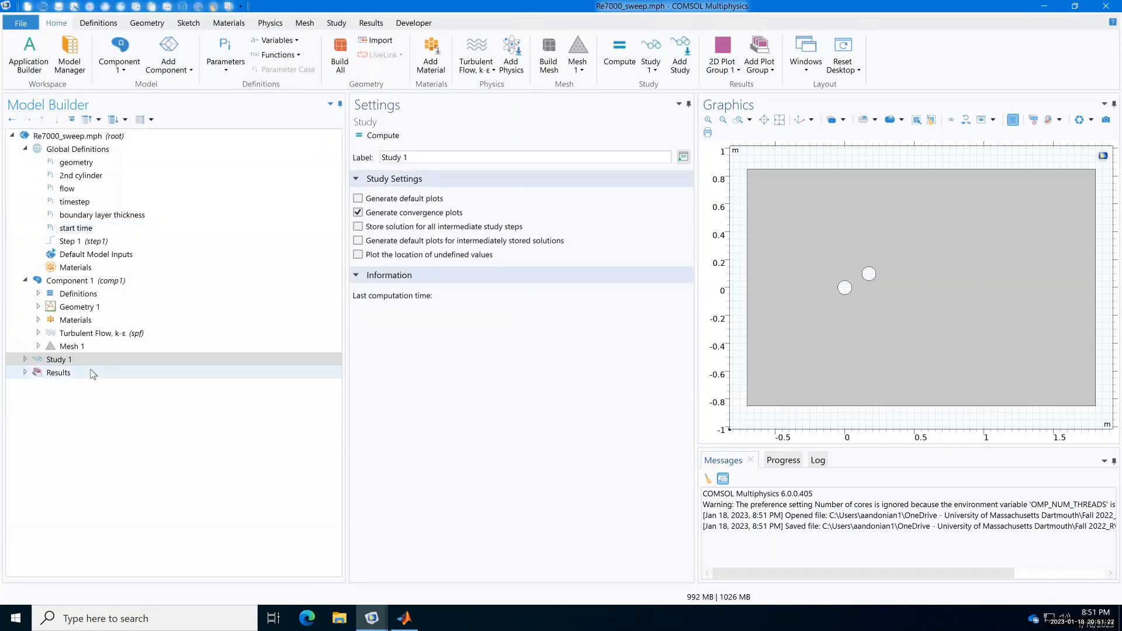
# Step: Add a Parametric Sweep to Study 1 with three parameter rows and enlarge its parameter table
pyautogui.click(25, 359)
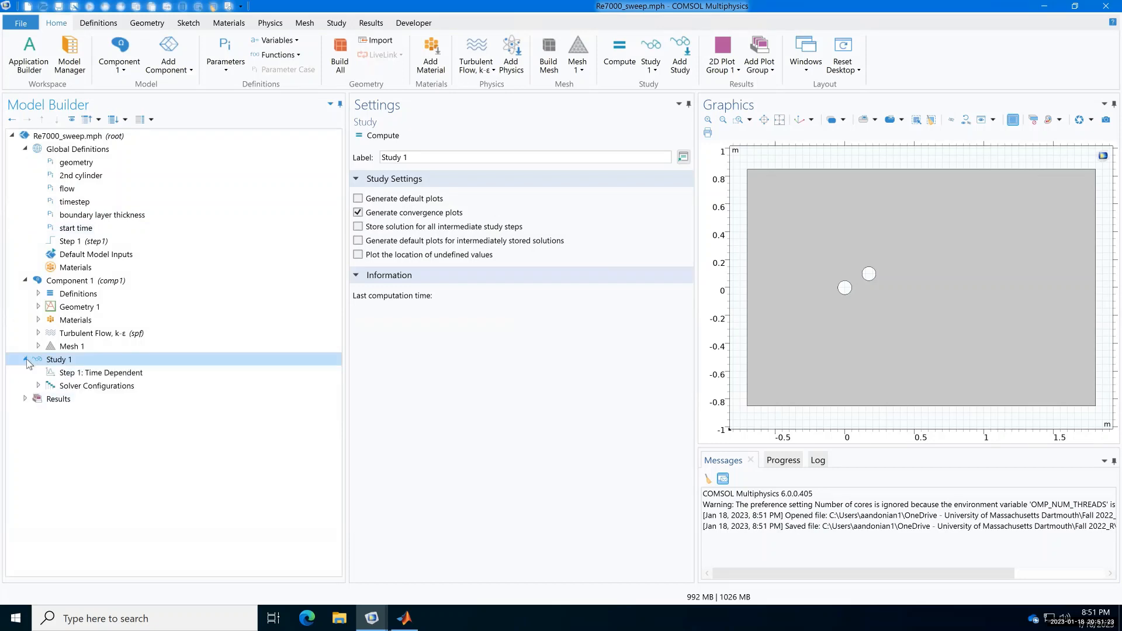
pyautogui.rightClick(60, 363)
pyautogui.click(146, 67)
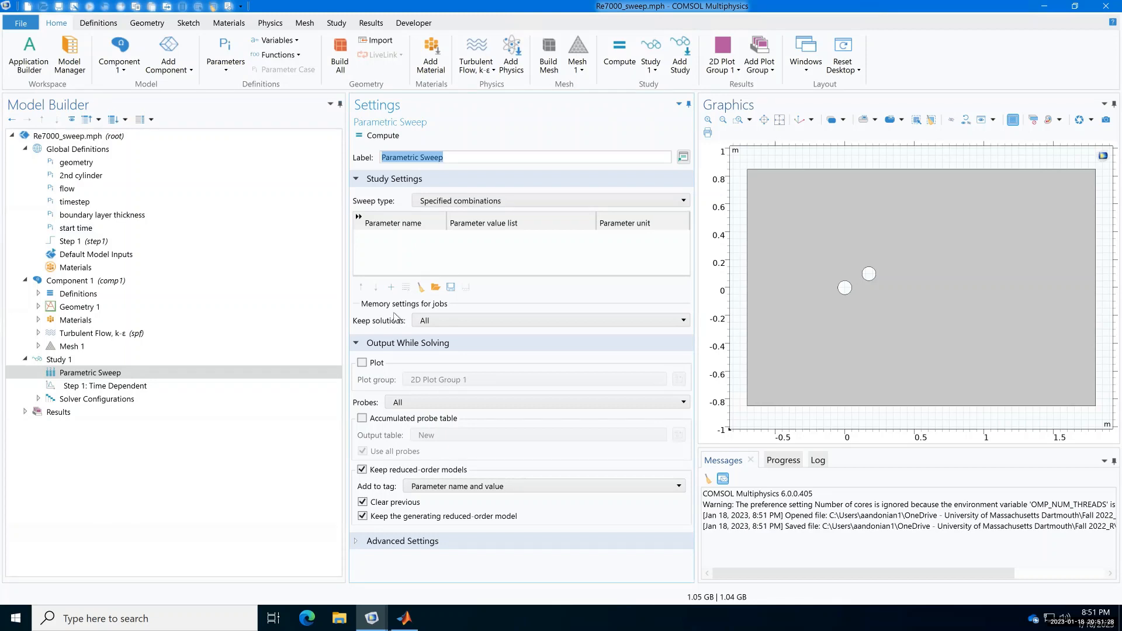
pyautogui.click(391, 287)
pyautogui.click(391, 287)
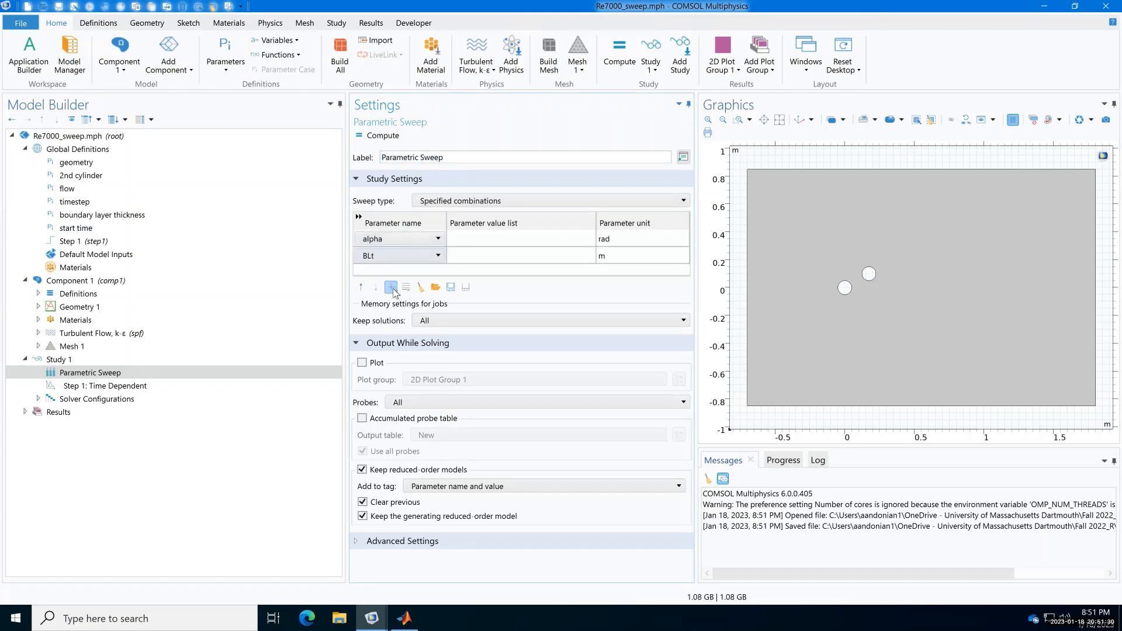
pyautogui.click(391, 287)
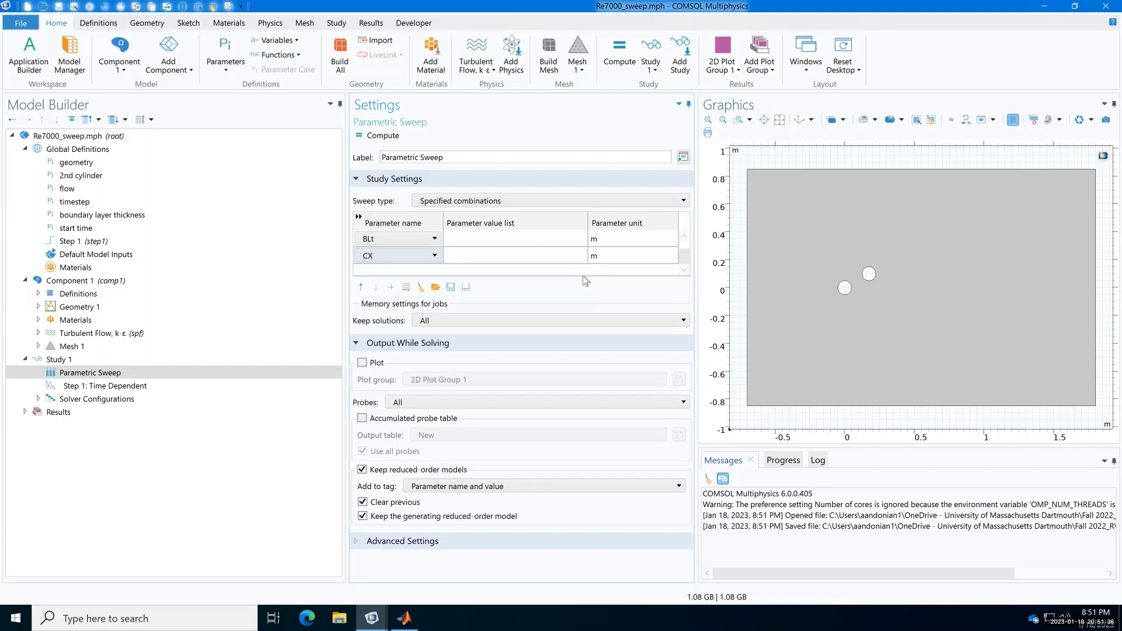
pyautogui.moveTo(584, 275); pyautogui.dragTo(584, 317)
# Step: Keep alpha as the first sweep parameter and set the second to D_rat and the third to L_rat
pyautogui.click(385, 240)
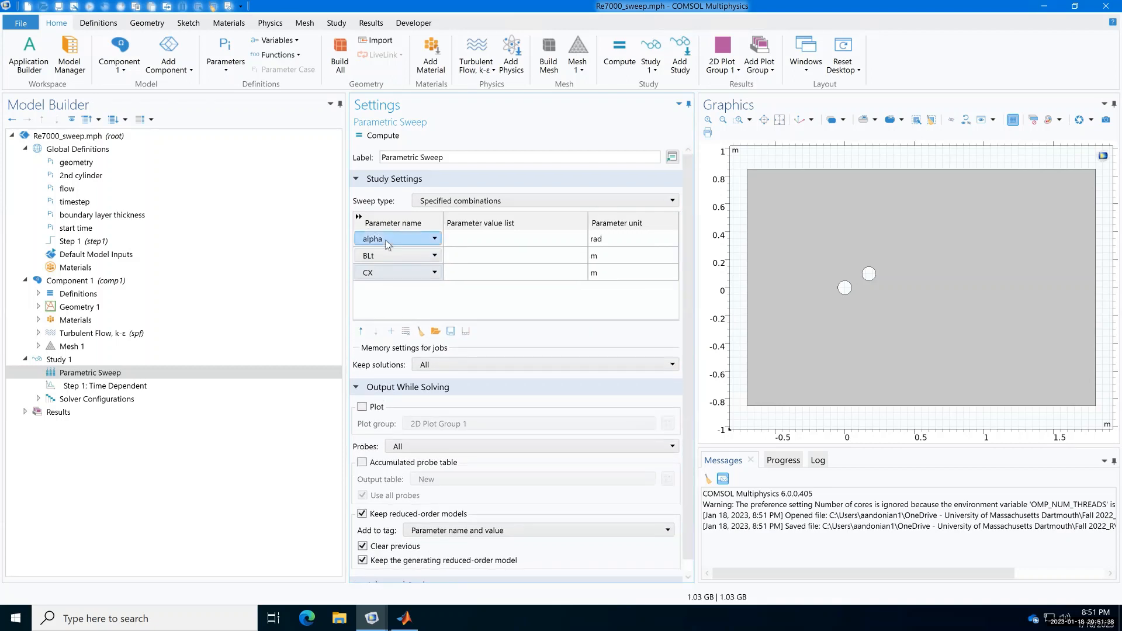
pyautogui.click(387, 240)
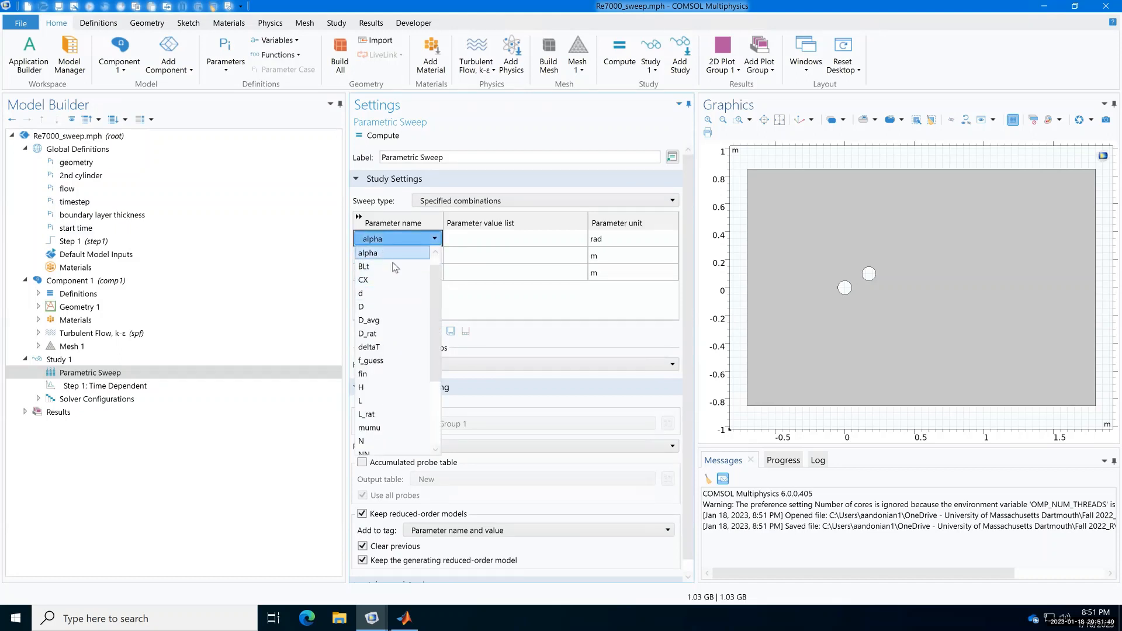
pyautogui.click(544, 313)
pyautogui.click(406, 256)
pyautogui.click(408, 257)
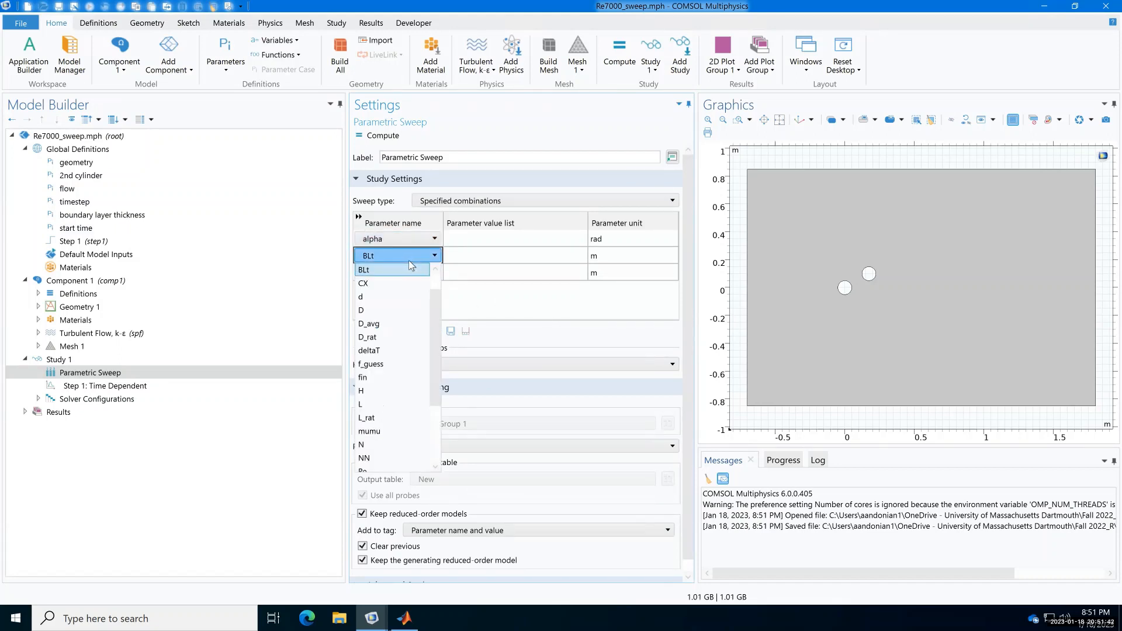
pyautogui.click(395, 338)
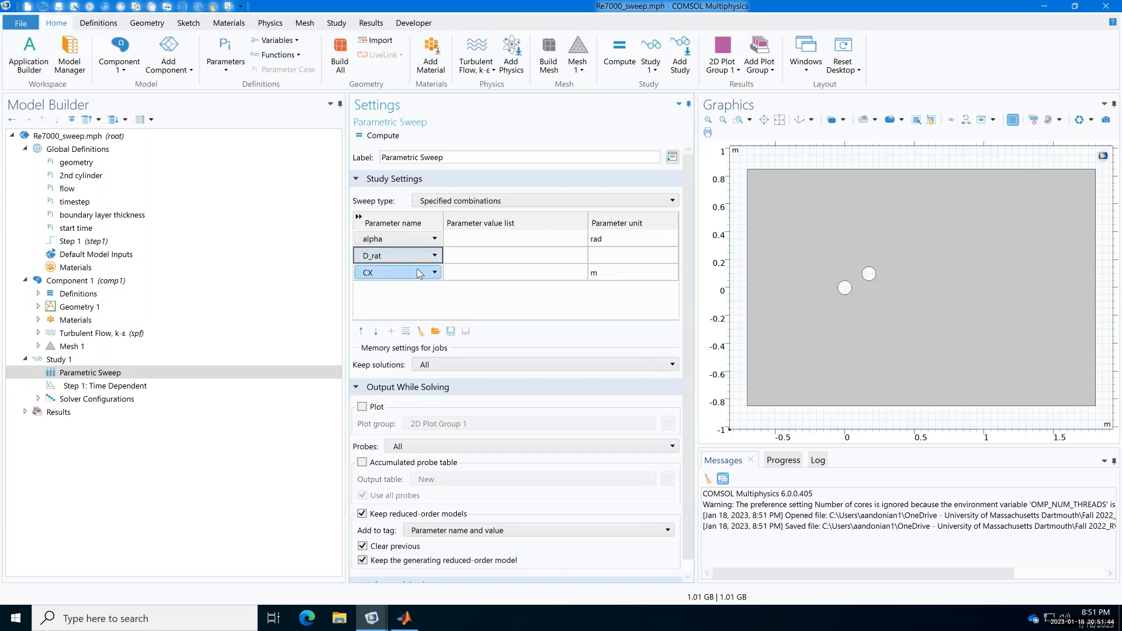
pyautogui.click(420, 273)
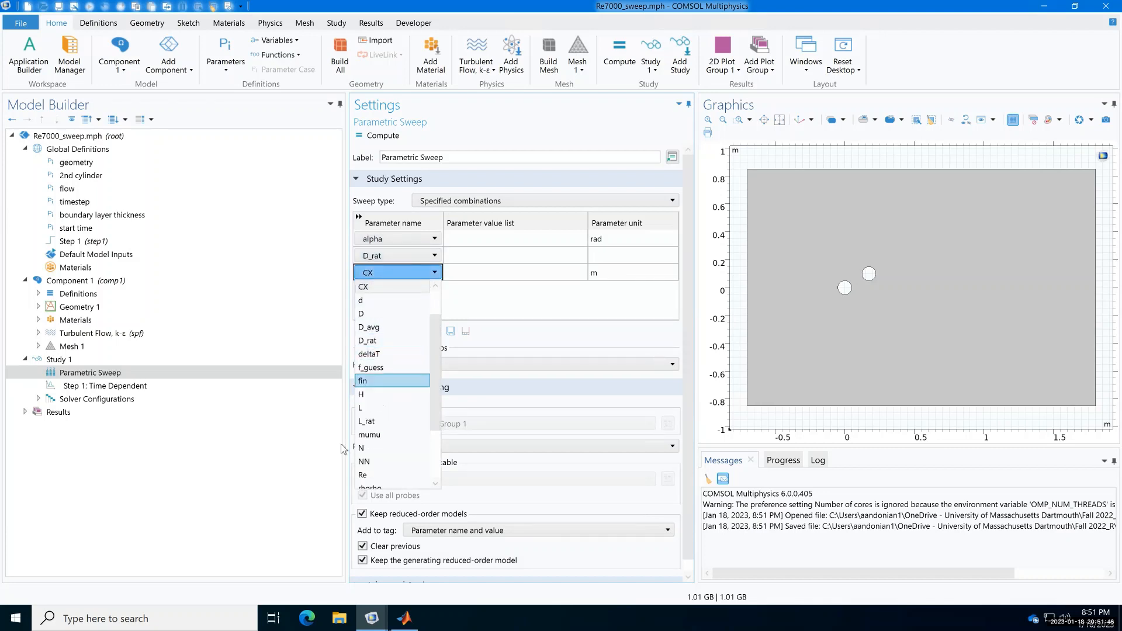
pyautogui.click(373, 421)
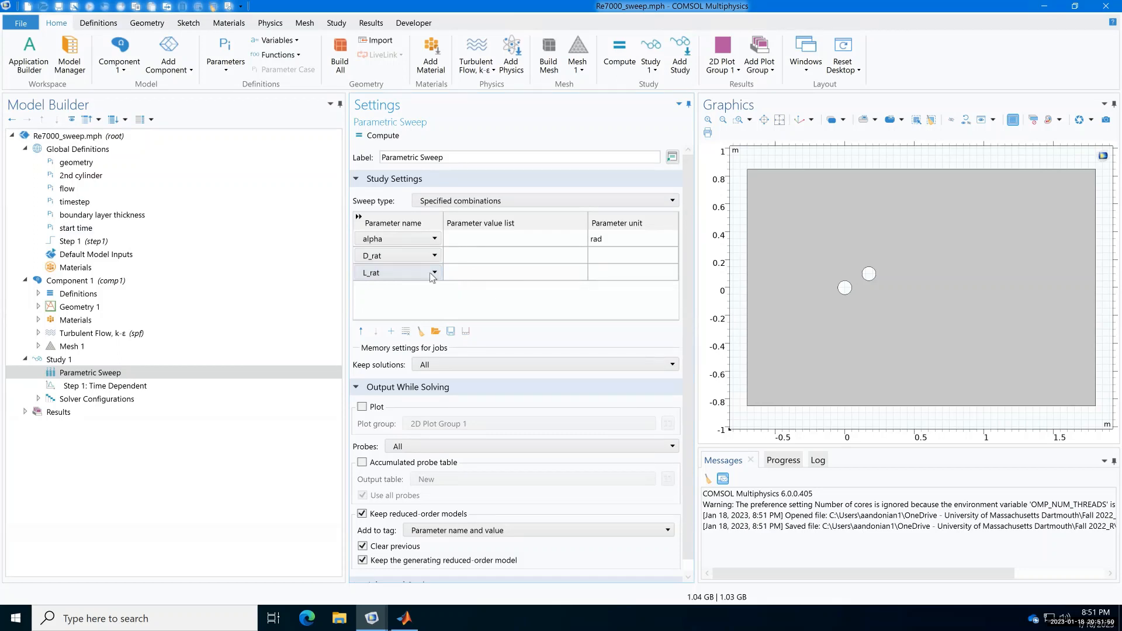
# Step: Remove the D_rat row from the parametric sweep table
pyautogui.click(460, 252)
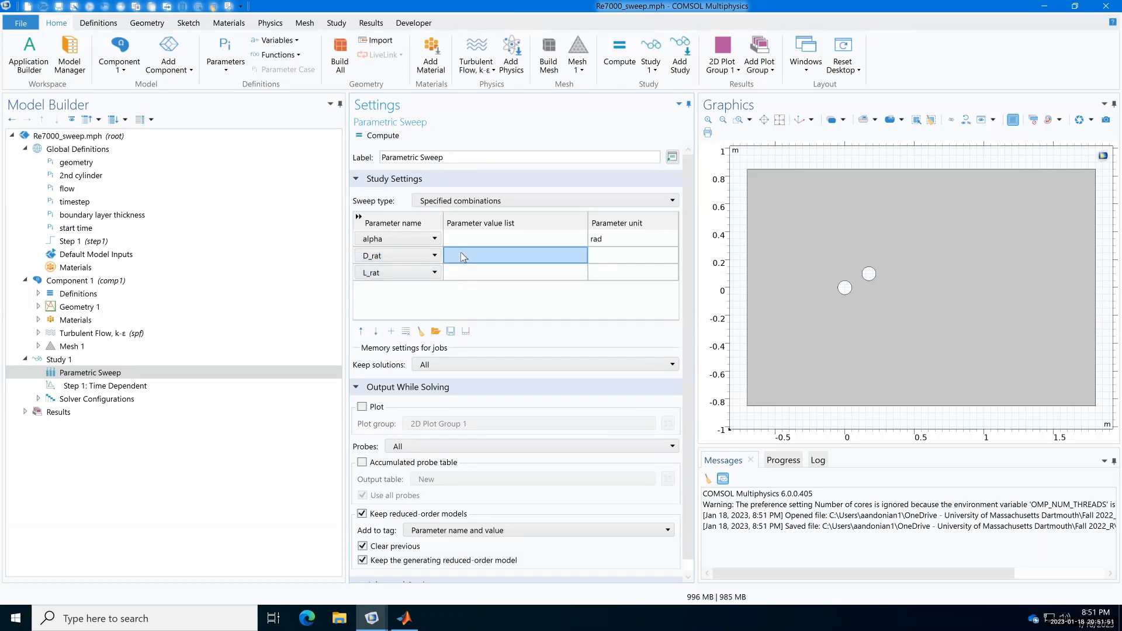
pyautogui.click(639, 258)
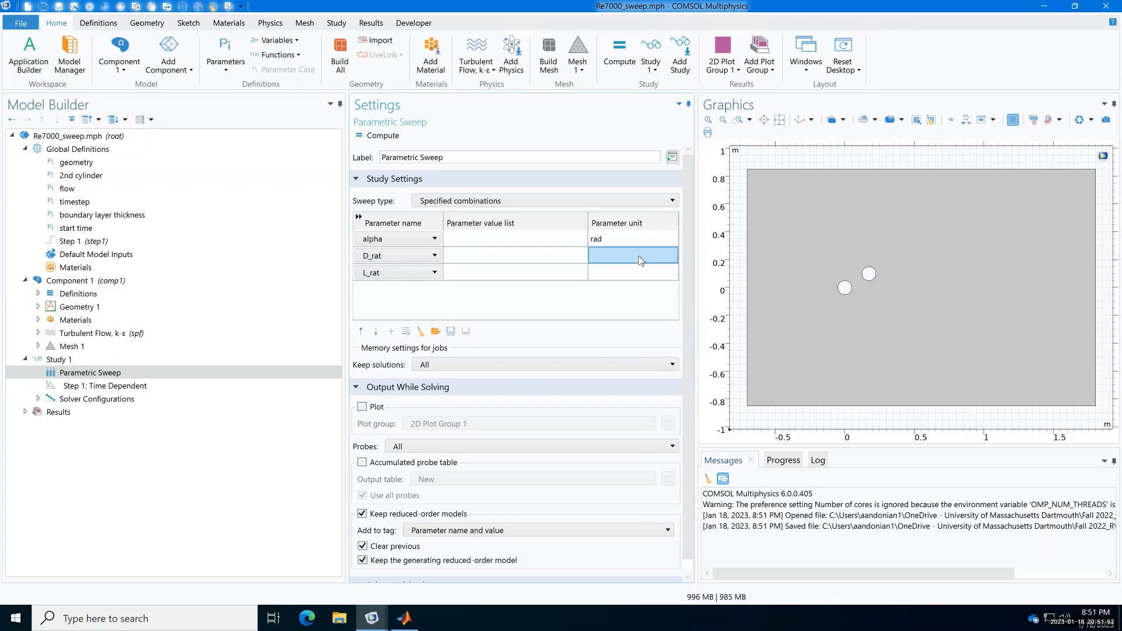
pyautogui.click(406, 332)
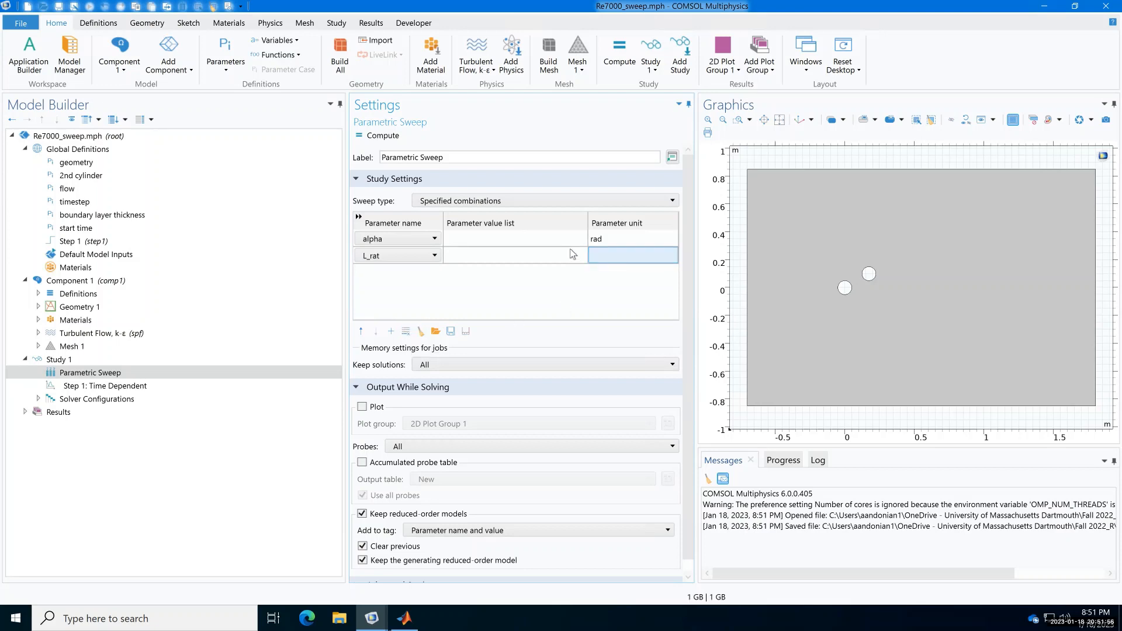
# Step: Set the unit of the alpha sweep parameter to deg
pyautogui.click(555, 261)
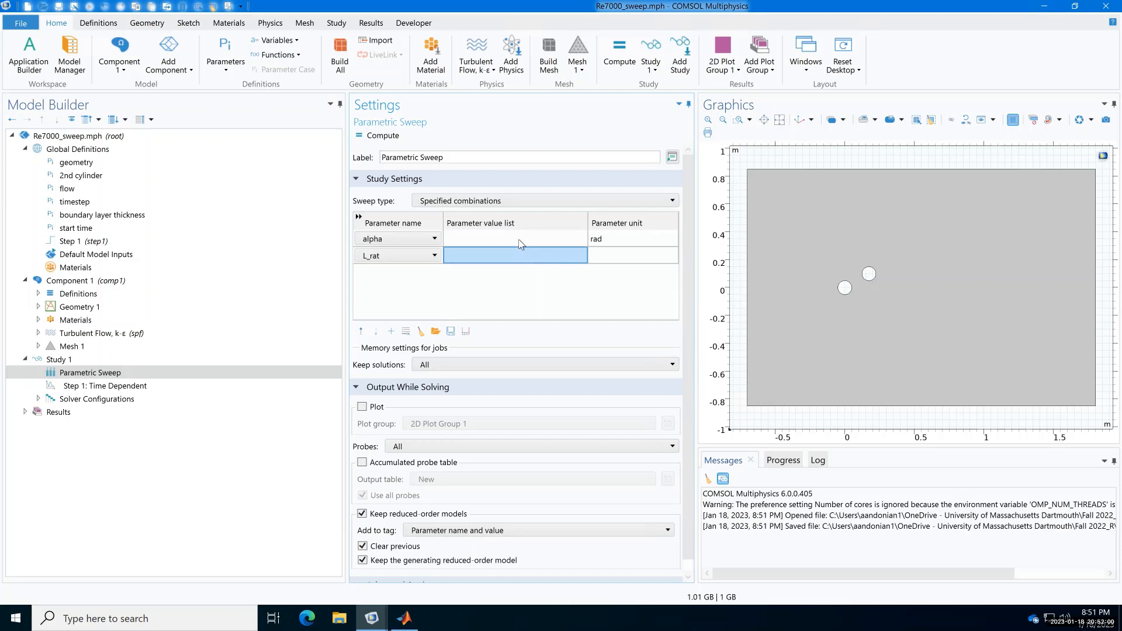
pyautogui.click(518, 239)
pyautogui.click(620, 234)
pyautogui.click(620, 235)
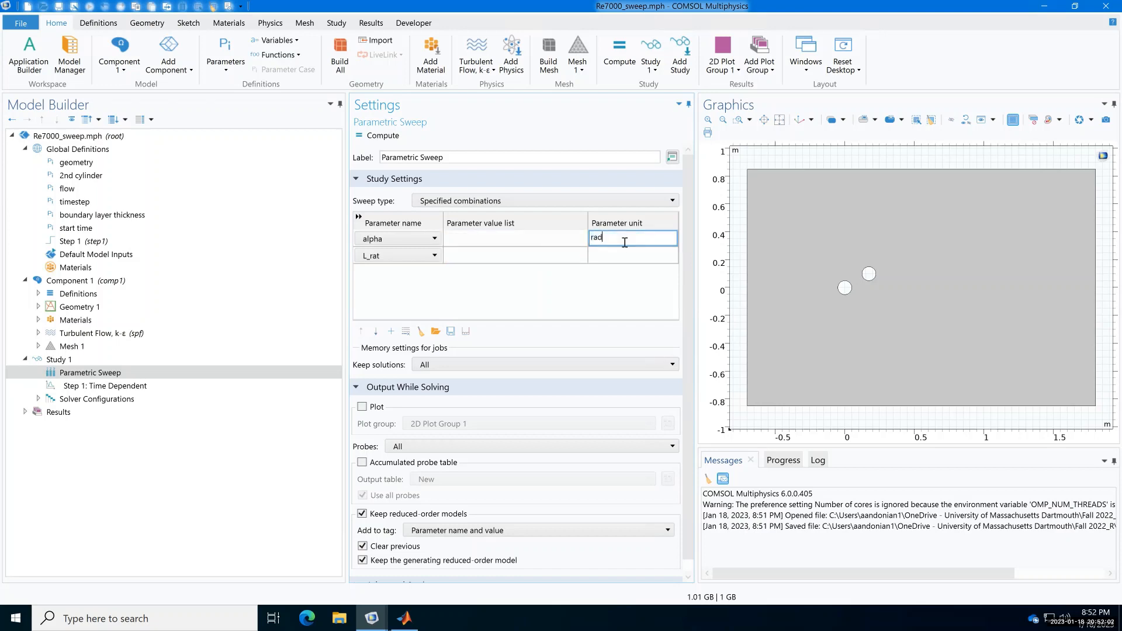
pyautogui.write('deg')
# Step: Set the alpha parameter value list to range(0,15,180)
pyautogui.click(551, 234)
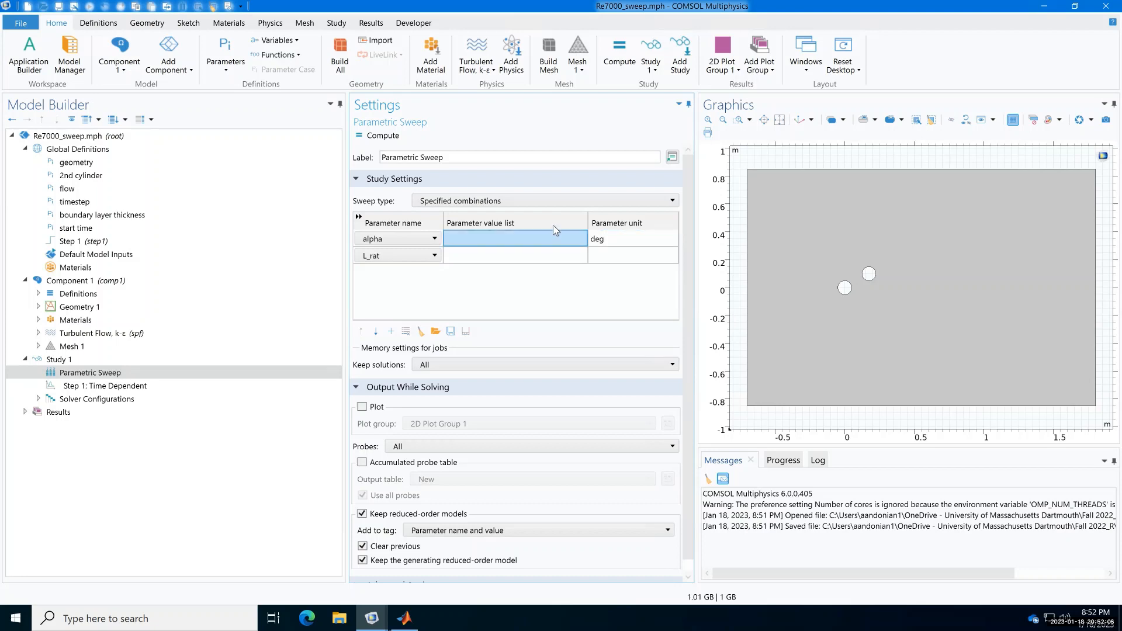
pyautogui.write('rang')
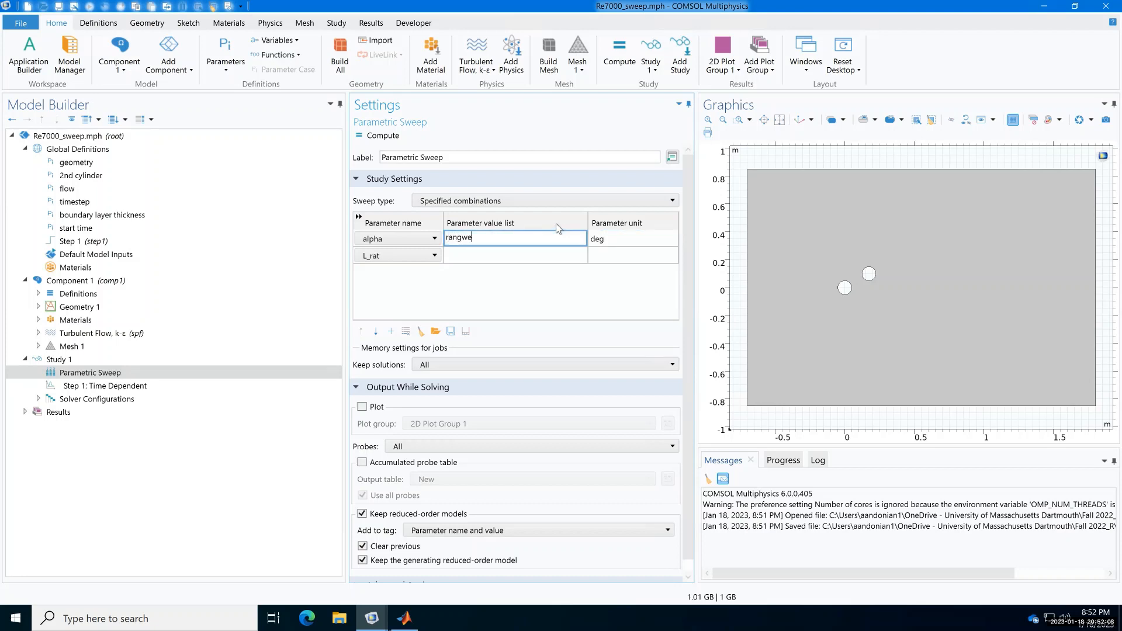
pyautogui.write('e(0,15')
pyautogui.press('BackSpace')
pyautogui.press('BackSpace')
pyautogui.press('BackSpace')
pyautogui.press('BackSpace')
pyautogui.press('BackSpace')
pyautogui.press('BackSpace')
pyautogui.press('BackSpace')
pyautogui.press('BackSpace')
pyautogui.press('BackSpace')
pyautogui.write('rangw')
pyautogui.press('BackSpace')
pyautogui.press('BackSpace')
pyautogui.write('g')
pyautogui.press('BackSpace')
pyautogui.write('ge(0,15,180)')
# Step: Set the L_rat parameter value list to 1.1, range(1.5,0.5,4.5) and save the sweep model
pyautogui.click(533, 255)
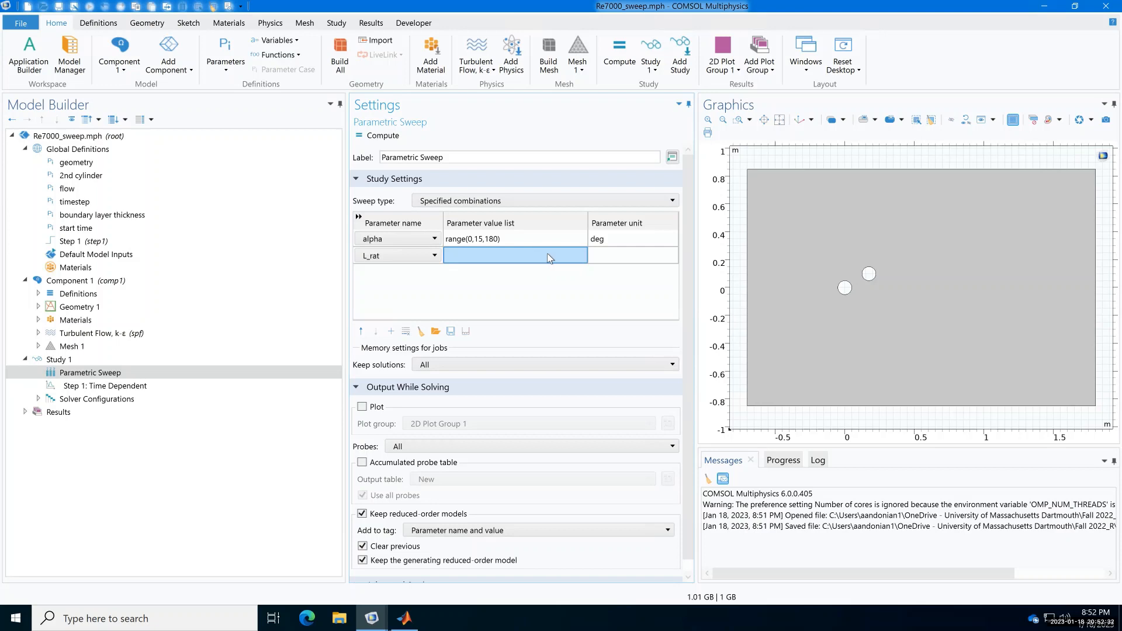
pyautogui.click(557, 256)
pyautogui.write('range')
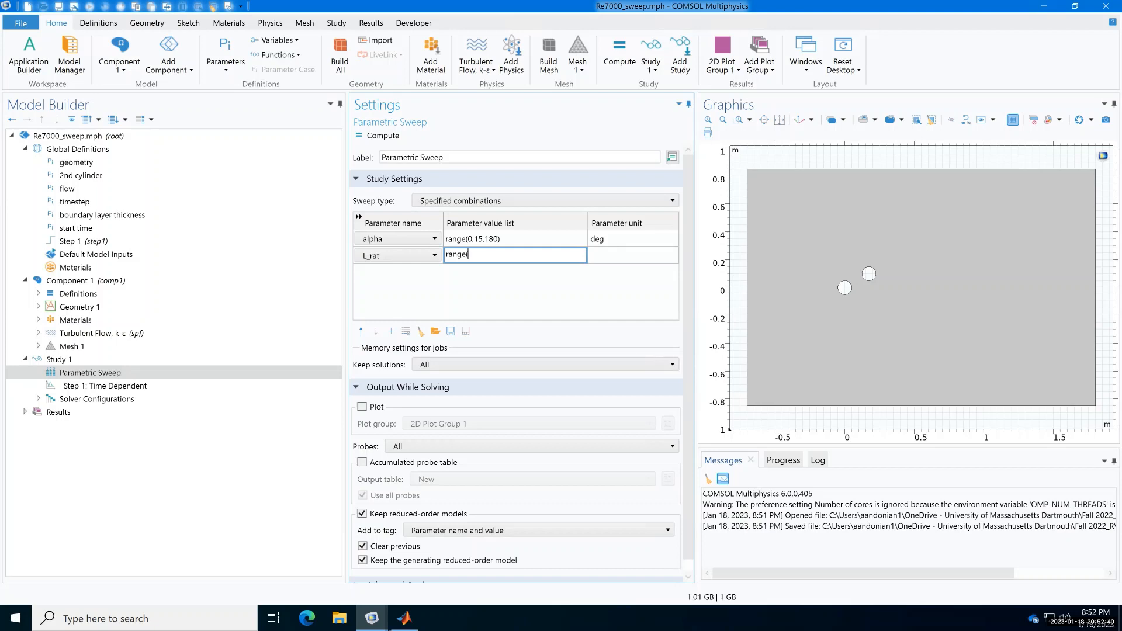
pyautogui.write('(1.1')
pyautogui.write(',')
pyautogui.press('BackSpace')
pyautogui.press('BackSpace')
pyautogui.press('BackSpace')
pyautogui.press('BackSpace')
pyautogui.press('BackSpace')
pyautogui.press('BackSpace')
pyautogui.press('BackSpace')
pyautogui.press('BackSpace')
pyautogui.press('BackSpace')
pyautogui.press('BackSpace')
pyautogui.write('1,')
pyautogui.write('.1')
pyautogui.write(', 1.5')
pyautogui.press('BackSpace')
pyautogui.press('BackSpace')
pyautogui.press('BackSpace')
pyautogui.write('range(1.5,0.5,4.5')
pyautogui.press('Return')
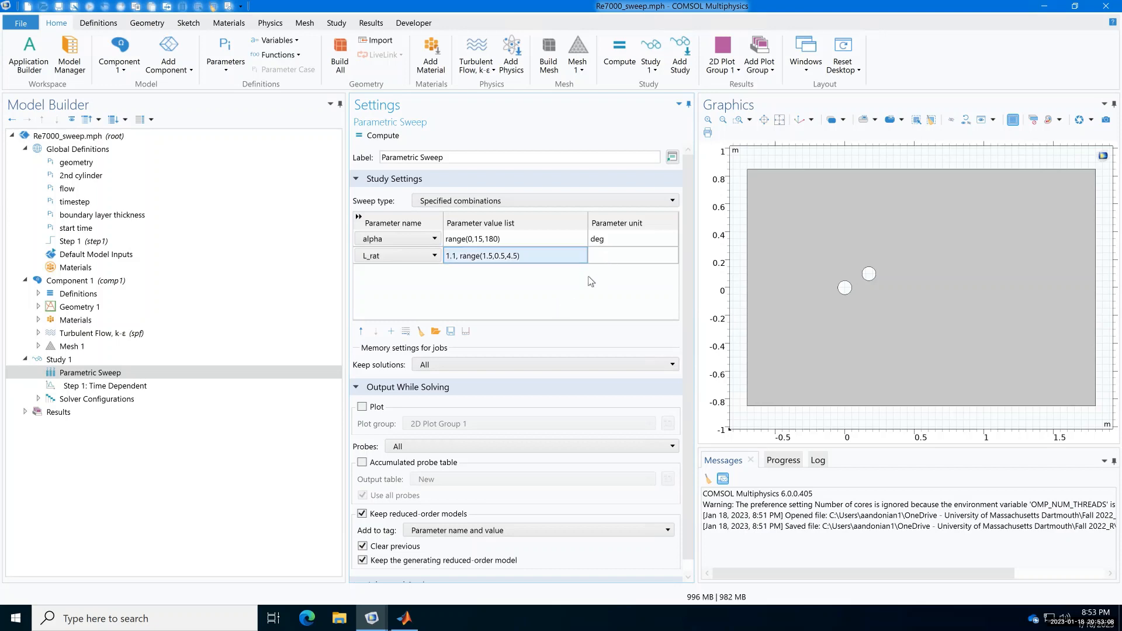
pyautogui.click(58, 8)
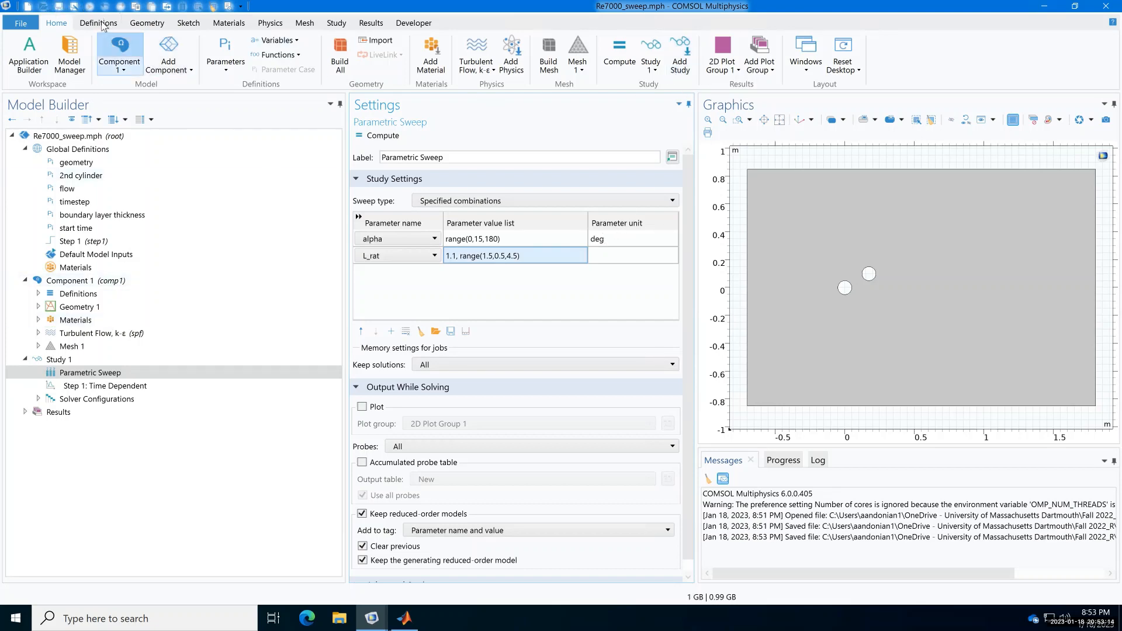
# Step: Try to compute the study with the parametric sweep over alpha and L_rat
pyautogui.click(394, 139)
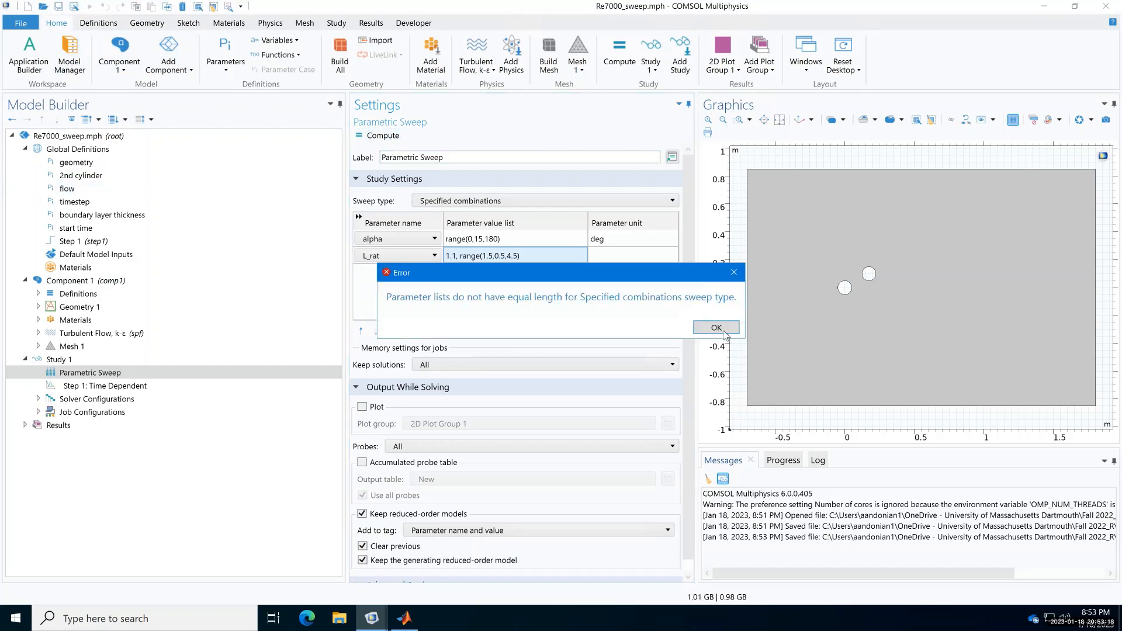
pyautogui.click(716, 328)
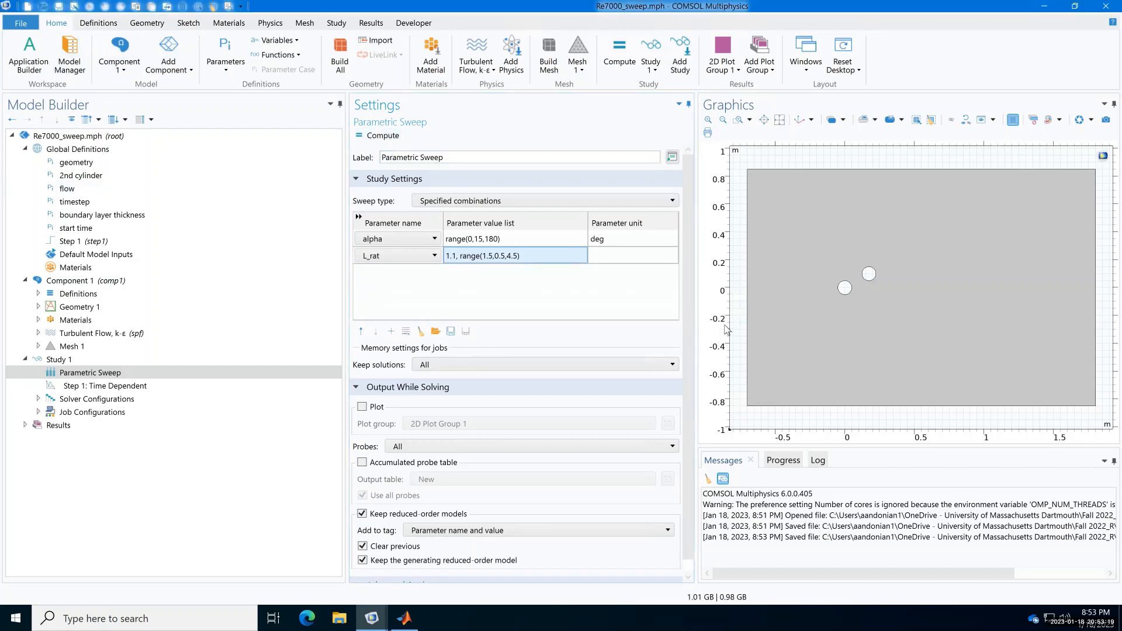
# Step: Change the parametric sweep type to All combinations and save the sweep model
pyautogui.click(558, 205)
pyautogui.click(545, 216)
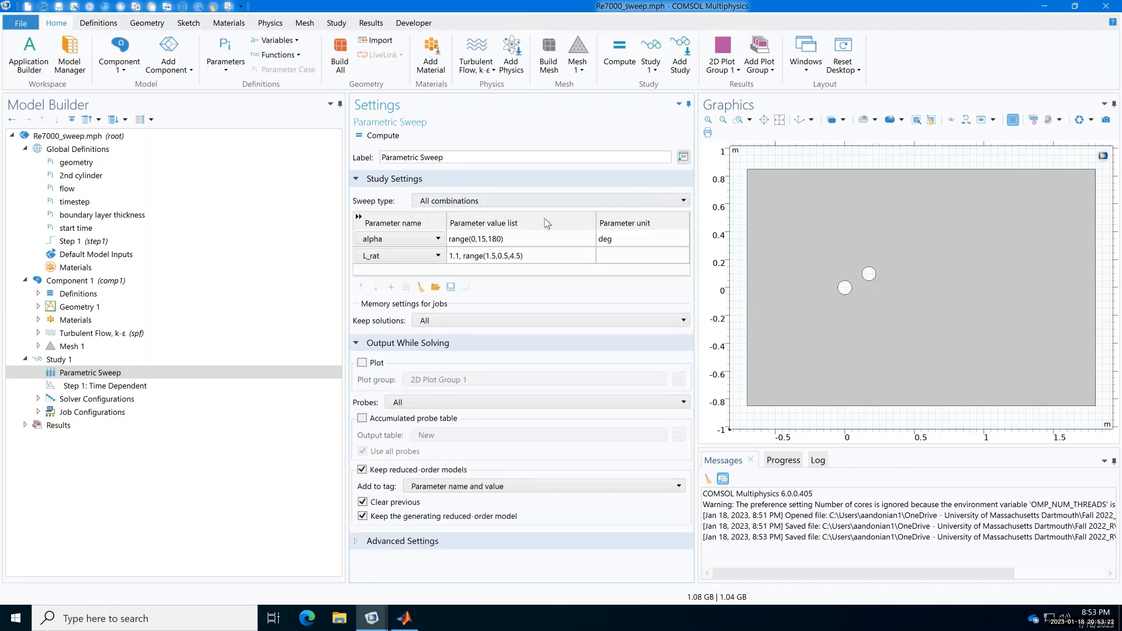
pyautogui.click(57, 7)
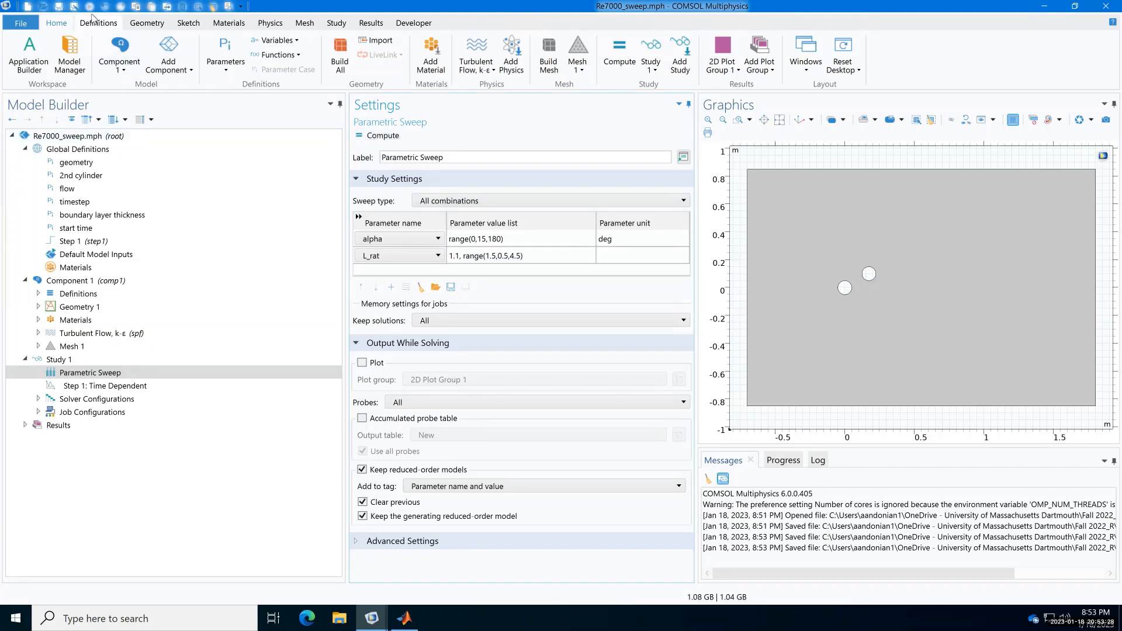
# Step: Save a copy of the model as Re7000_sweep_run.mph in the 15 Tutorial V2 folder
pyautogui.click(74, 7)
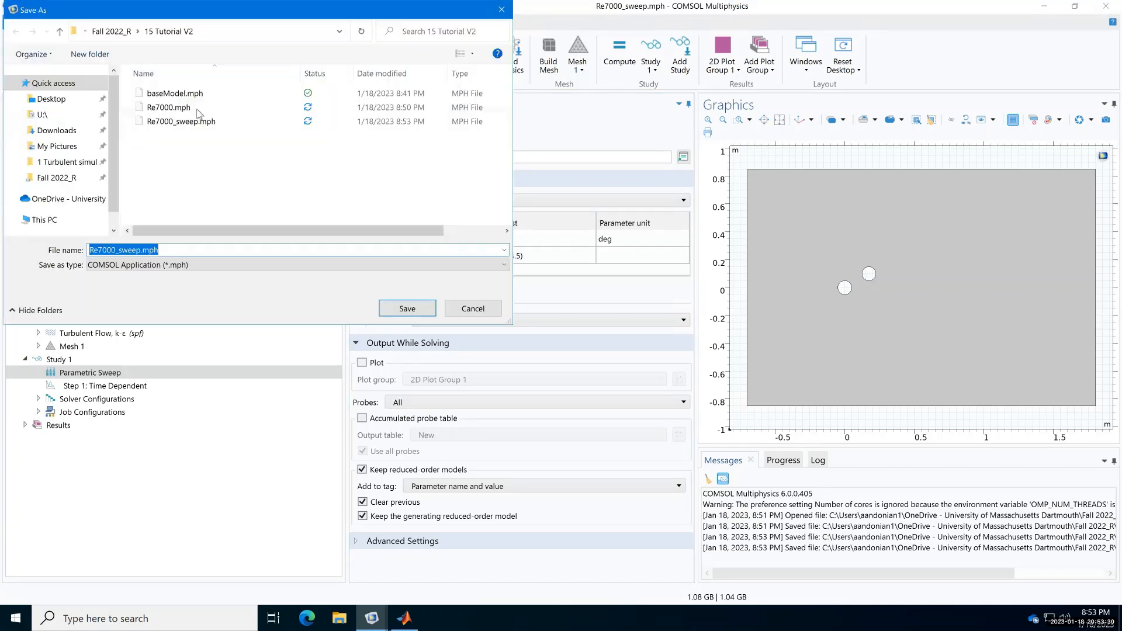
pyautogui.click(143, 250)
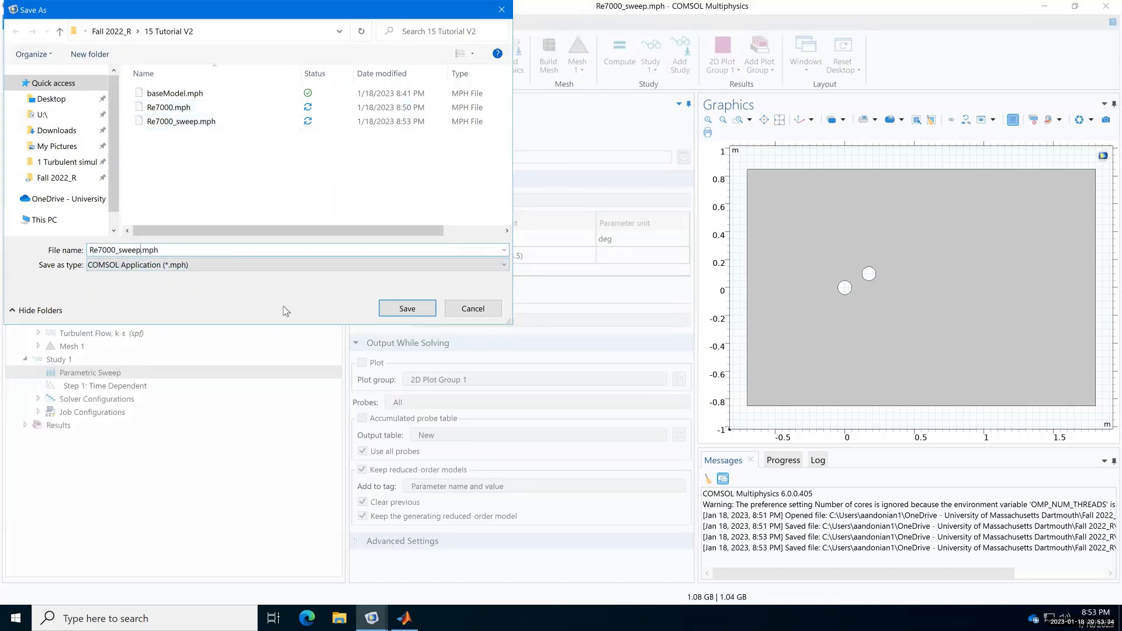
pyautogui.write('_run')
pyautogui.press('Return')
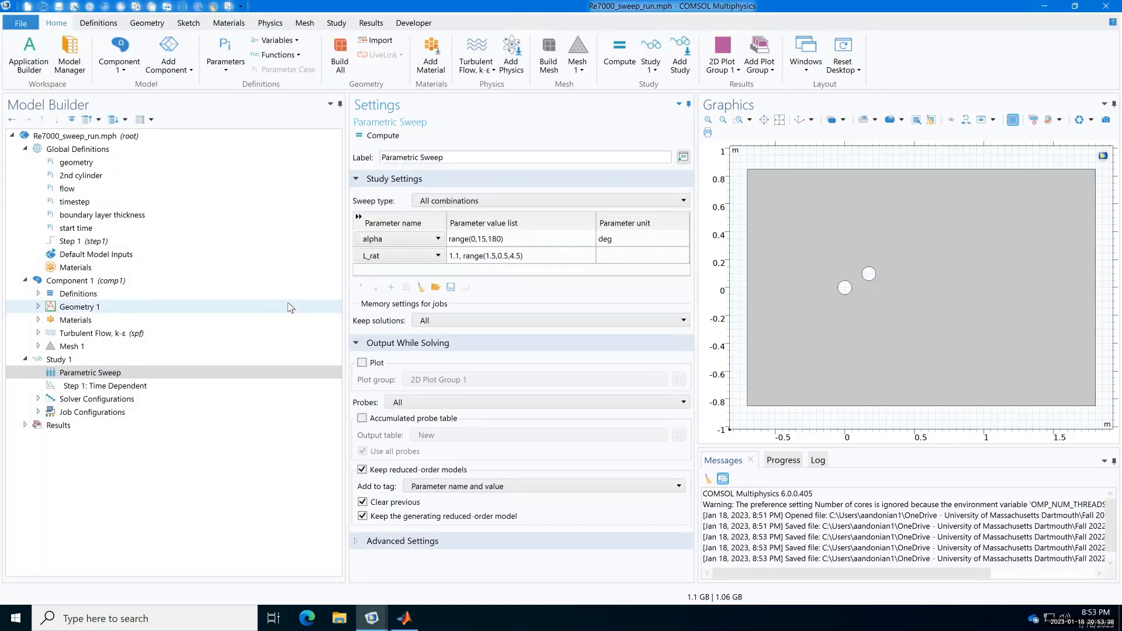
# Step: Compute Study 1 to run the parametric sweep in the Re7000_sweep_run model
pyautogui.click(103, 388)
pyautogui.click(76, 359)
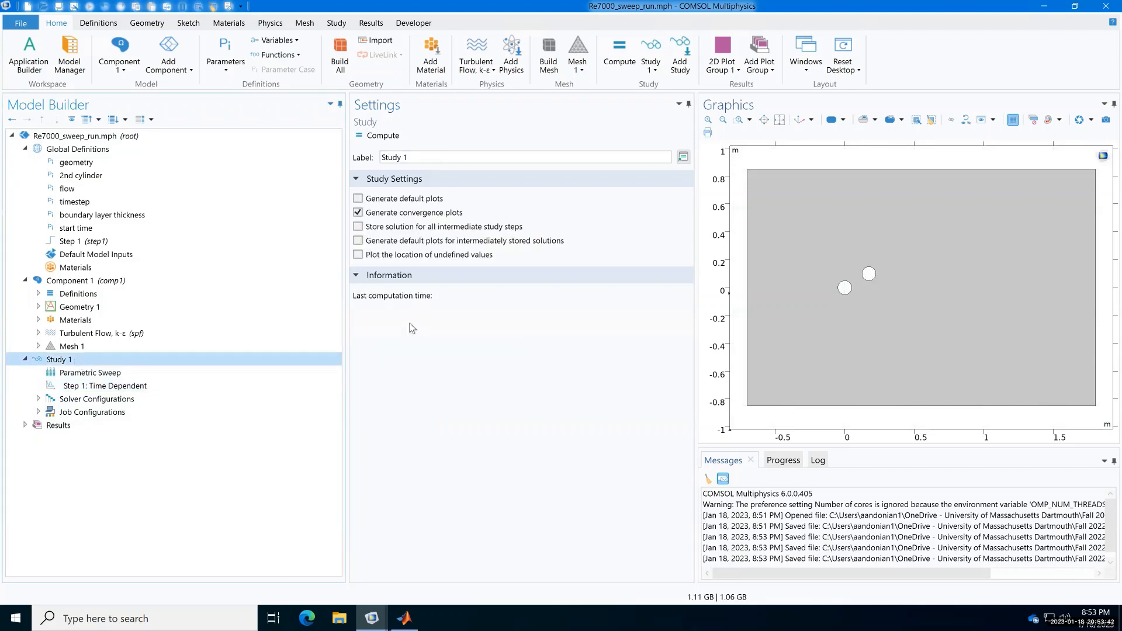
pyautogui.click(389, 136)
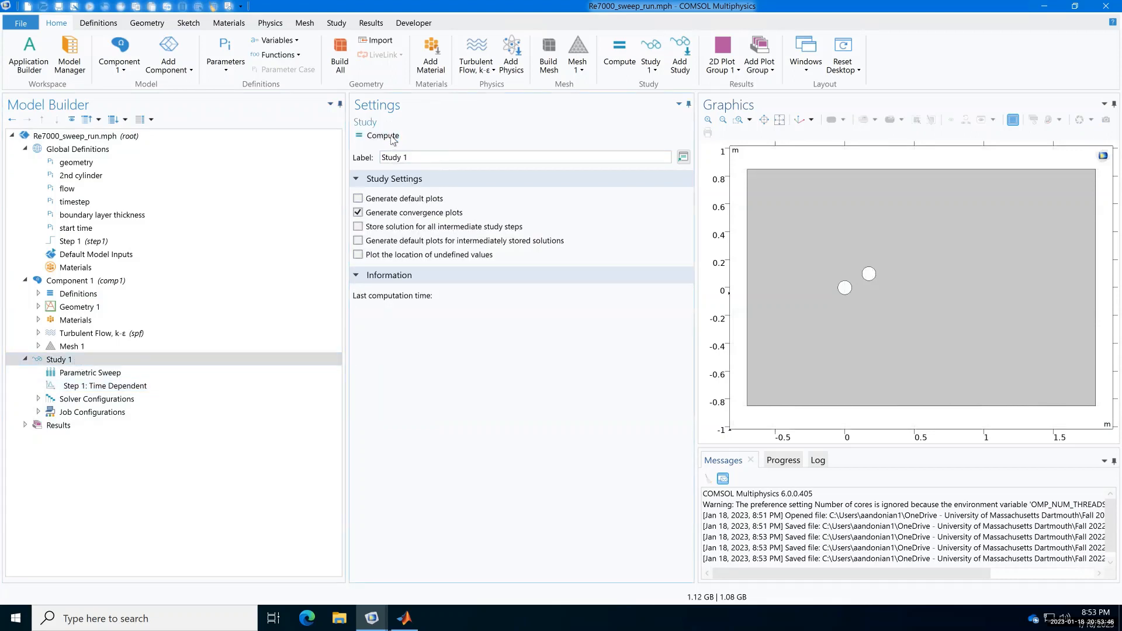